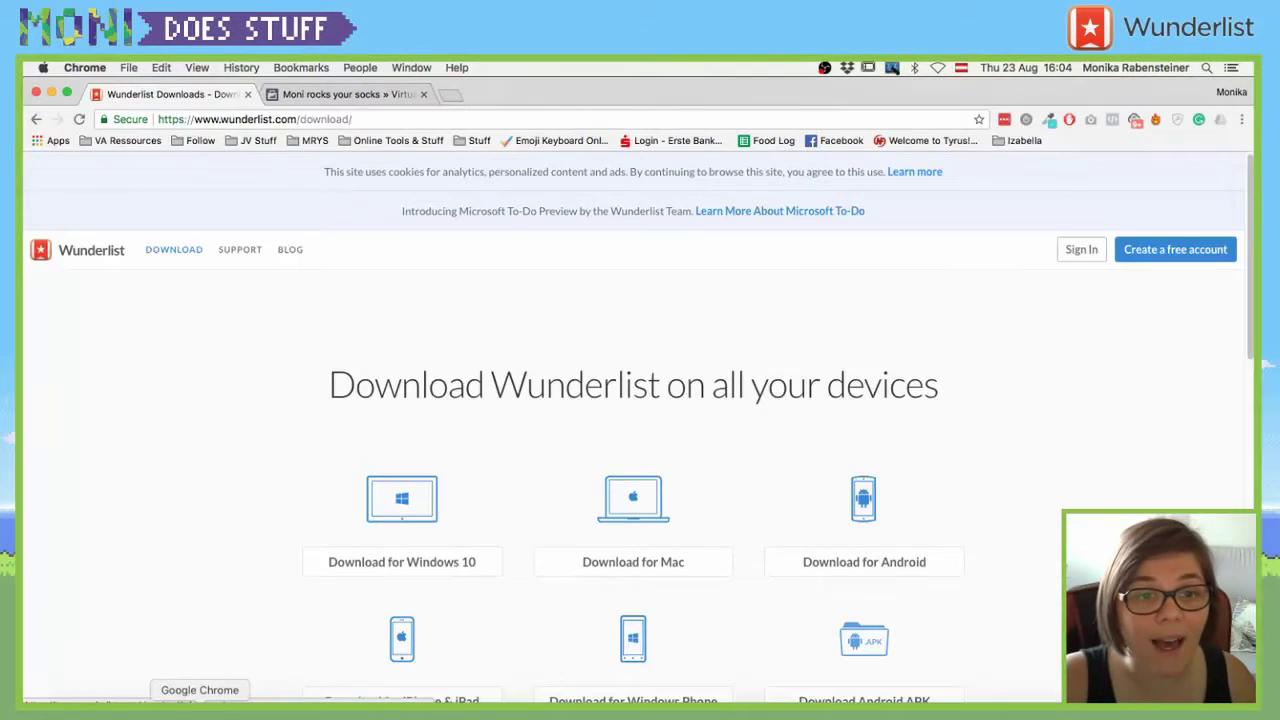
- Open the Wunderlist homepage and scroll through its 'Keep your life in sync' overview
click(90, 253)
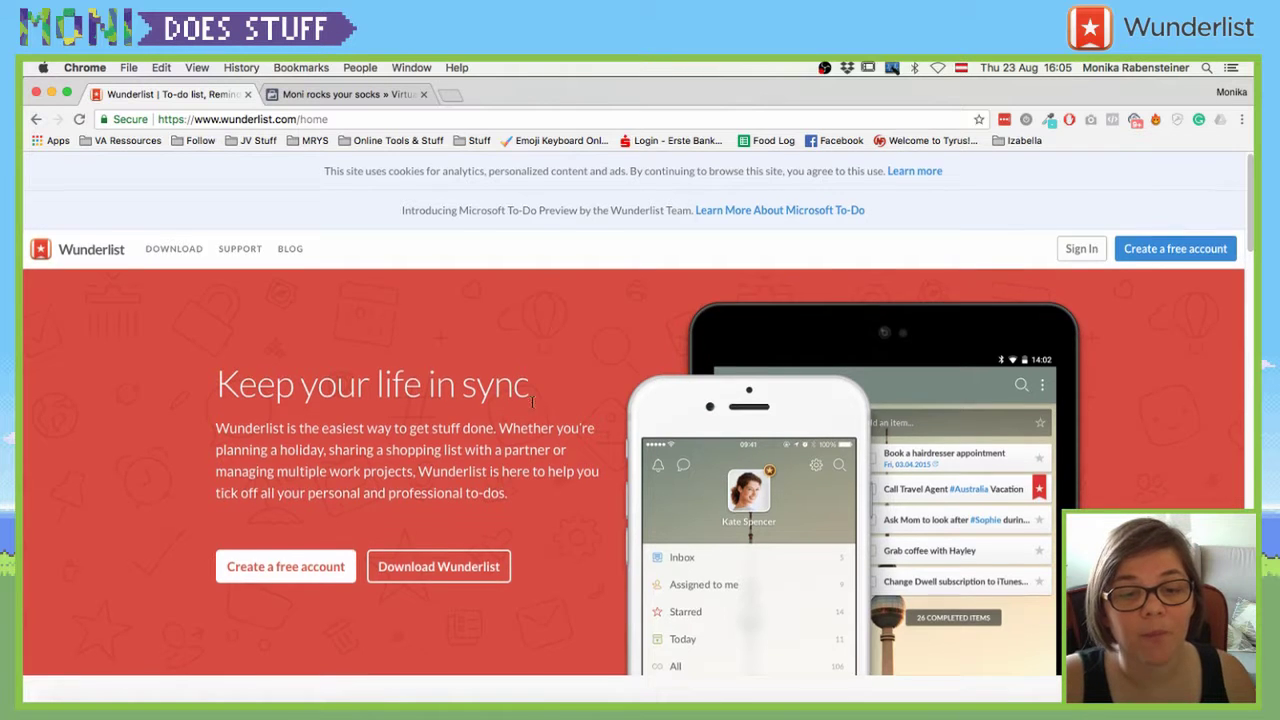
scroll(531, 395, down, 10)
scroll(550, 394, up, 10)
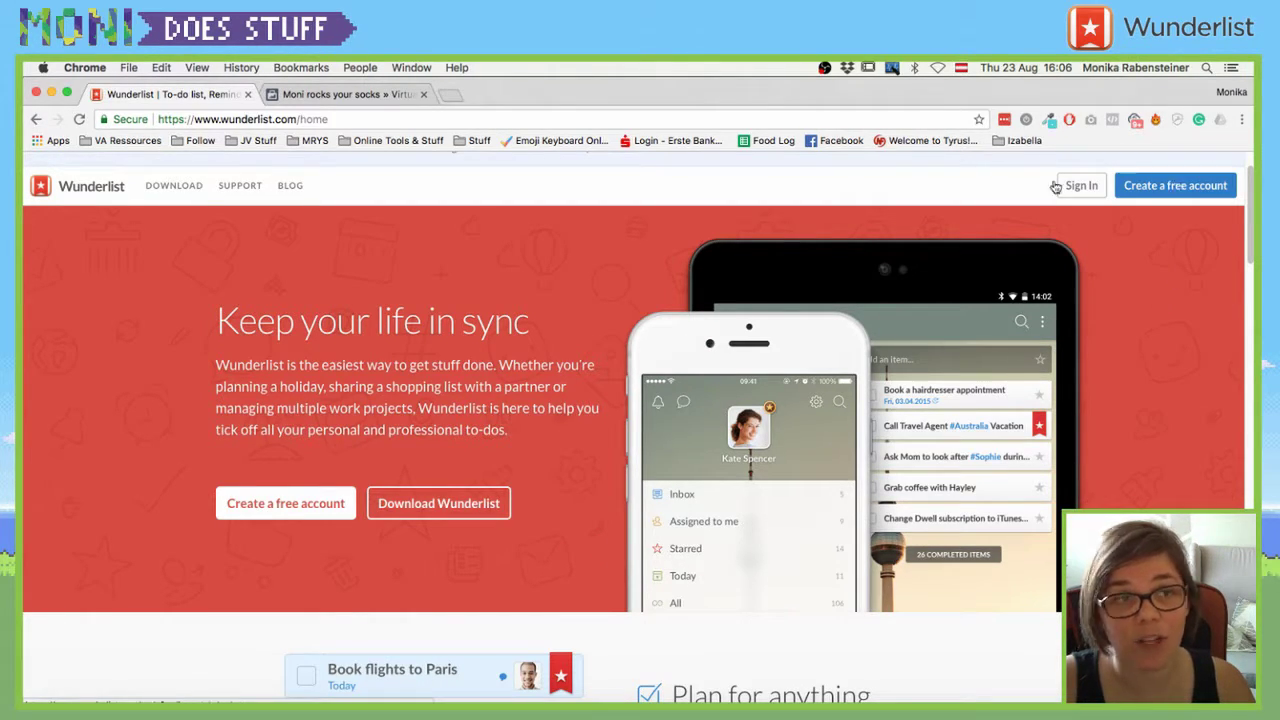
- Open the DOWNLOAD page and scroll to the Add to Wunderlist and Wunderlist New Tab add-ons
click(195, 191)
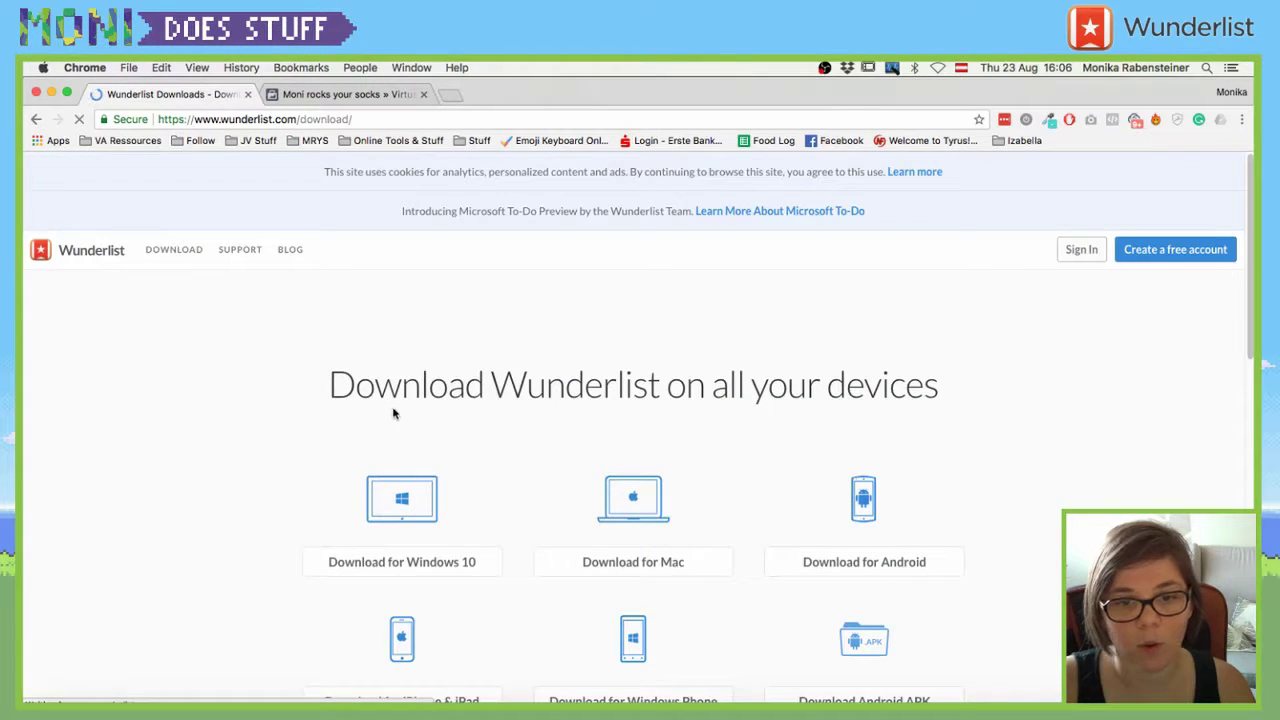
scroll(415, 490, down, 2)
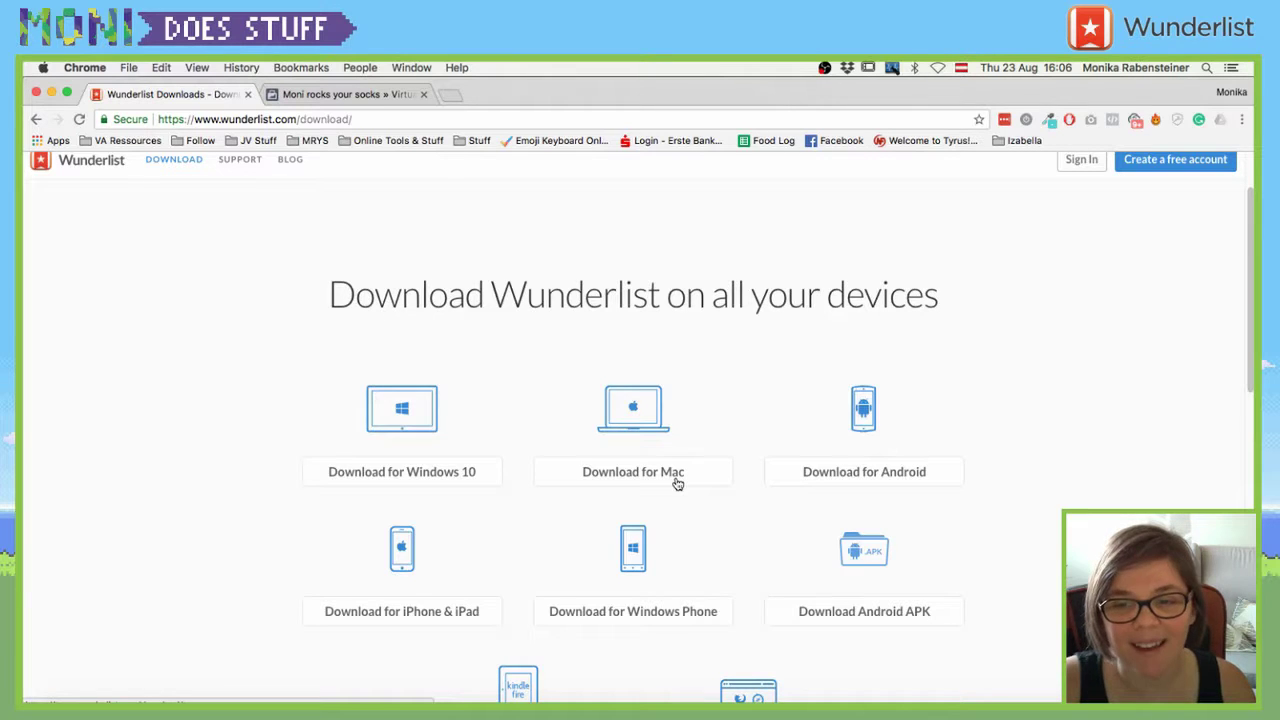
scroll(631, 452, down, 3)
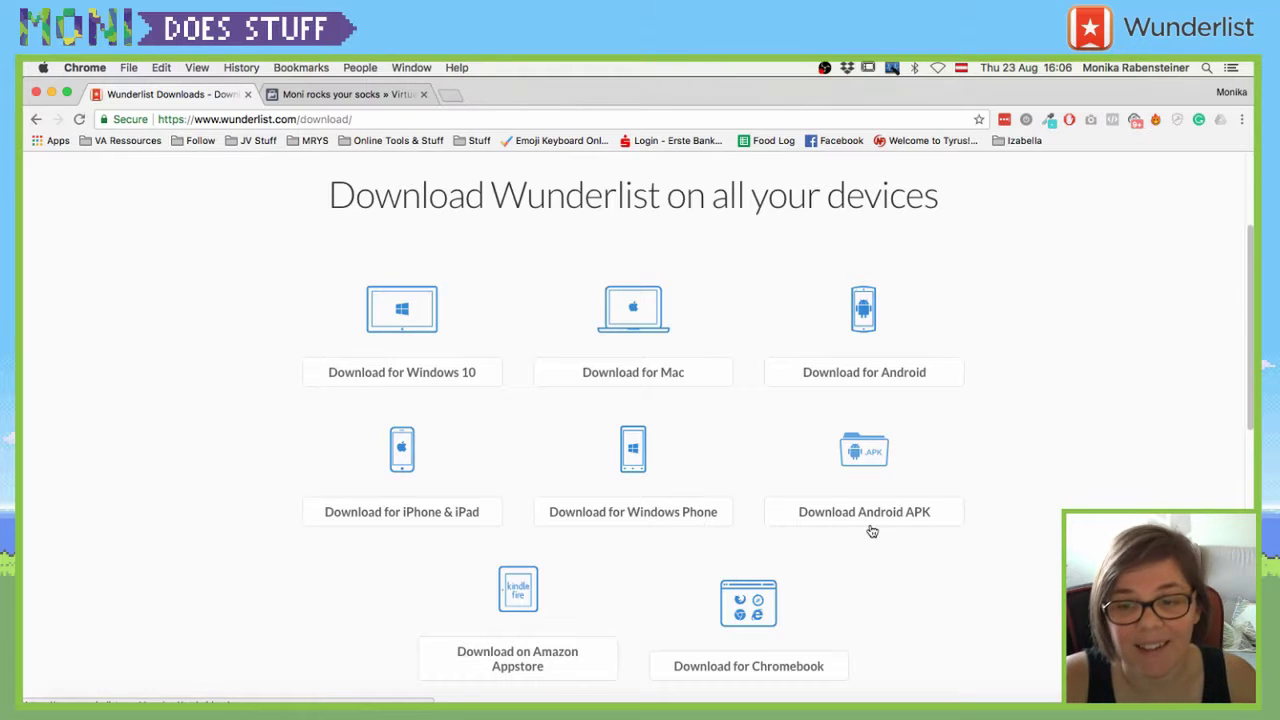
scroll(437, 555, down, 3)
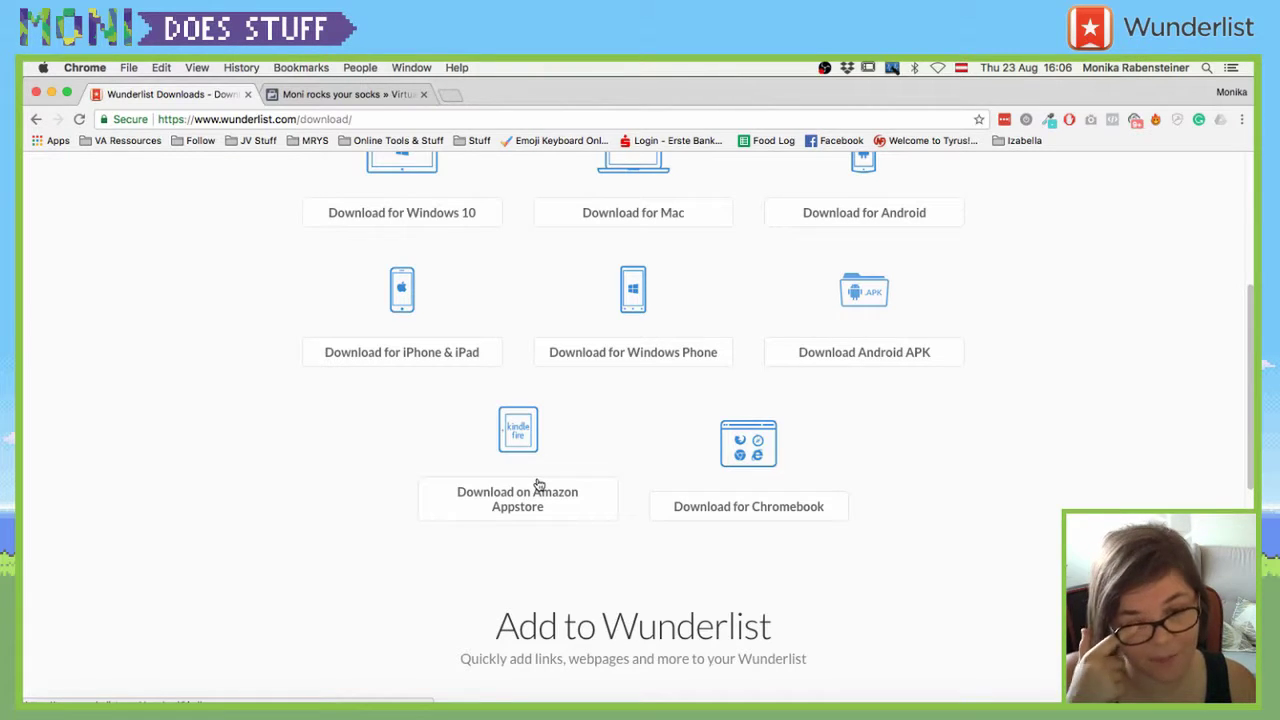
scroll(540, 483, down, 5)
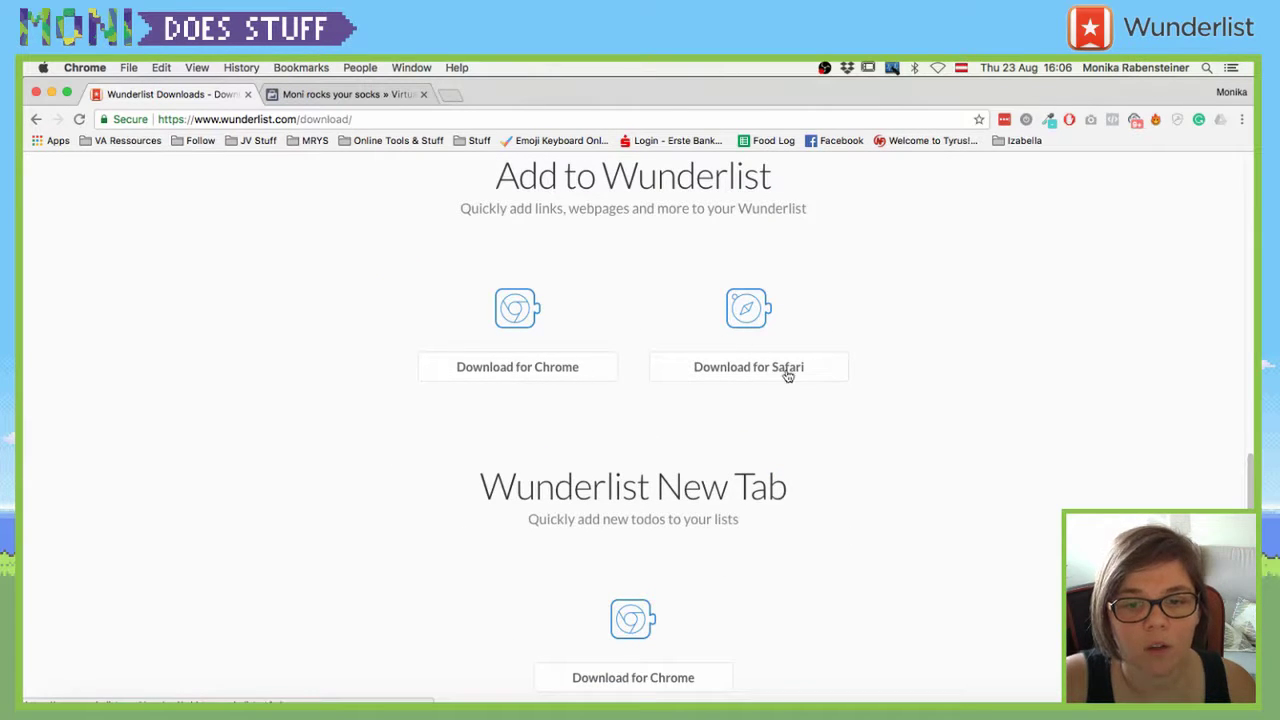
scroll(780, 486, down, 2)
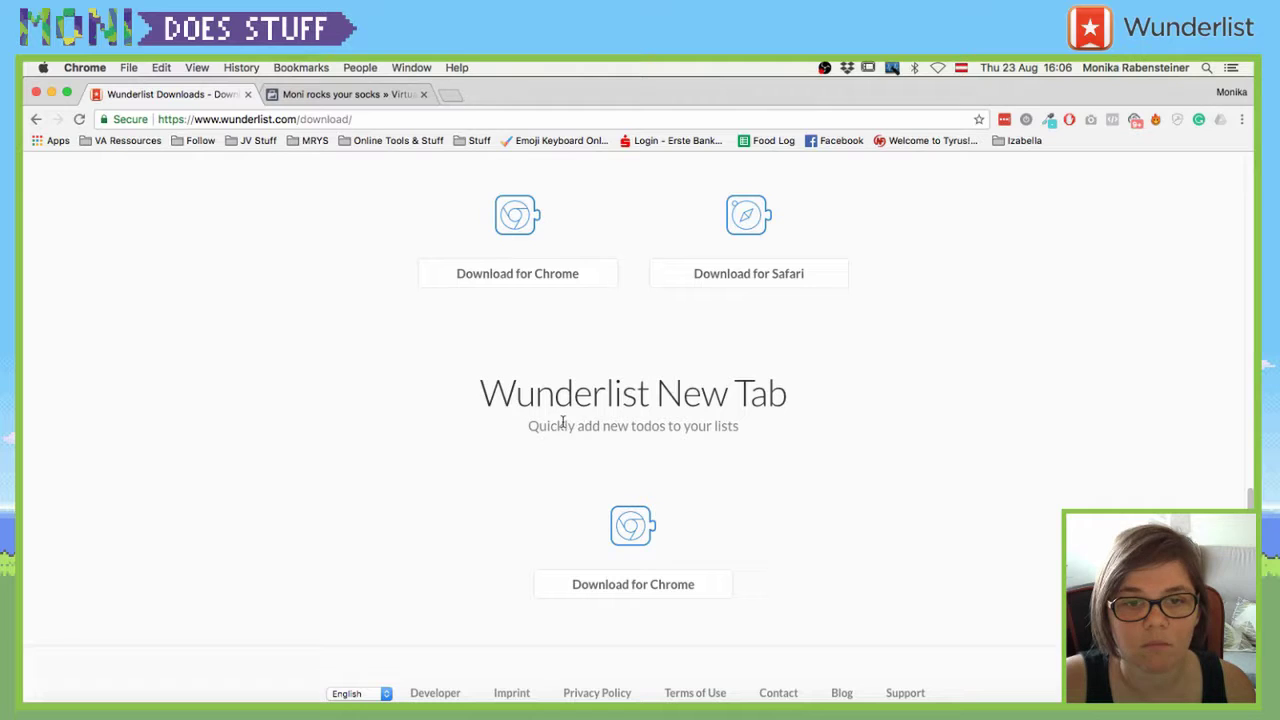
scroll(522, 310, up, 2)
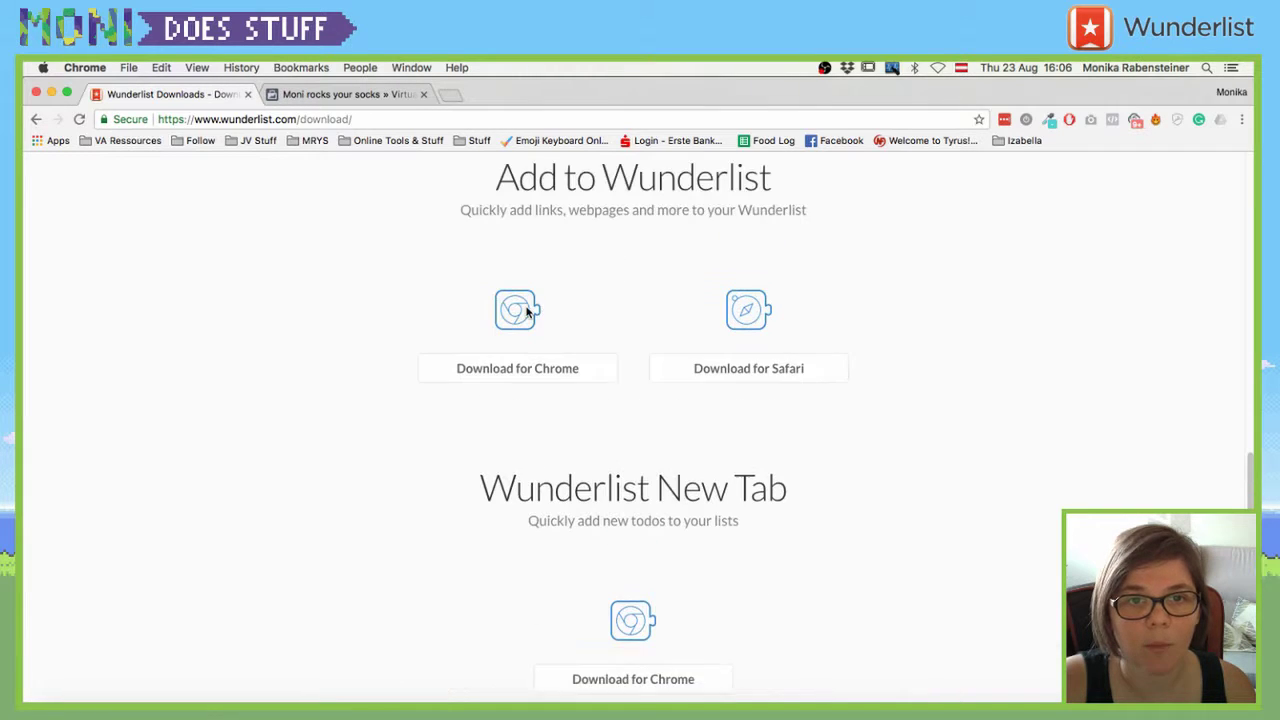
- View the Add to Wunderlist extension's store page, then return to the extensions listing
click(545, 373)
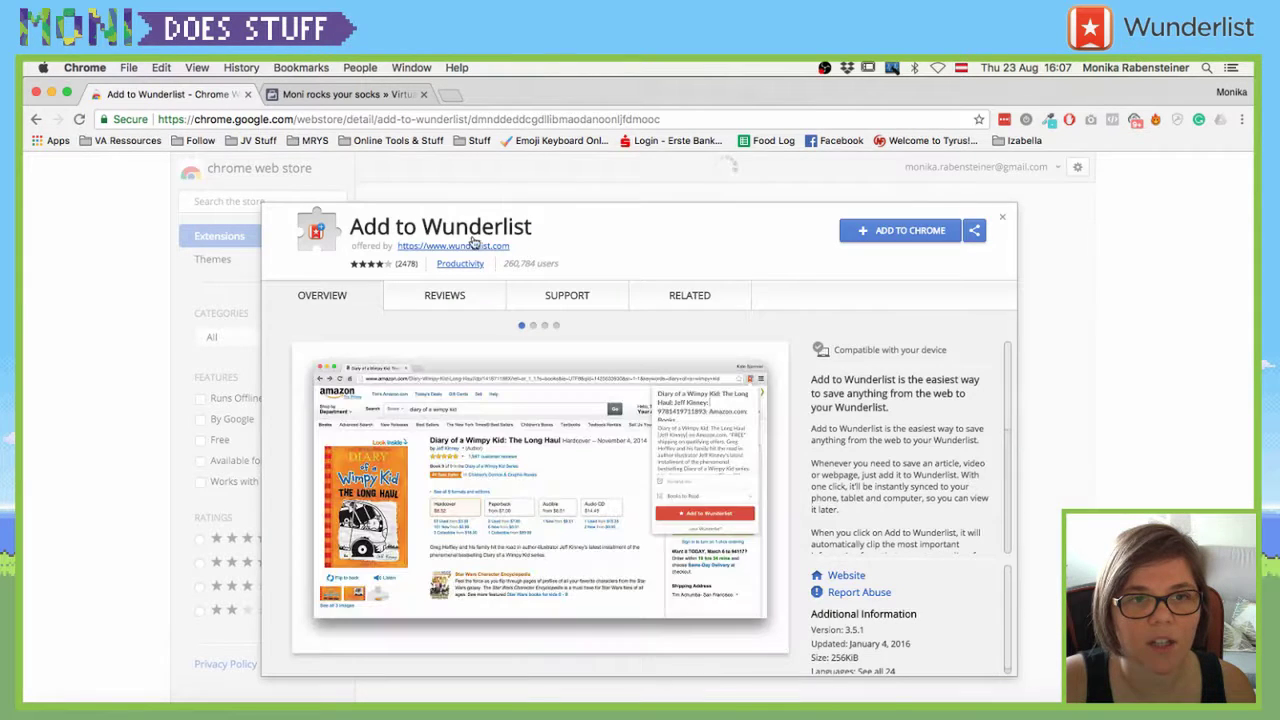
key(Escape)
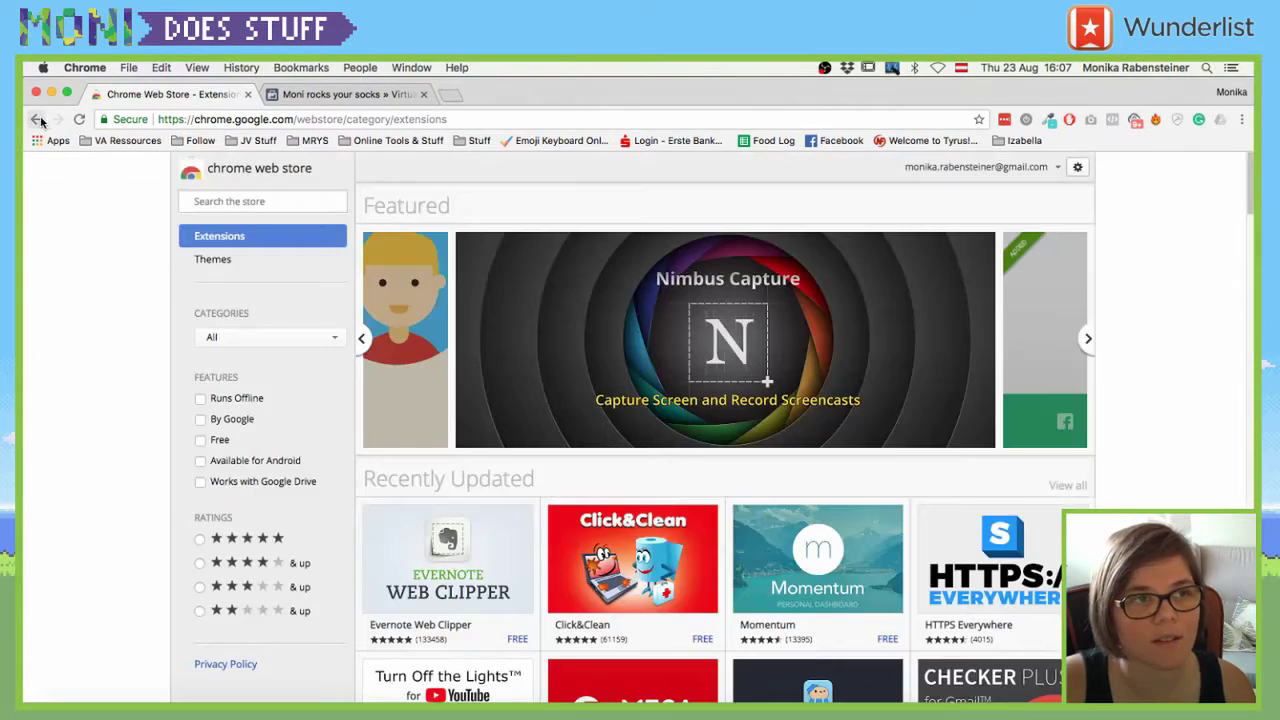
click(36, 119)
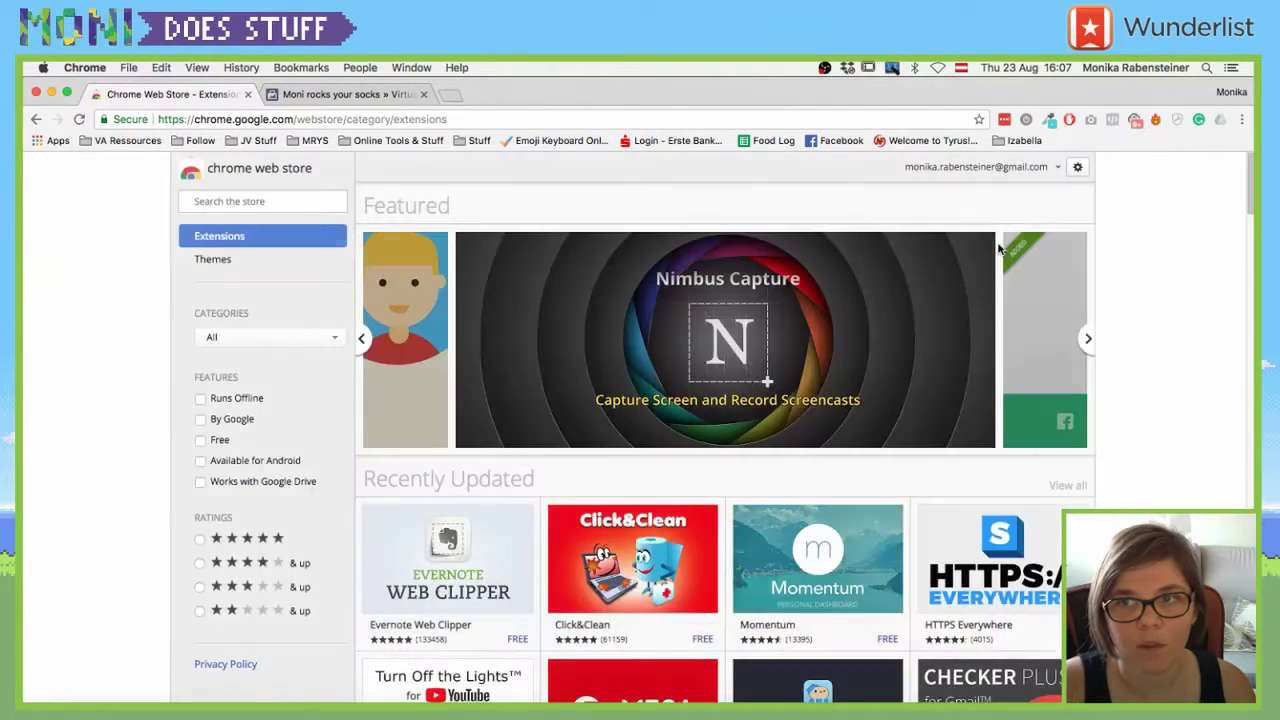
click(1002, 217)
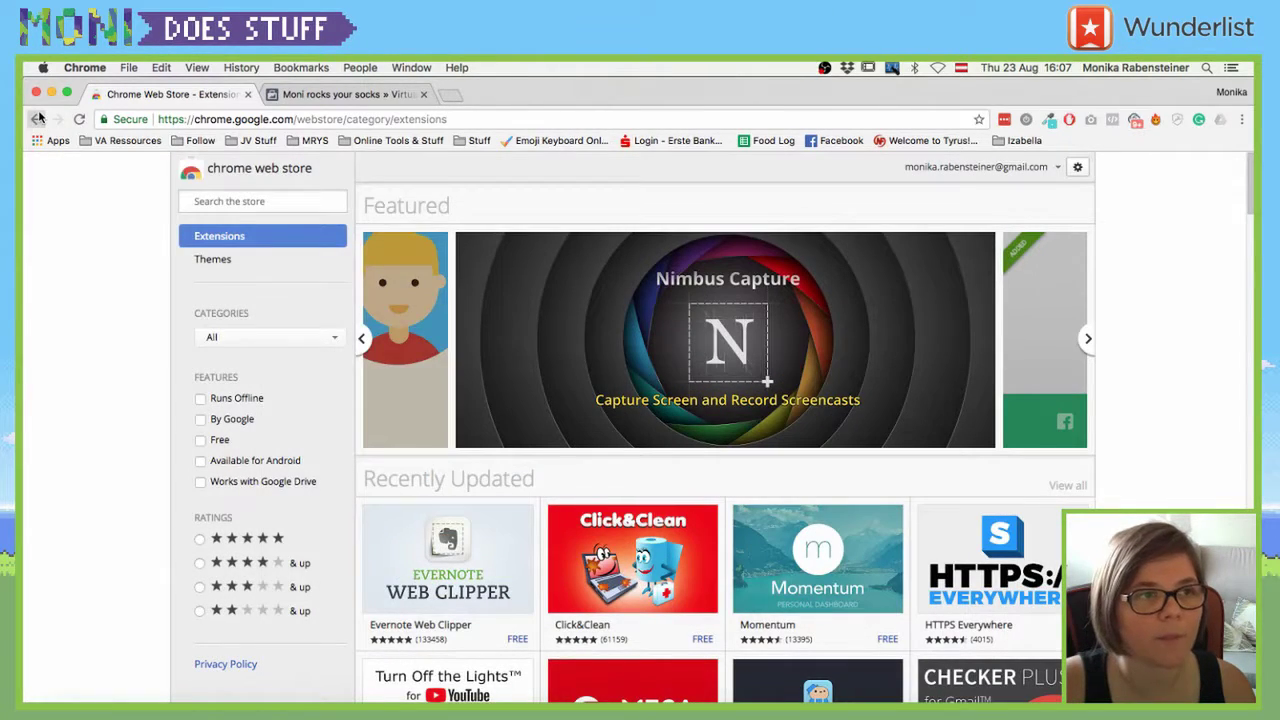
drag(36, 119, 57, 167)
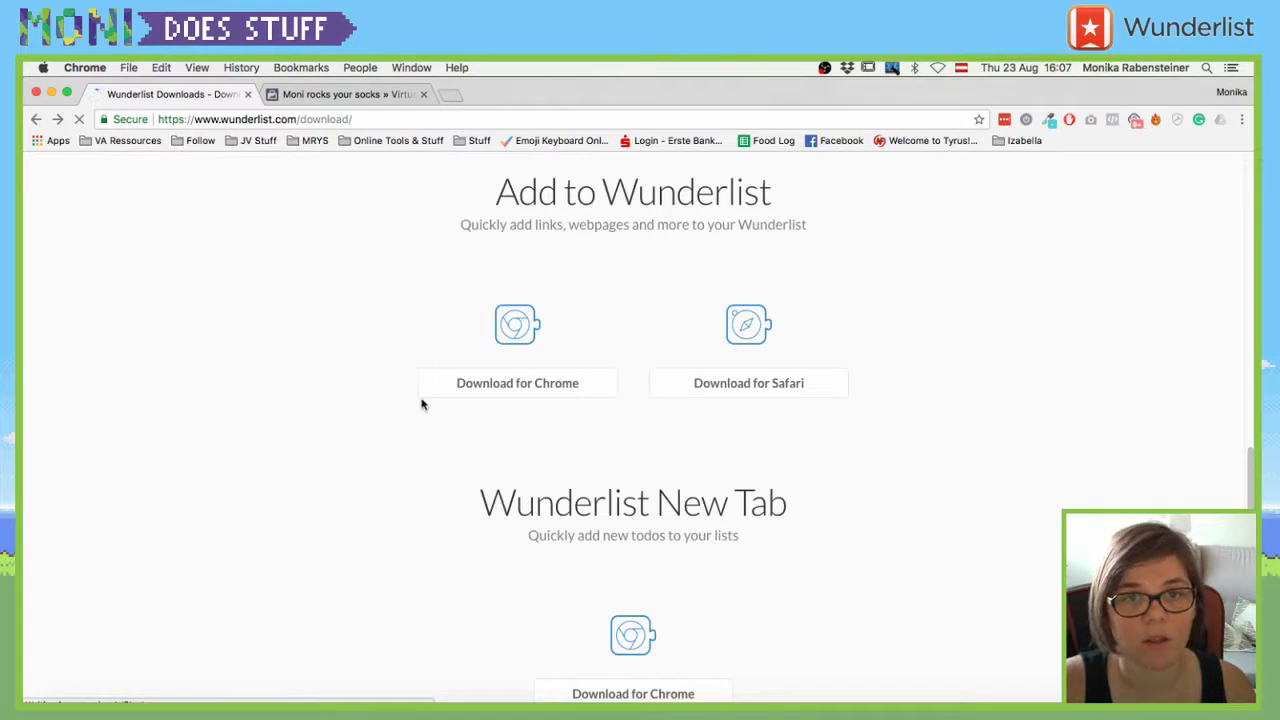
scroll(638, 500, down, 3)
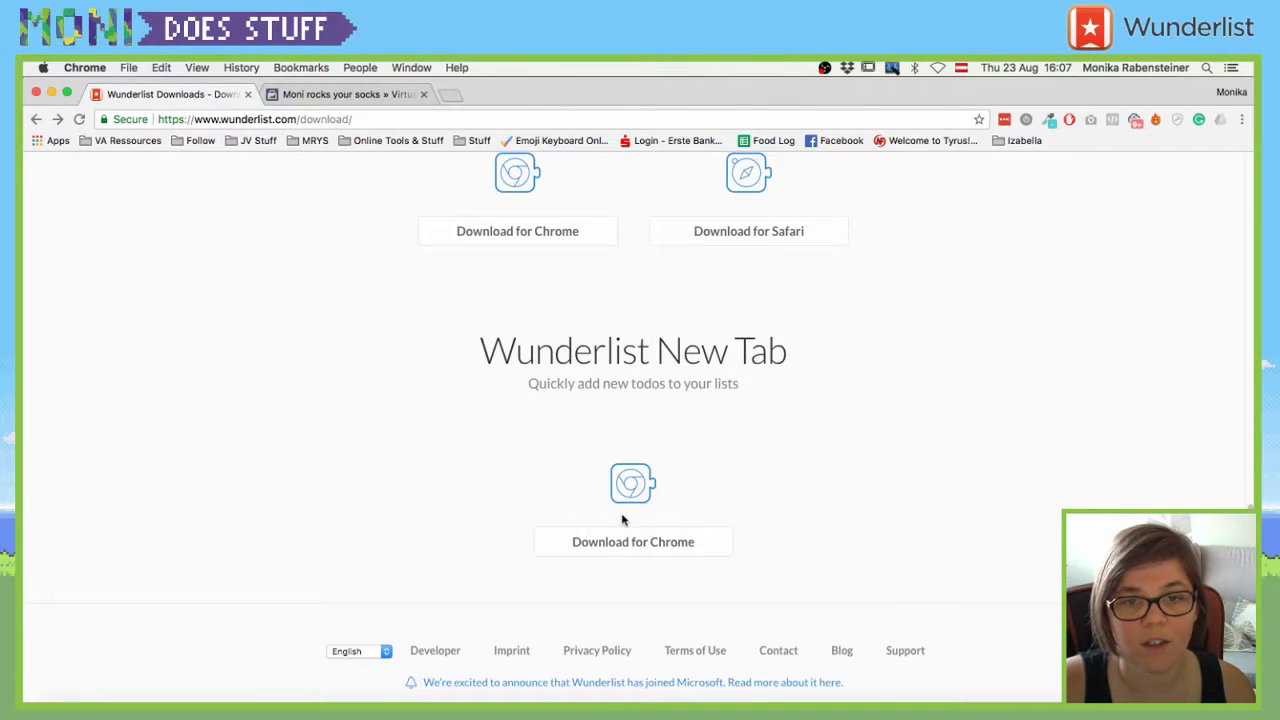
- Add the Wunderlist New Tab extension to Chrome and go back to Wunderlist Downloads
click(634, 549)
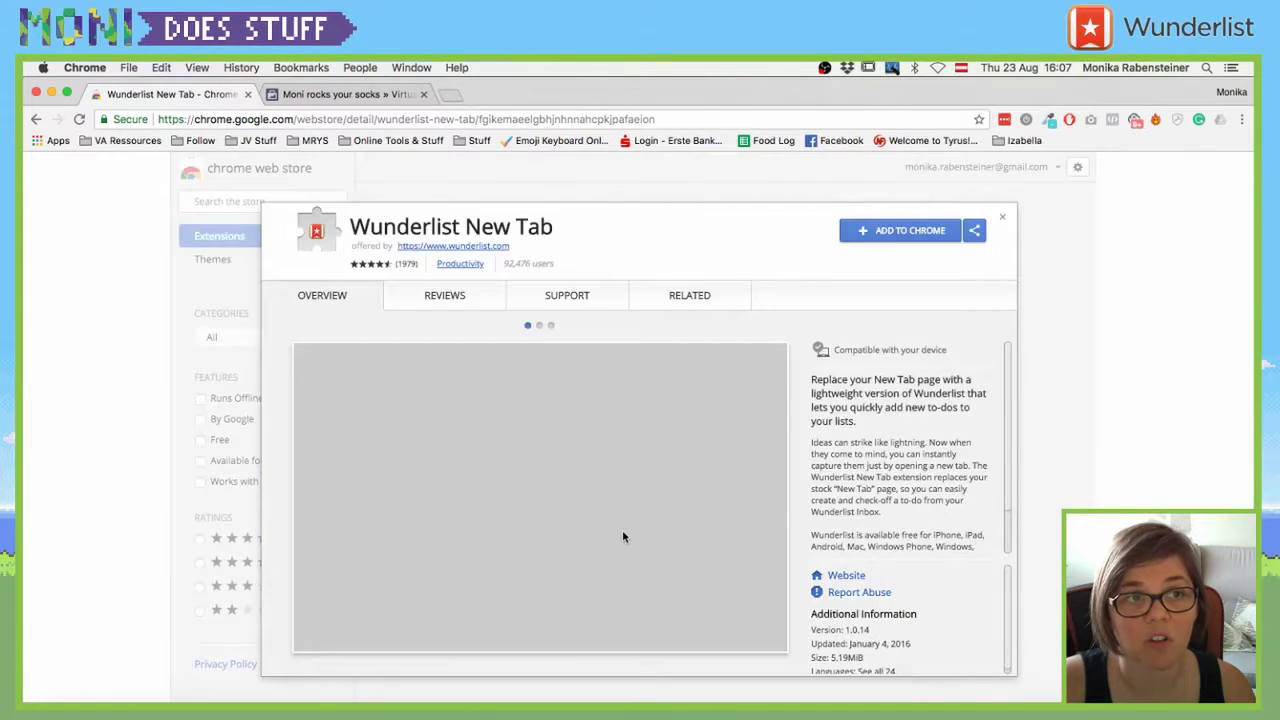
click(868, 221)
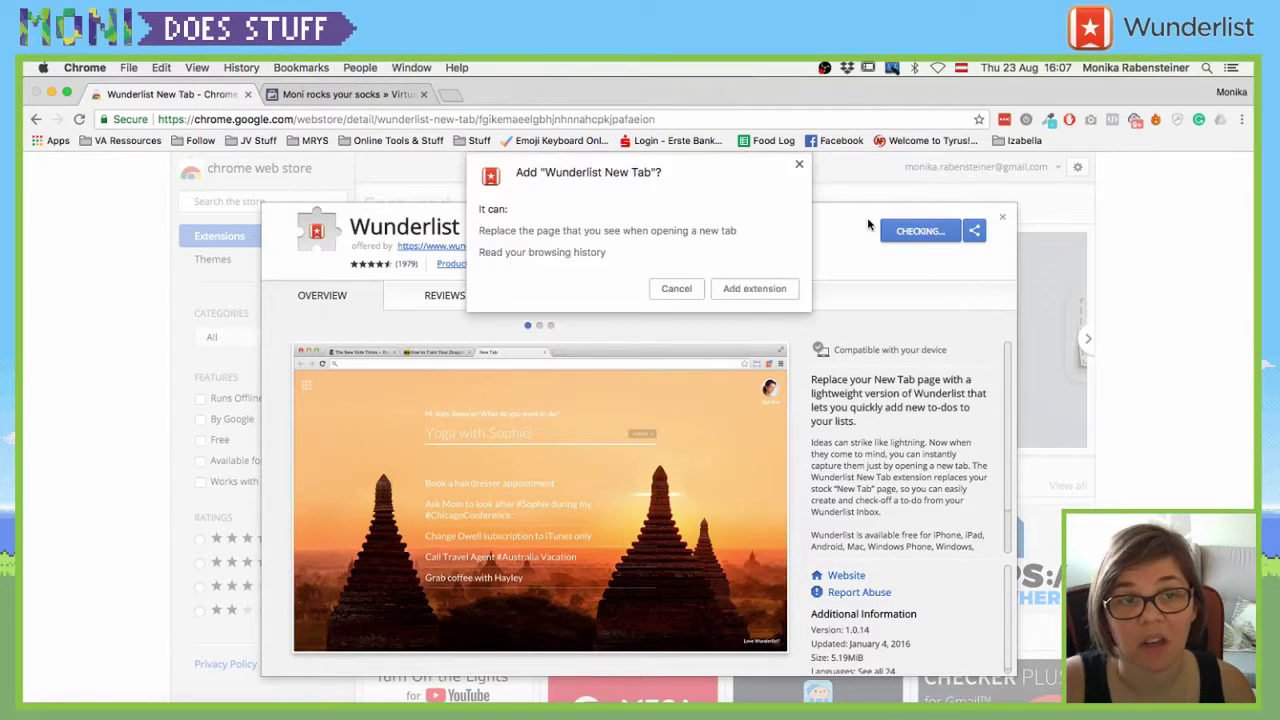
click(740, 290)
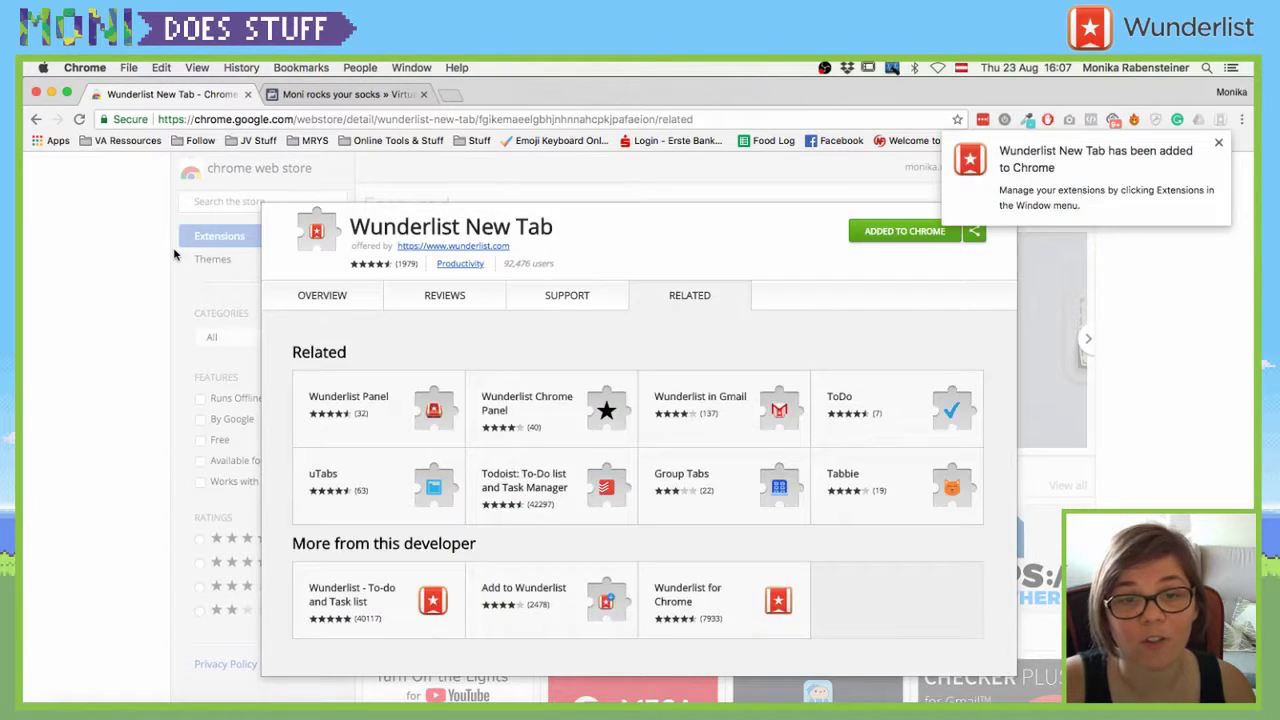
click(1158, 304)
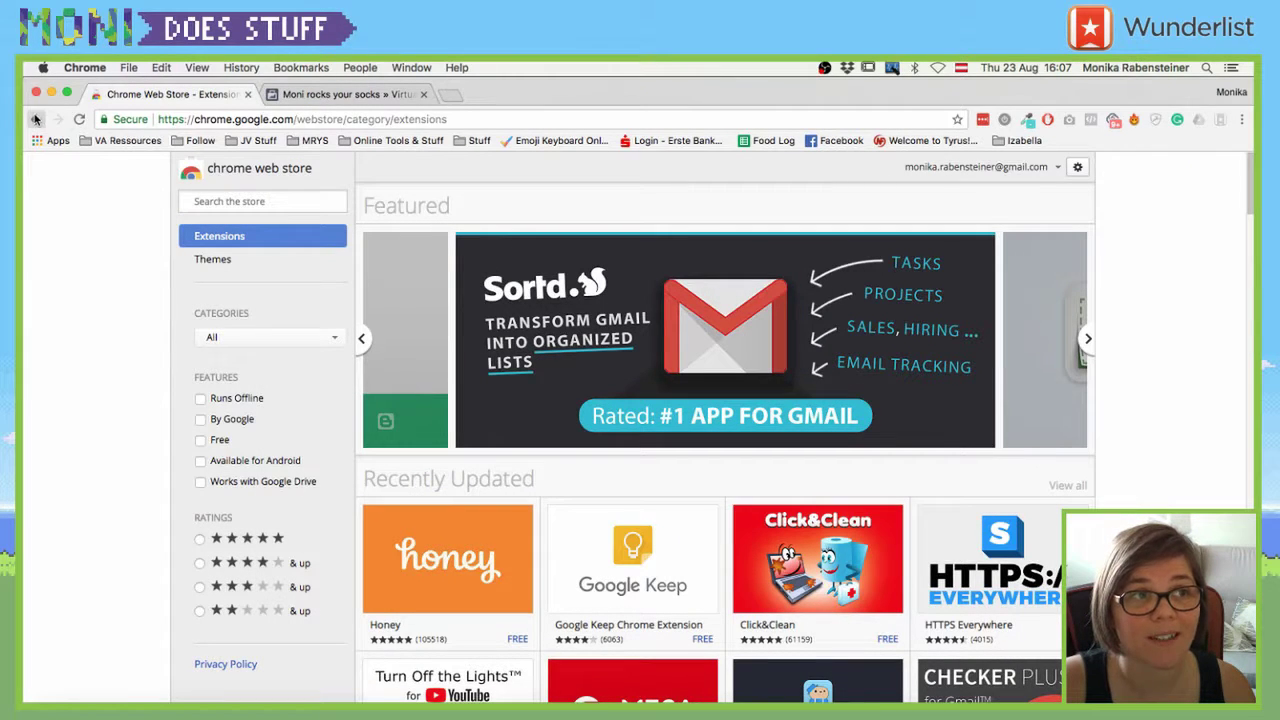
right_click(35, 119)
click(70, 172)
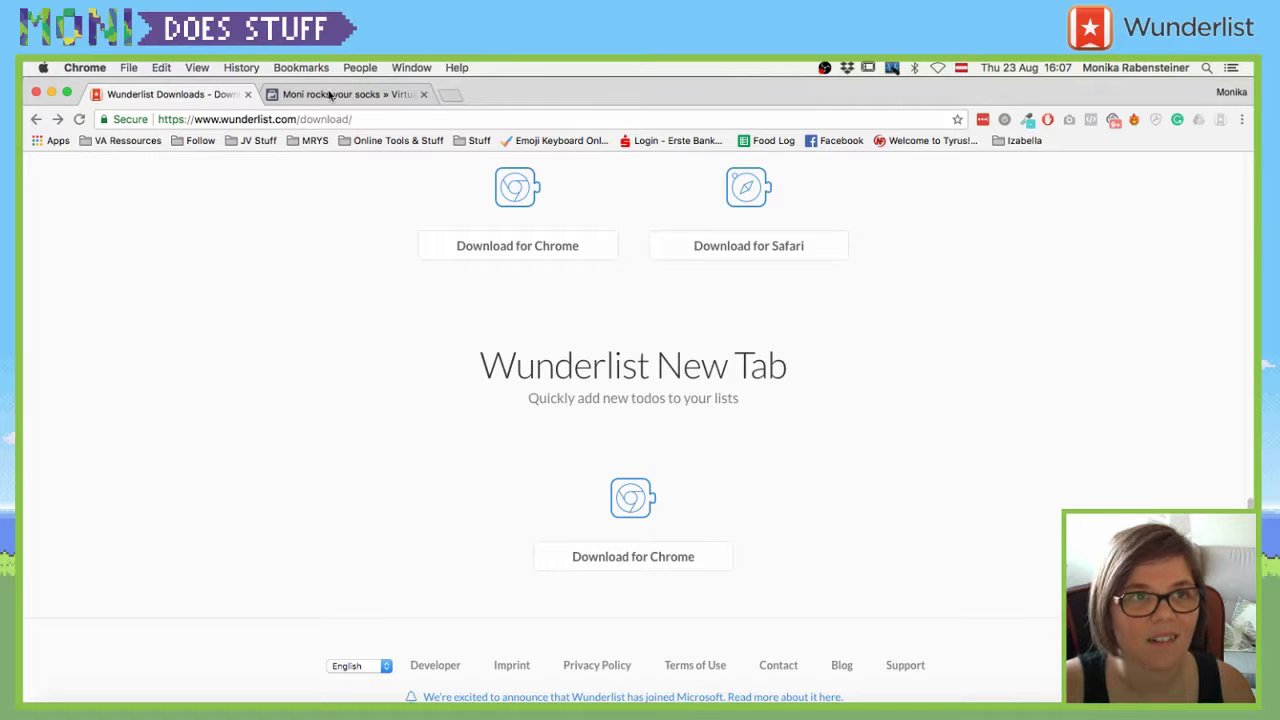
- Return to the Wunderlist Downloads page and open the free account sign-up form
click(329, 94)
click(165, 95)
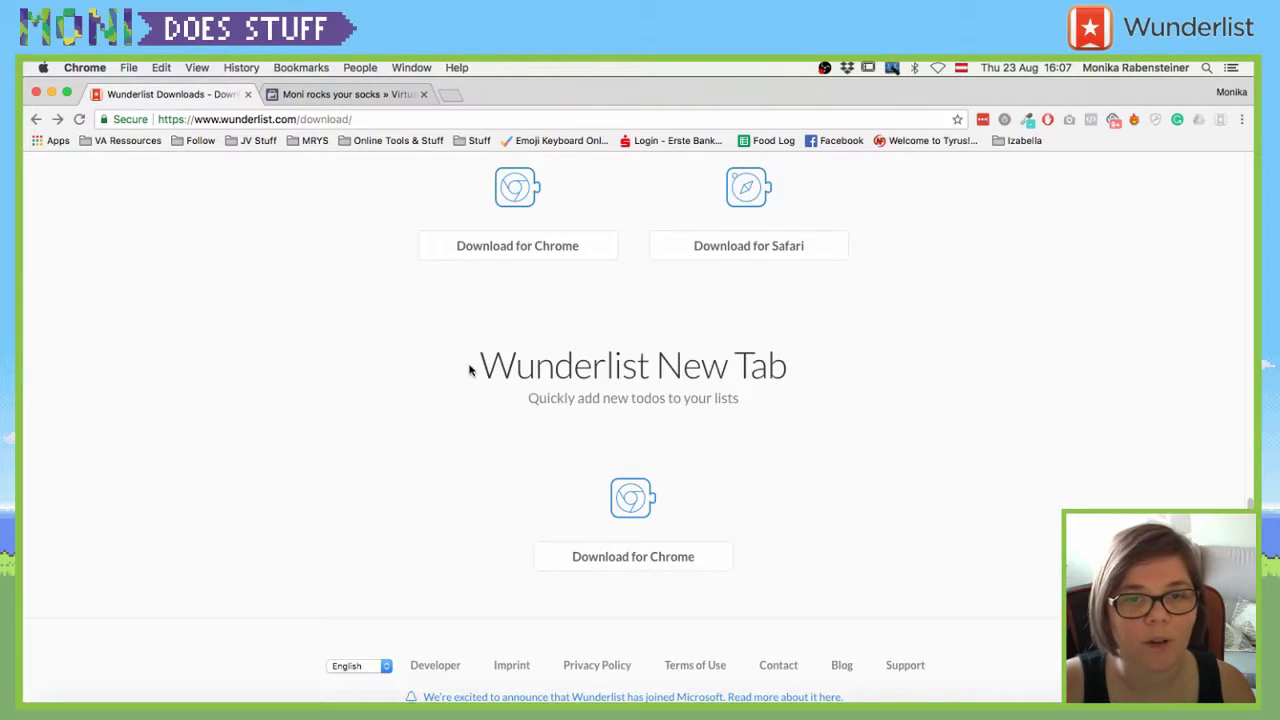
scroll(1100, 380, up, 10)
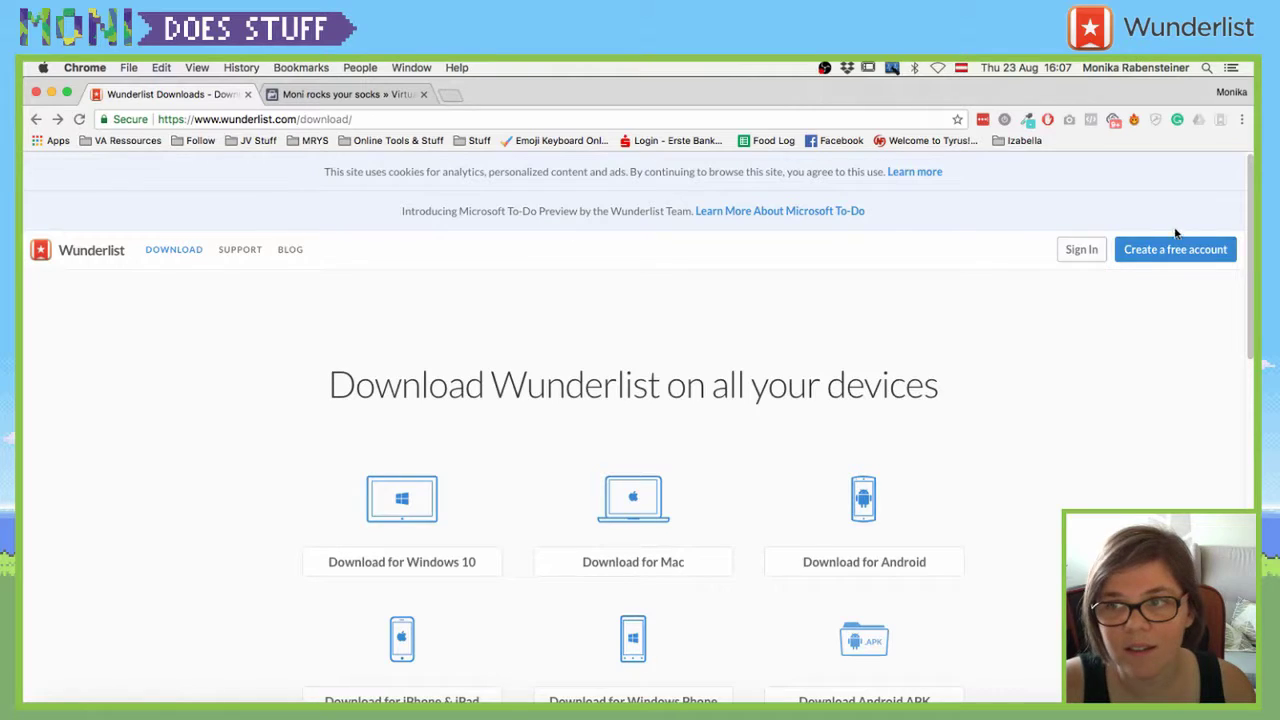
click(1153, 255)
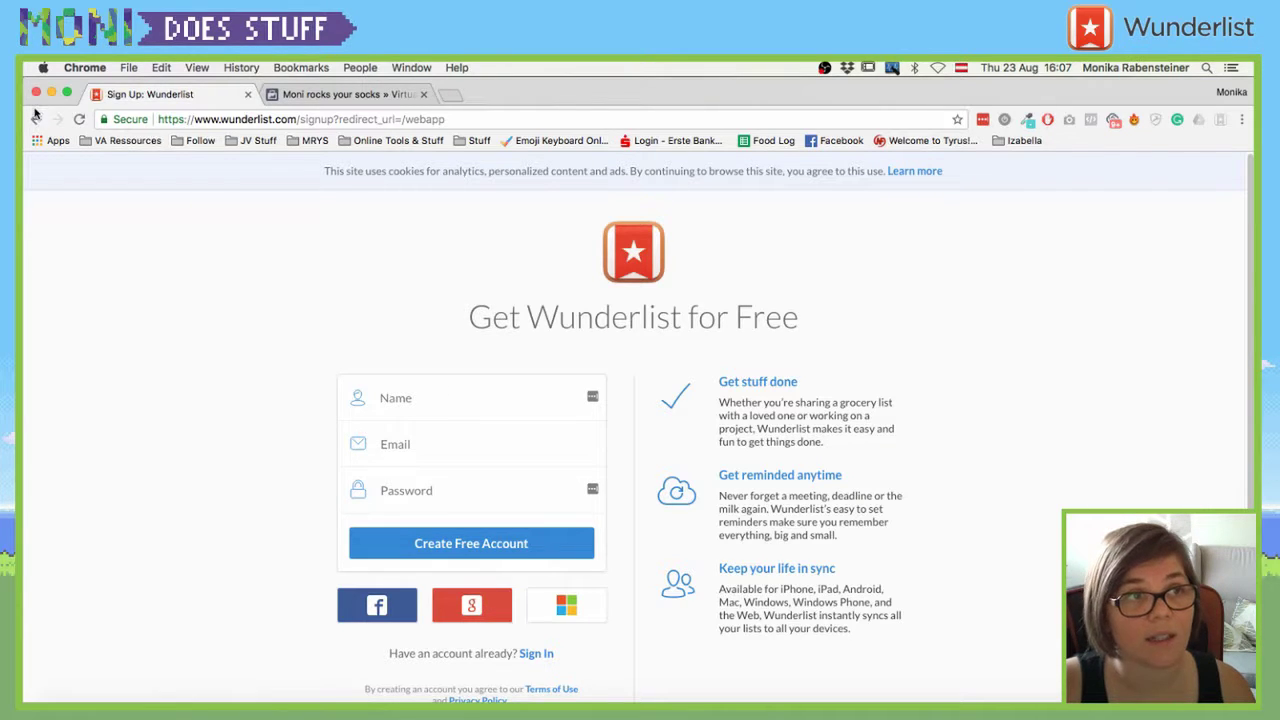
- Go back and start signing in to Wunderlist with a Google account
click(35, 119)
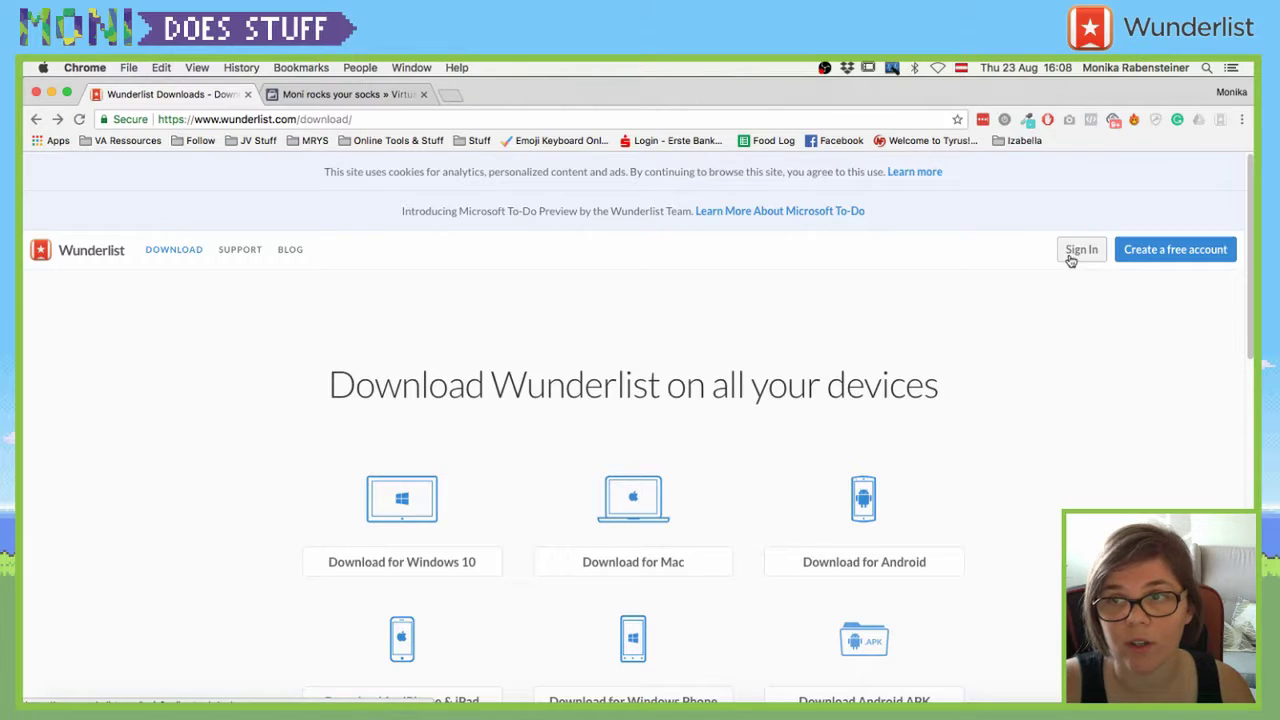
click(1080, 250)
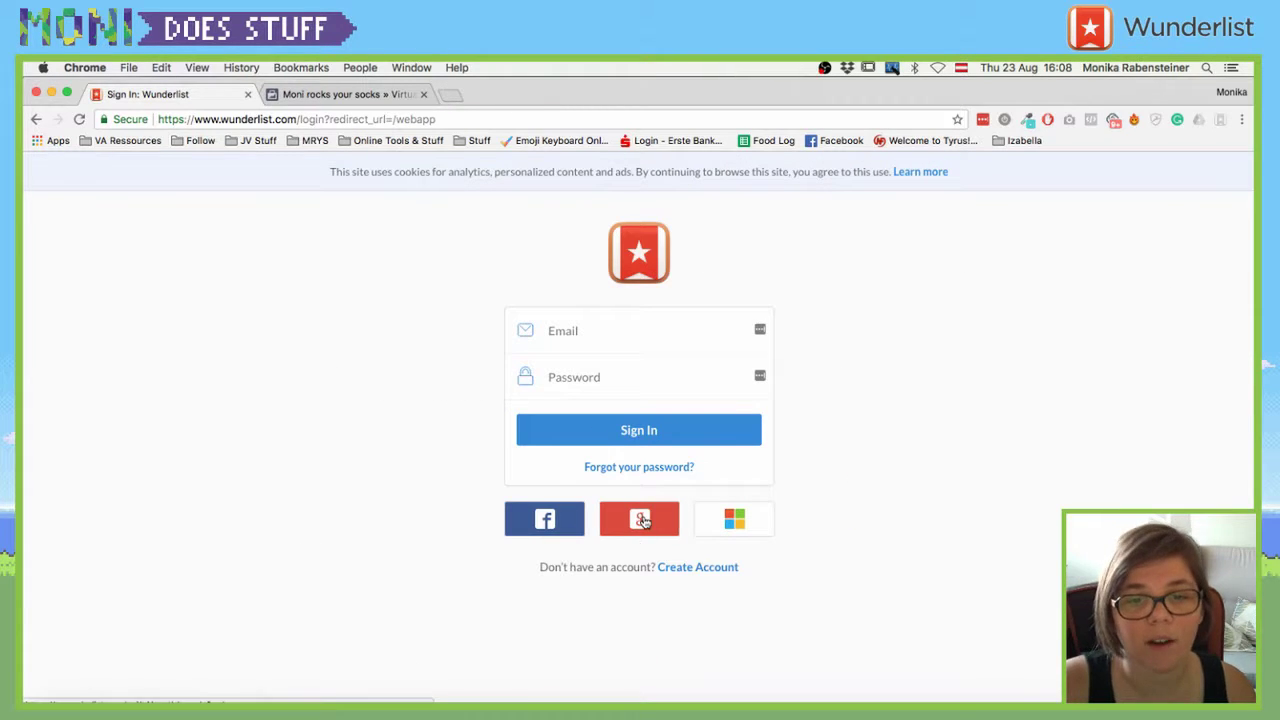
click(645, 520)
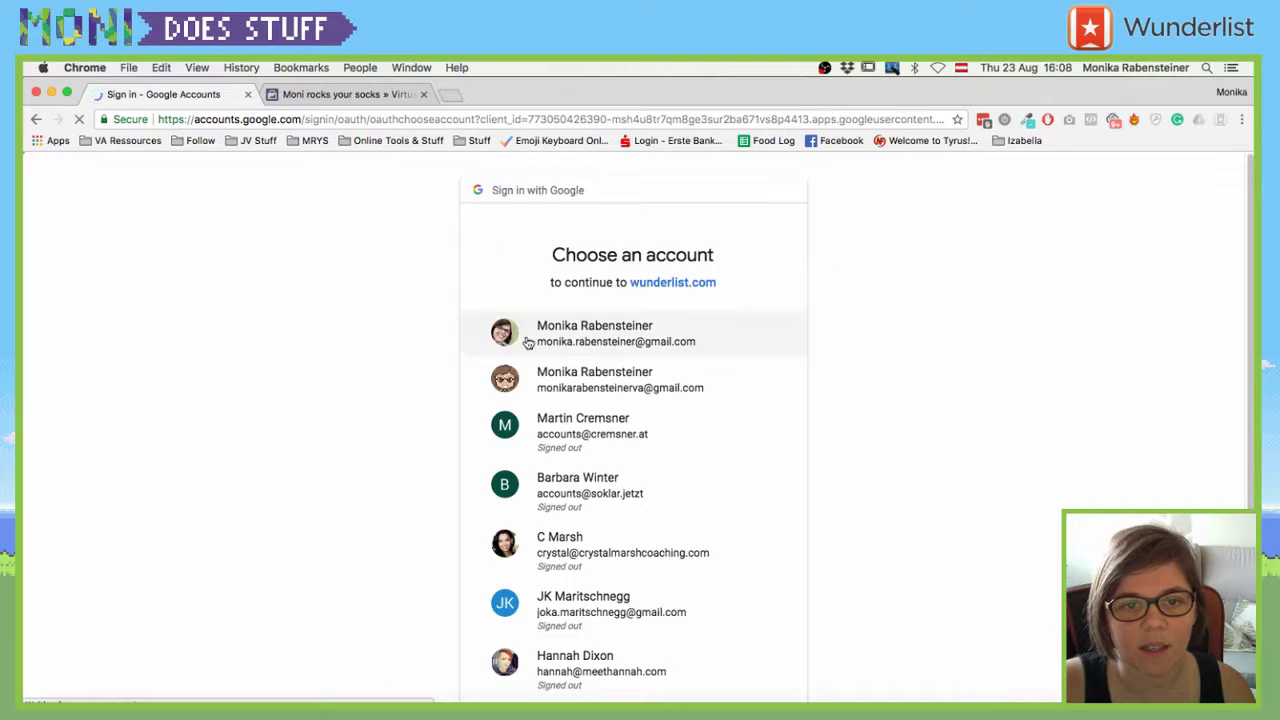
- Choose the Google account to finish signing in, then open the account menu
click(540, 328)
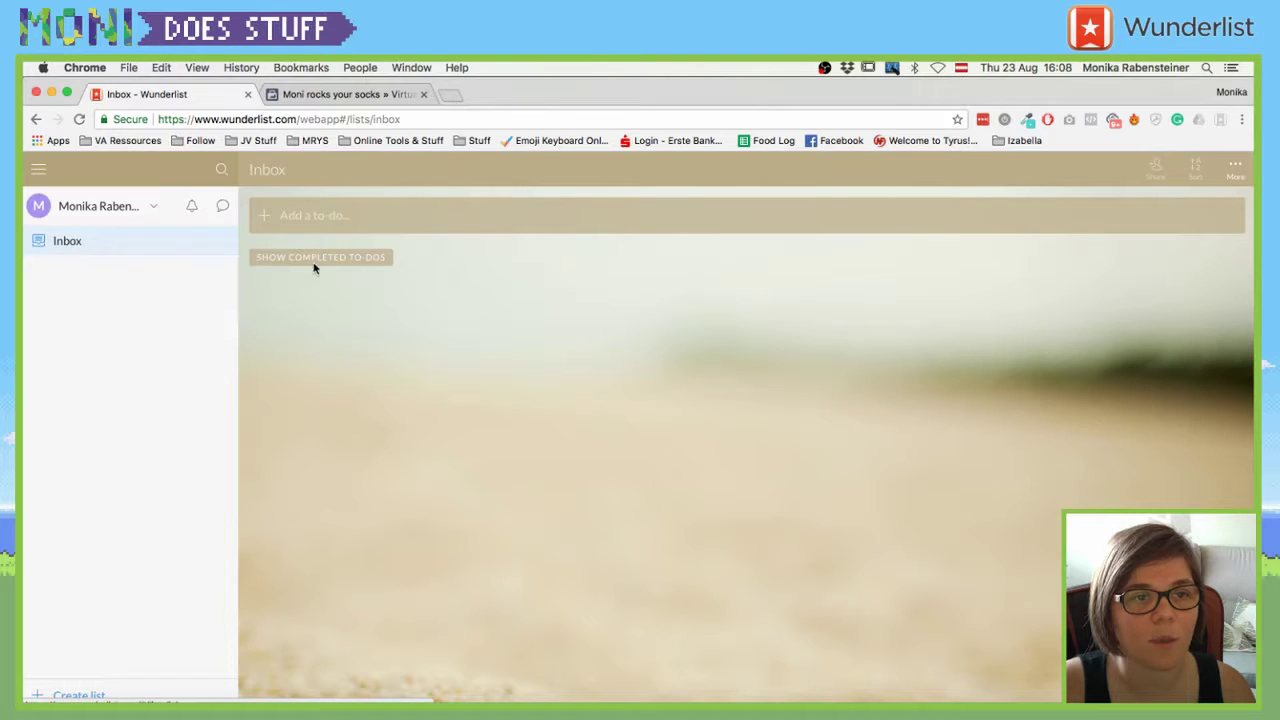
click(155, 207)
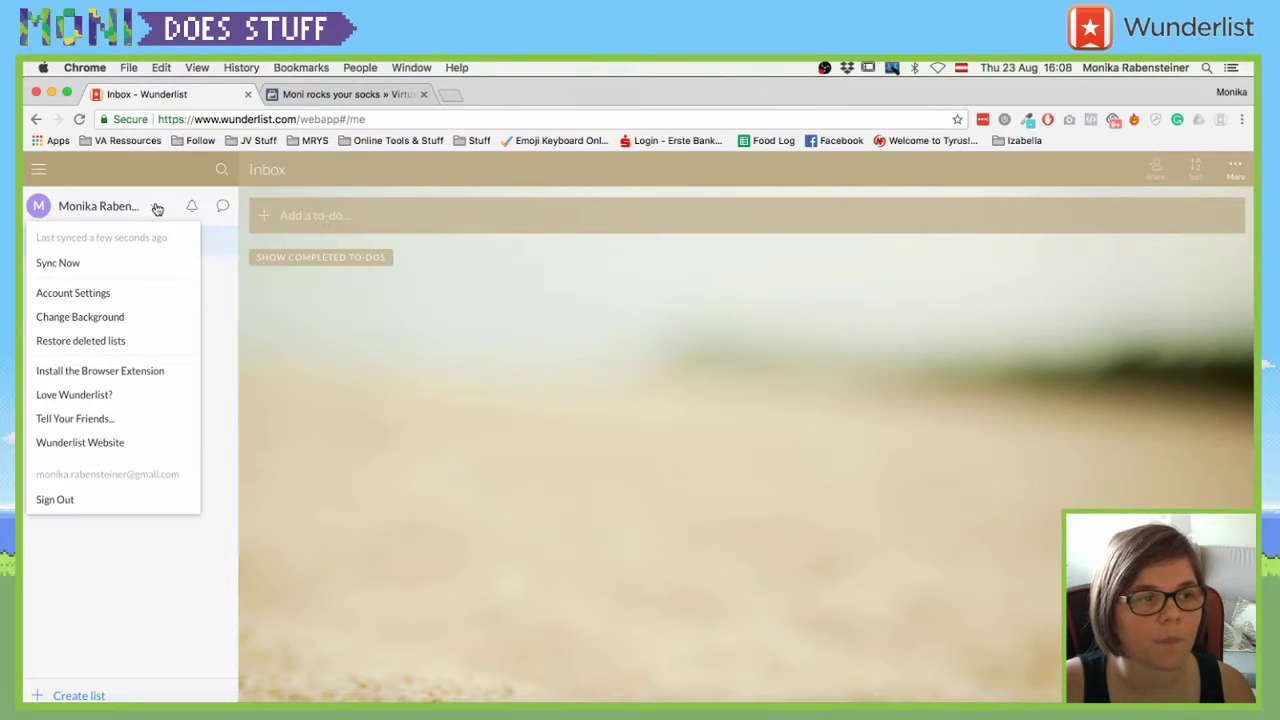
click(156, 207)
click(156, 207)
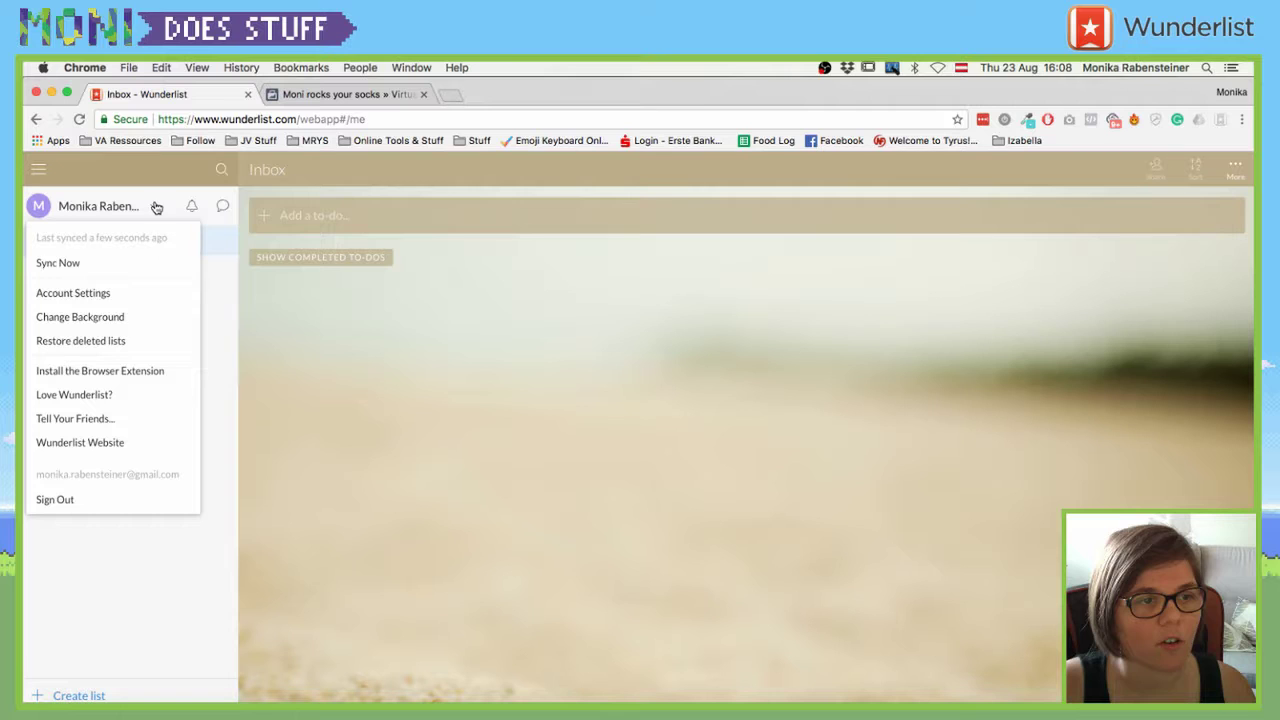
- Preview the grass, hot-air balloon, pink tulip and skyscraper backgrounds
click(81, 317)
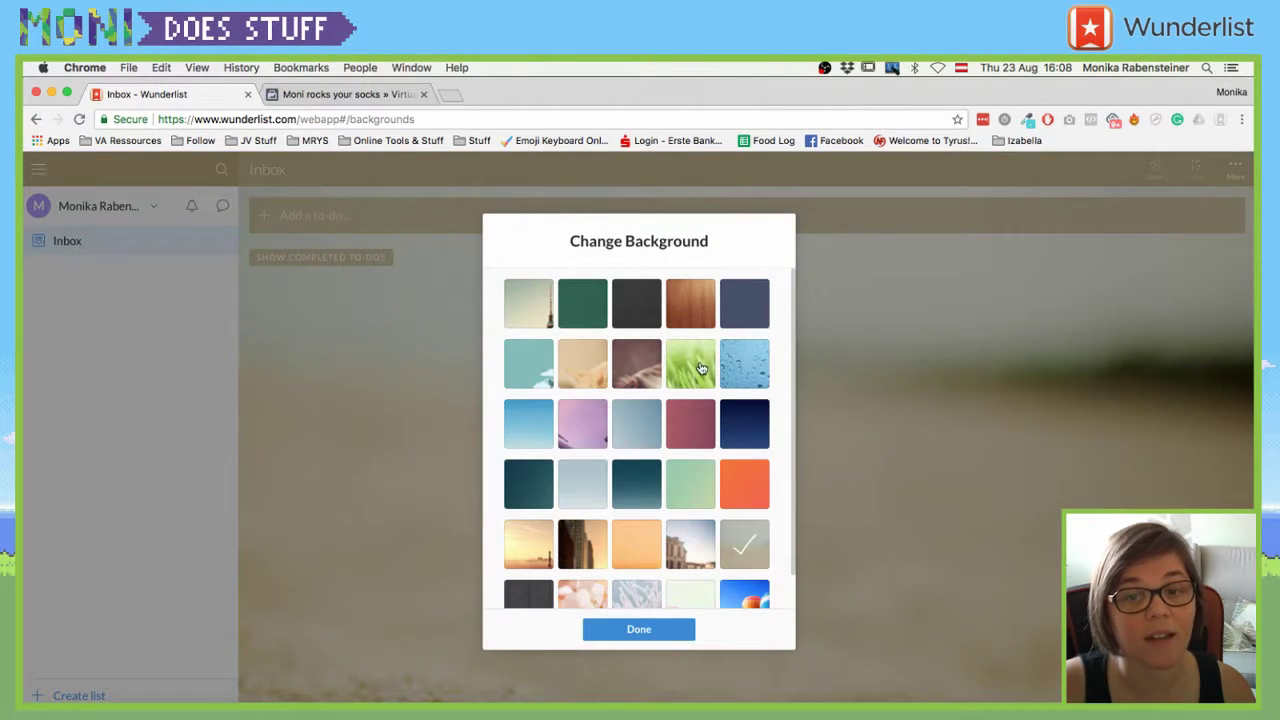
click(701, 369)
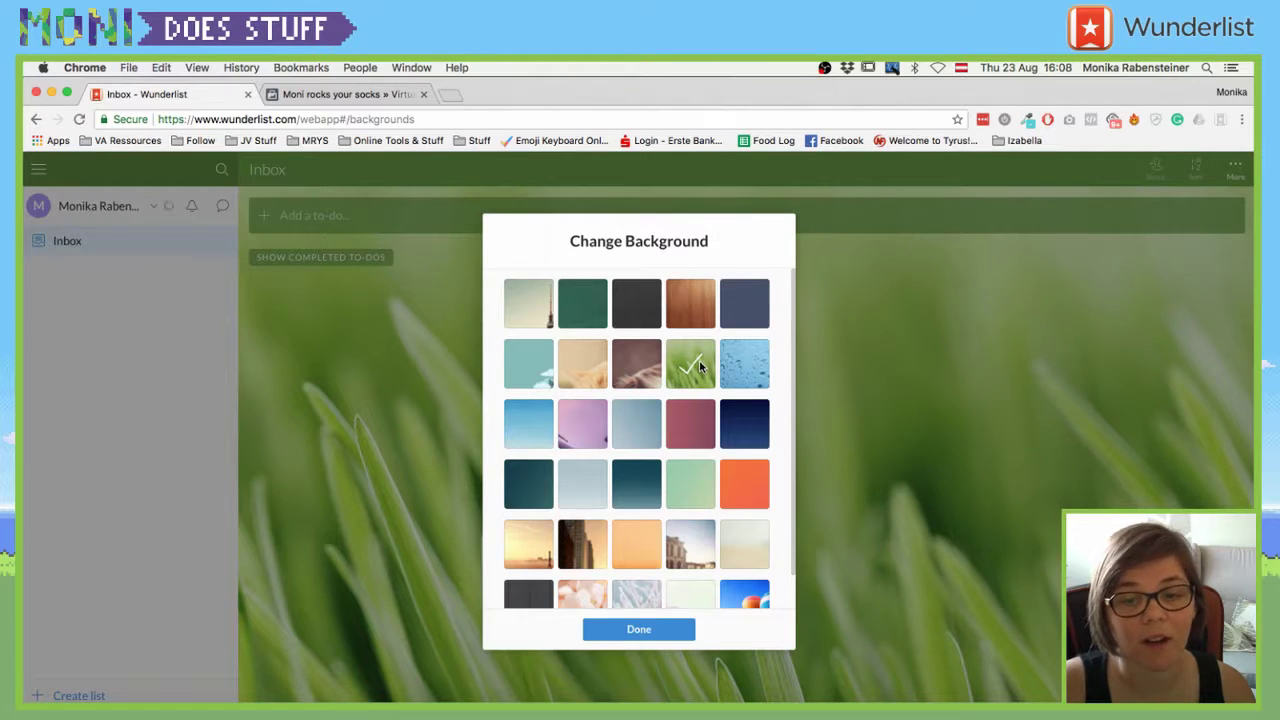
scroll(690, 600, down, 1)
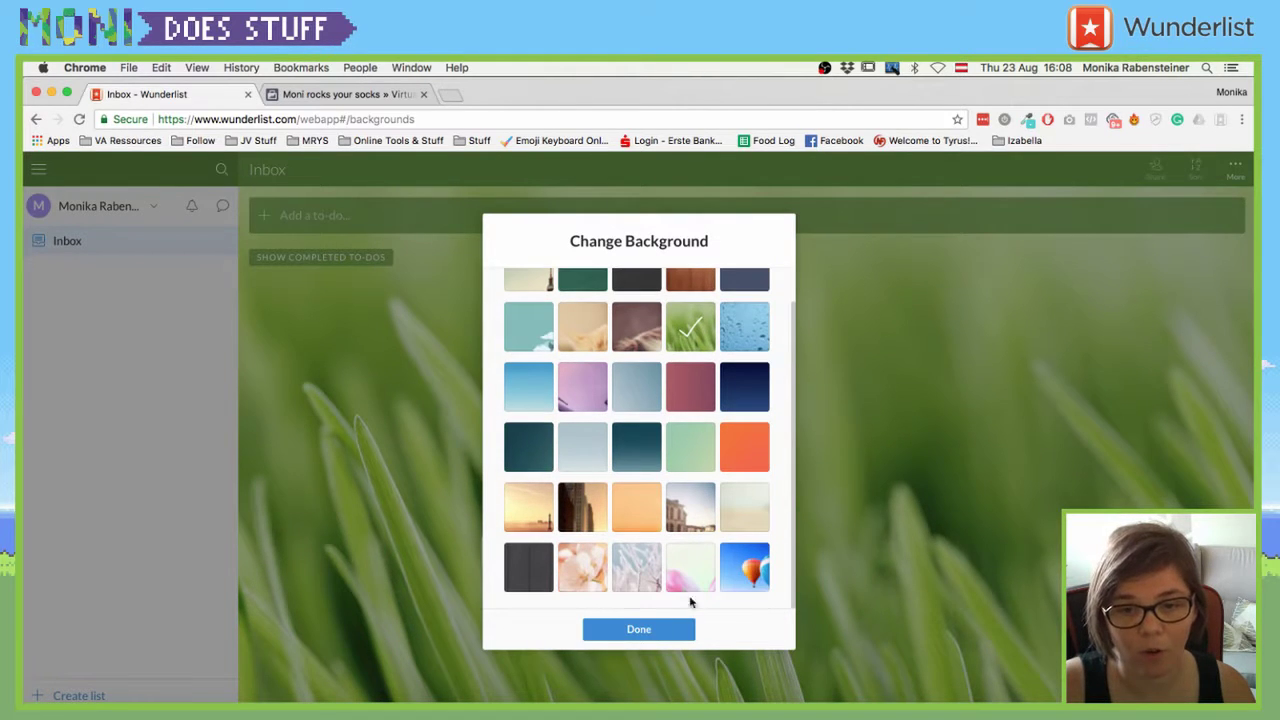
click(752, 568)
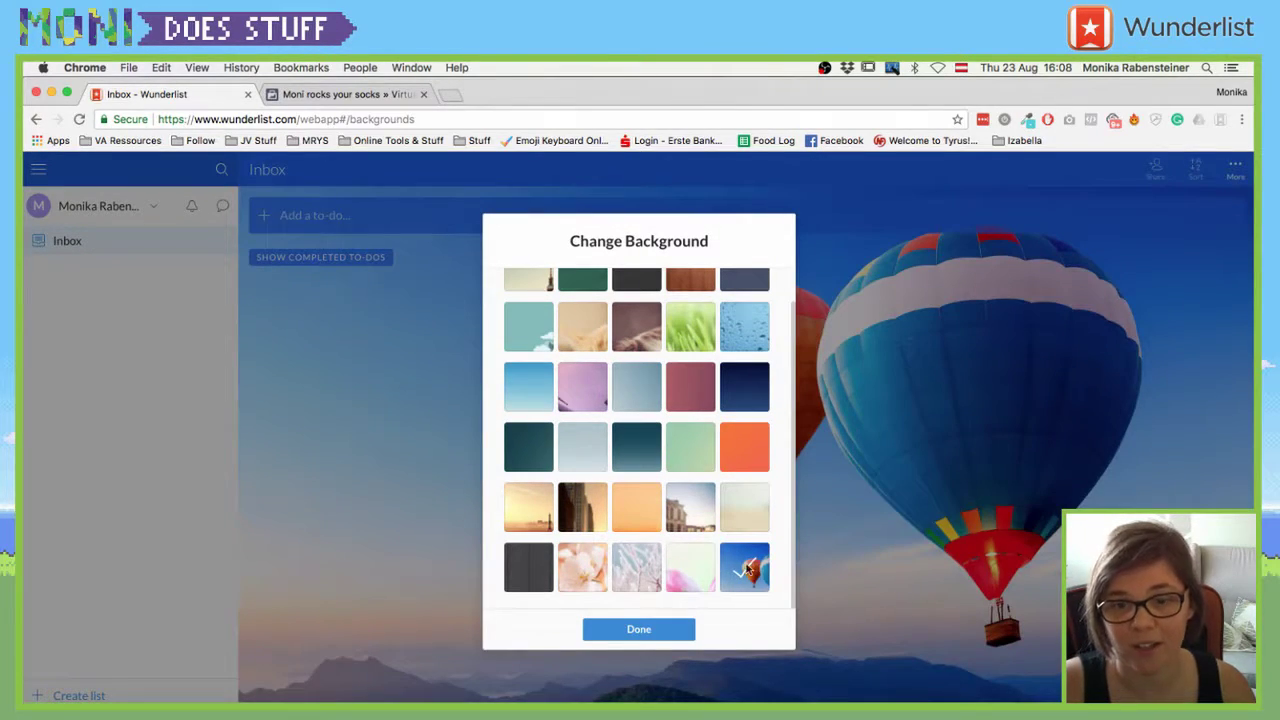
click(706, 567)
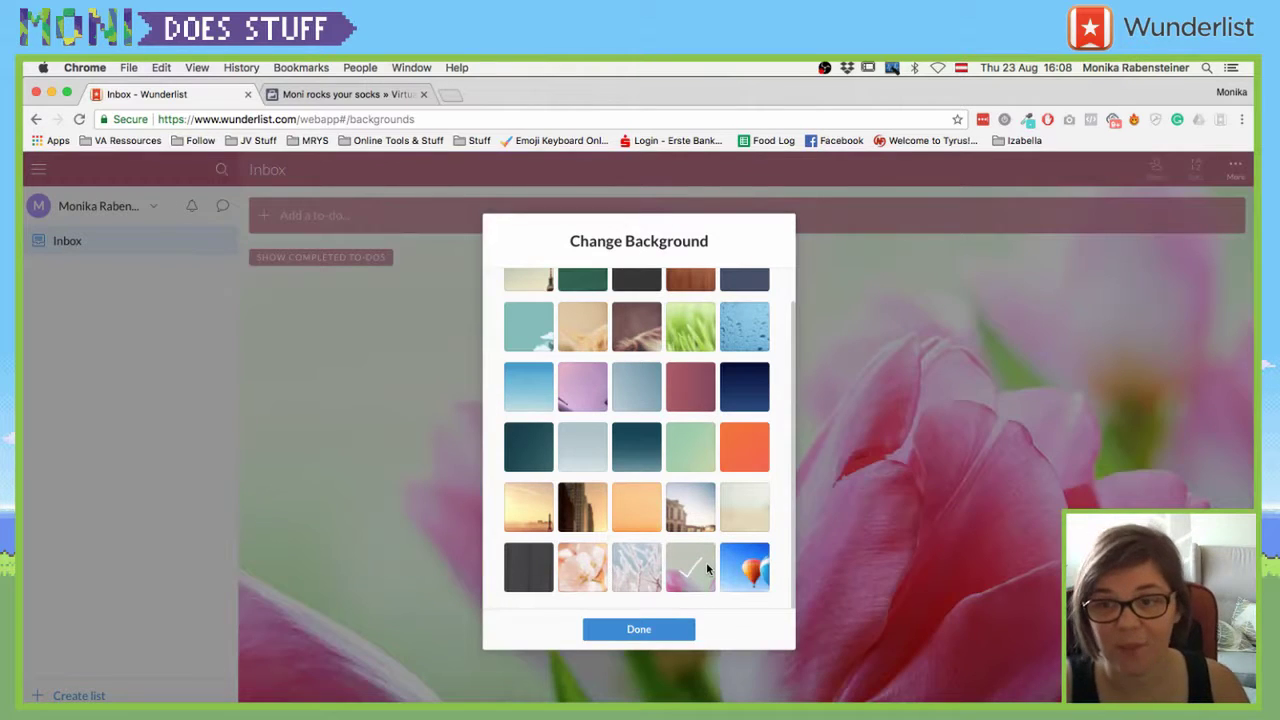
click(594, 392)
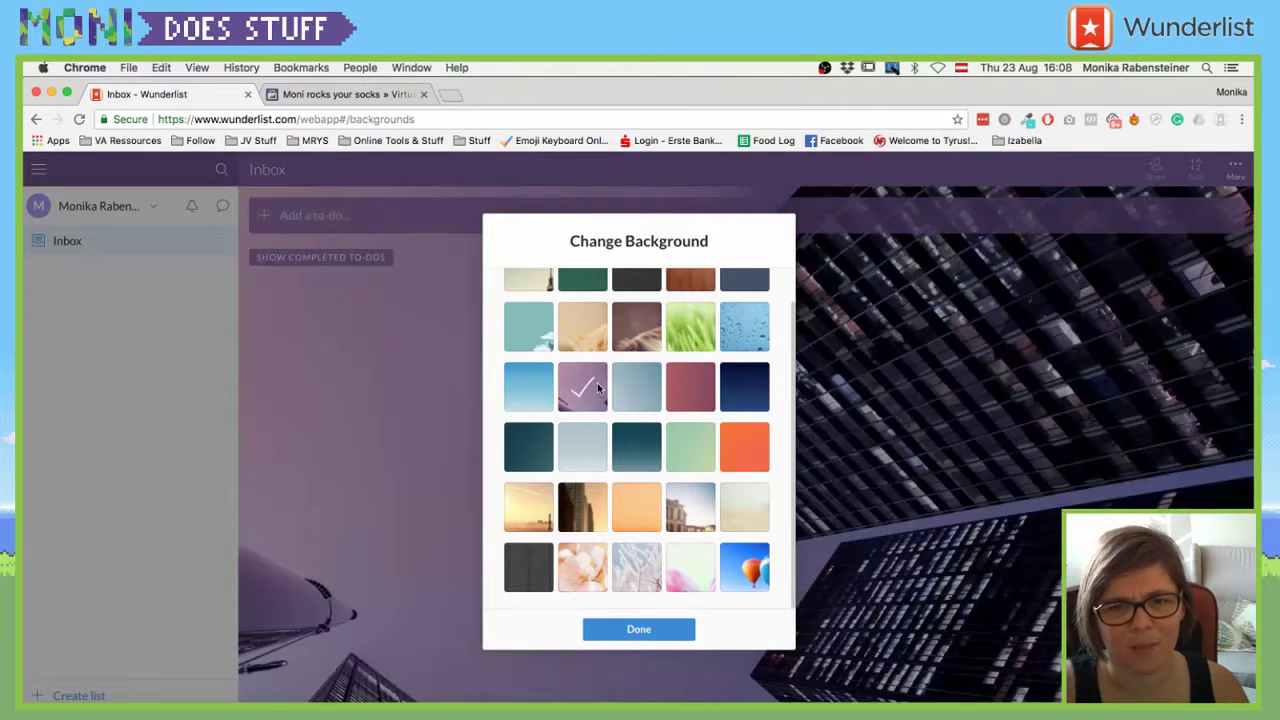
- Compare the dog, teal cartoon and cat backgrounds, then keep the TV tower background
click(641, 336)
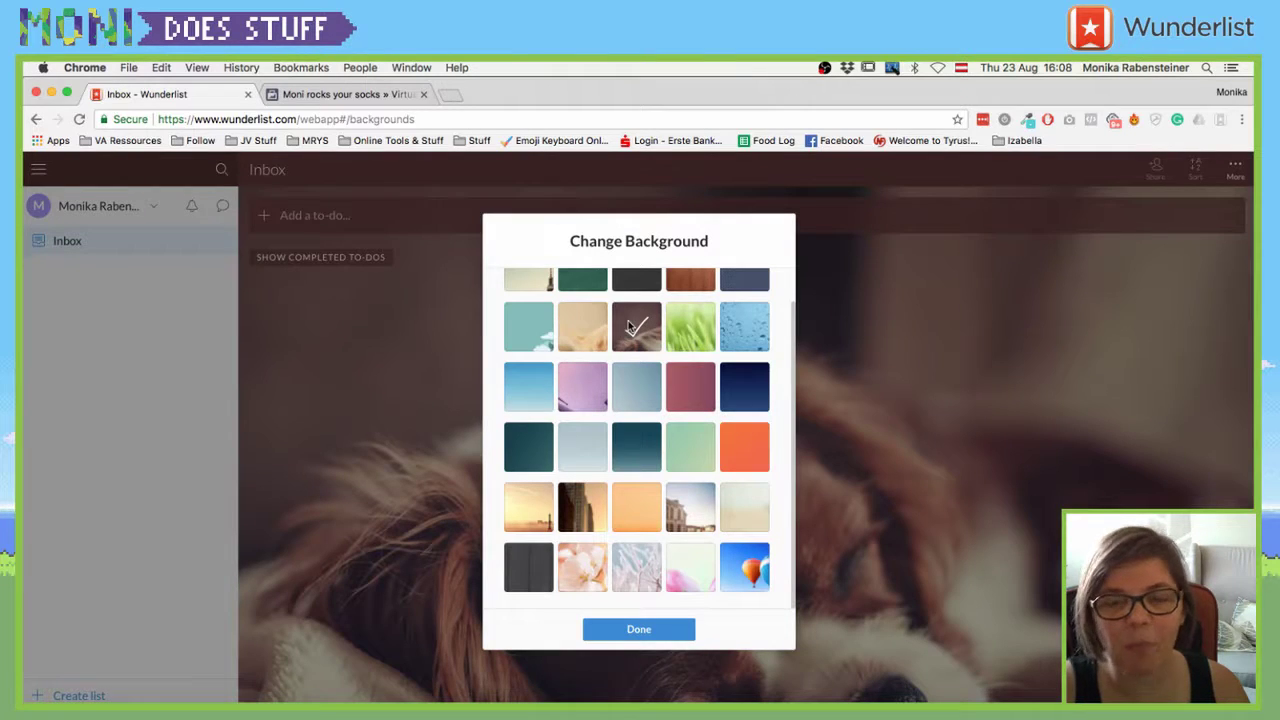
click(536, 332)
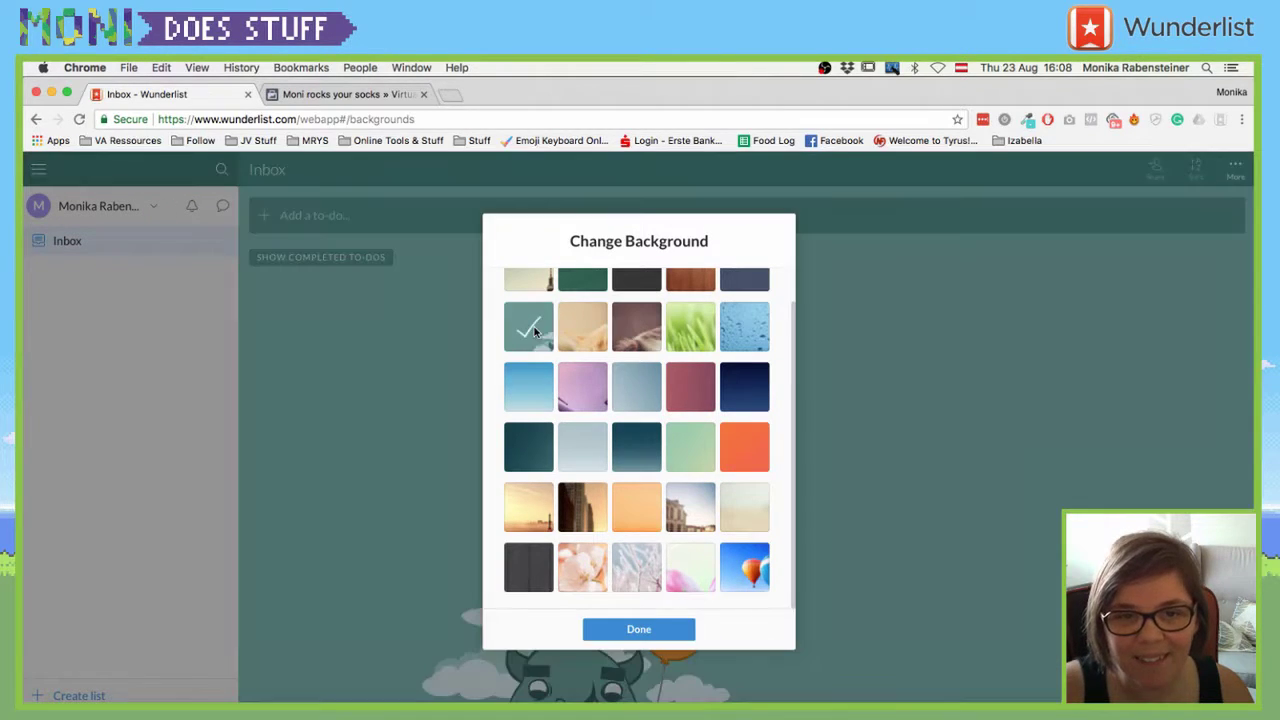
click(596, 340)
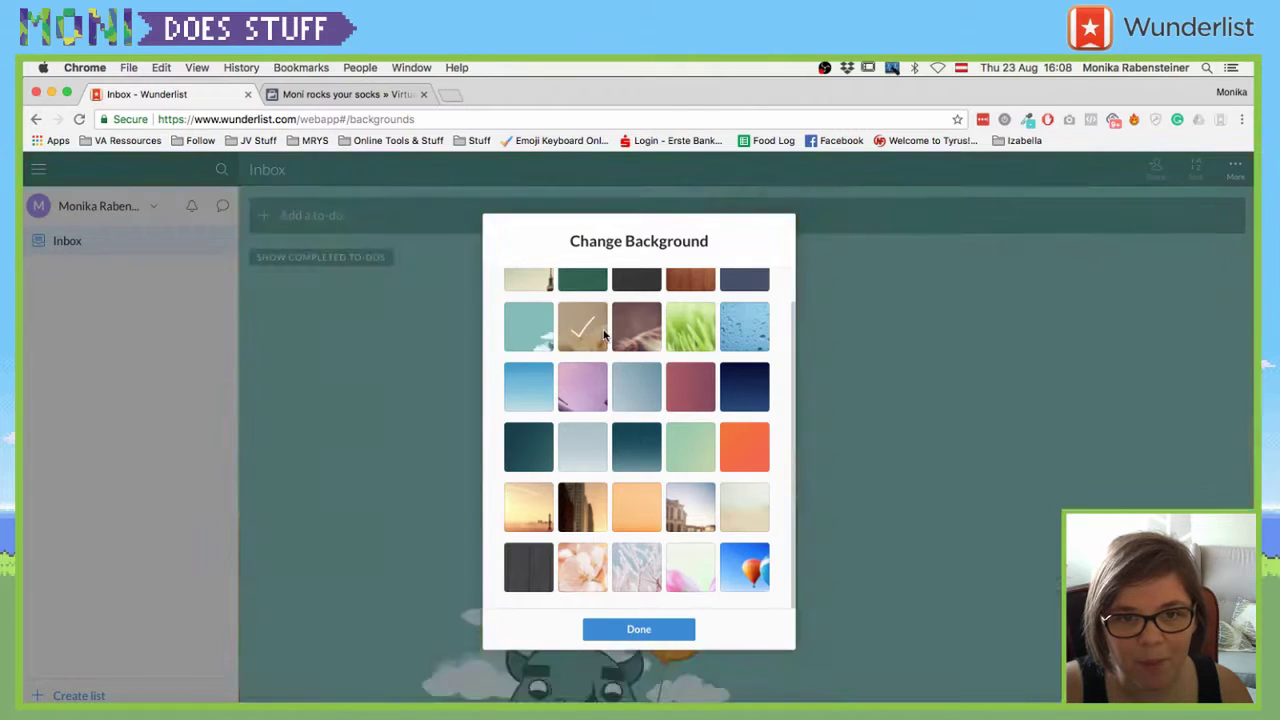
click(626, 337)
click(591, 329)
click(637, 332)
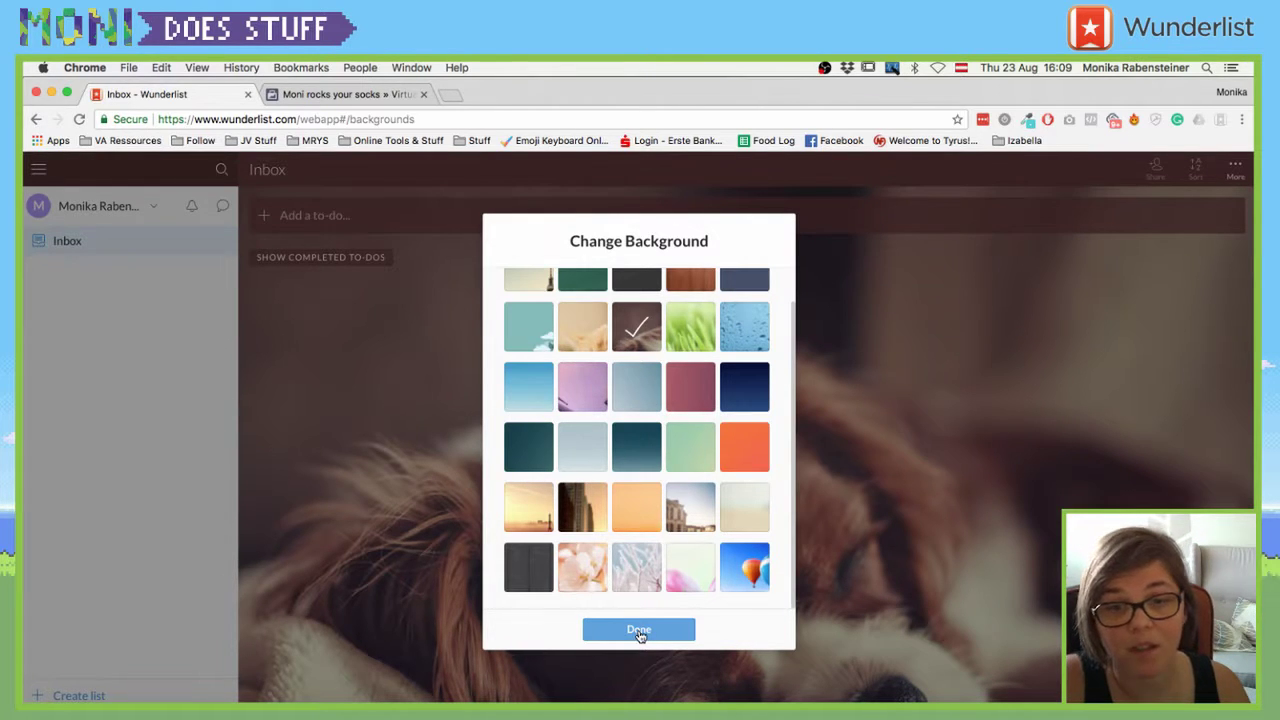
scroll(632, 325, up, 2)
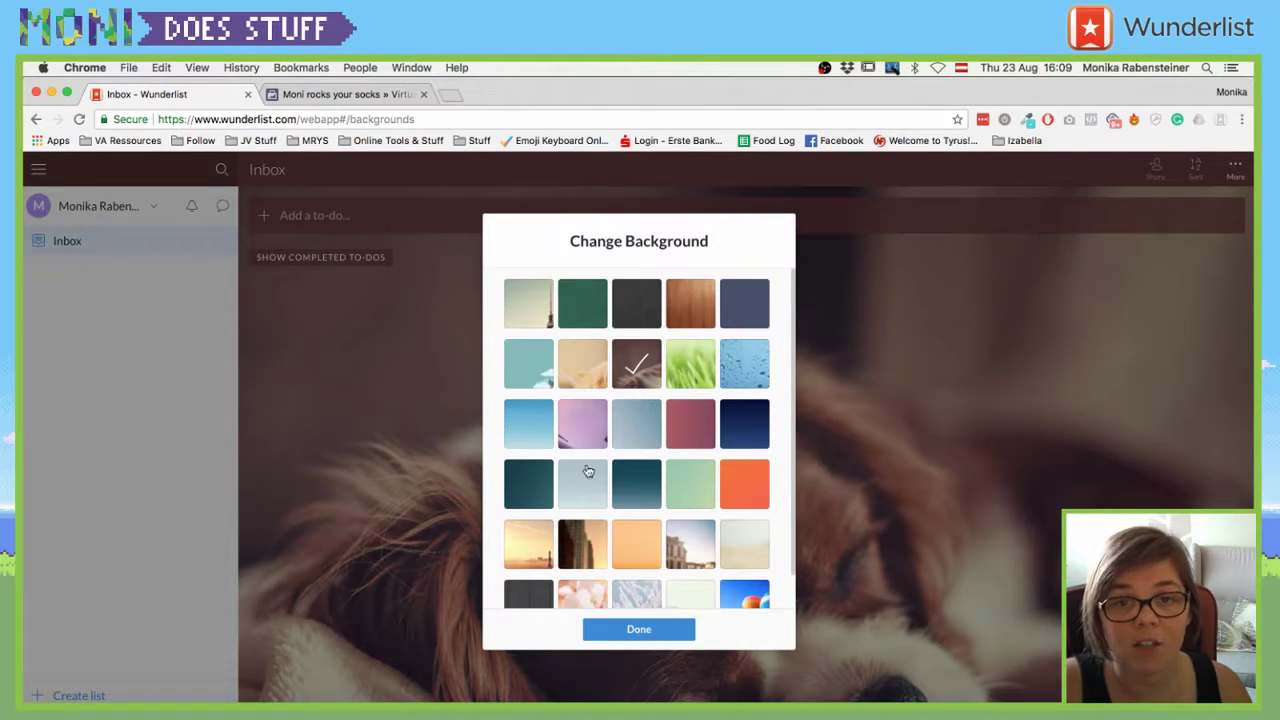
click(541, 318)
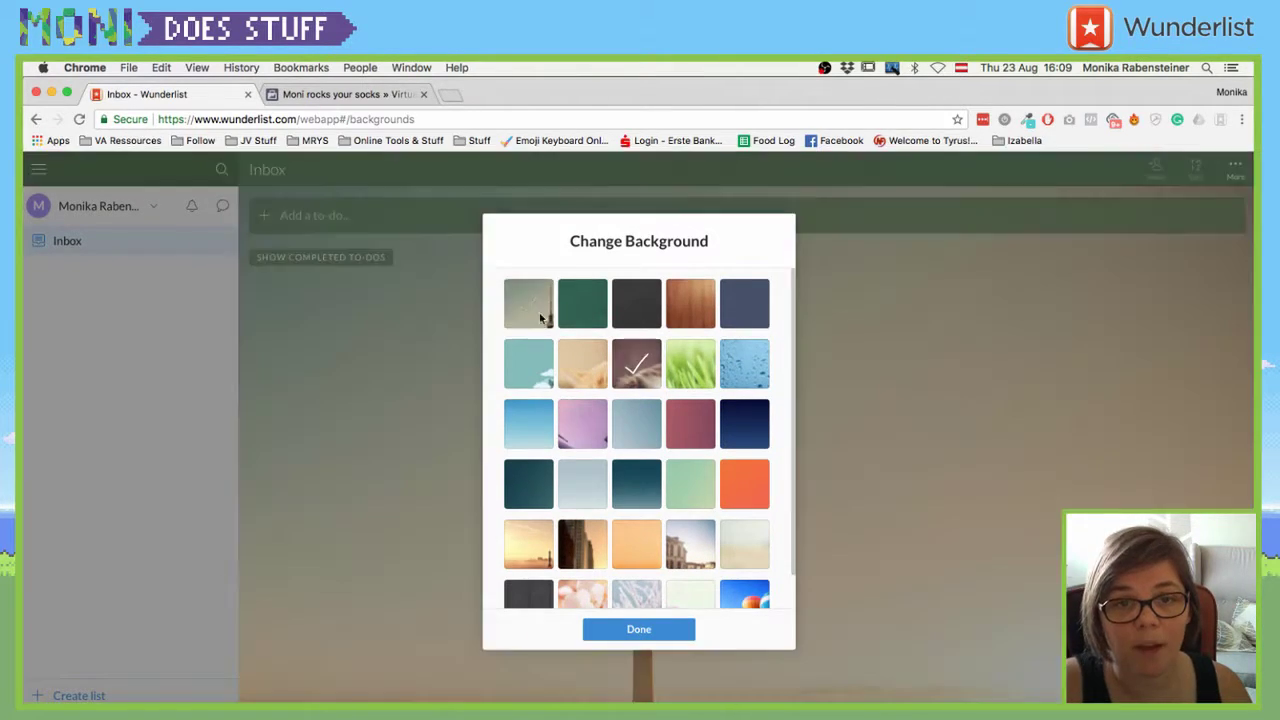
click(655, 629)
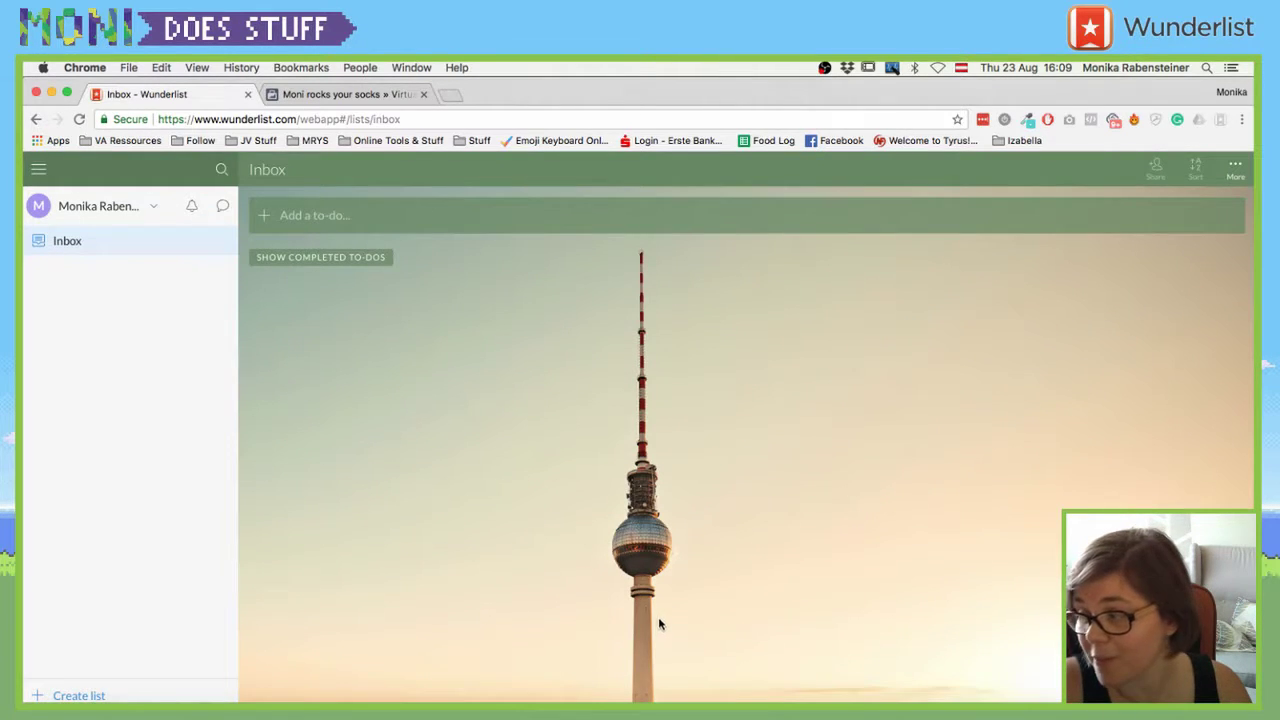
- Switch the background to the sleeping dog photo and confirm with Done
click(153, 206)
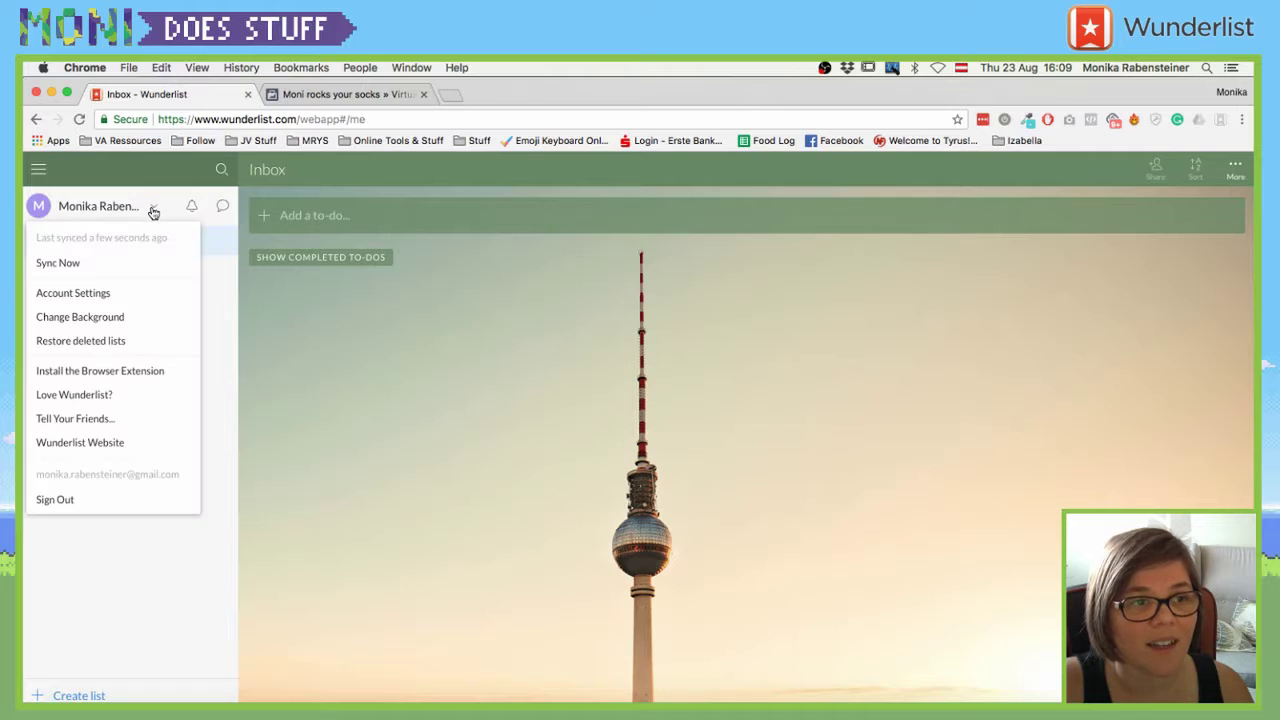
click(122, 318)
click(648, 364)
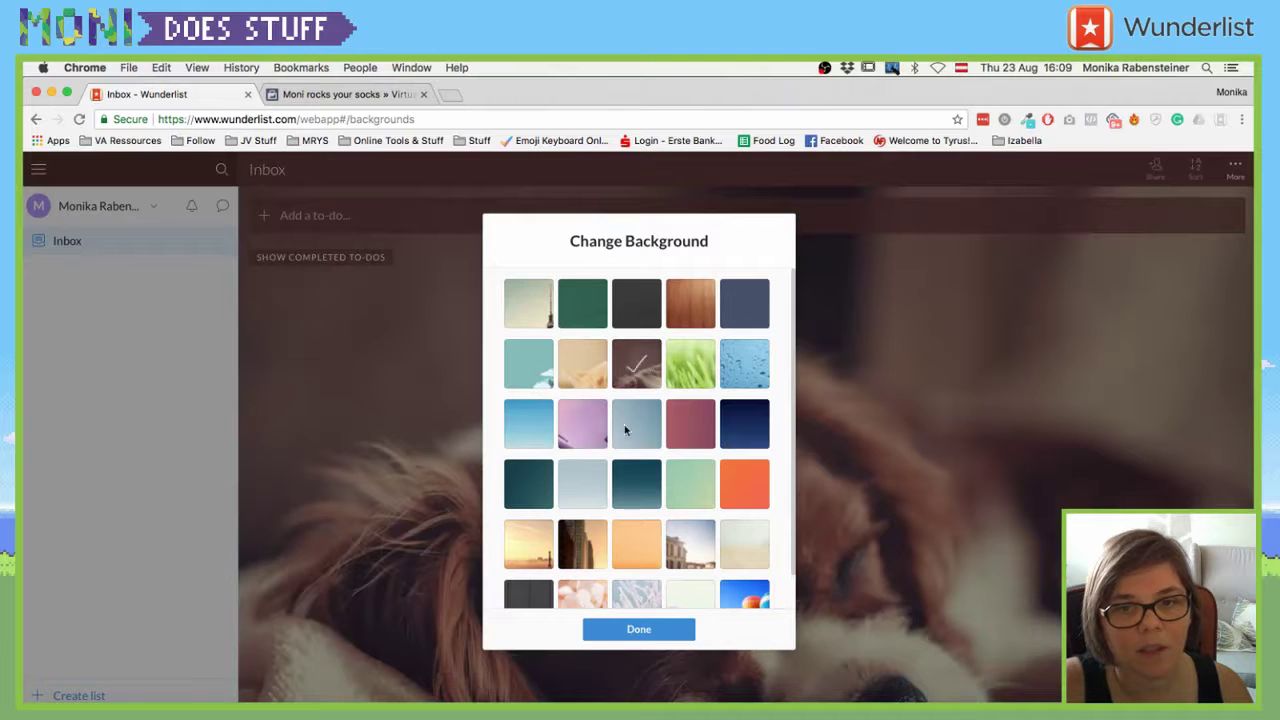
click(660, 636)
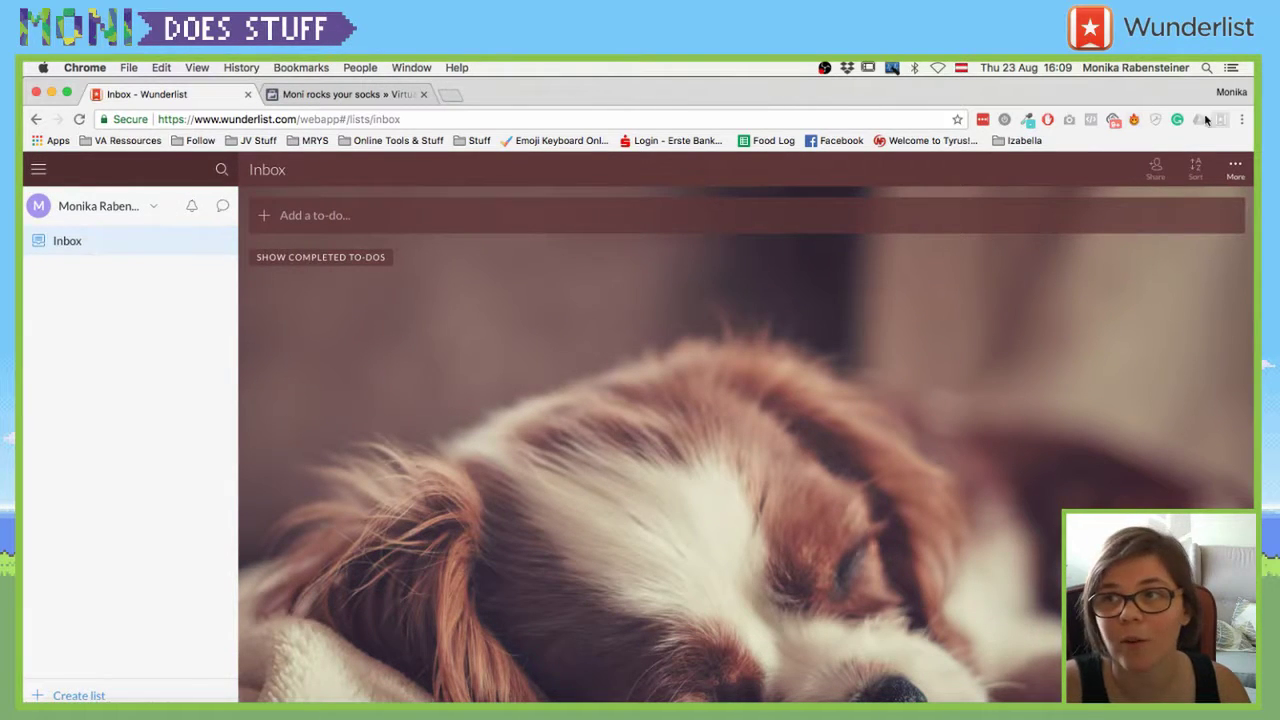
- Toggle the list sidebar and account menu, then open the Create New List dialog
click(1235, 175)
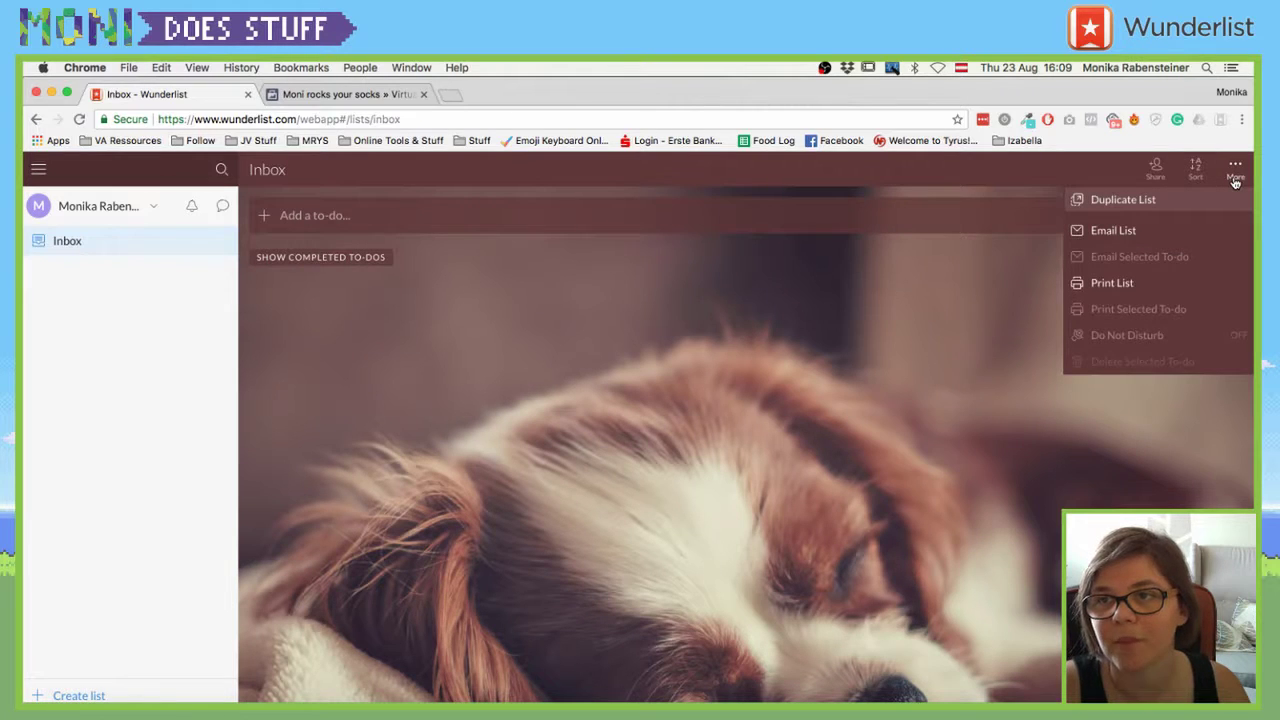
click(48, 170)
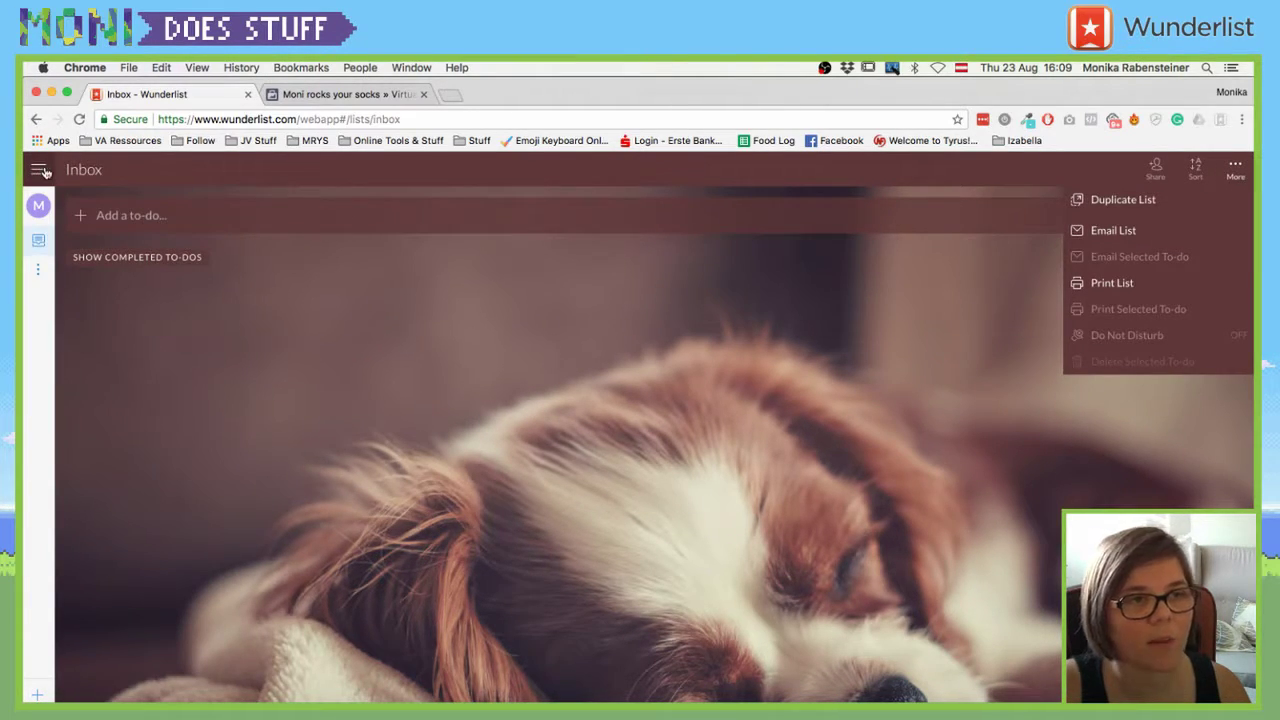
click(44, 172)
click(148, 208)
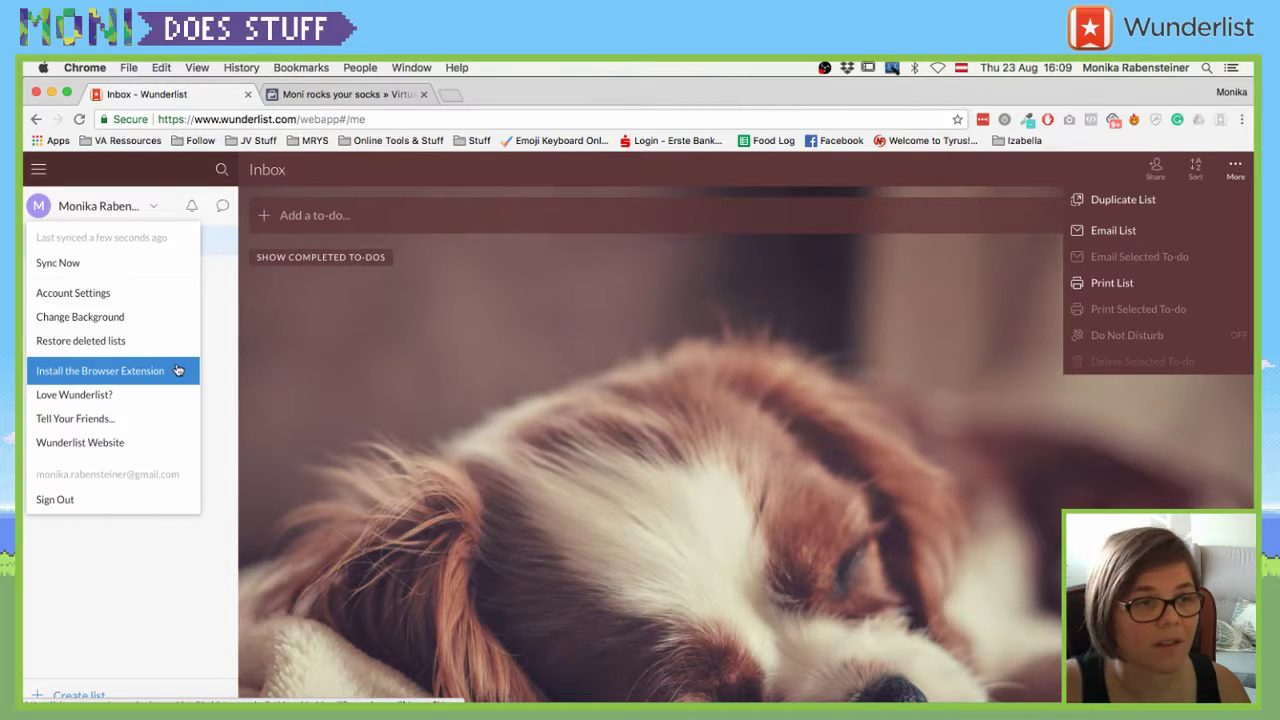
click(237, 375)
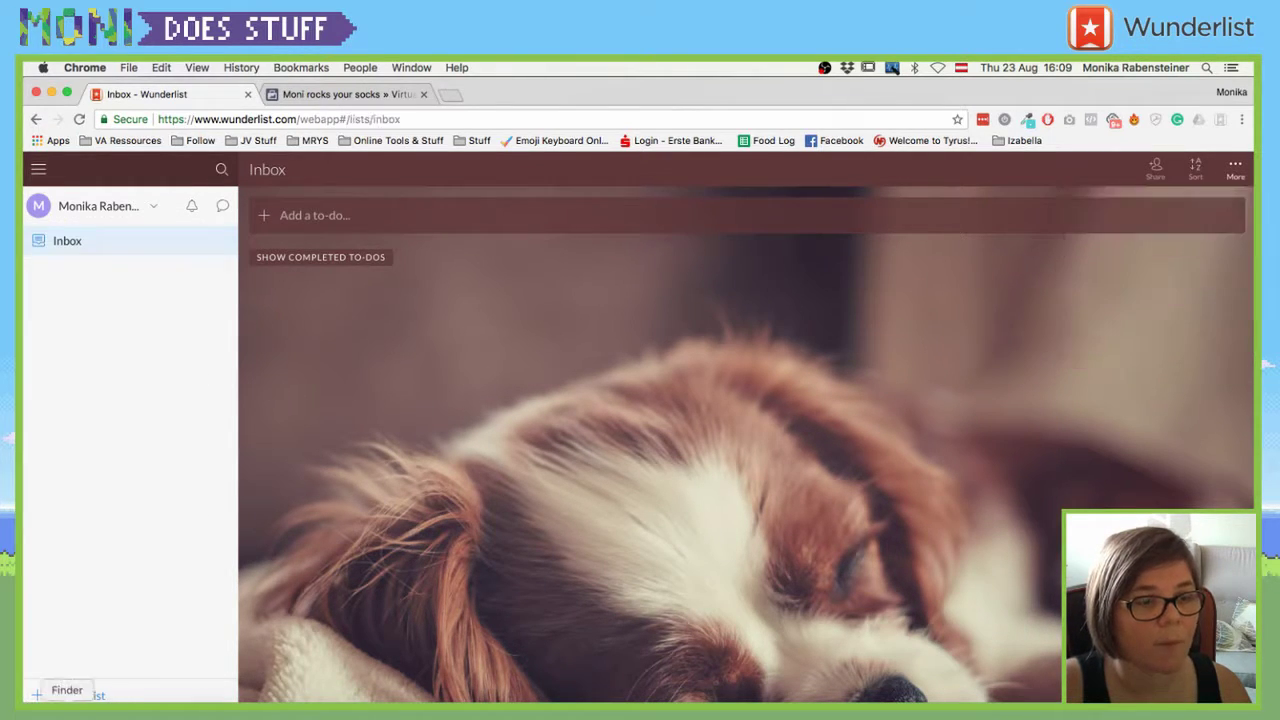
click(70, 691)
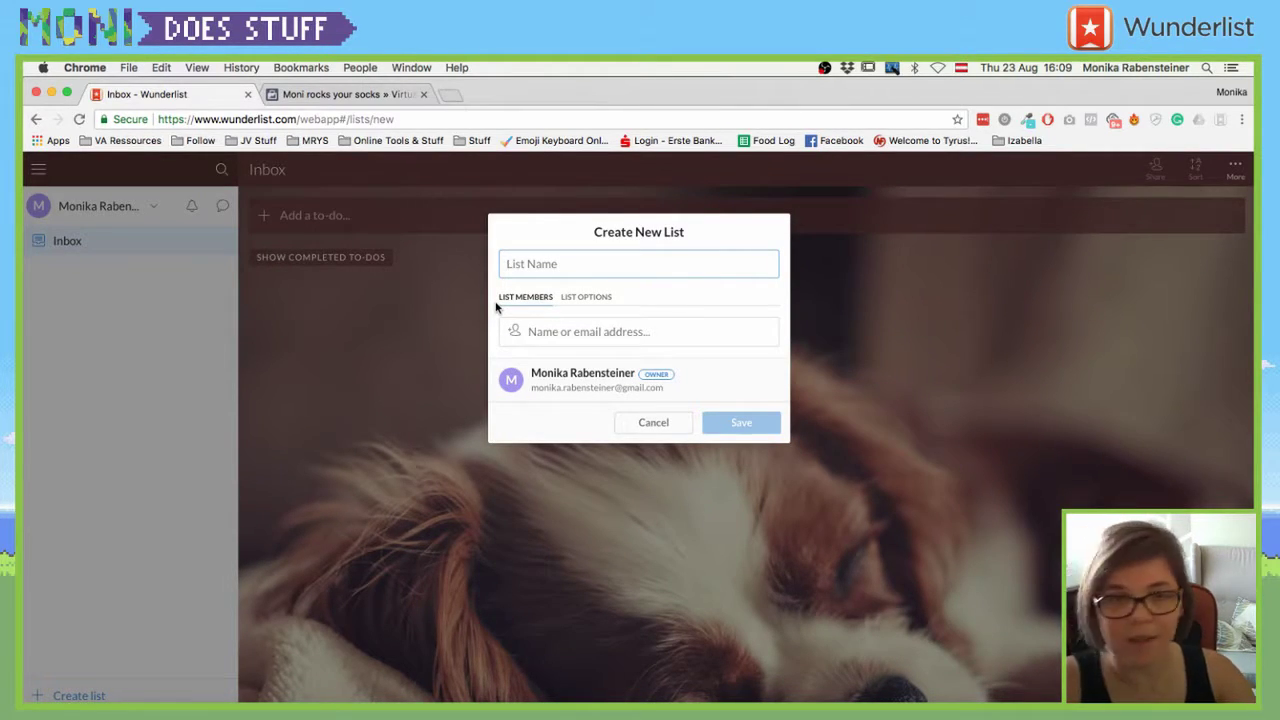
- Name the list 'Moni Does Stuff Organisation' and add the collaborator's e-mail as a member
text(Mo)
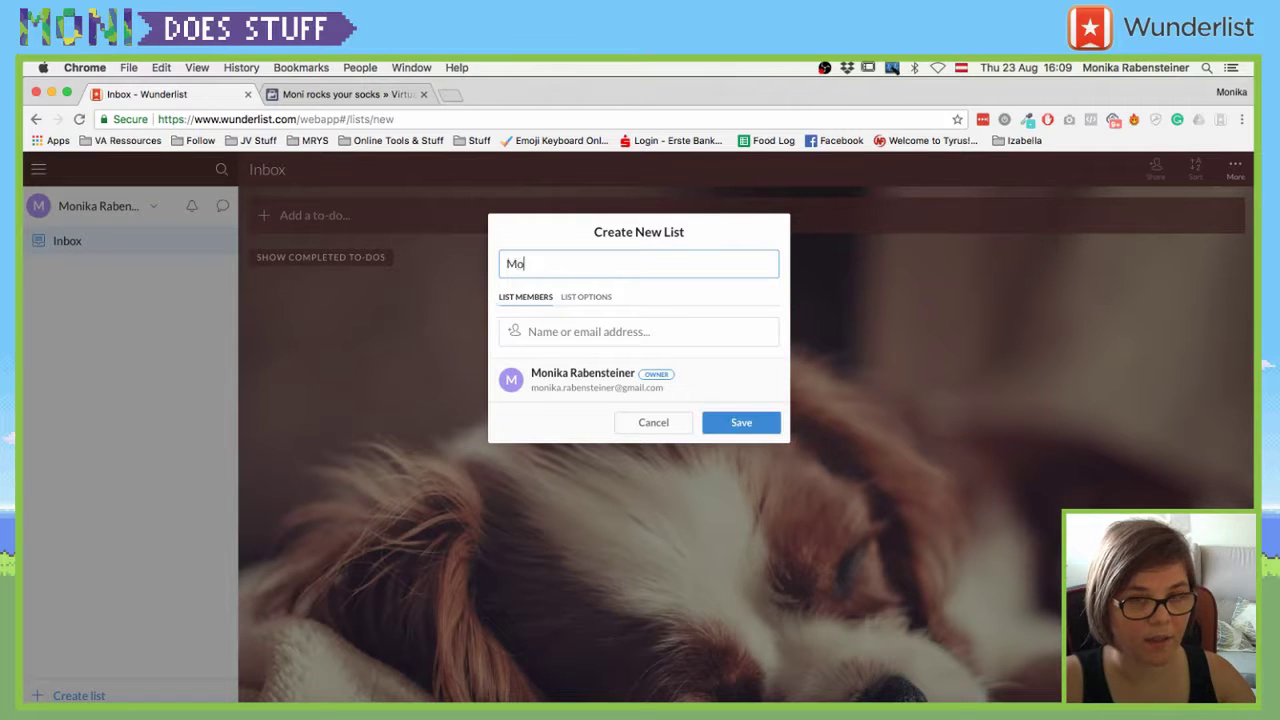
text(ni Does Stuff)
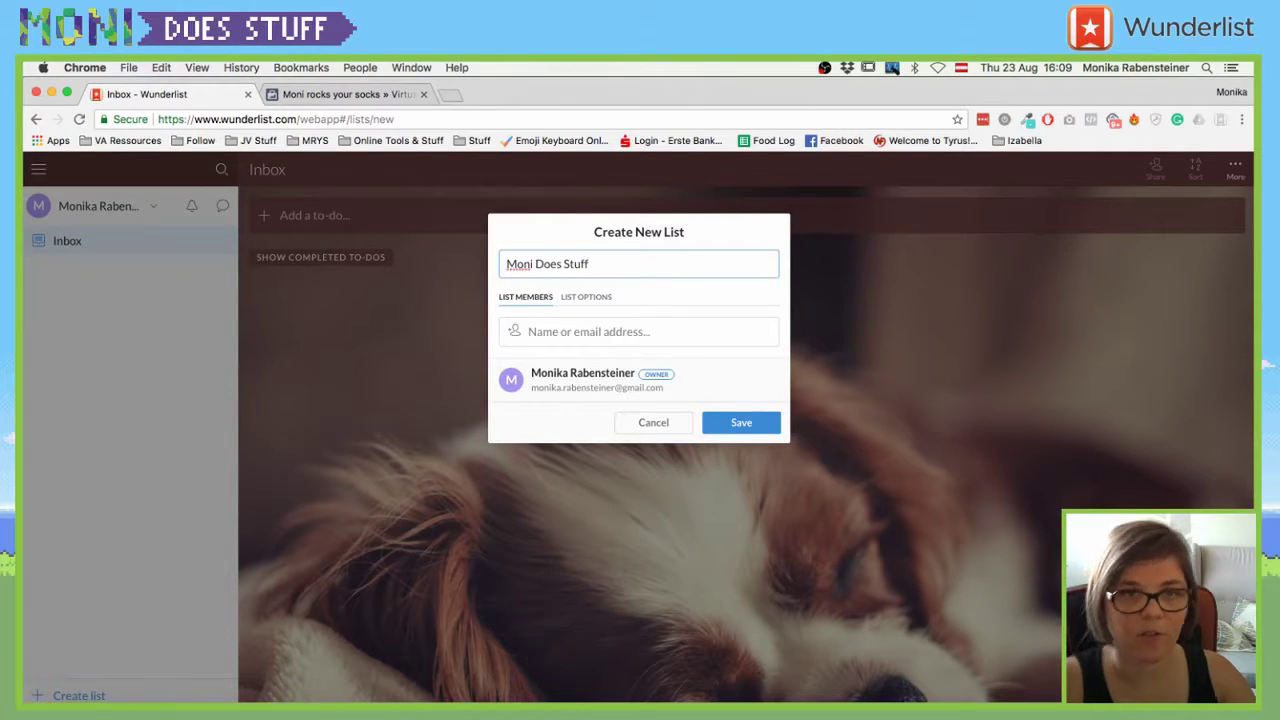
text( Organisation)
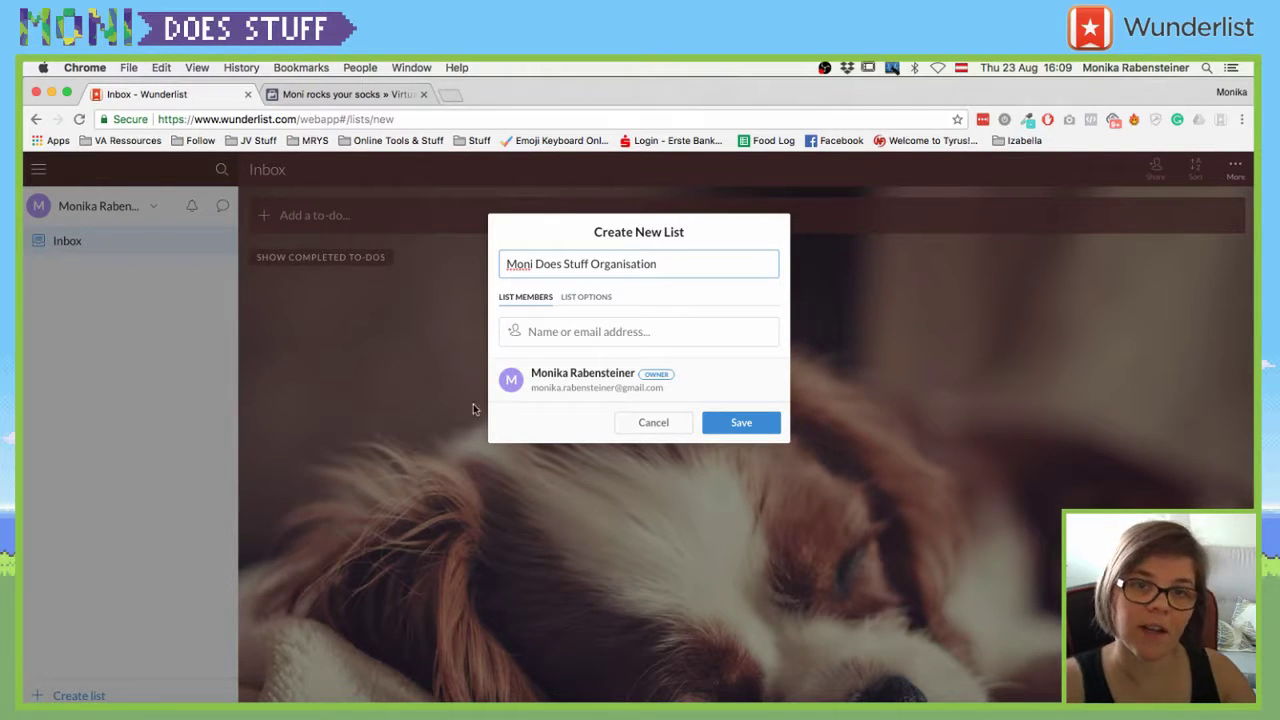
click(581, 332)
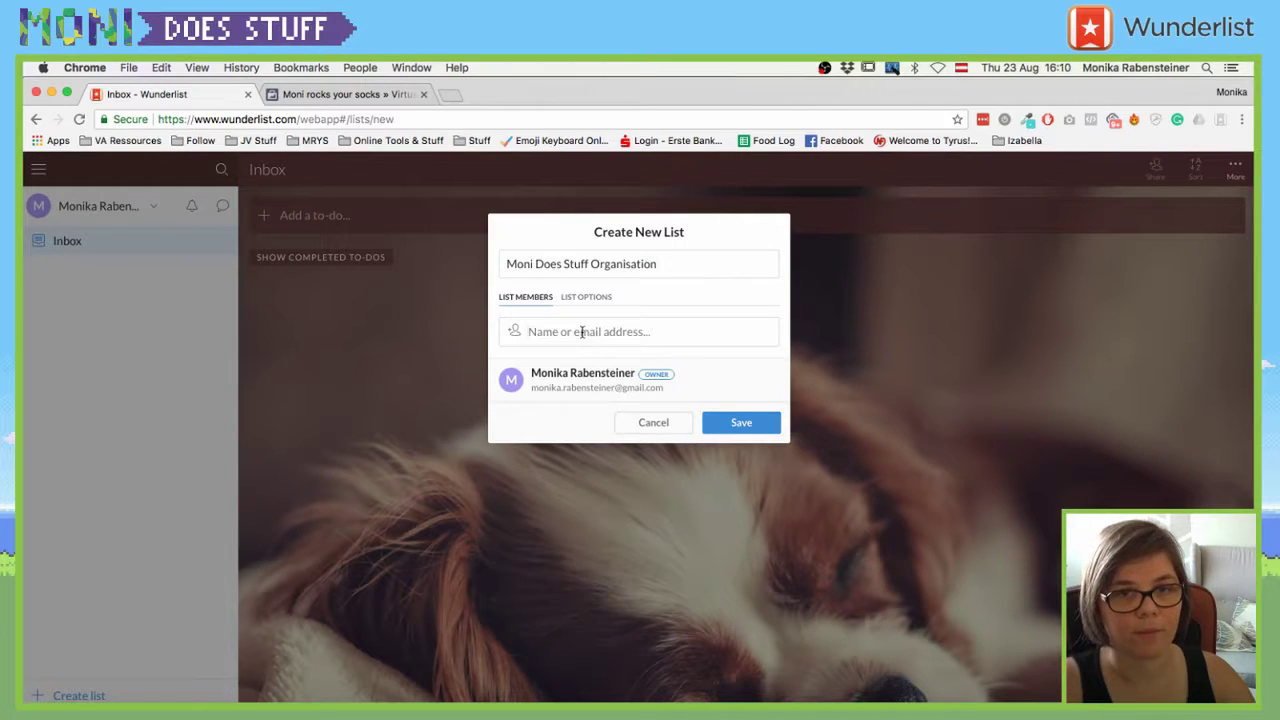
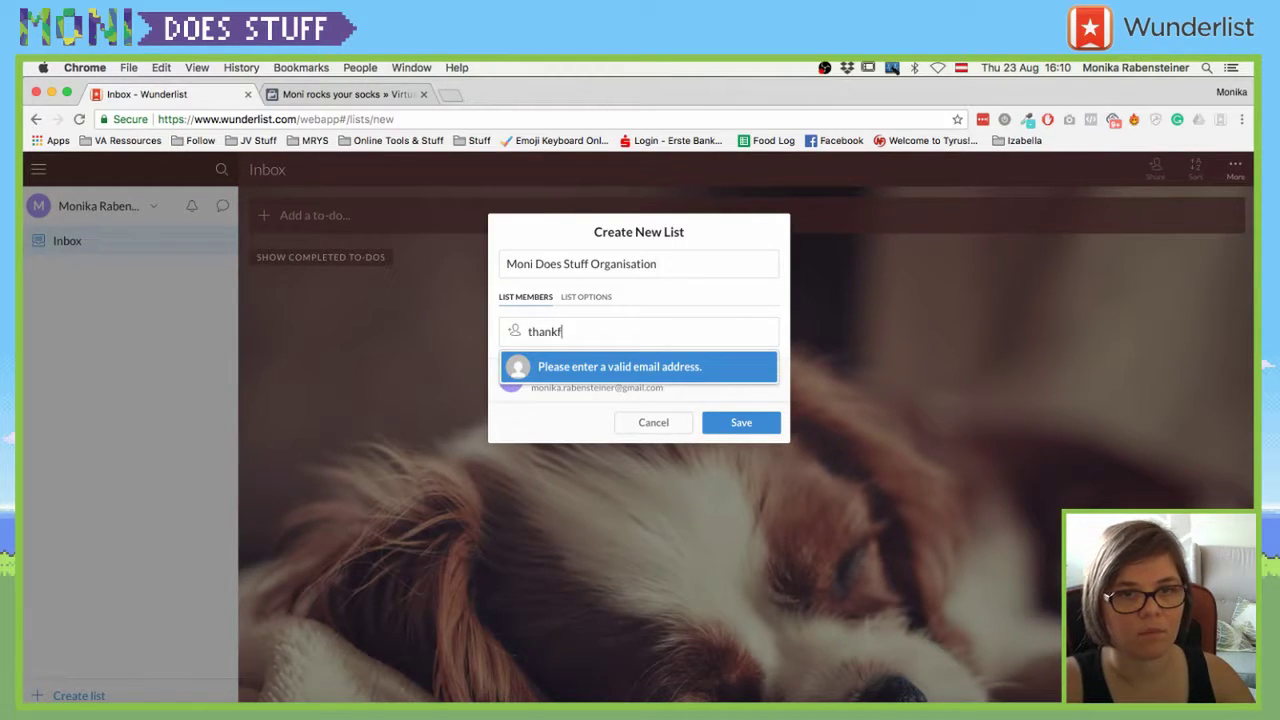
key(super+a)
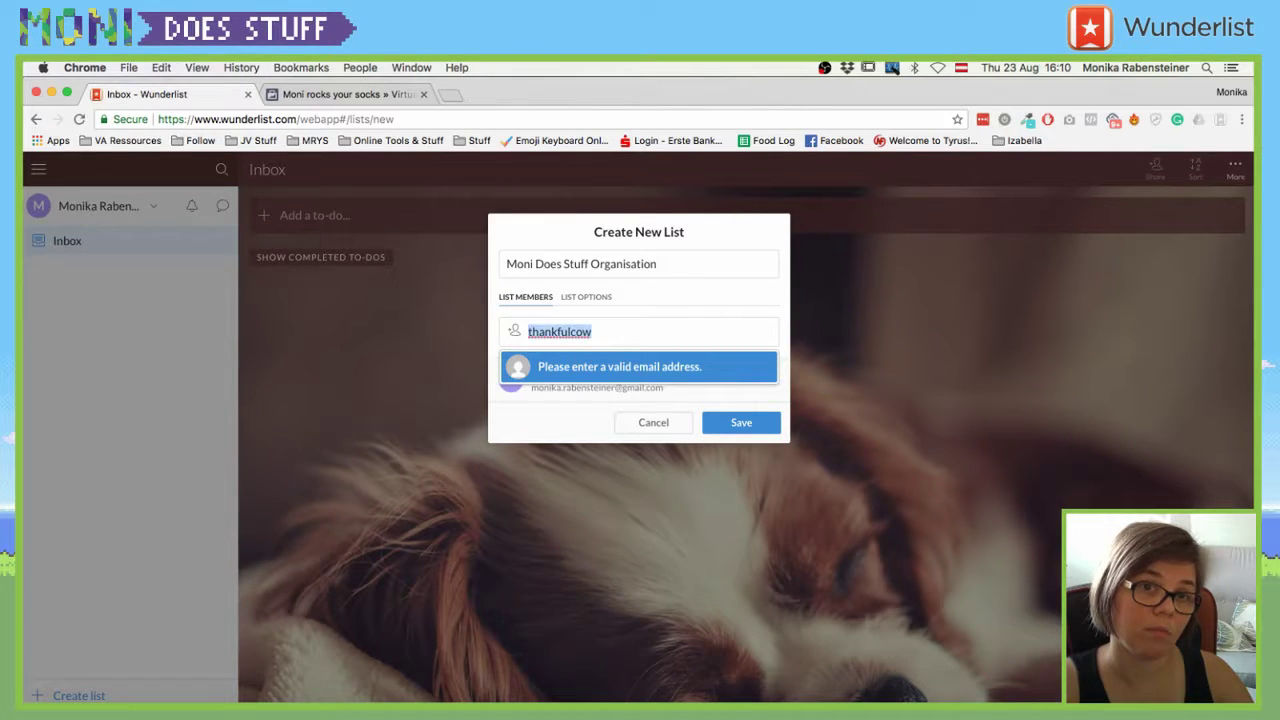
text(fala)
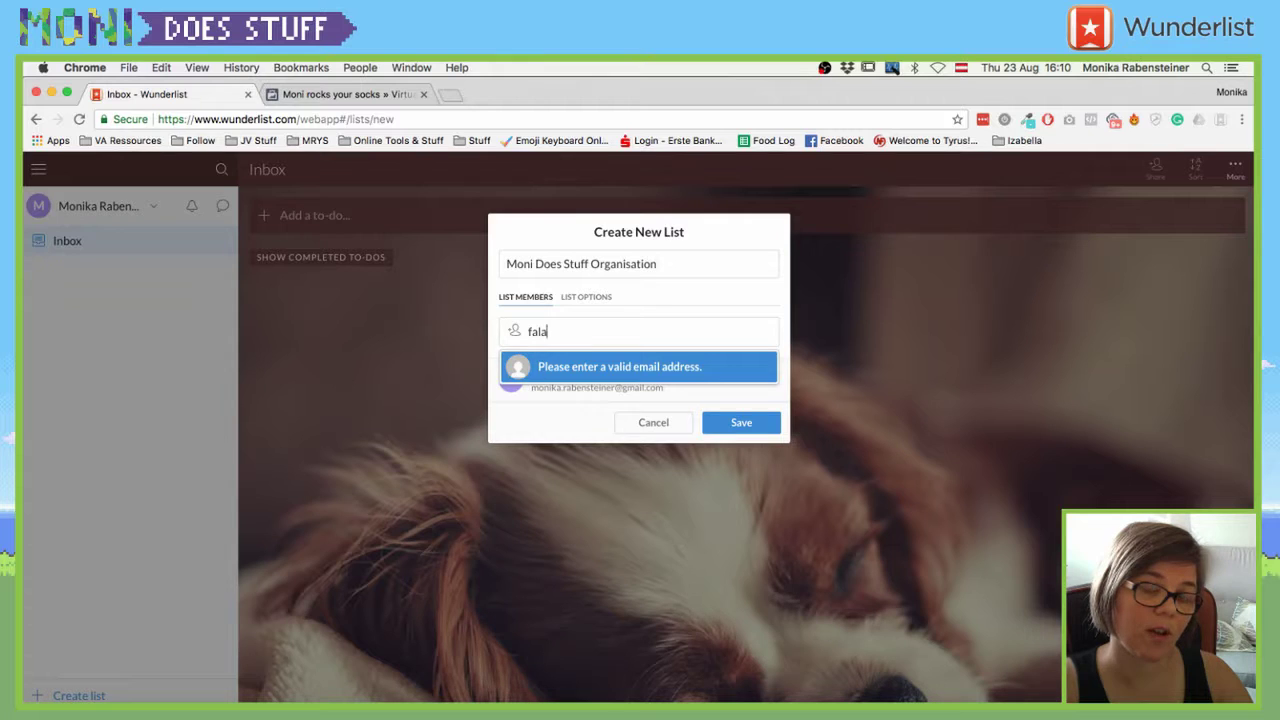
key(super+a)
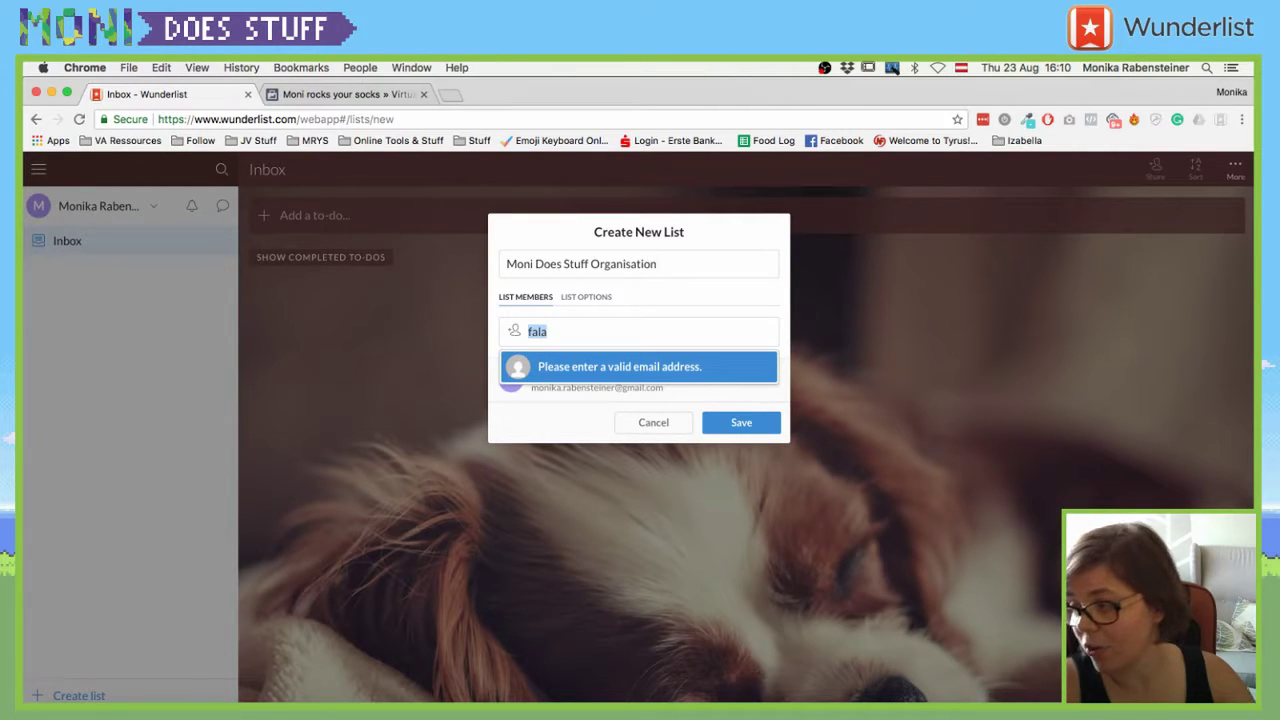
key(BackSpace)
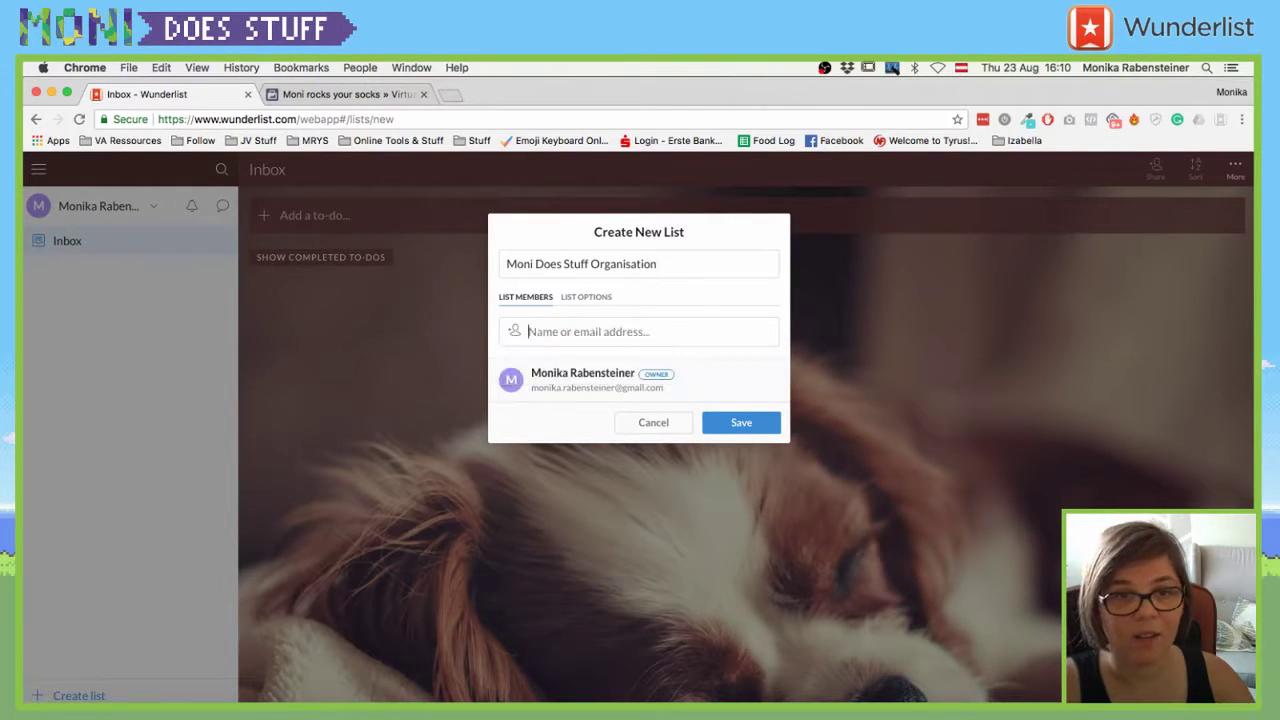
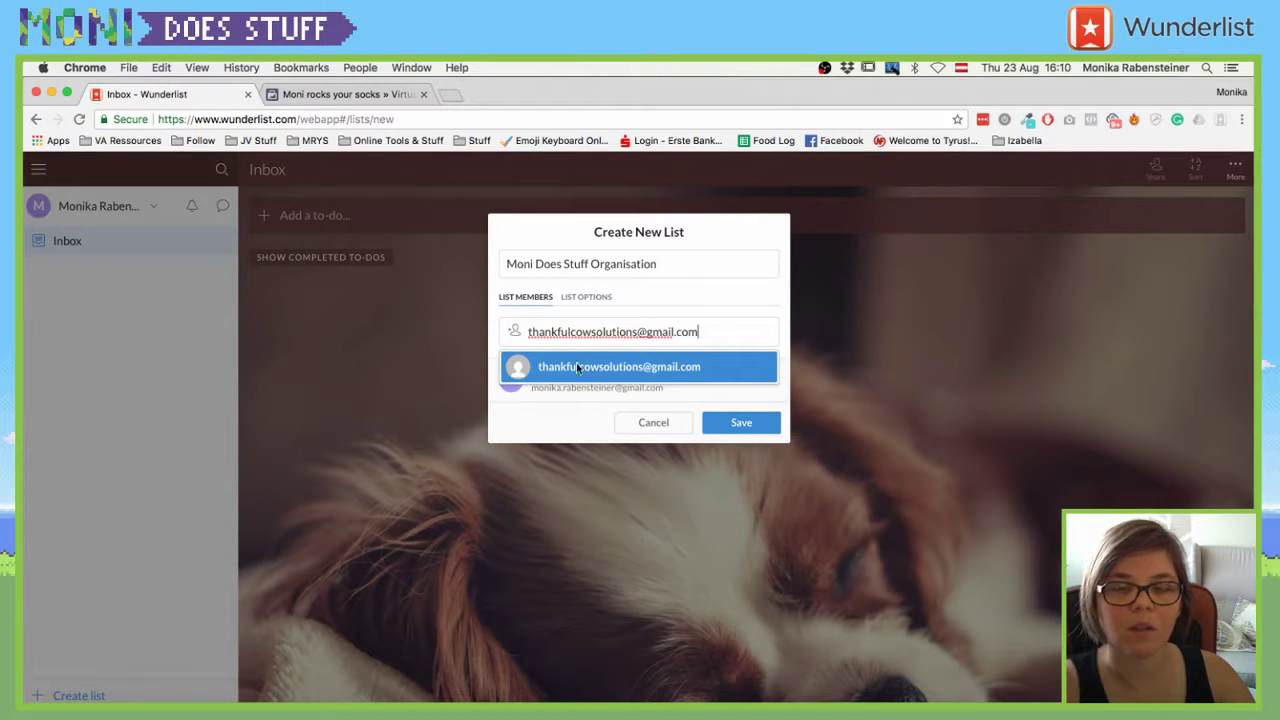
click(576, 366)
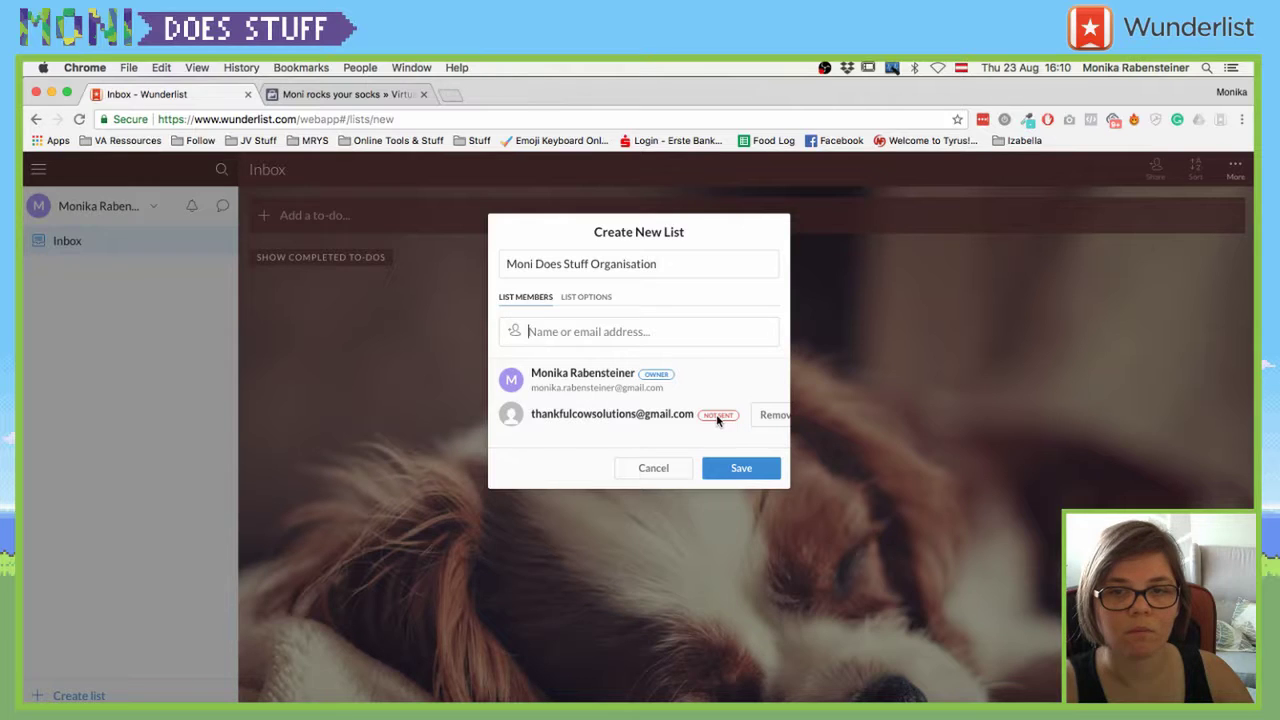
- Check the list options, then save and open the new list
click(593, 299)
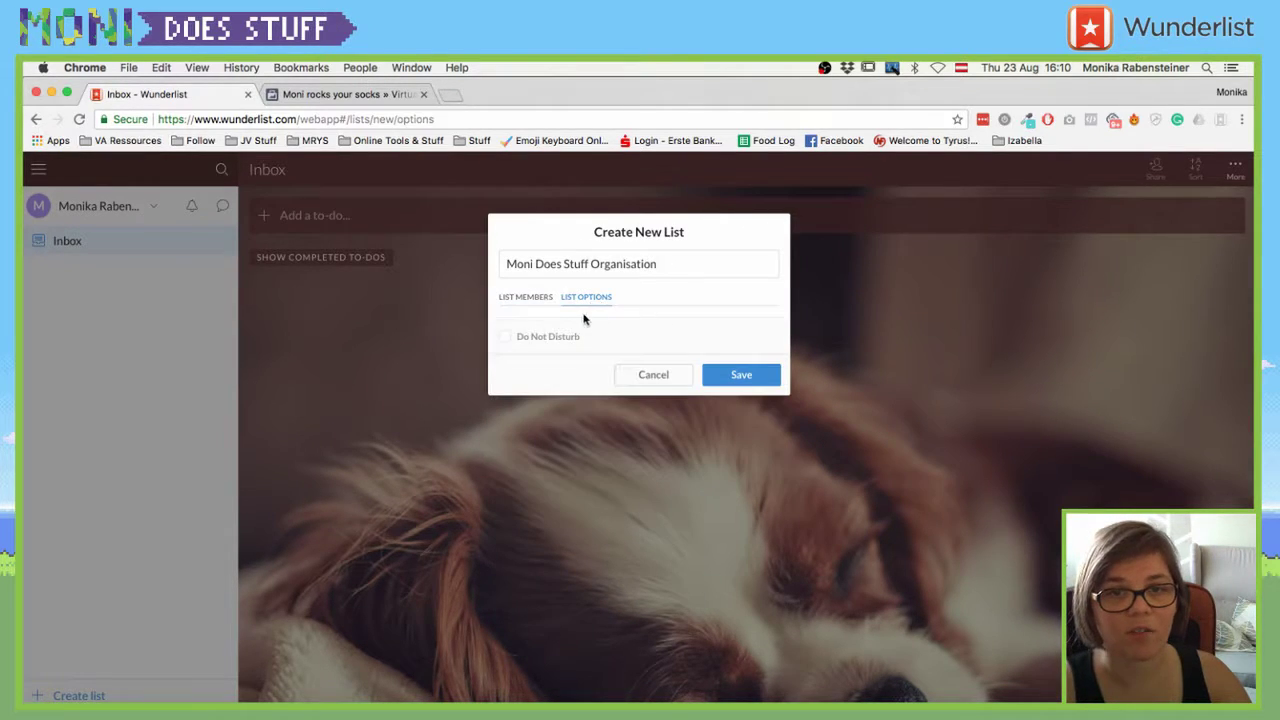
click(535, 299)
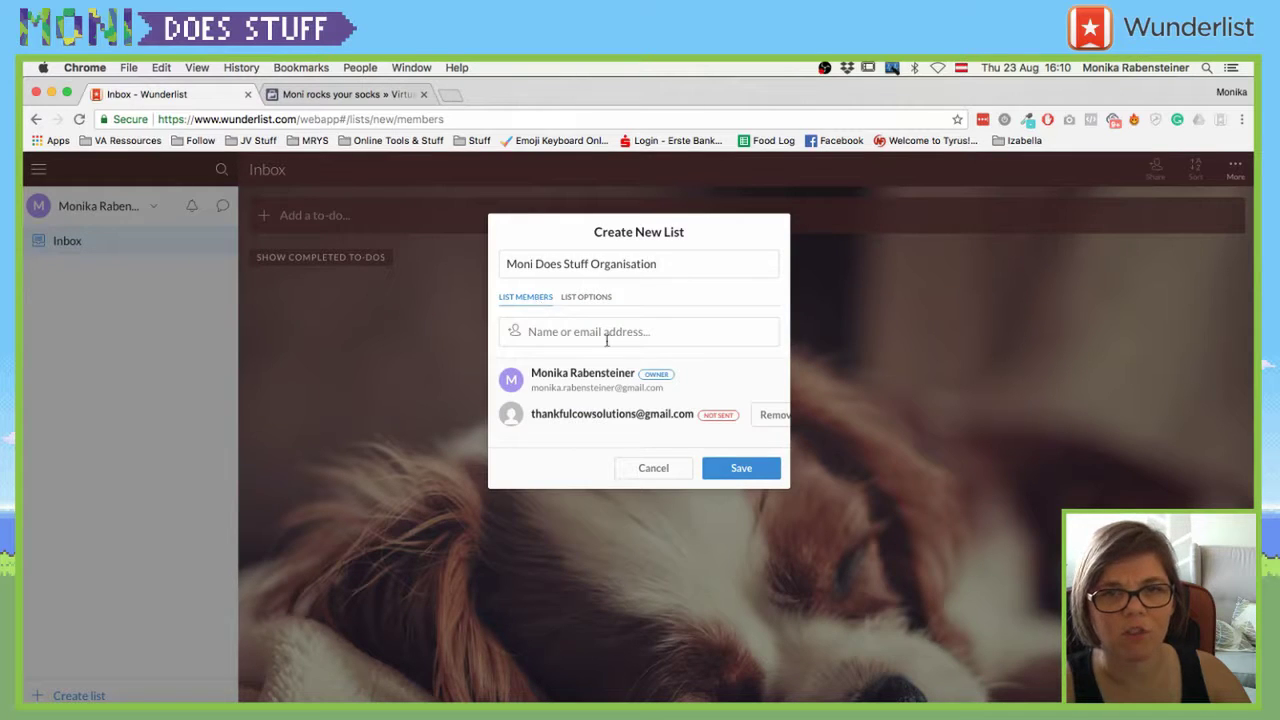
click(746, 469)
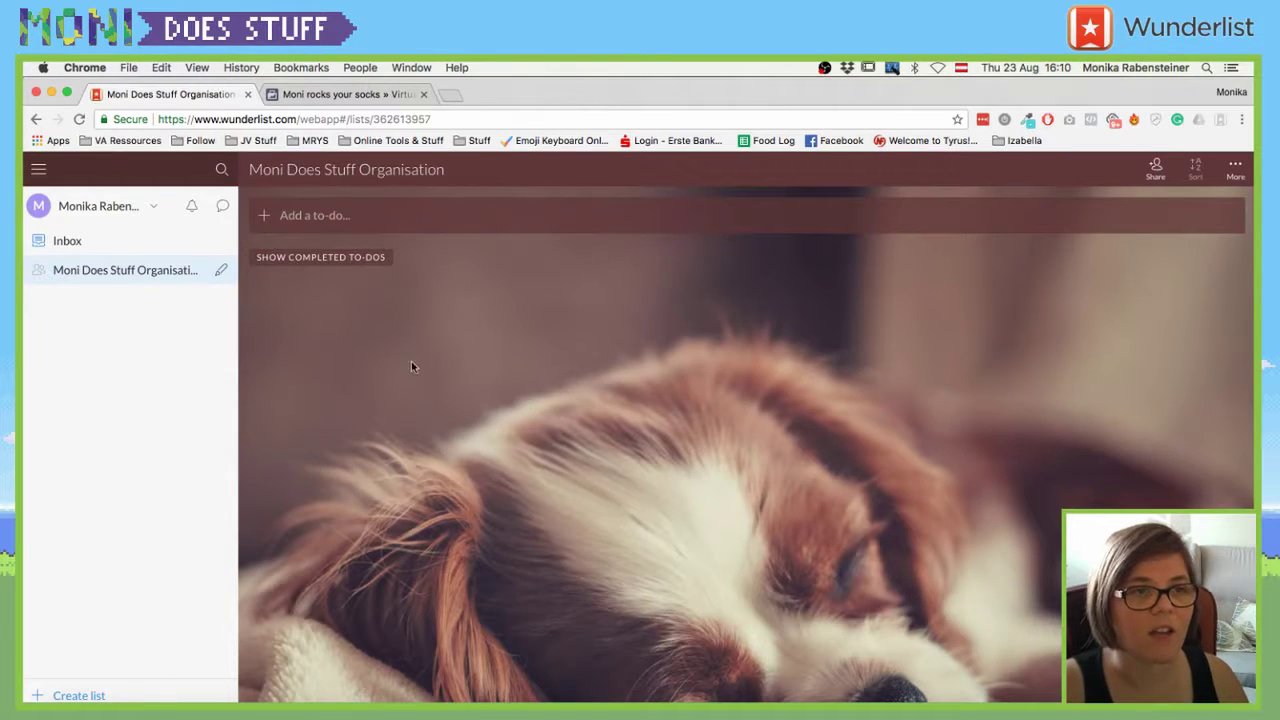
- Dictate the to-do 'Hey Monica does stuff stream!' after allowing microphone access
click(305, 220)
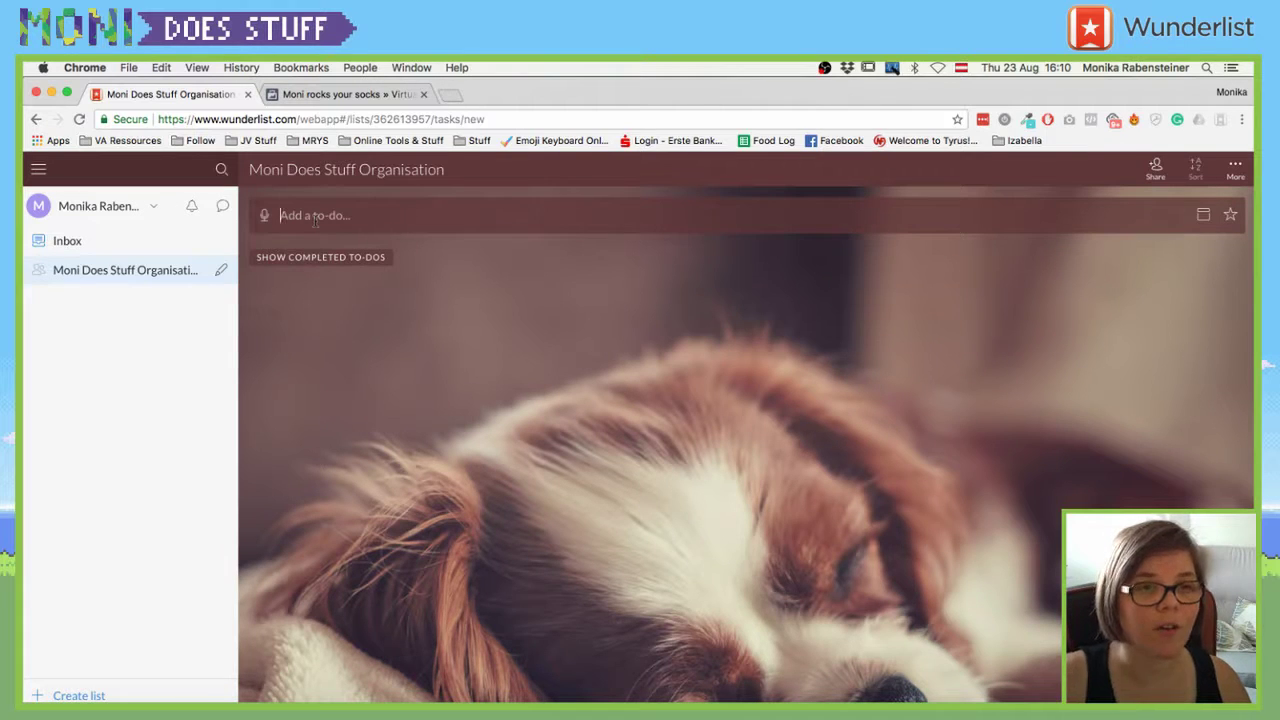
click(266, 218)
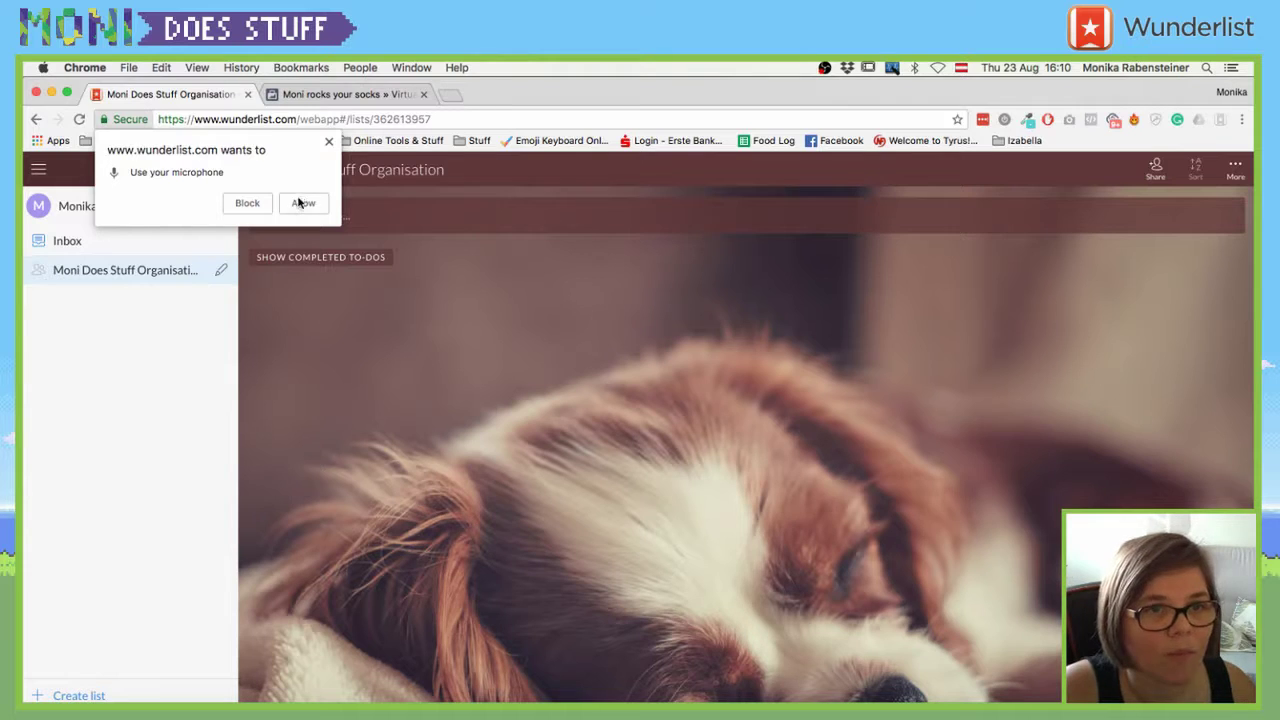
click(302, 204)
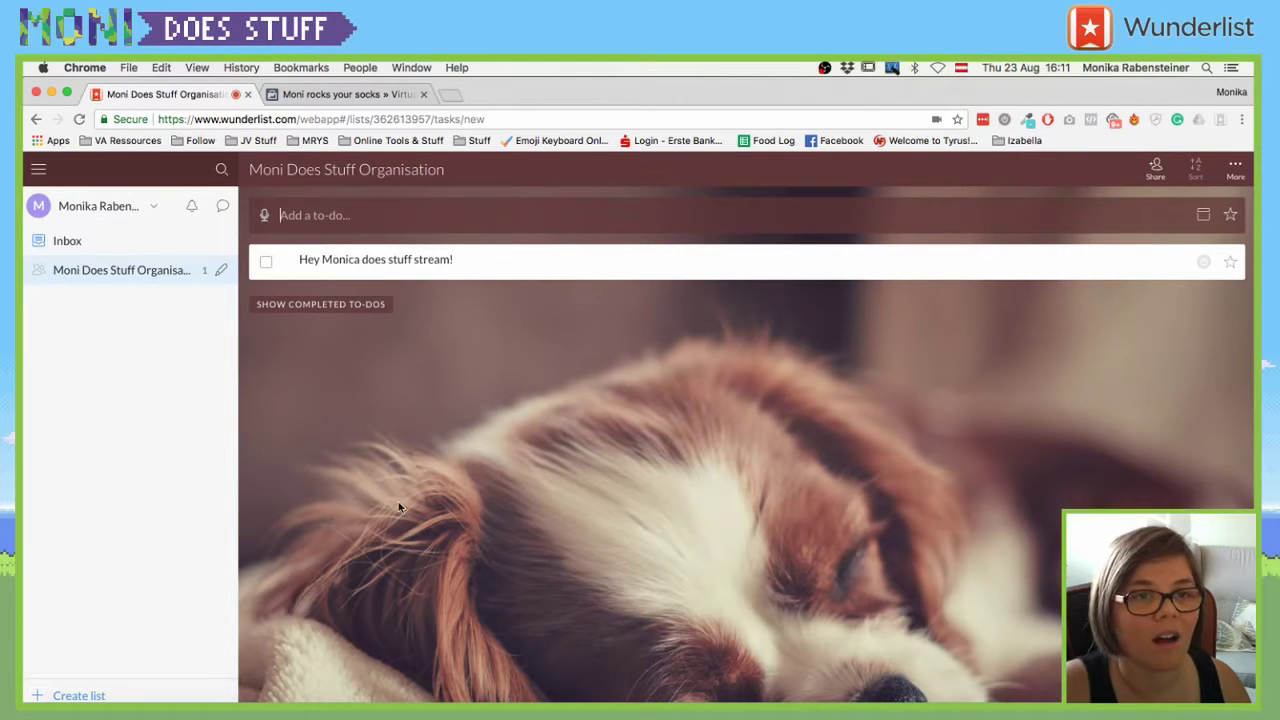
- Add the typed to-do 'lökjklj' to the list
click(432, 381)
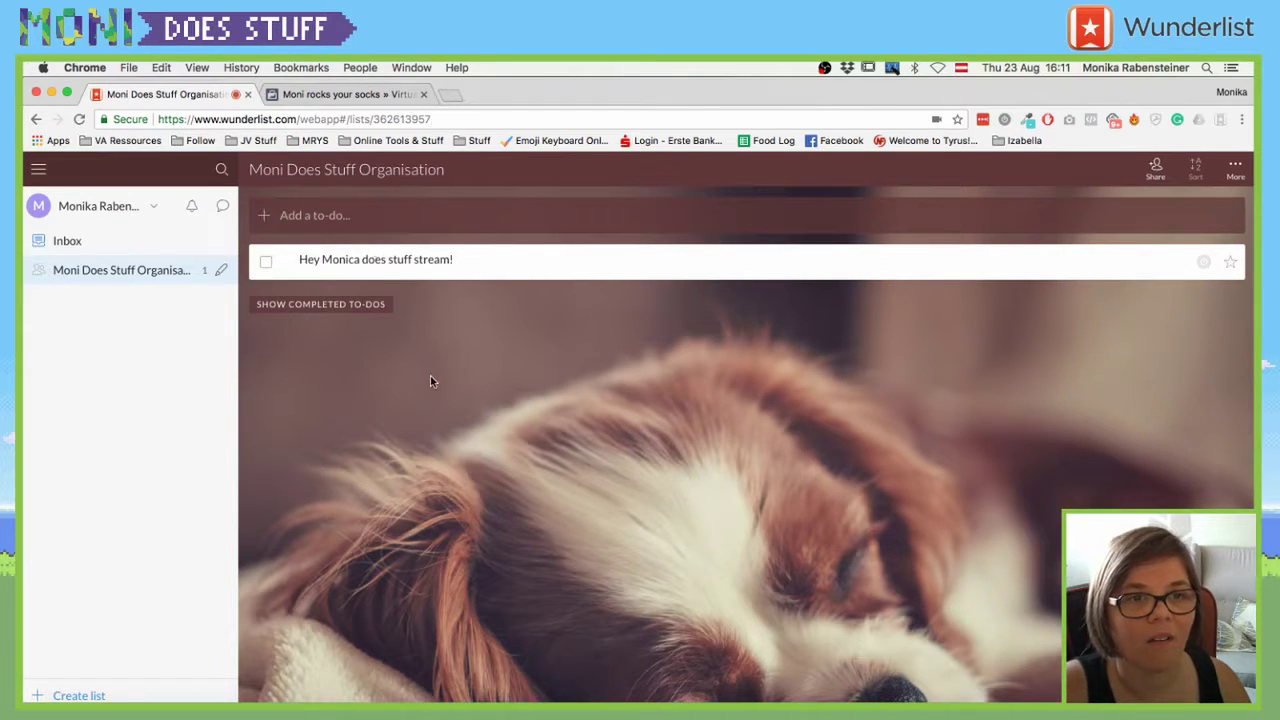
click(266, 216)
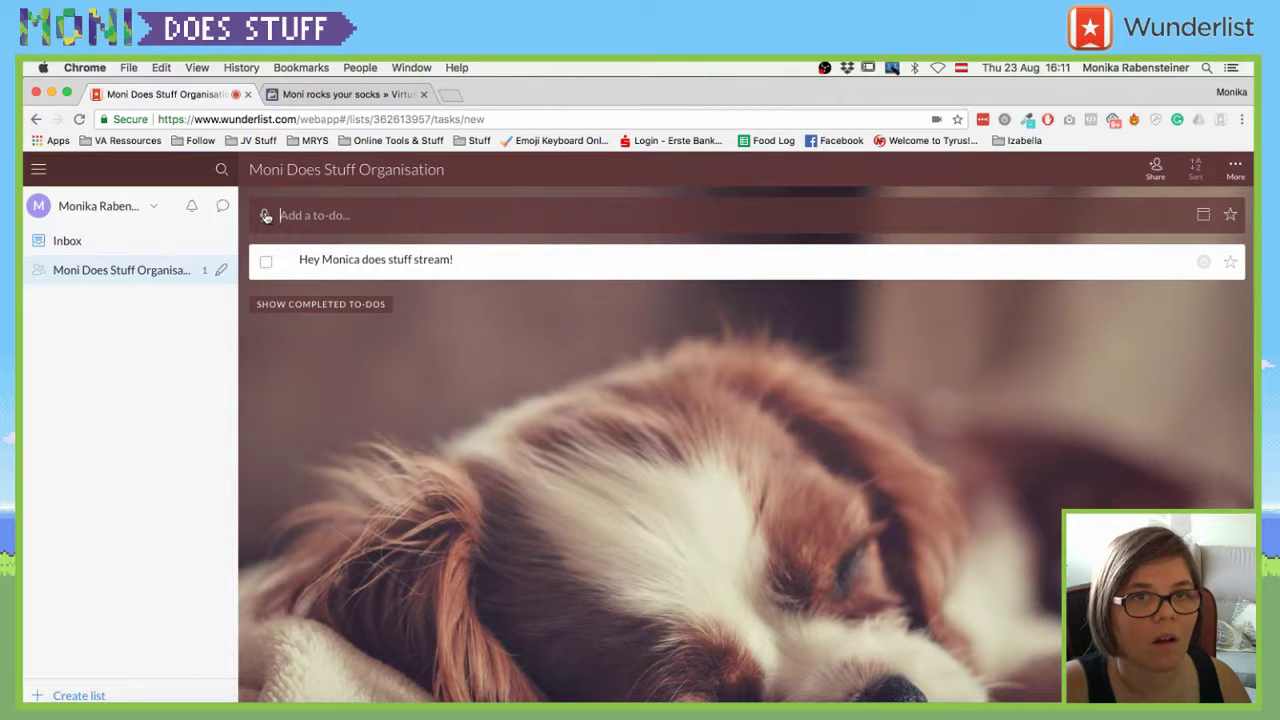
text(lökjklj)
key(Return)
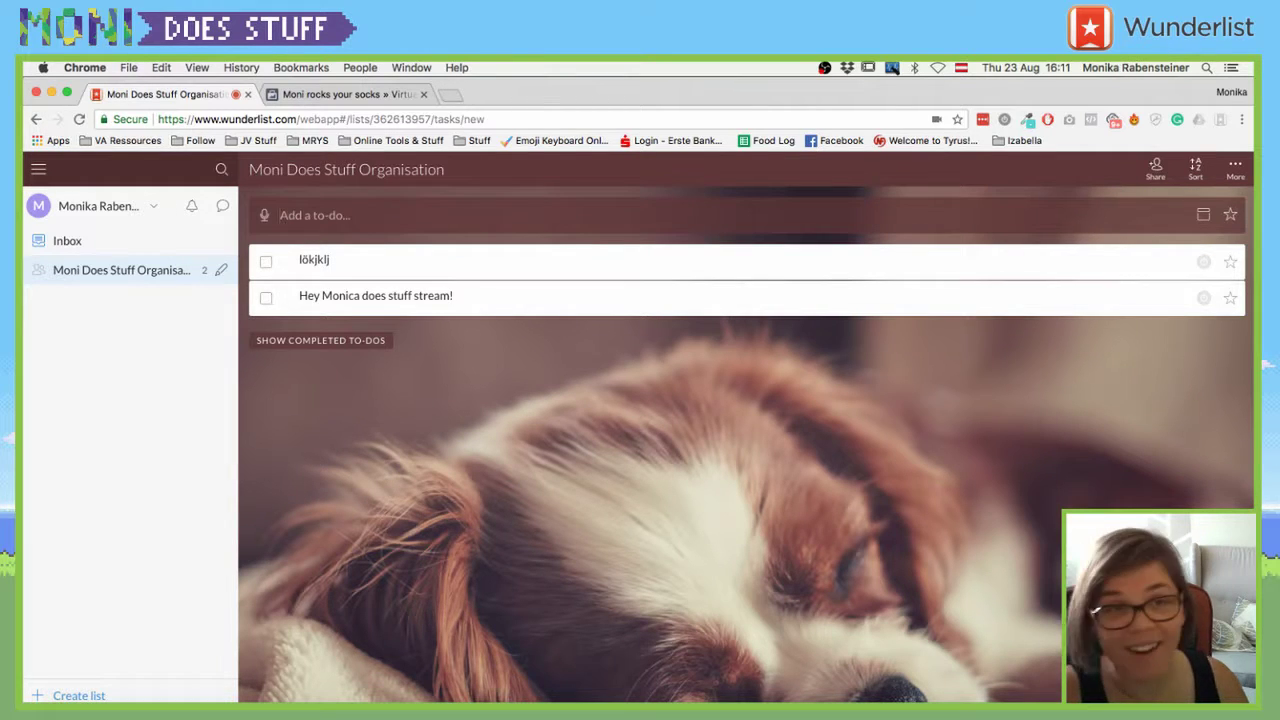
key(XF86AudioRaiseVolume)
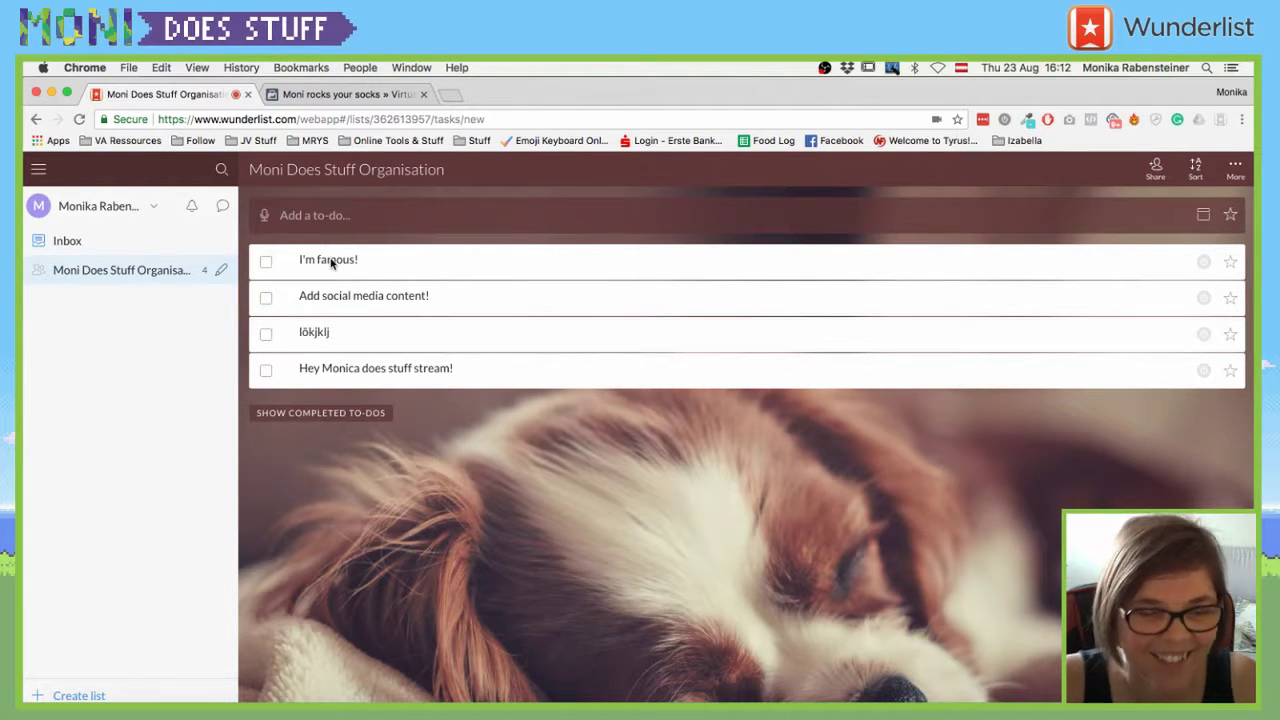
- Look at the new to-do's due-date and repeat options, then close them unchanged
click(1203, 215)
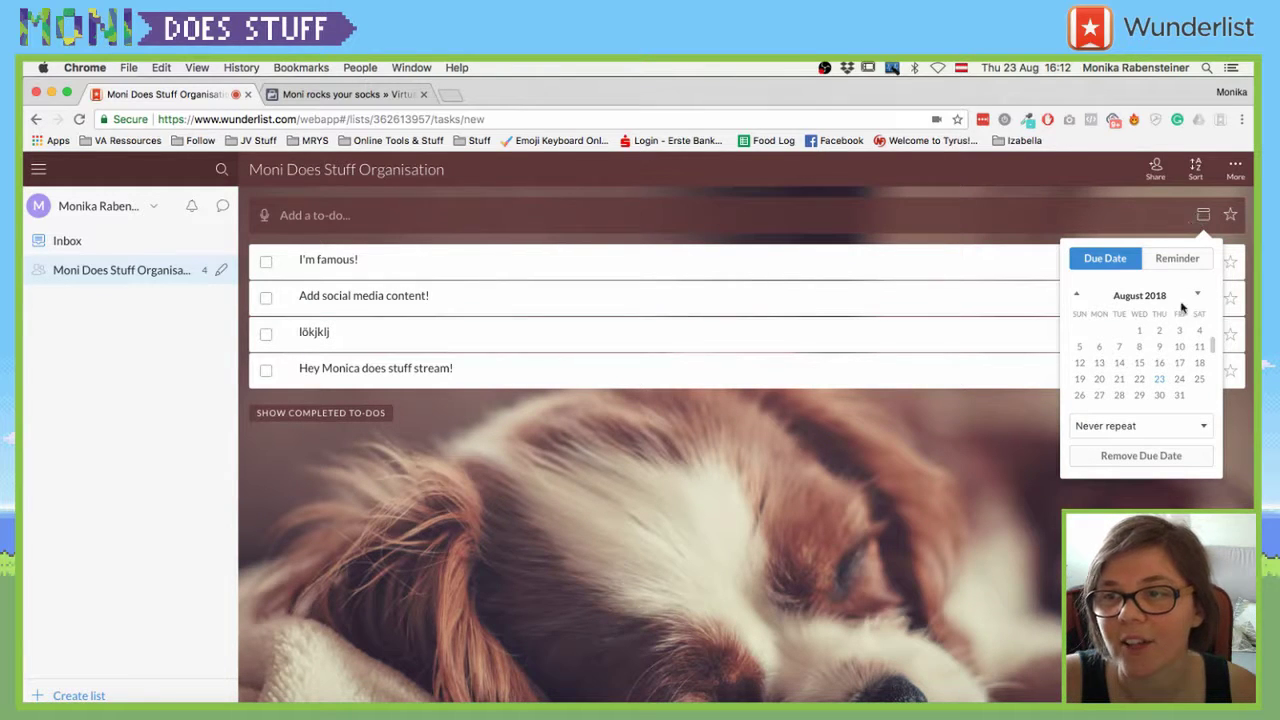
click(1076, 424)
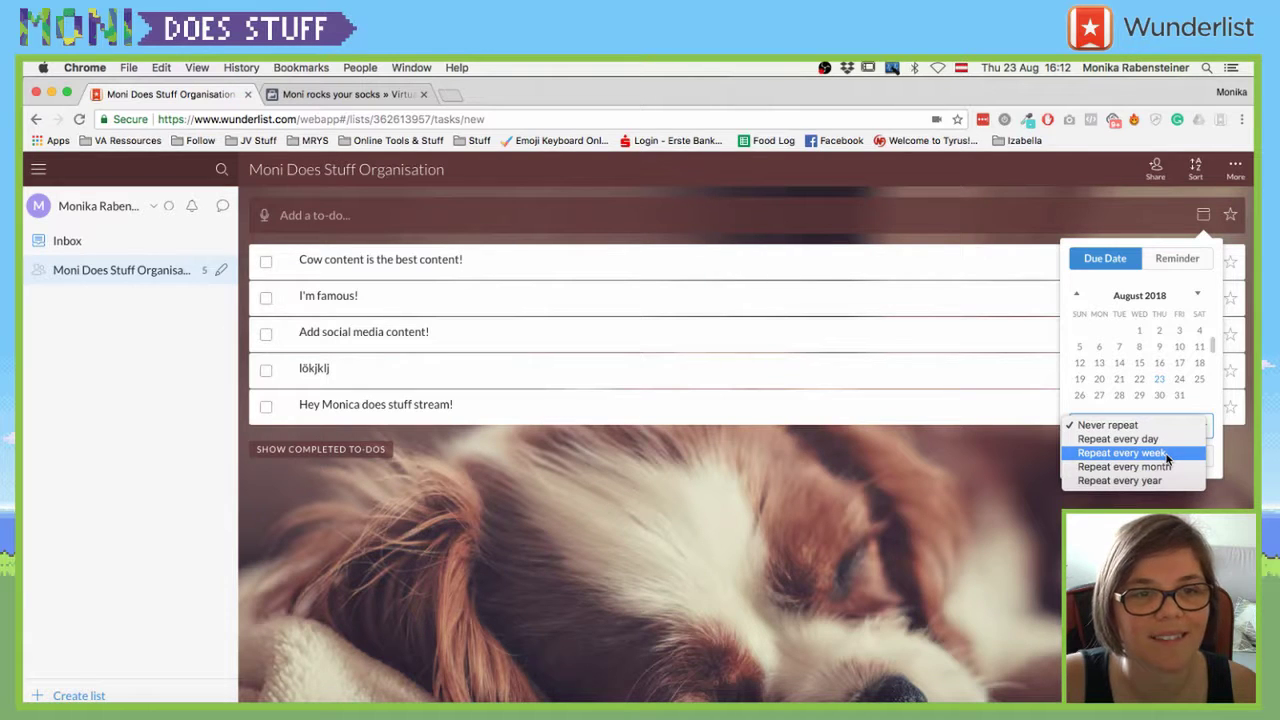
click(744, 504)
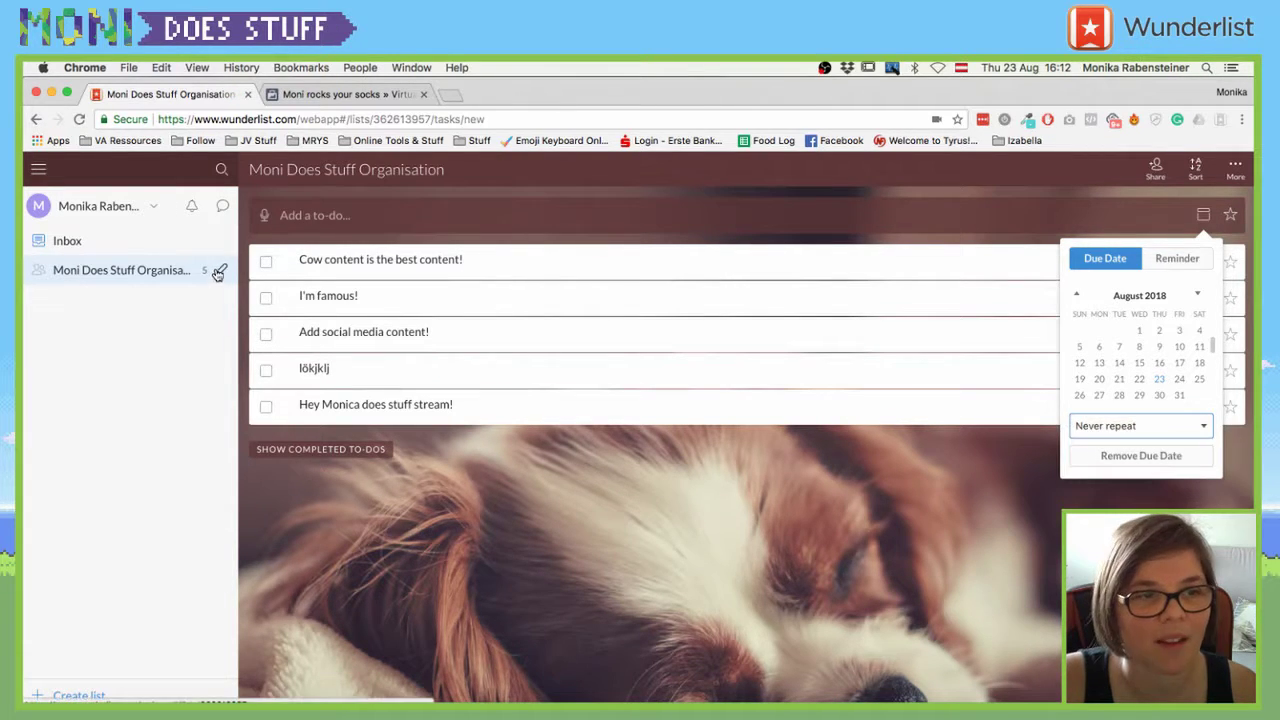
- Remove the invited collaborator from the organisation list's members, keeping only the owner
click(218, 271)
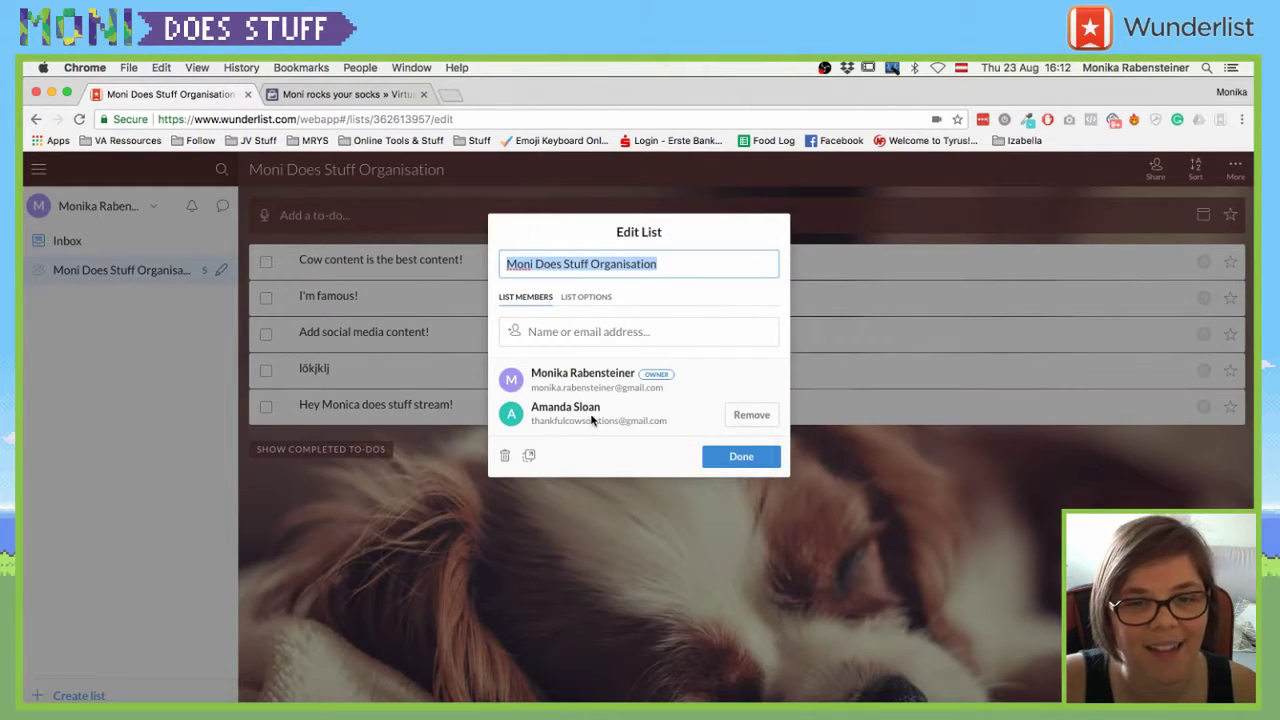
click(752, 418)
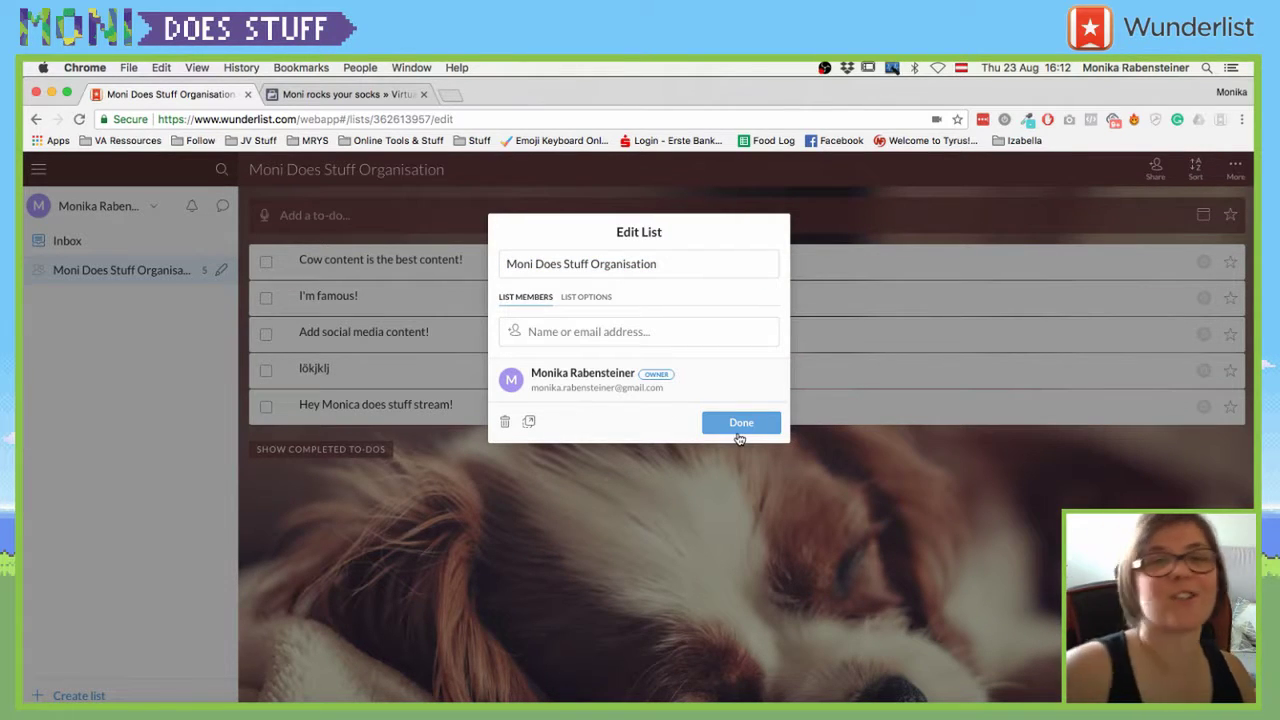
click(739, 436)
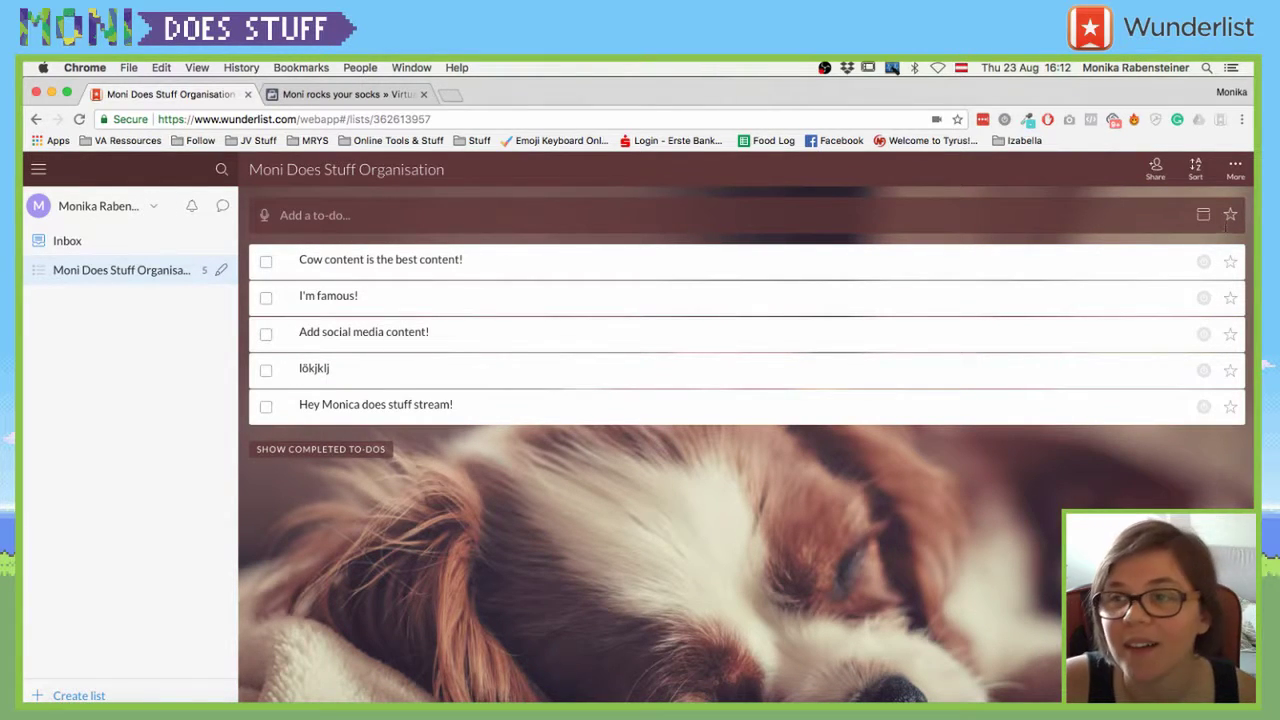
- Add a starred to-do named 'jösfkjasödfk' to the list
click(1230, 216)
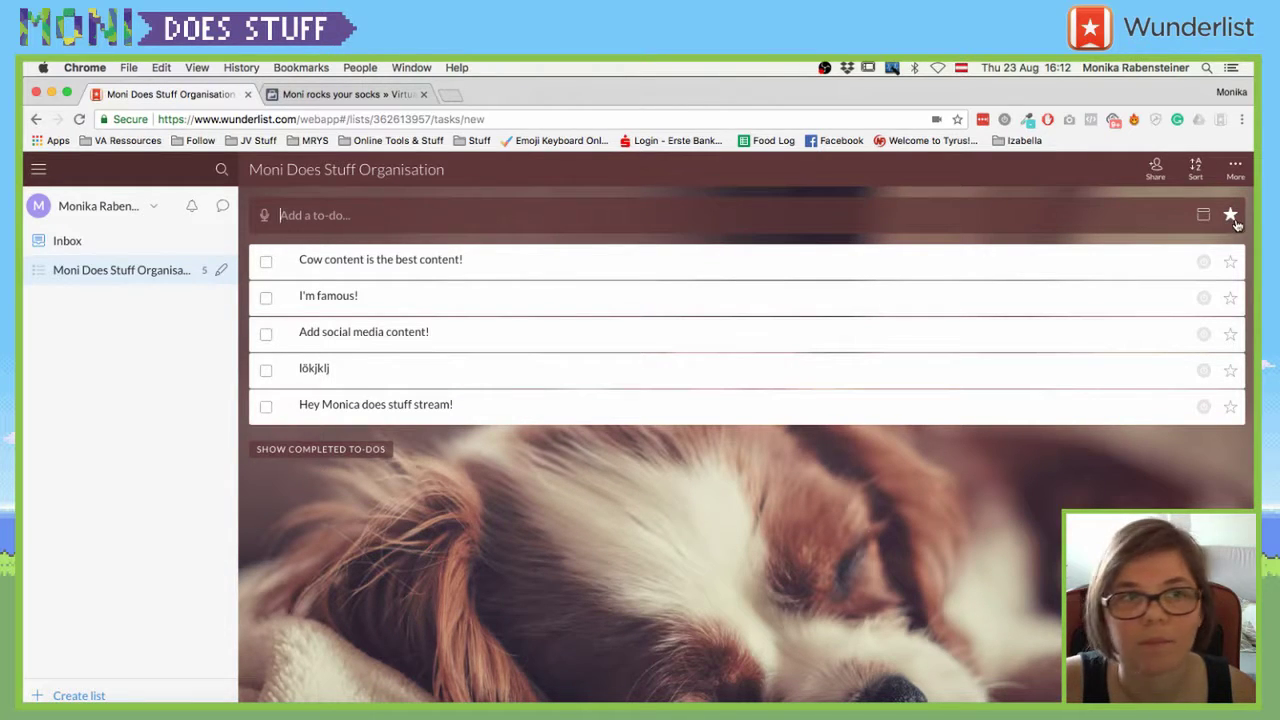
text(jösfkjasödfk)
key(Return)
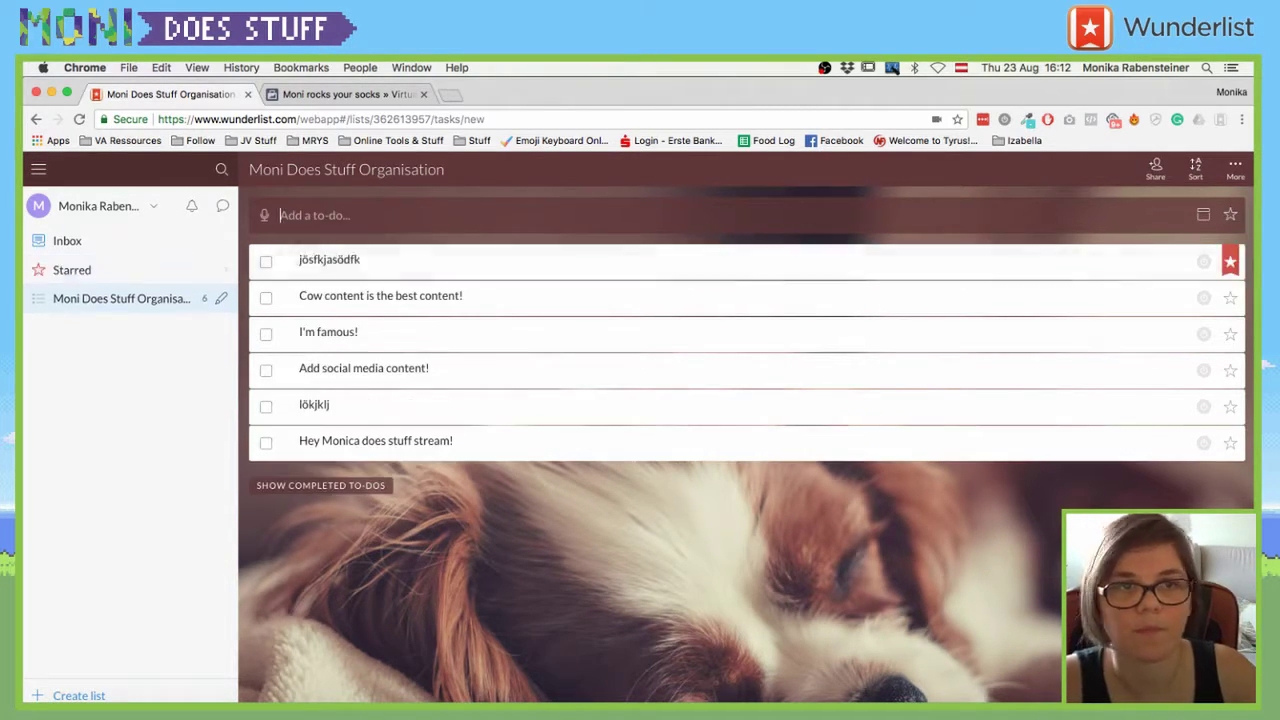
- Star the I'm famous! to-do and check it in the Starred view
click(82, 272)
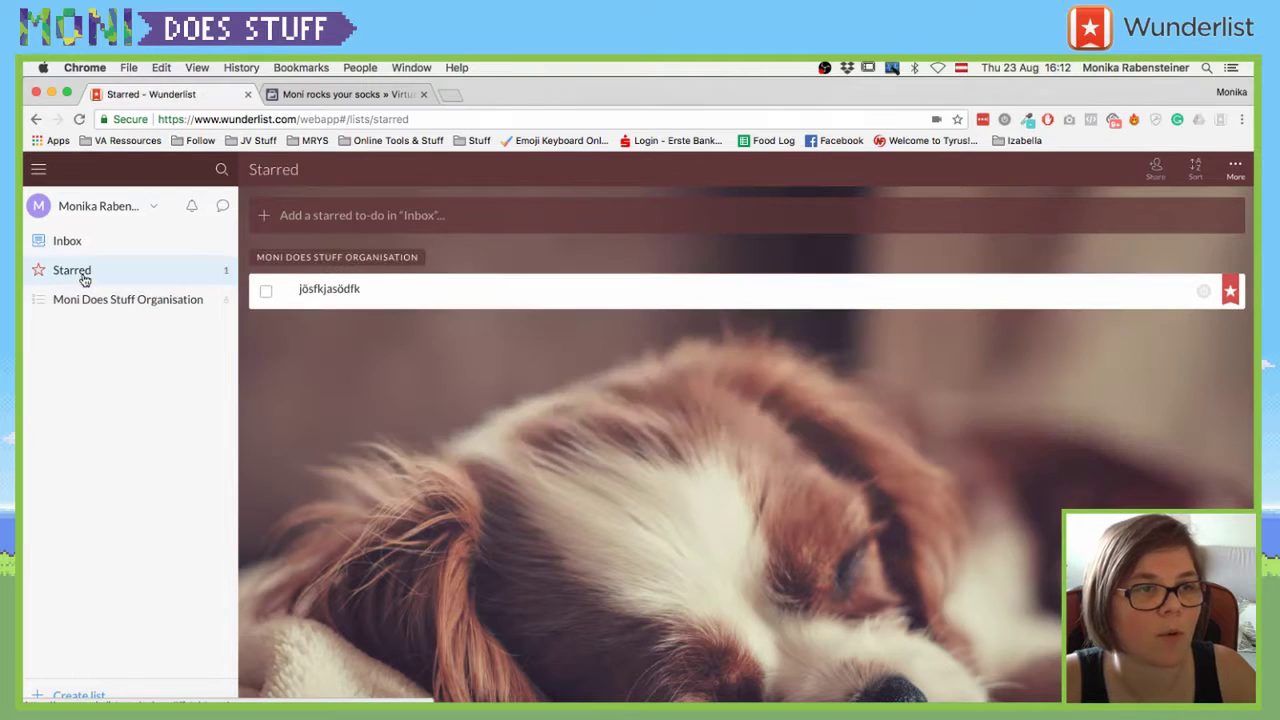
click(86, 300)
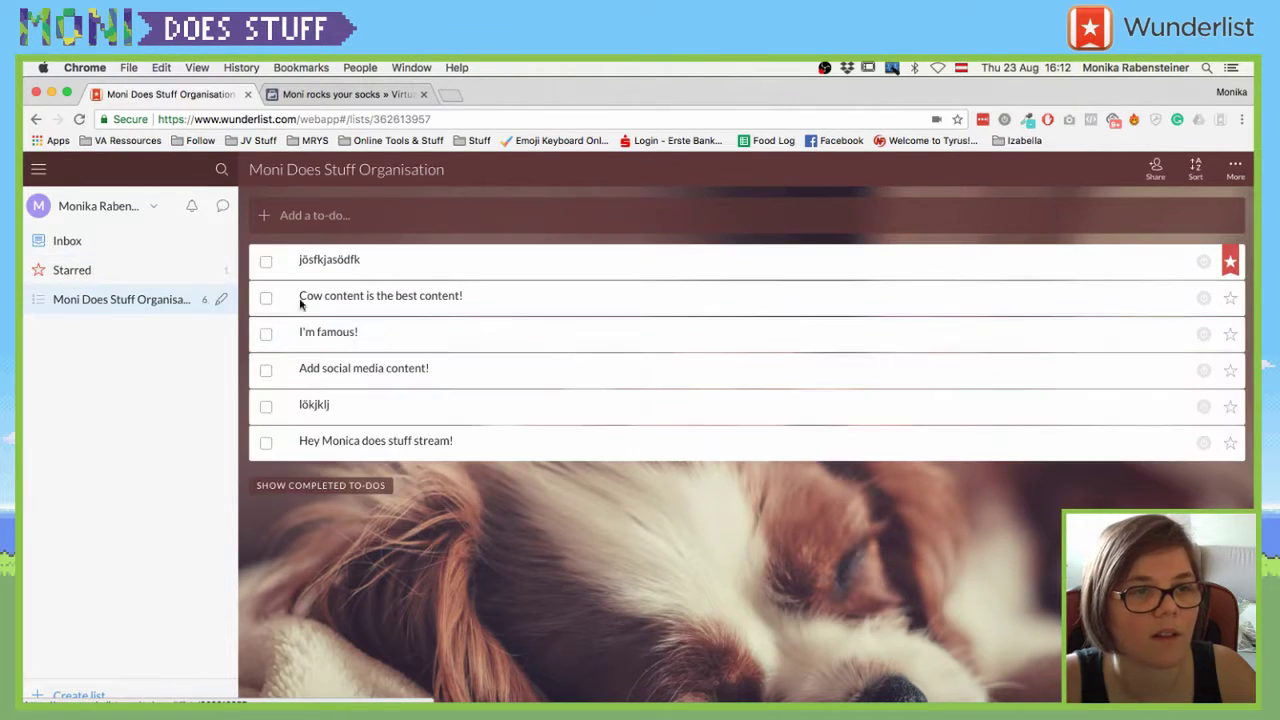
click(1230, 334)
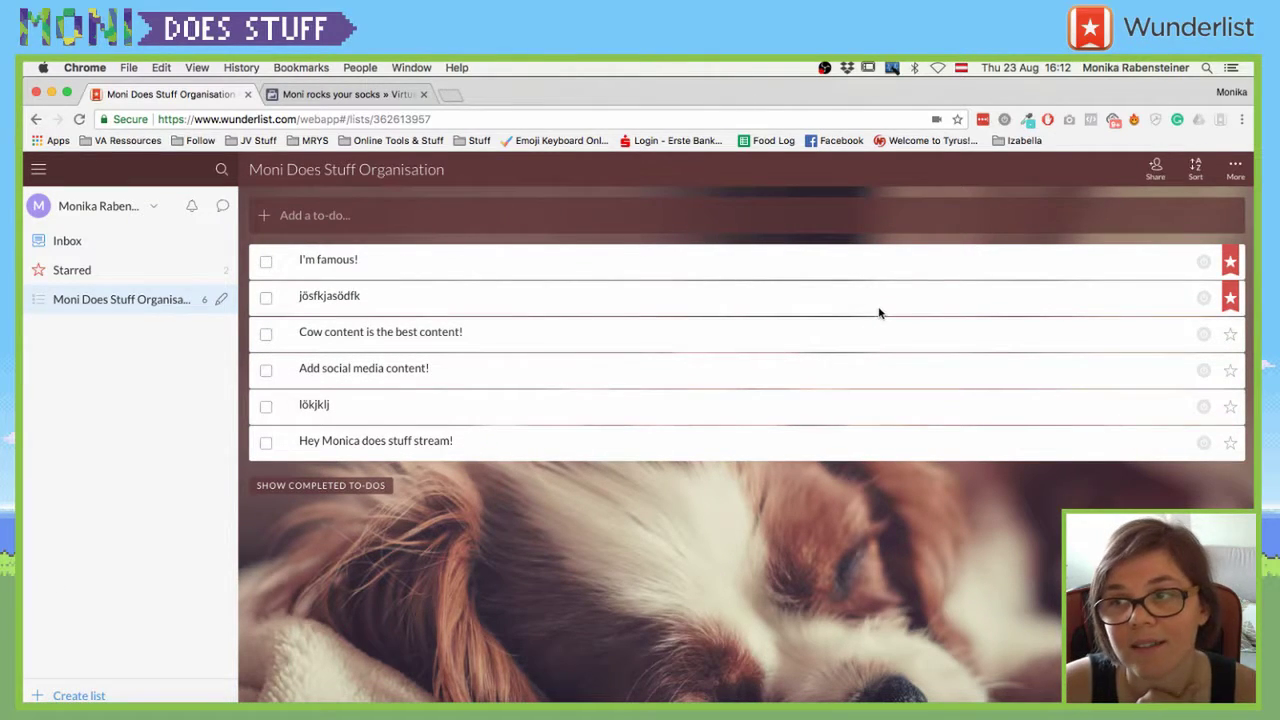
click(86, 275)
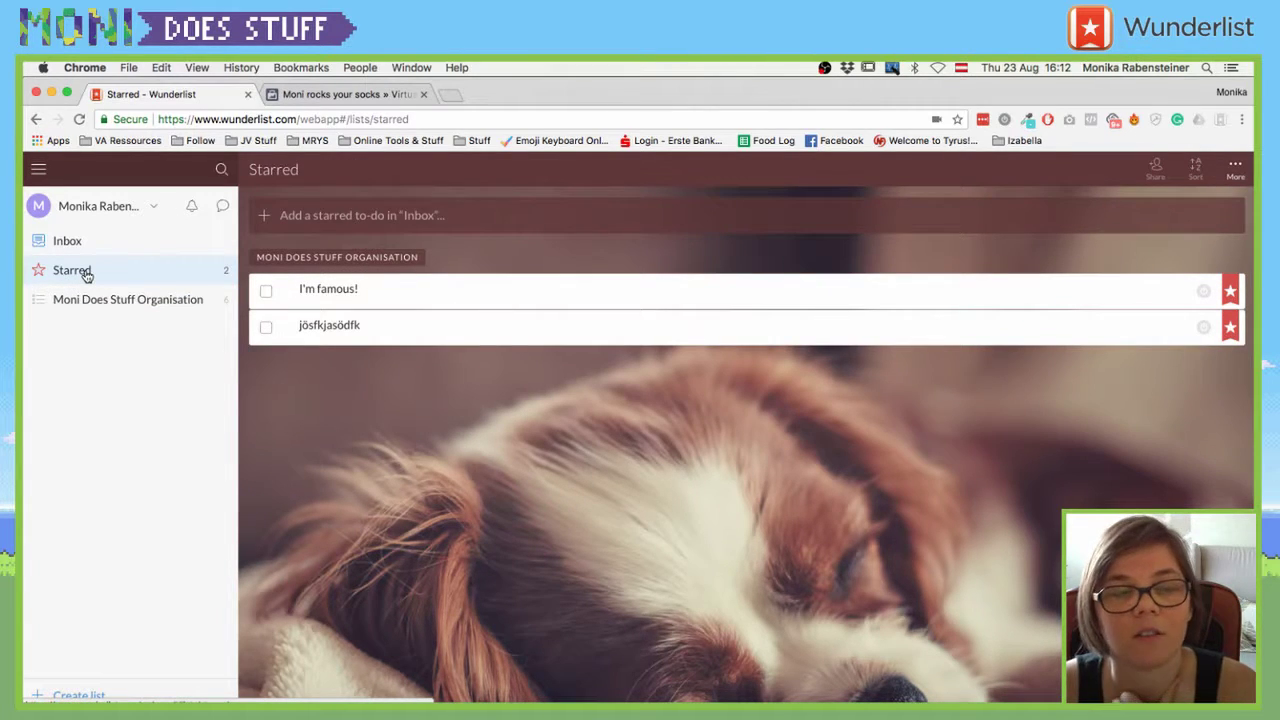
click(89, 296)
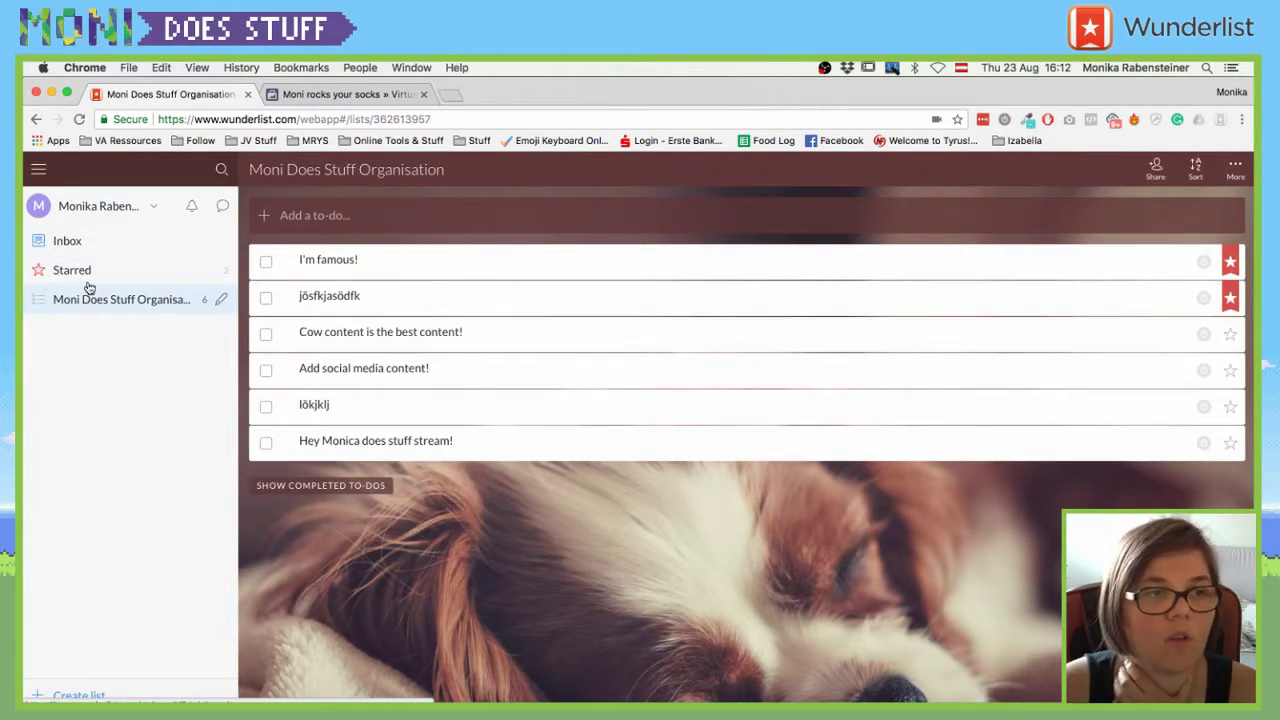
click(89, 279)
click(92, 300)
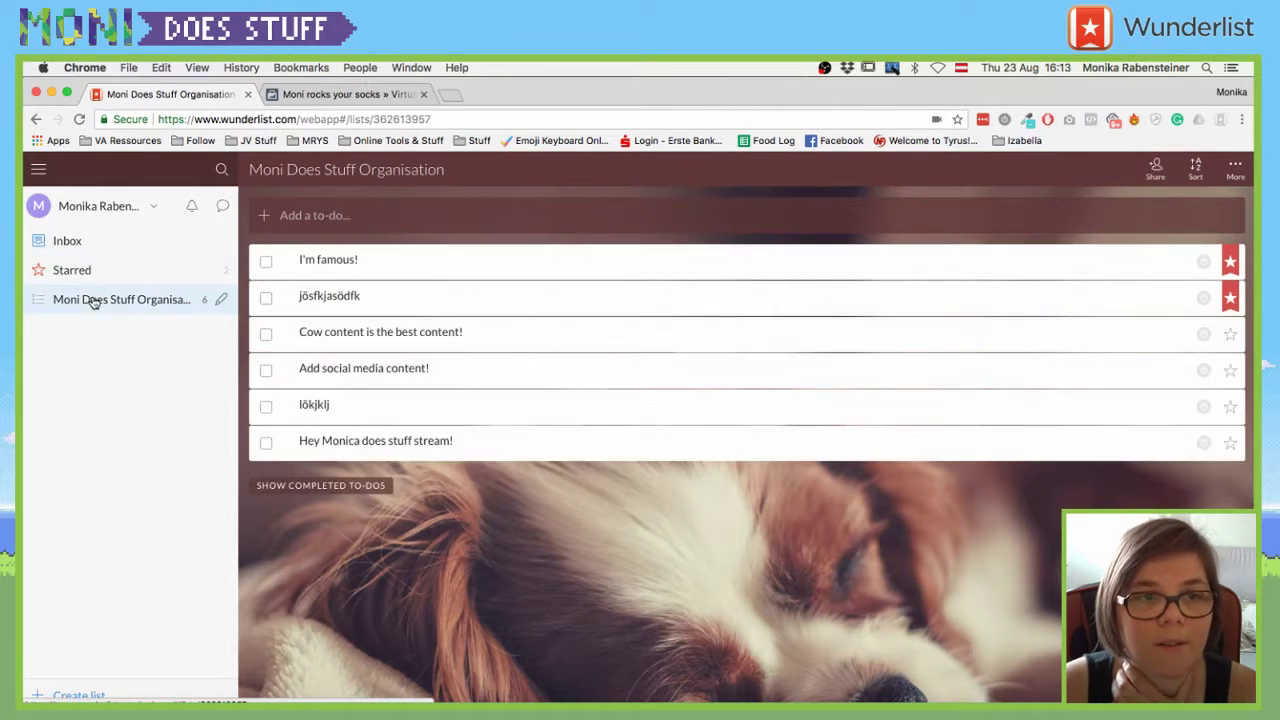
key(XF86AudioRaiseVolume)
key(XF86AudioRaiseVolume)
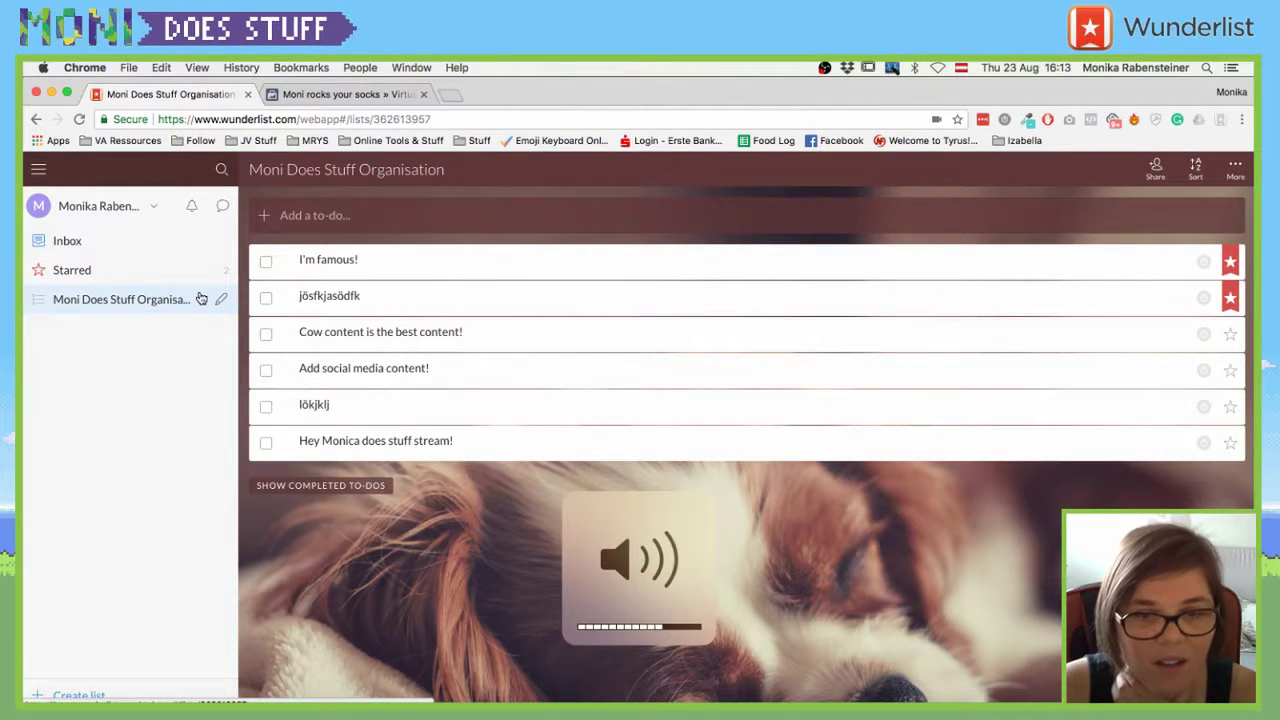
- Complete I'm famous!, Cow content is the best content! and jösfkjasödfk
click(266, 262)
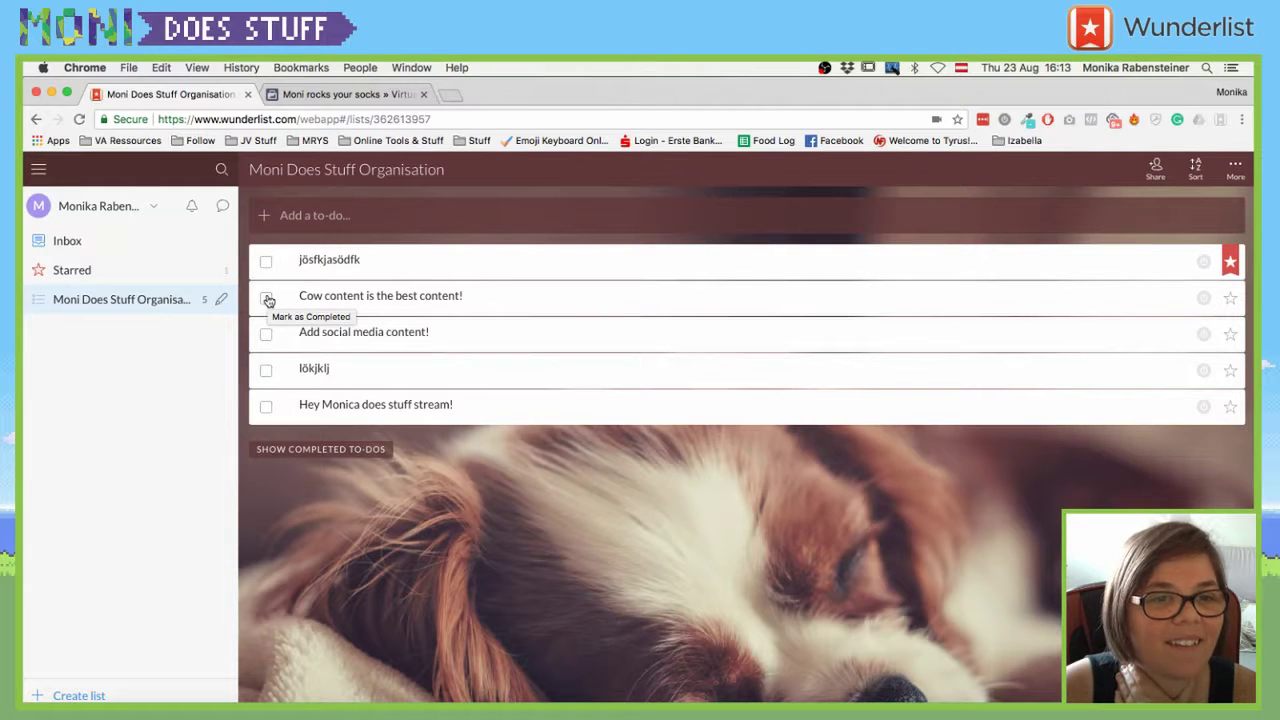
click(266, 298)
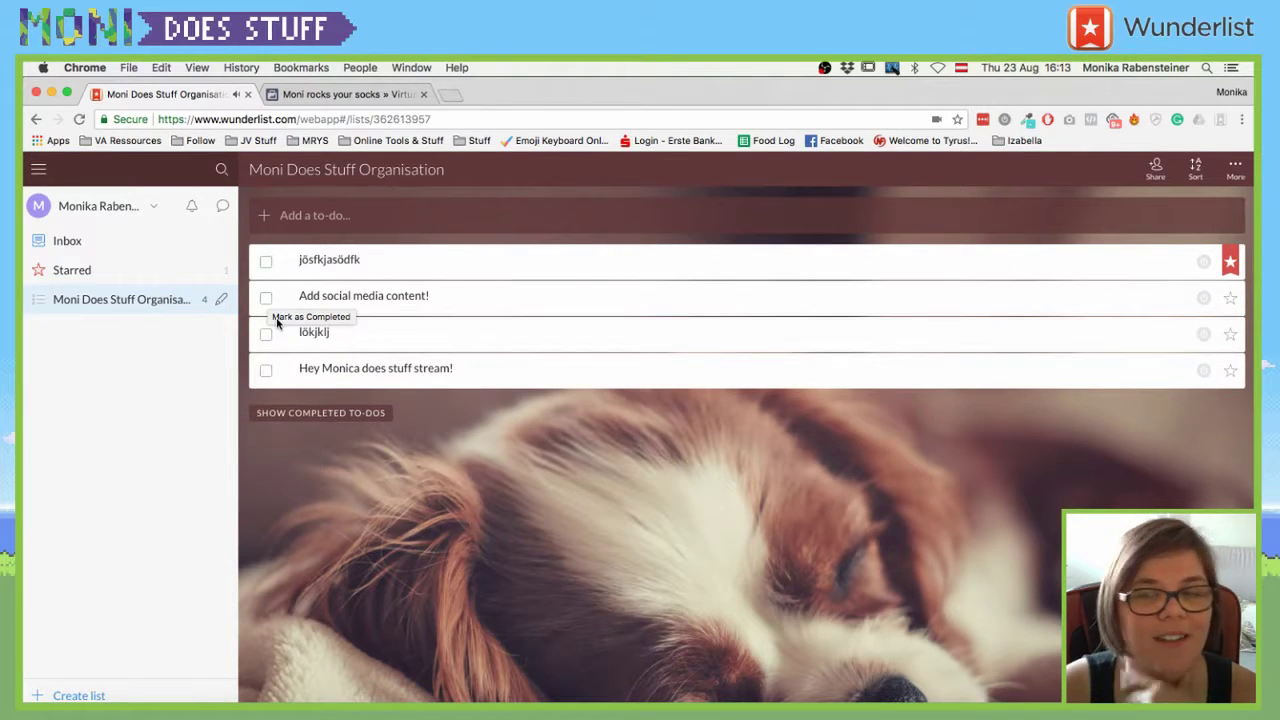
click(266, 261)
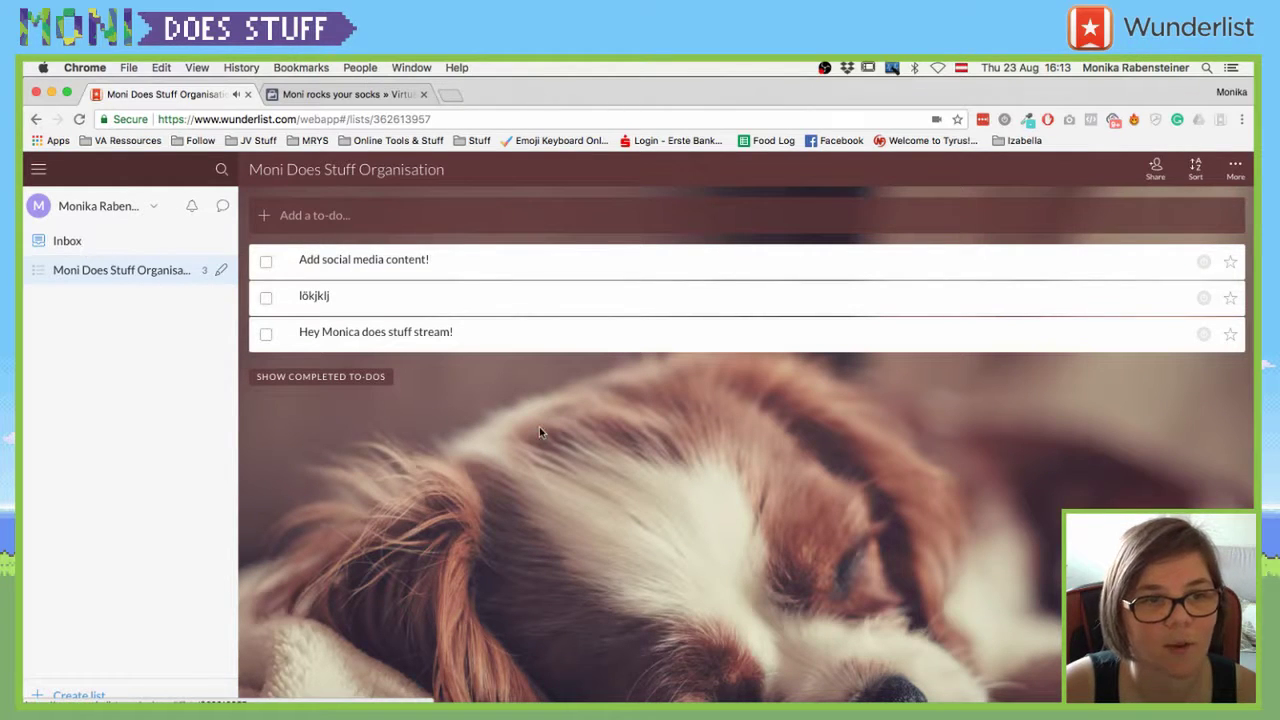
- Open the Sort dropdown in the organisation list's header
click(1195, 168)
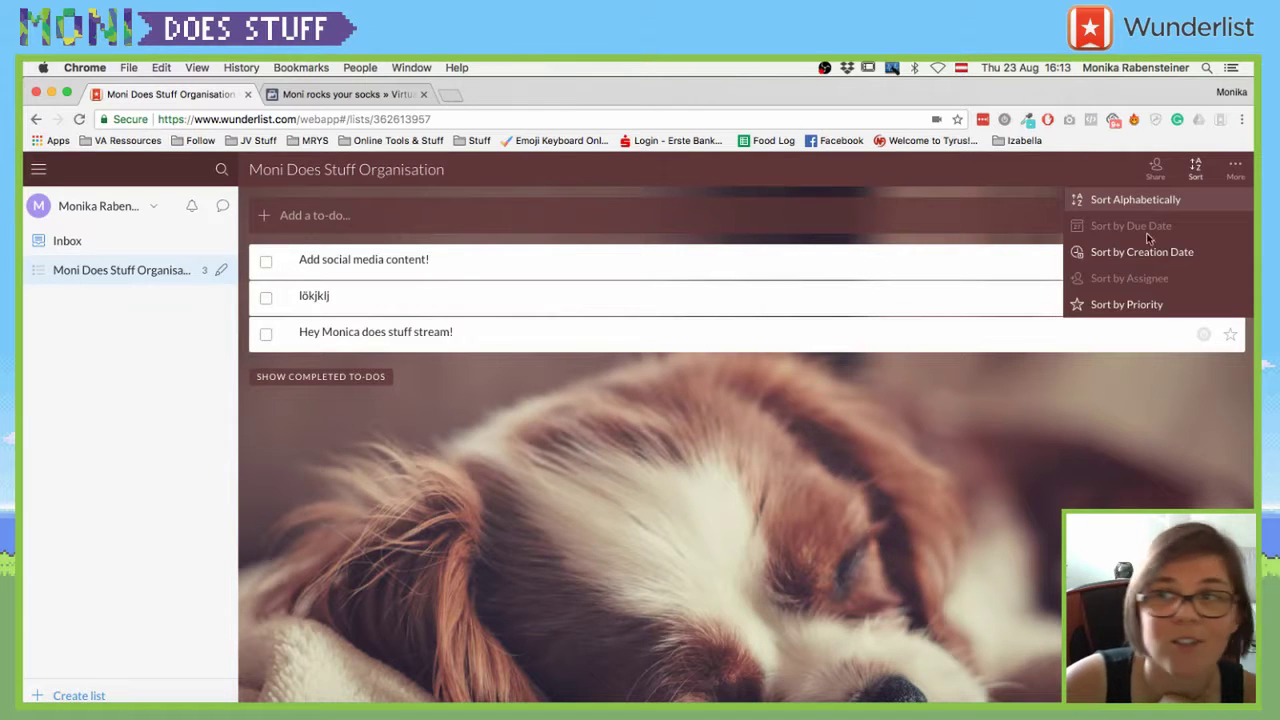
- Duplicate the organisation list from List Options and compare the copy with the original
click(1155, 167)
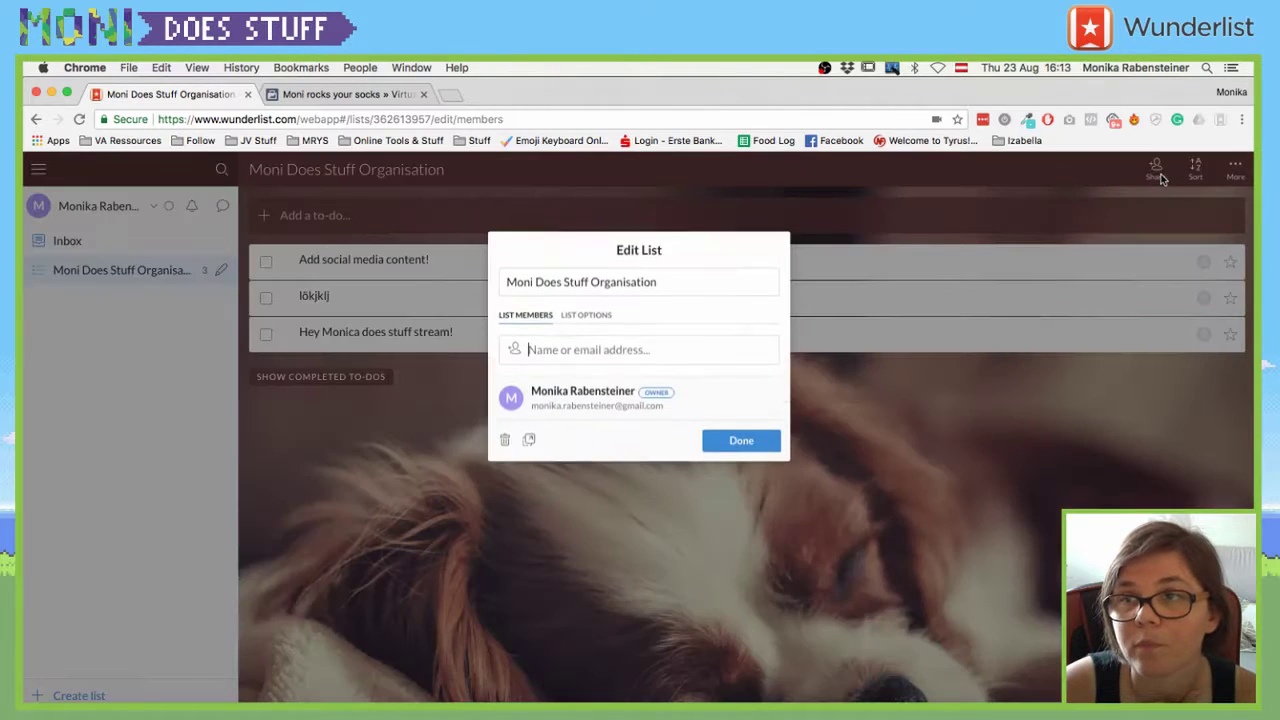
click(586, 297)
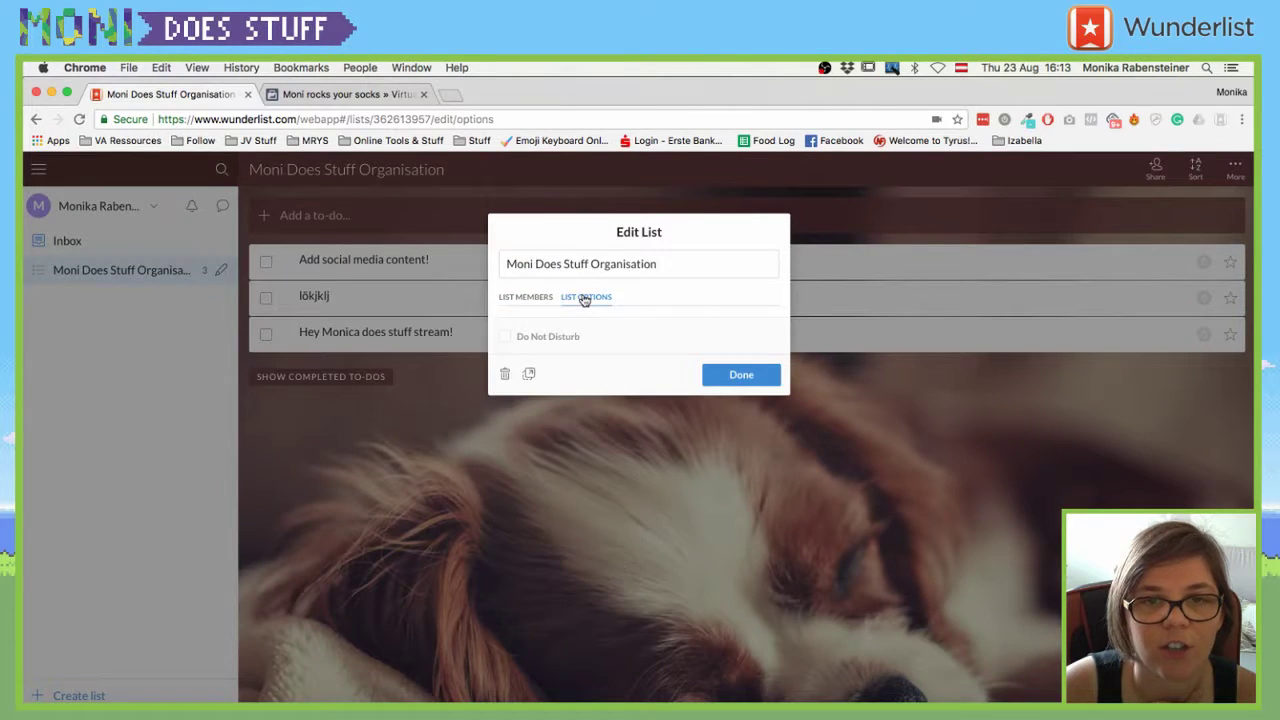
click(531, 374)
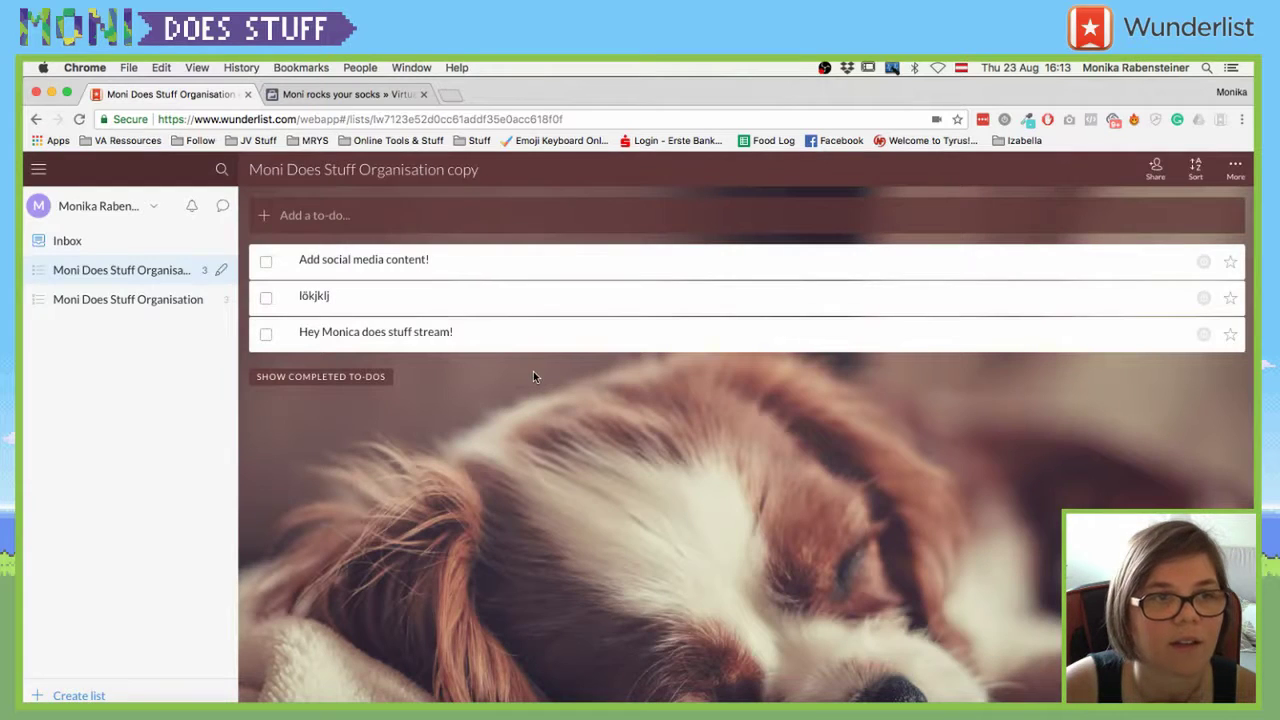
click(166, 292)
click(174, 275)
click(40, 305)
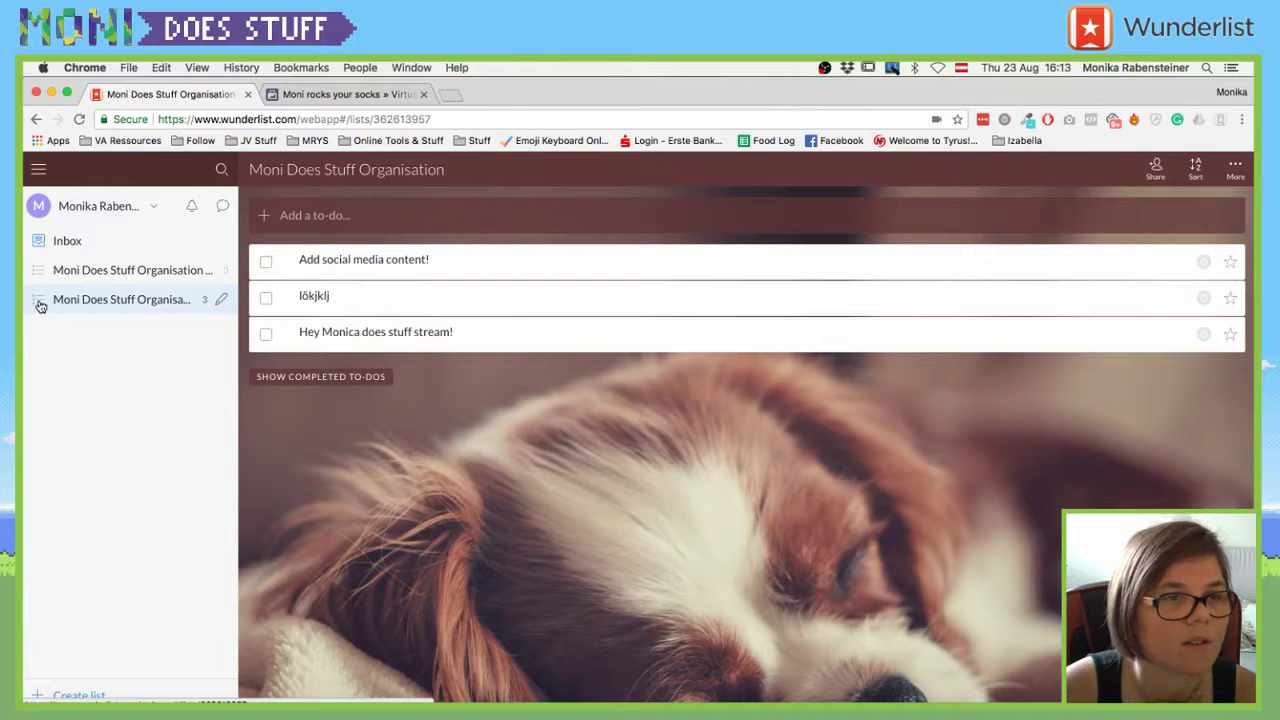
- Create a folder named 'World Domination' holding the Moni Does Stuff Organisation list
right_click(40, 305)
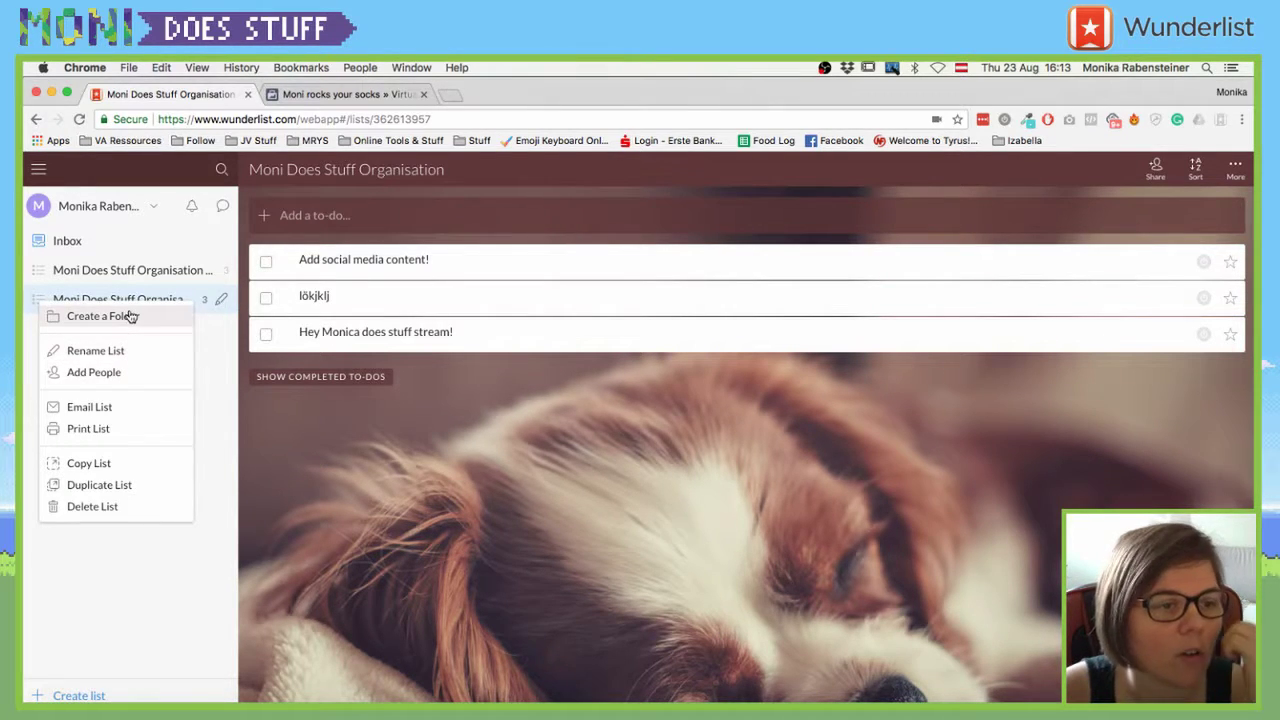
click(130, 316)
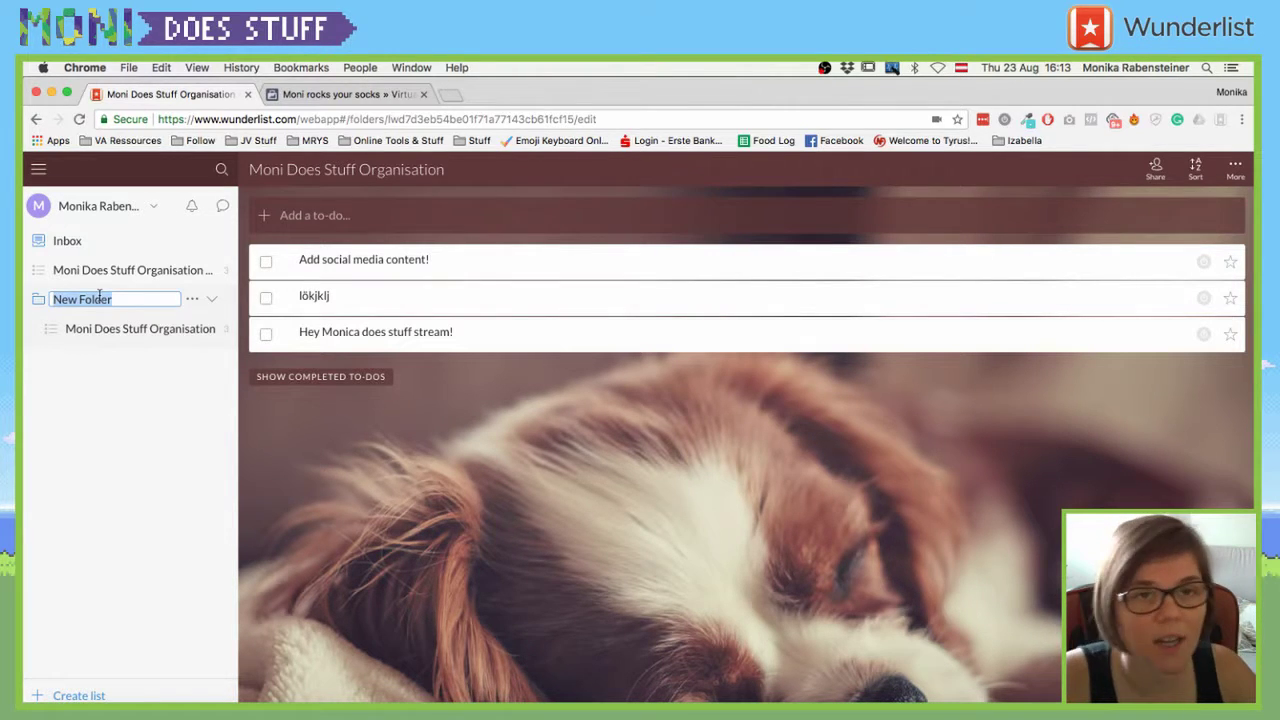
text(T)
key(BackSpace)
text(World Dominatio)
key(BackSpace)
key(BackSpace)
key(BackSpace)
key(BackSpace)
key(BackSpace)
text(ation)
key(Return)
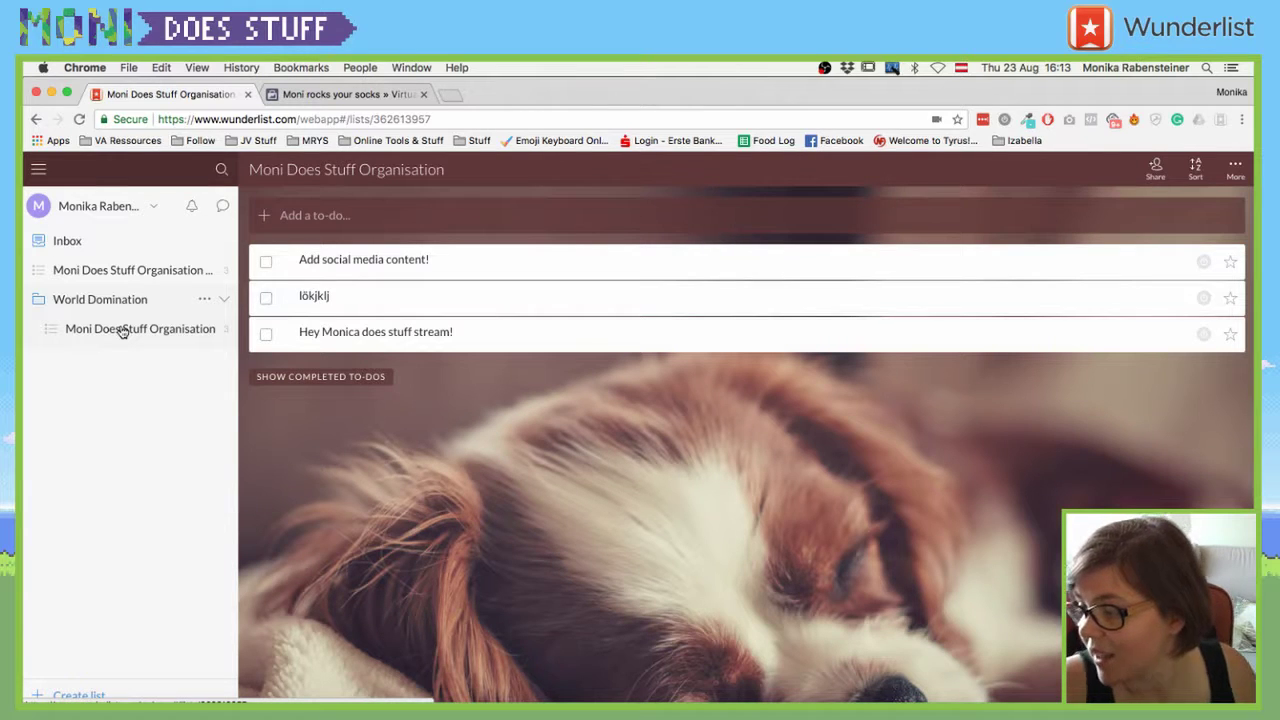
click(48, 300)
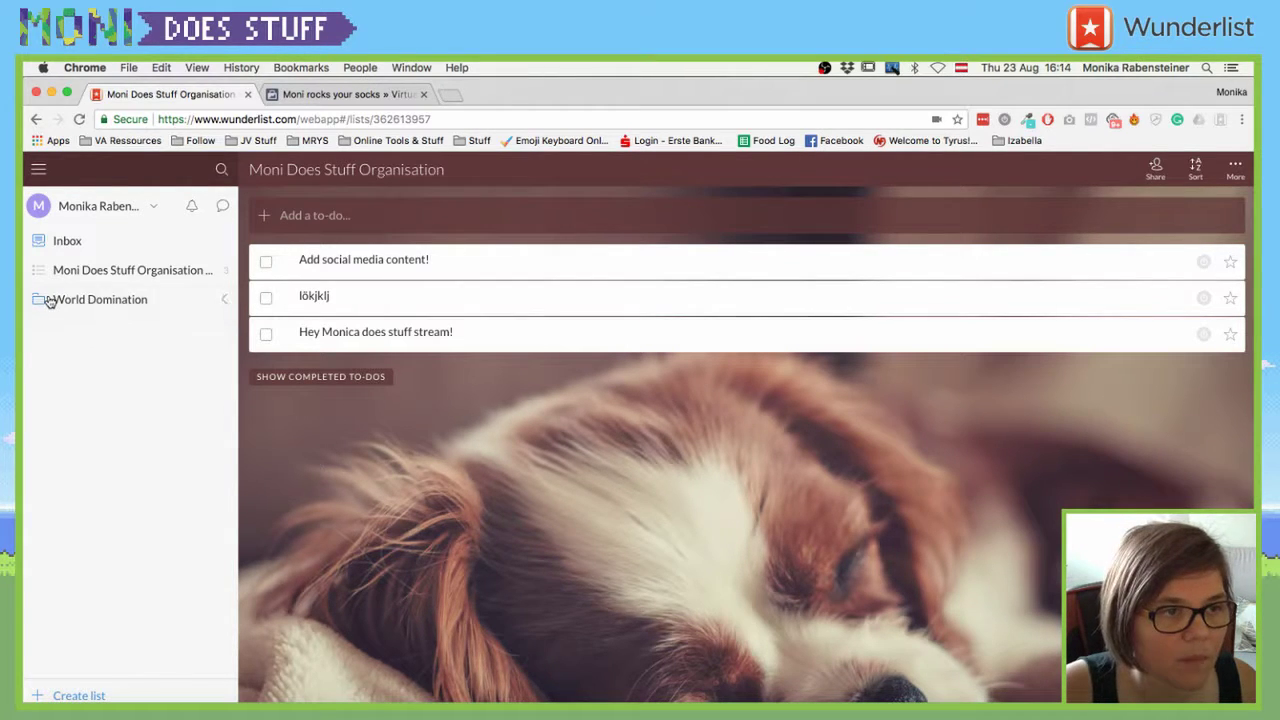
click(48, 300)
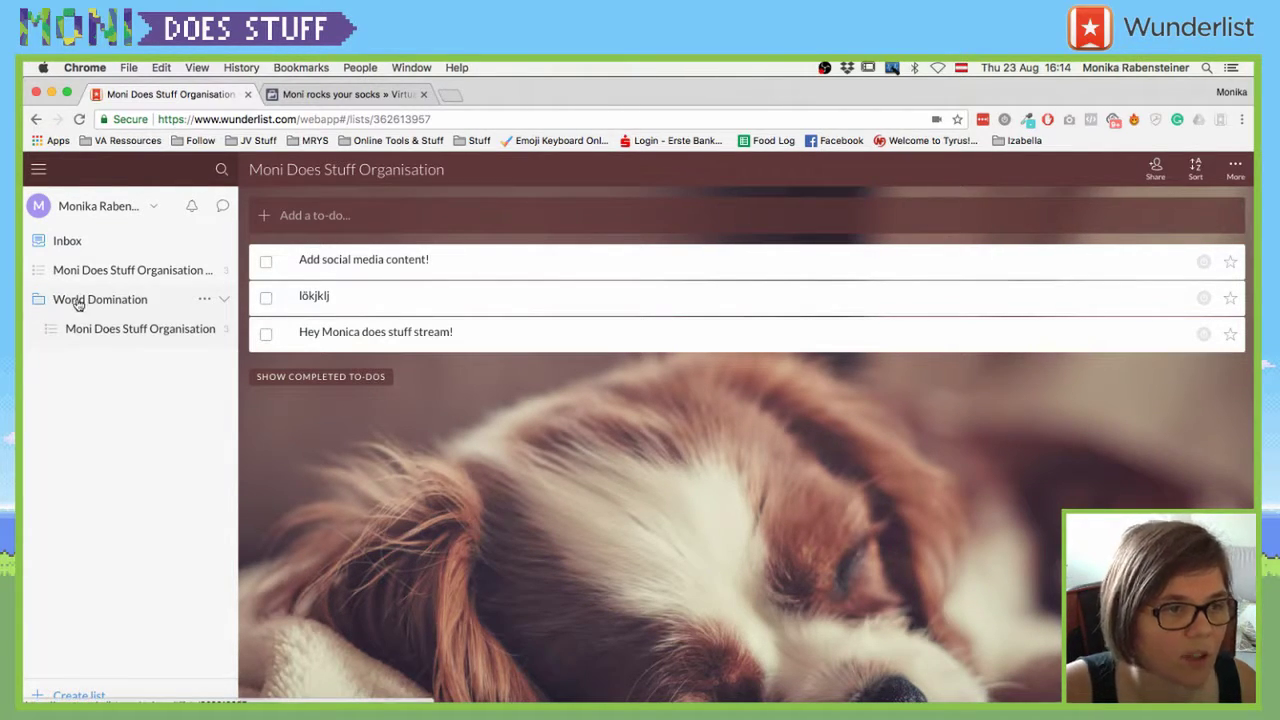
right_click(80, 308)
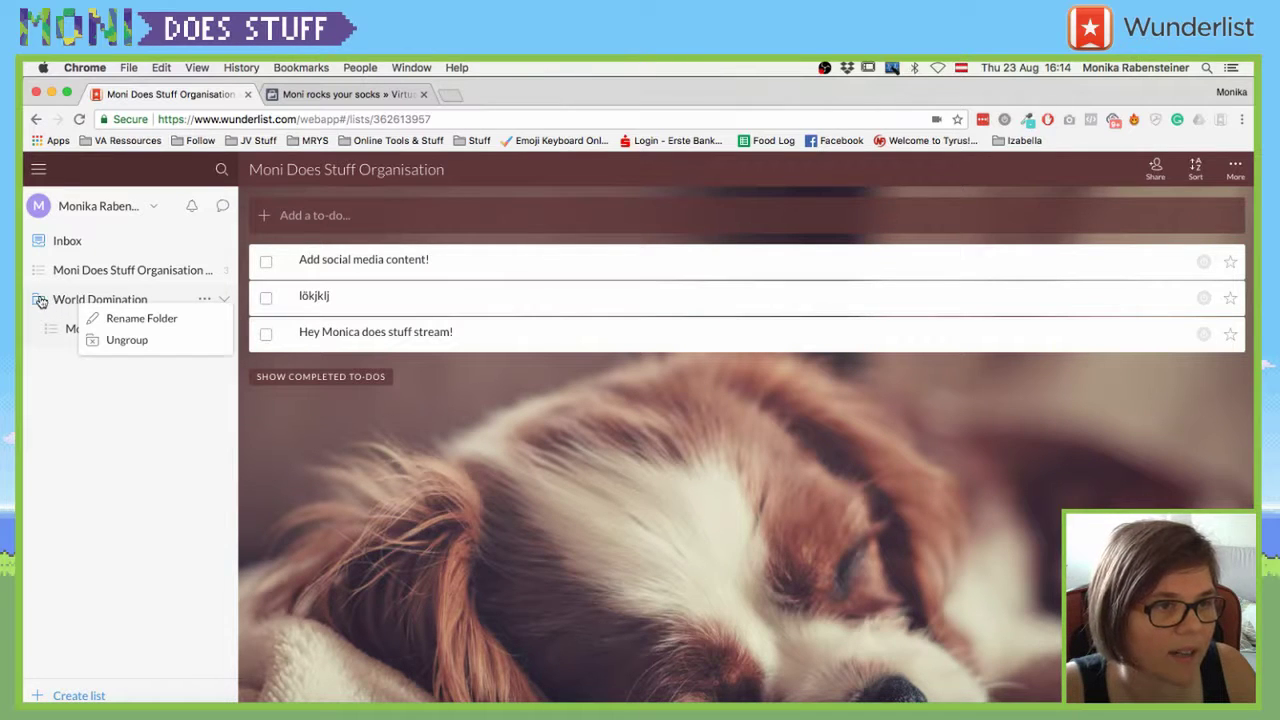
click(40, 302)
right_click(38, 425)
click(94, 386)
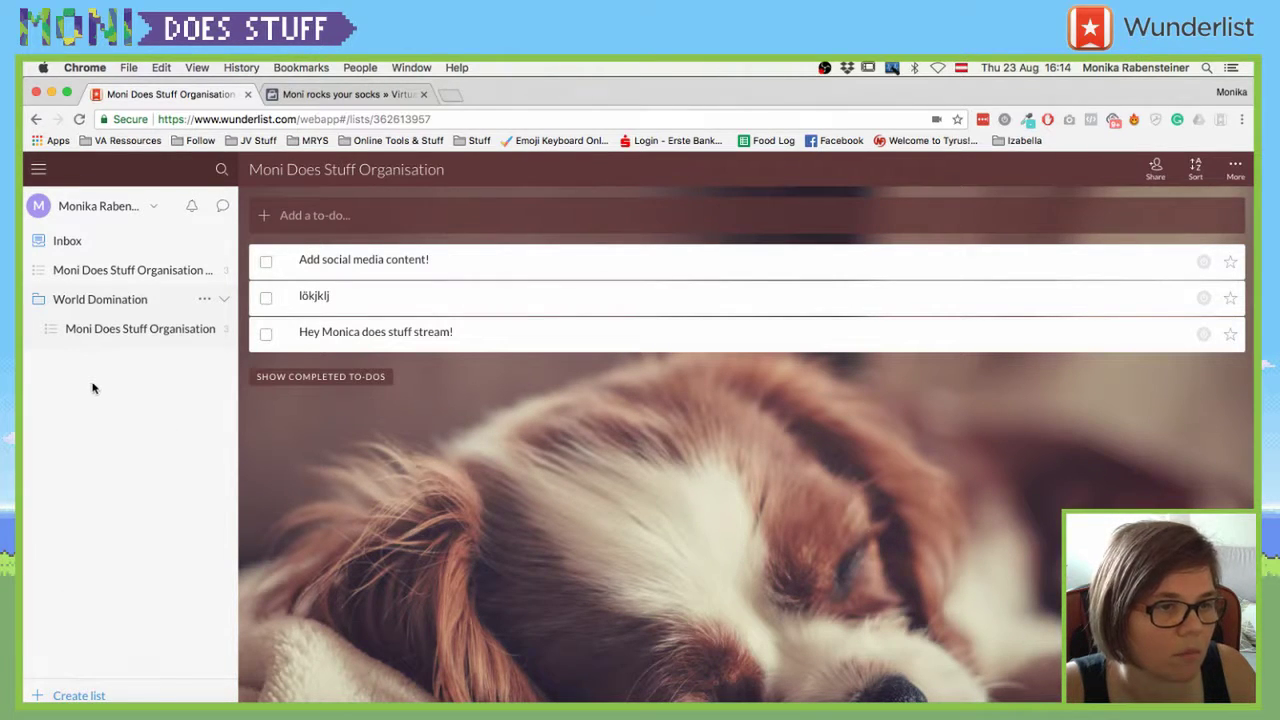
right_click(92, 387)
click(55, 366)
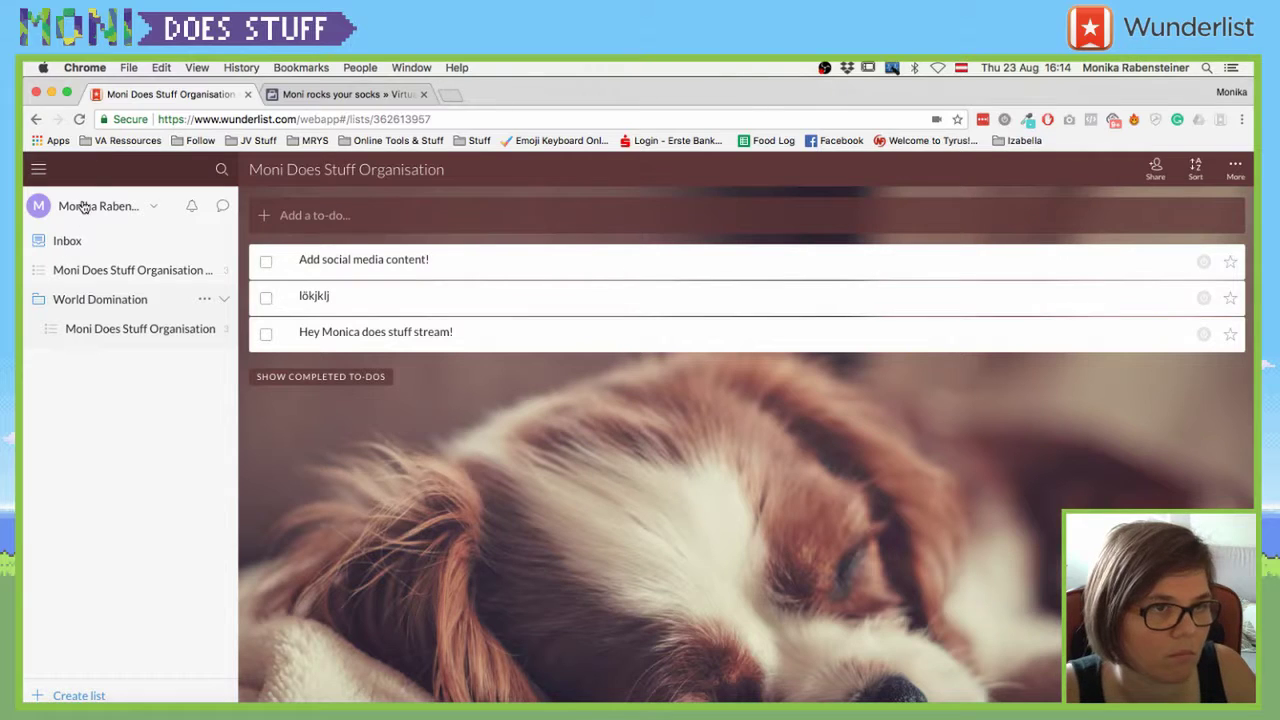
right_click(83, 206)
click(68, 218)
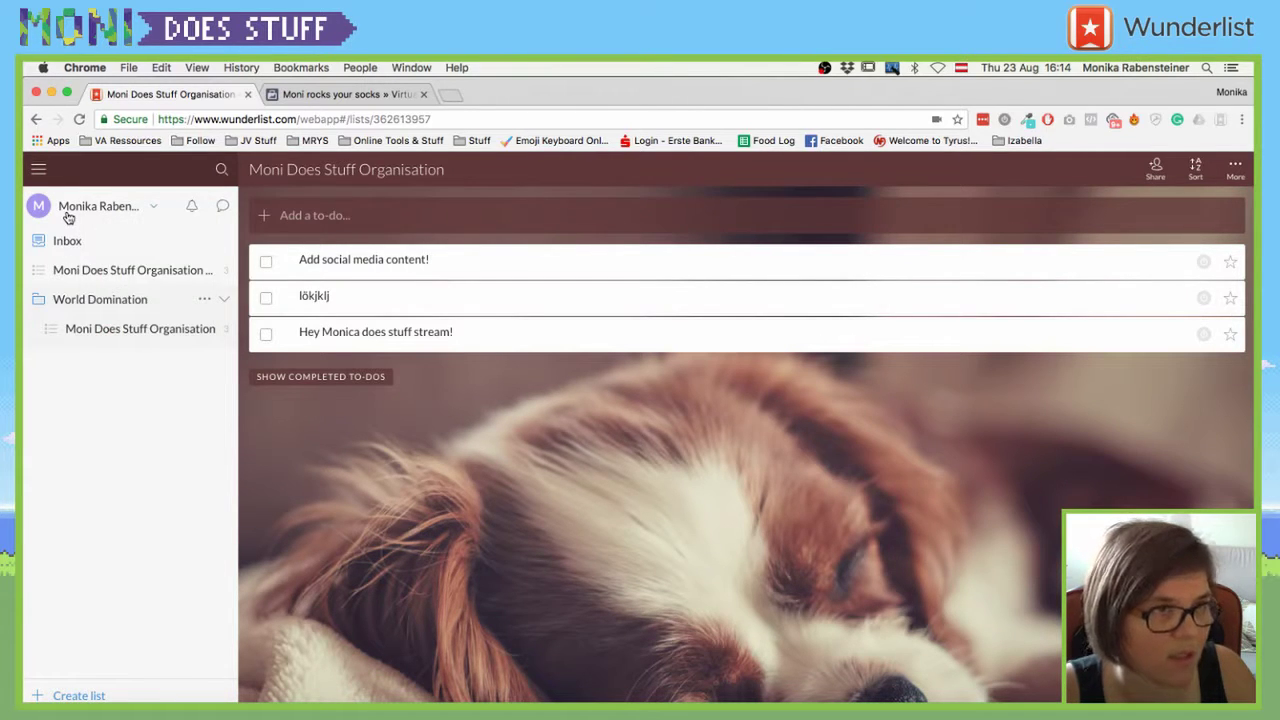
right_click(68, 216)
click(63, 208)
click(62, 209)
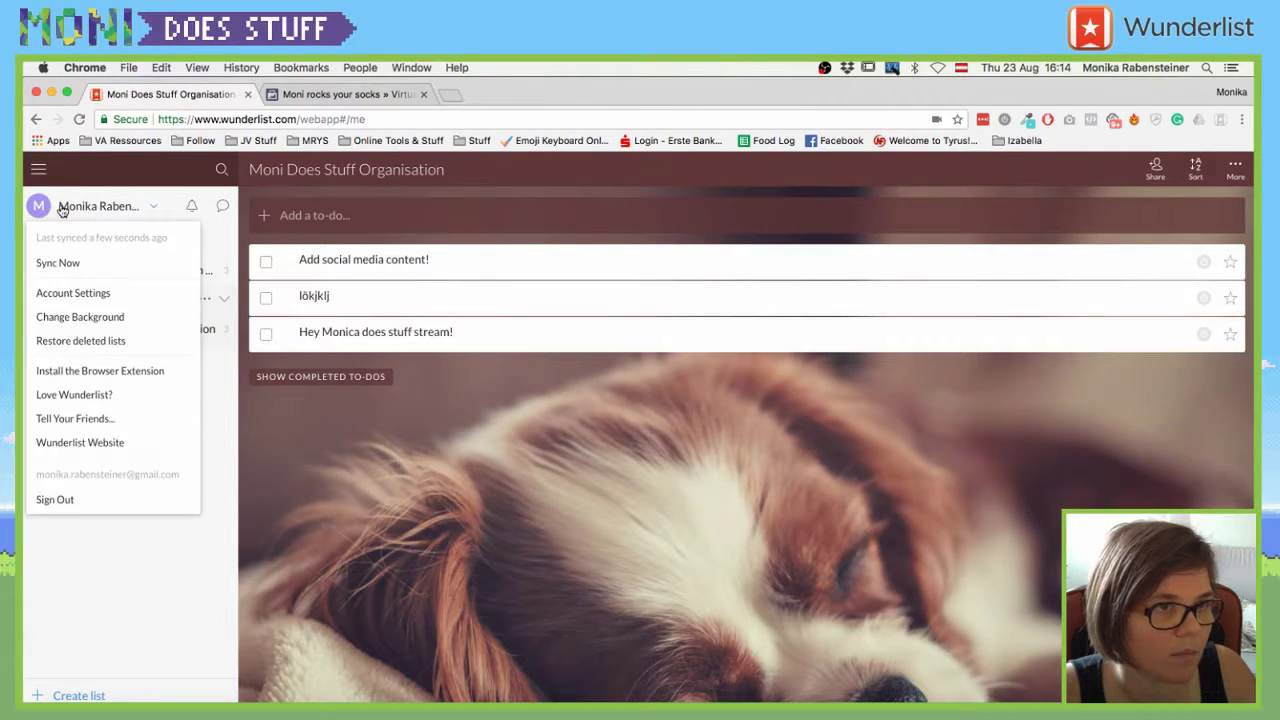
click(158, 571)
click(100, 299)
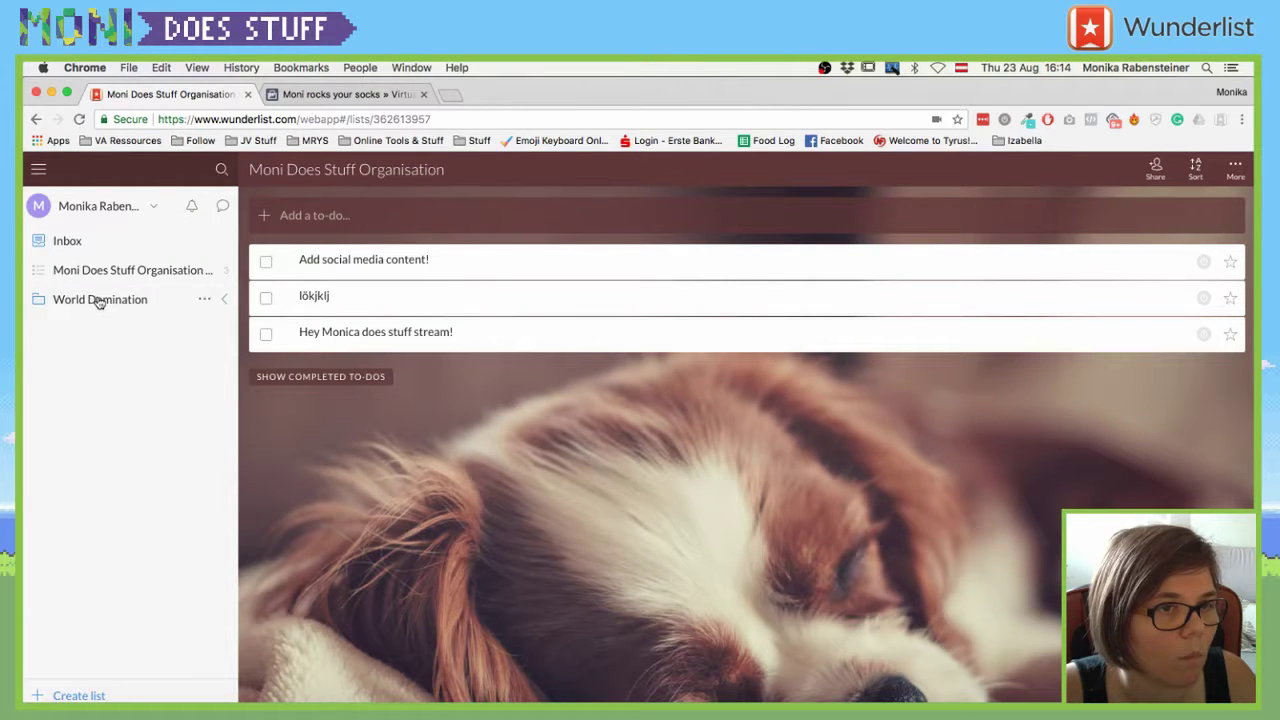
click(100, 299)
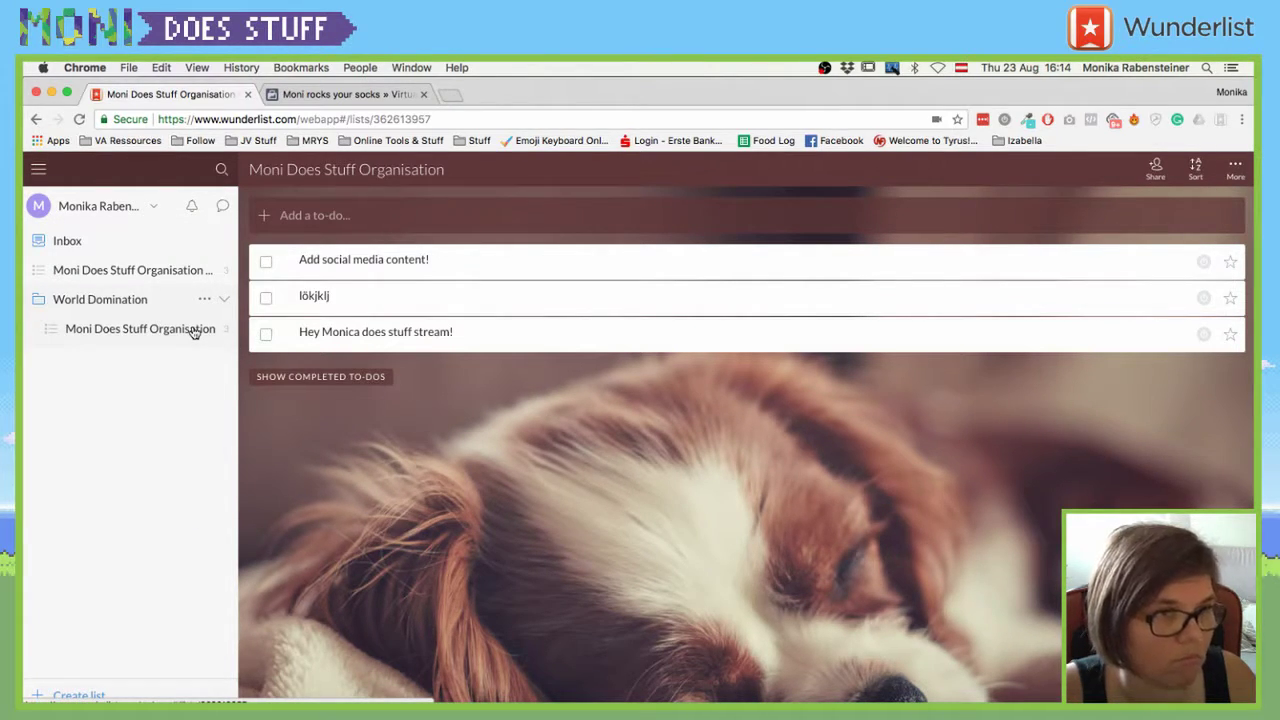
right_click(194, 332)
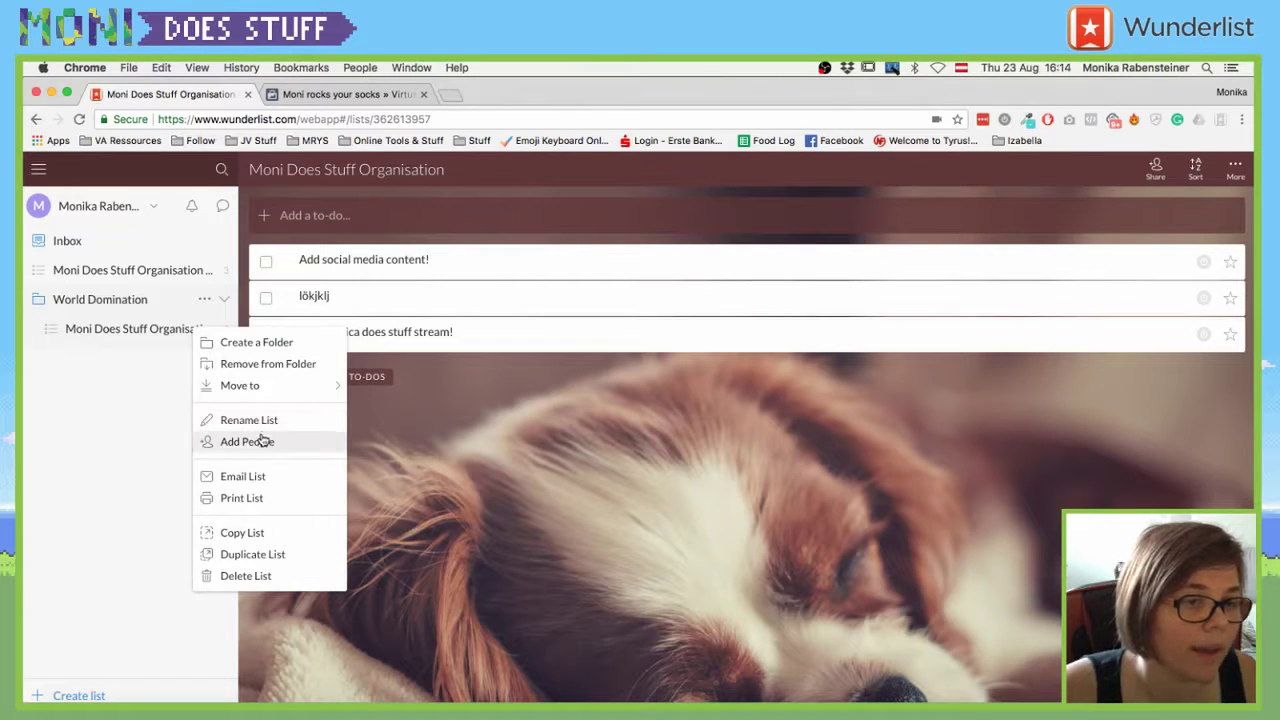
click(255, 499)
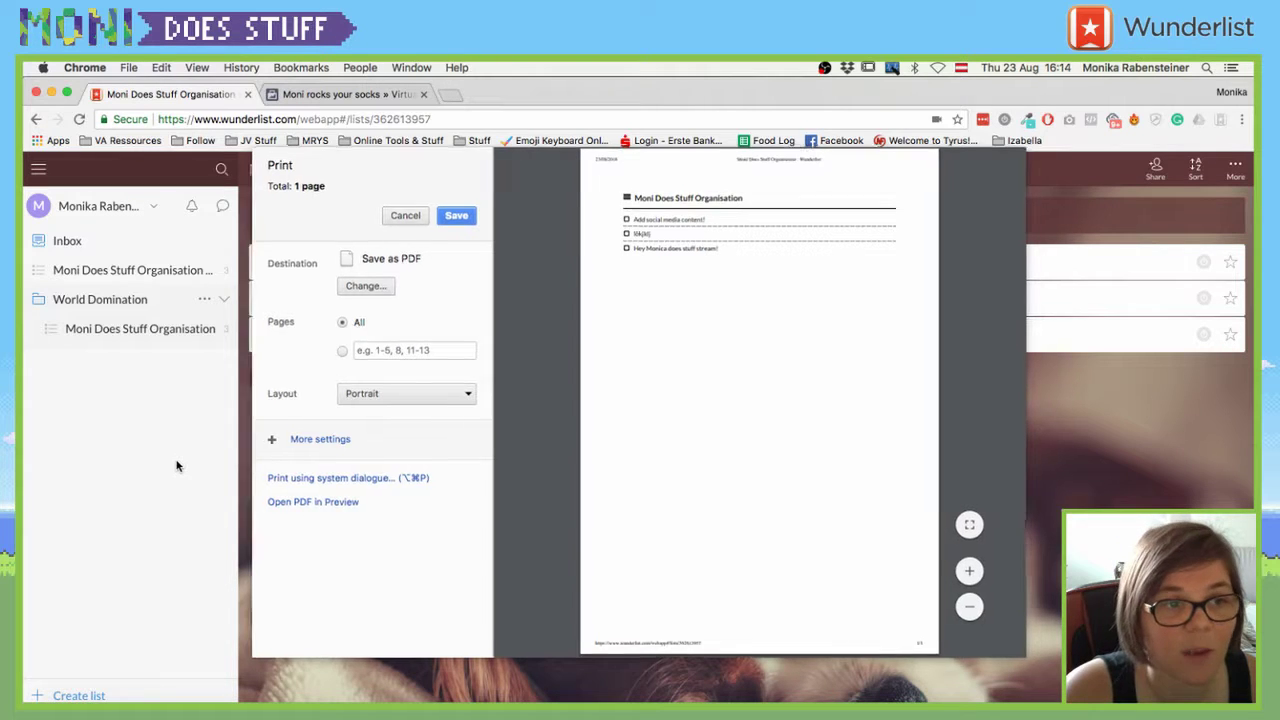
click(403, 216)
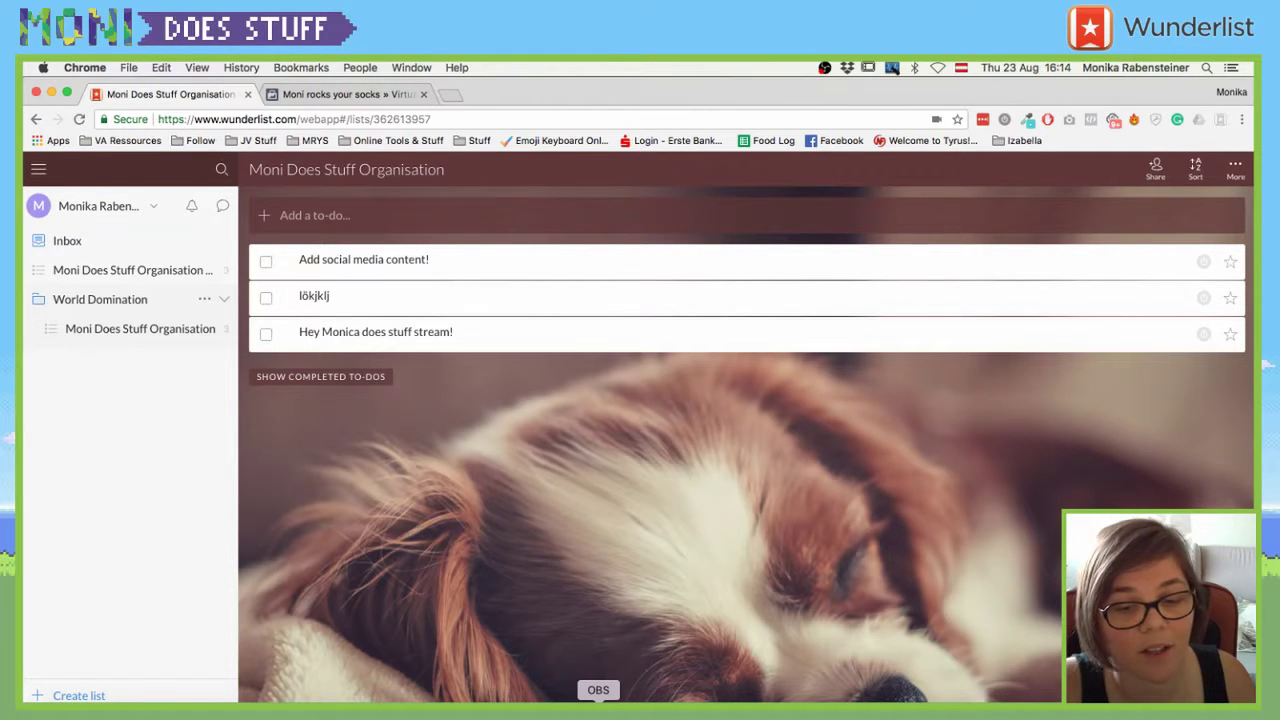
- Switch the OBS broadcast to the D_Mobile phone scene
click(598, 712)
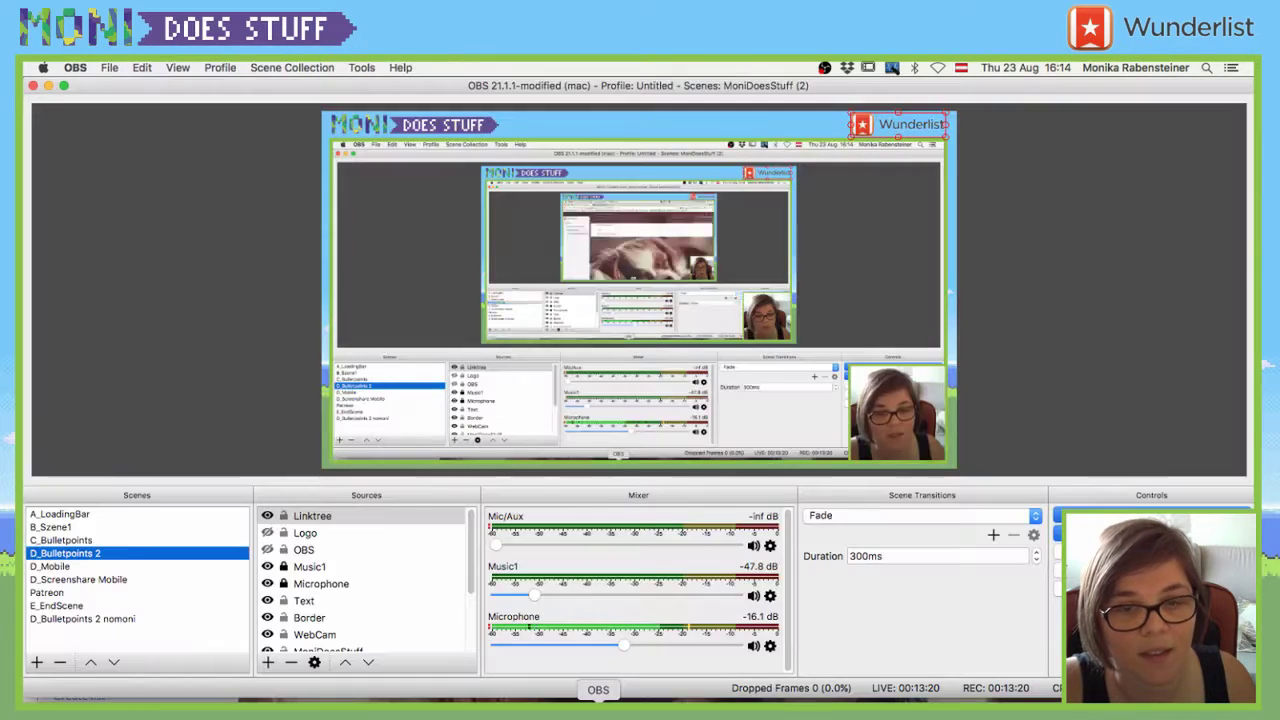
click(50, 566)
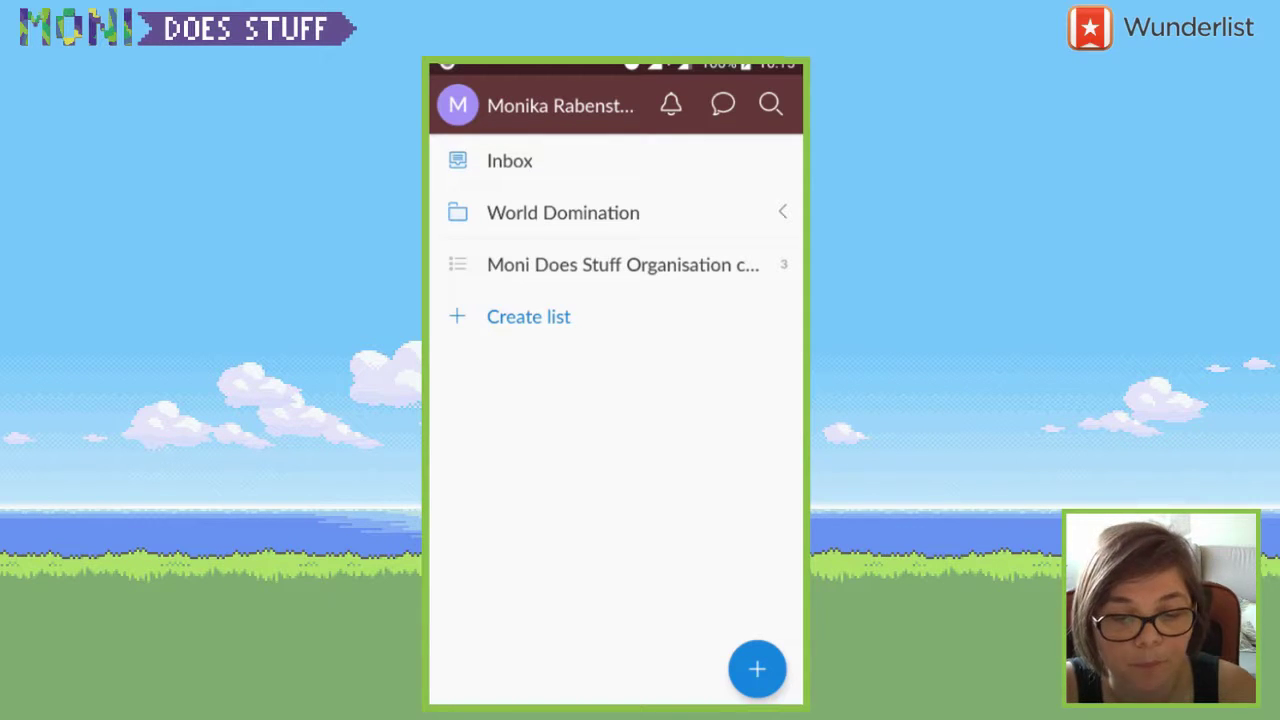
- Open the copied organisation list on the phone and start a new to-do entry
click(623, 264)
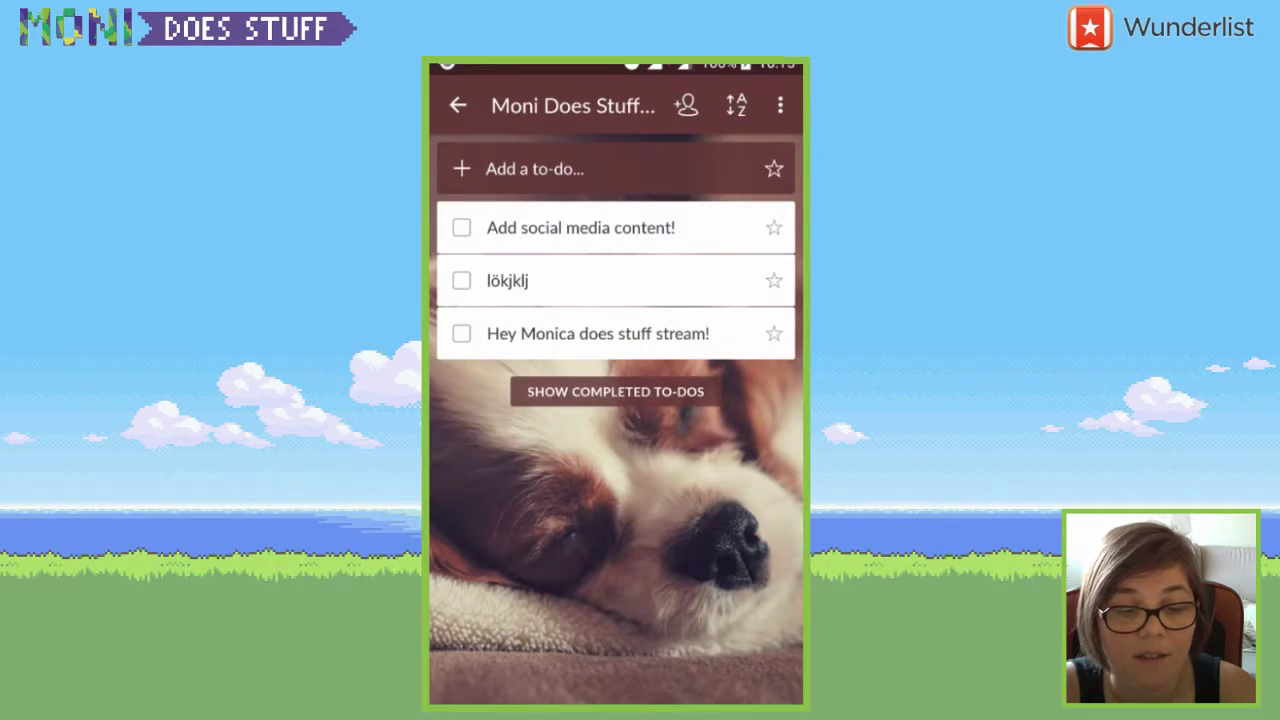
click(535, 168)
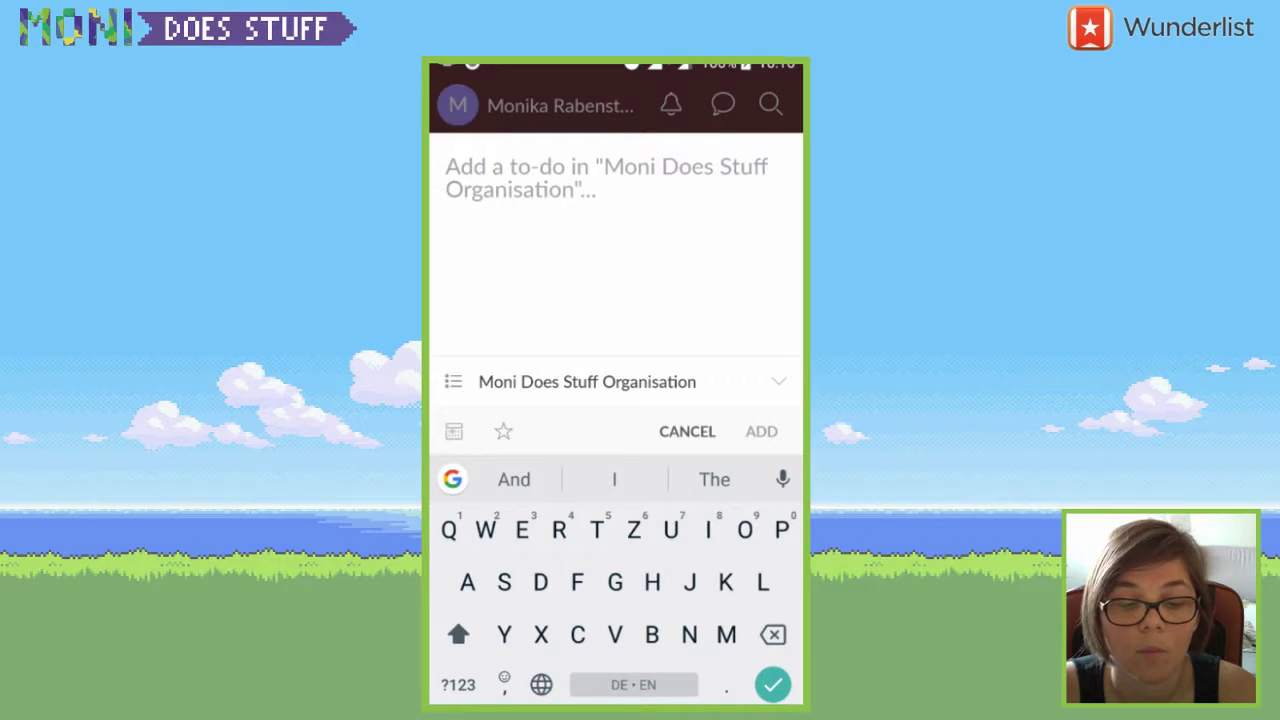
- Add the to-do 'Go back to desktpp because you idiot forgot about the chrome extension 🤣🤣'
text(Go back to )
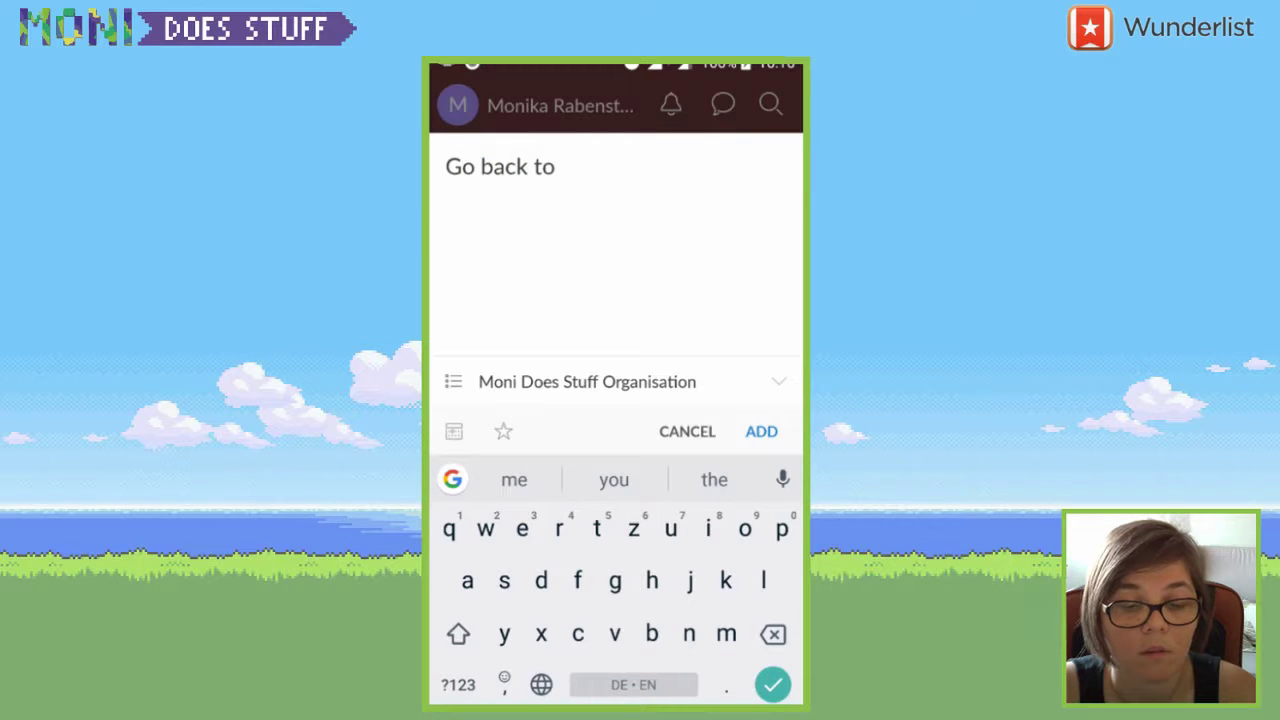
text(desktpp)
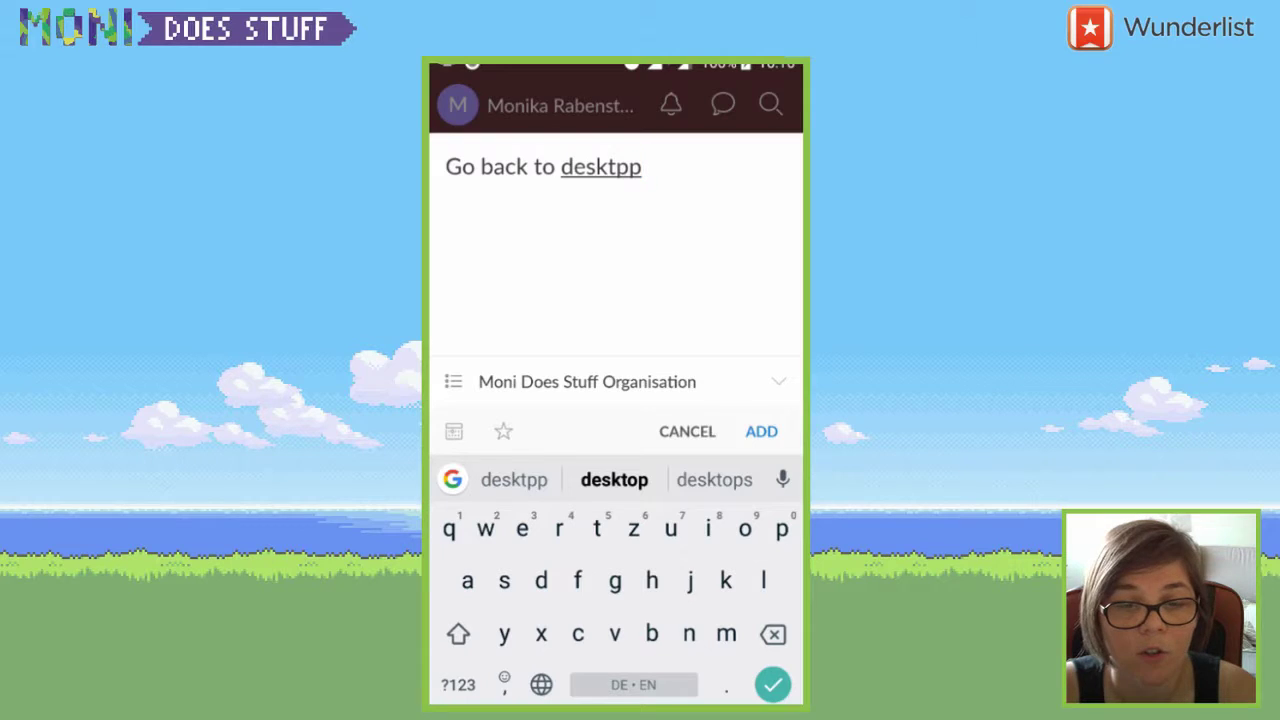
key(BackSpace)
key(BackSpace)
text(op because you idiot)
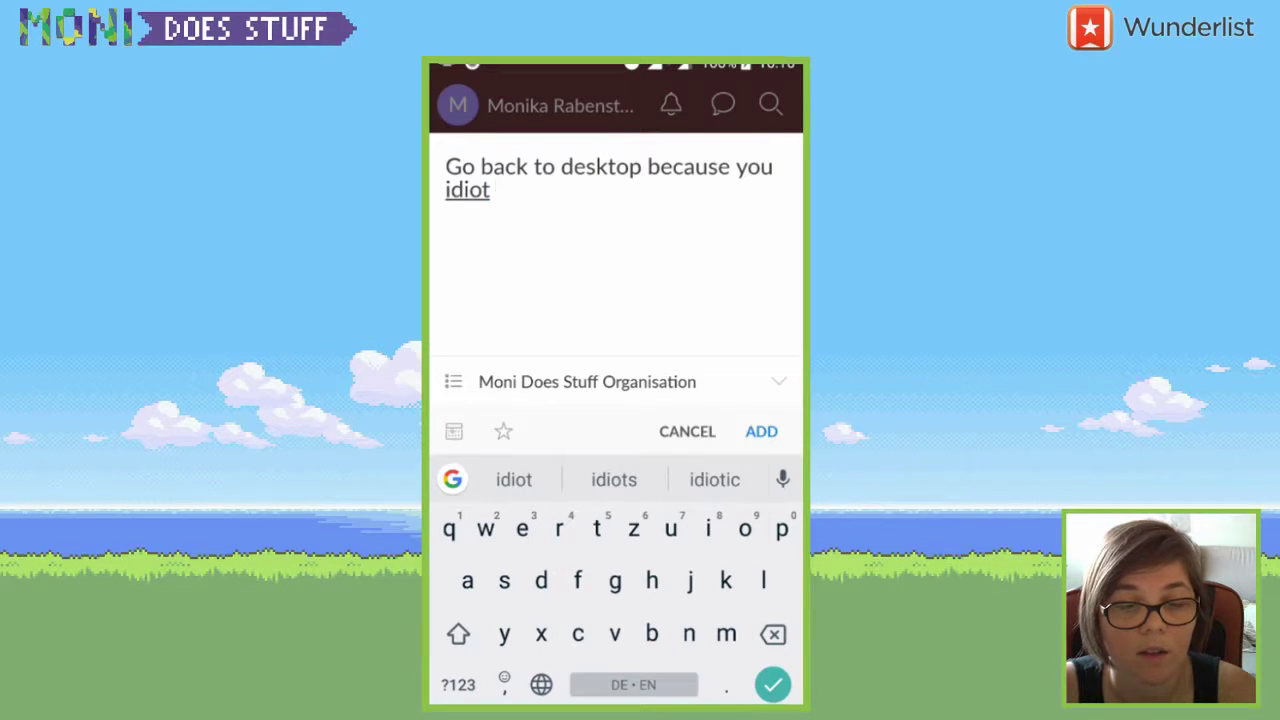
text( forgot about the chrome extension)
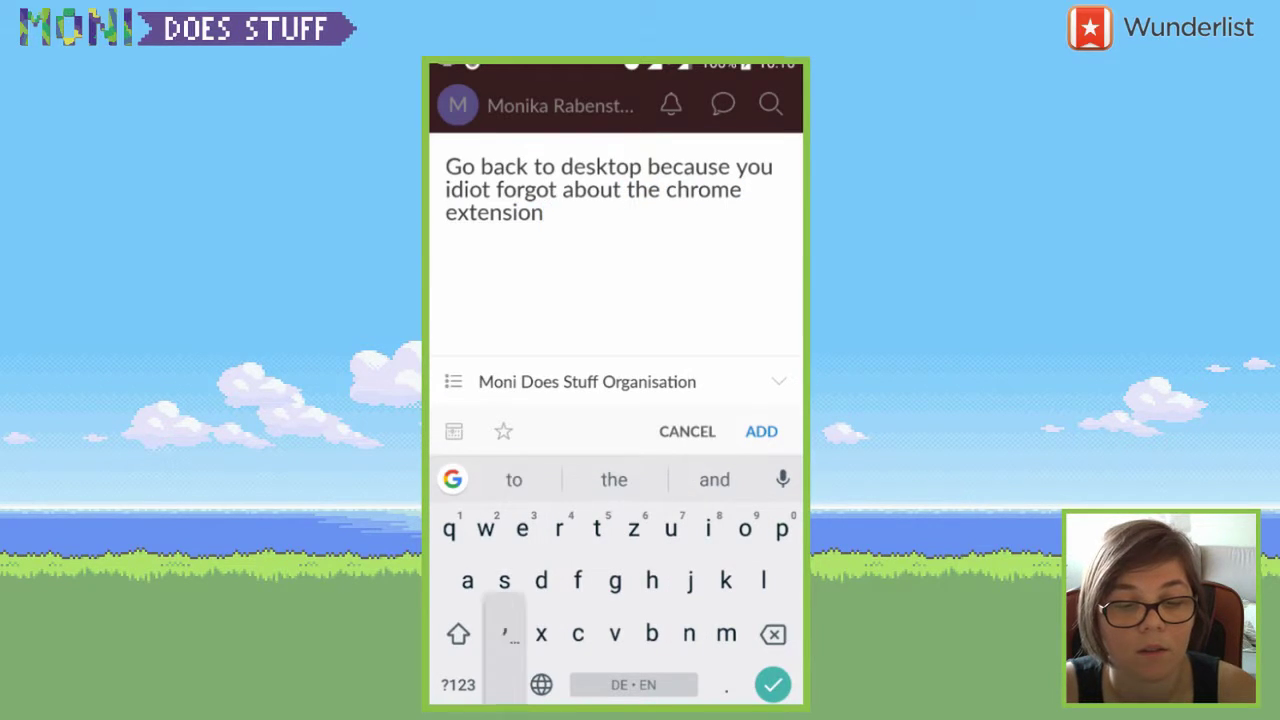
click(505, 634)
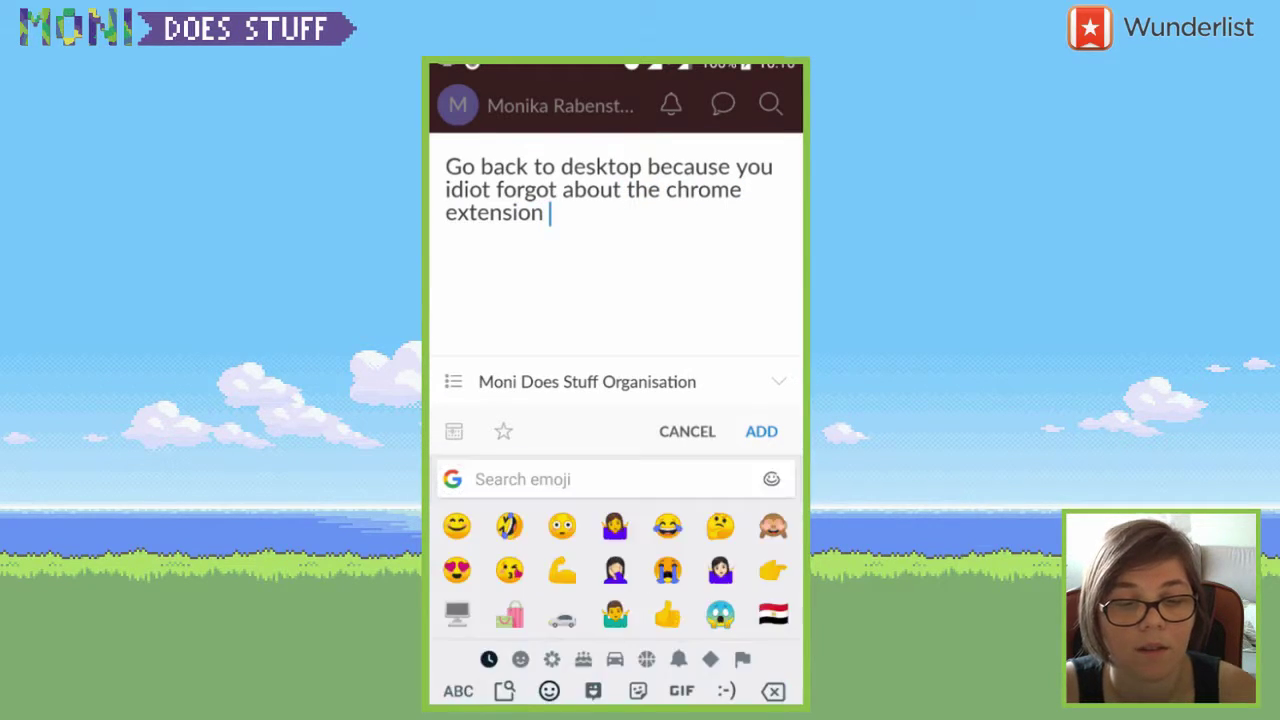
text(🤣🤣)
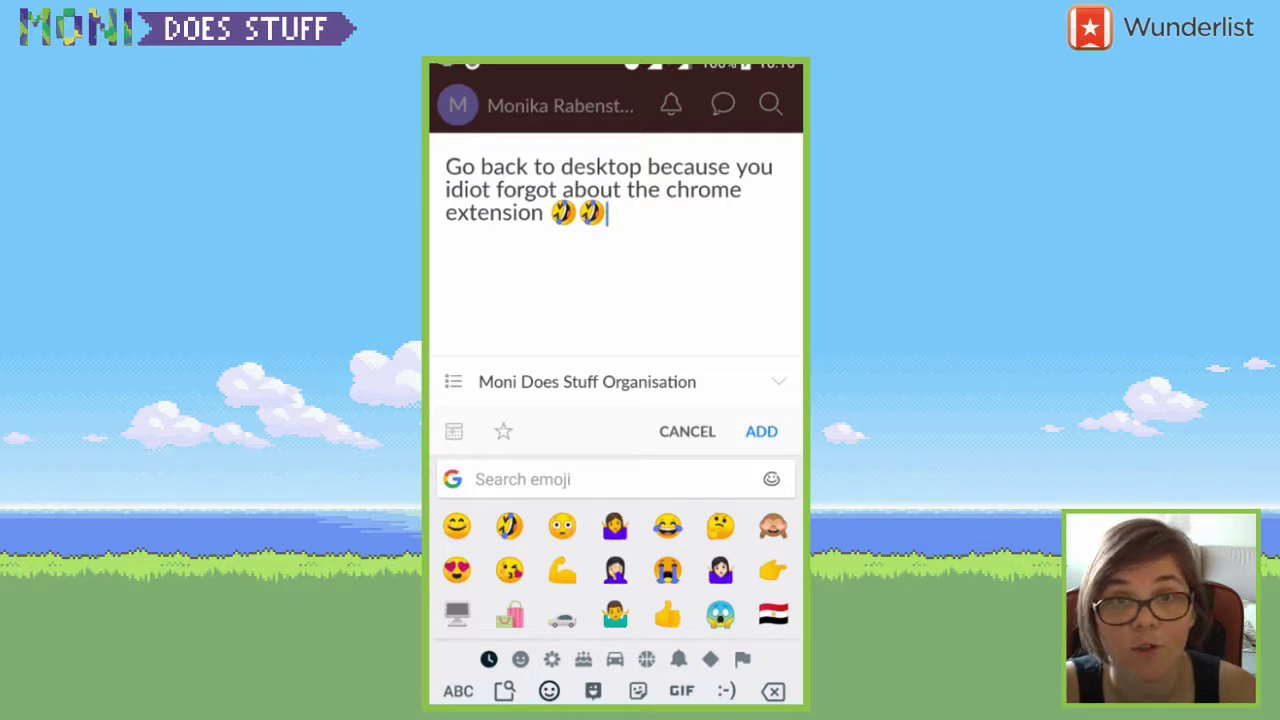
click(761, 431)
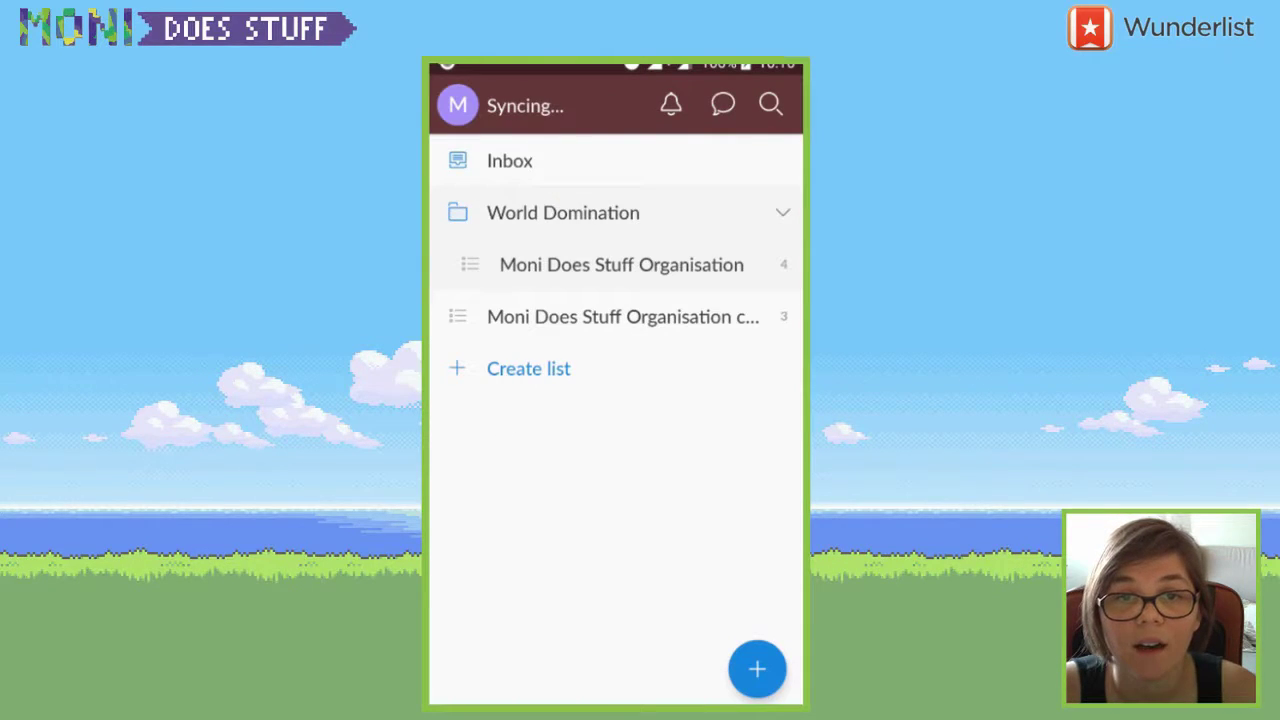
- Tick off lökjklj and the stream-greeting to-do in Moni Does Stuff Organisation, then go back
click(621, 264)
click(520, 168)
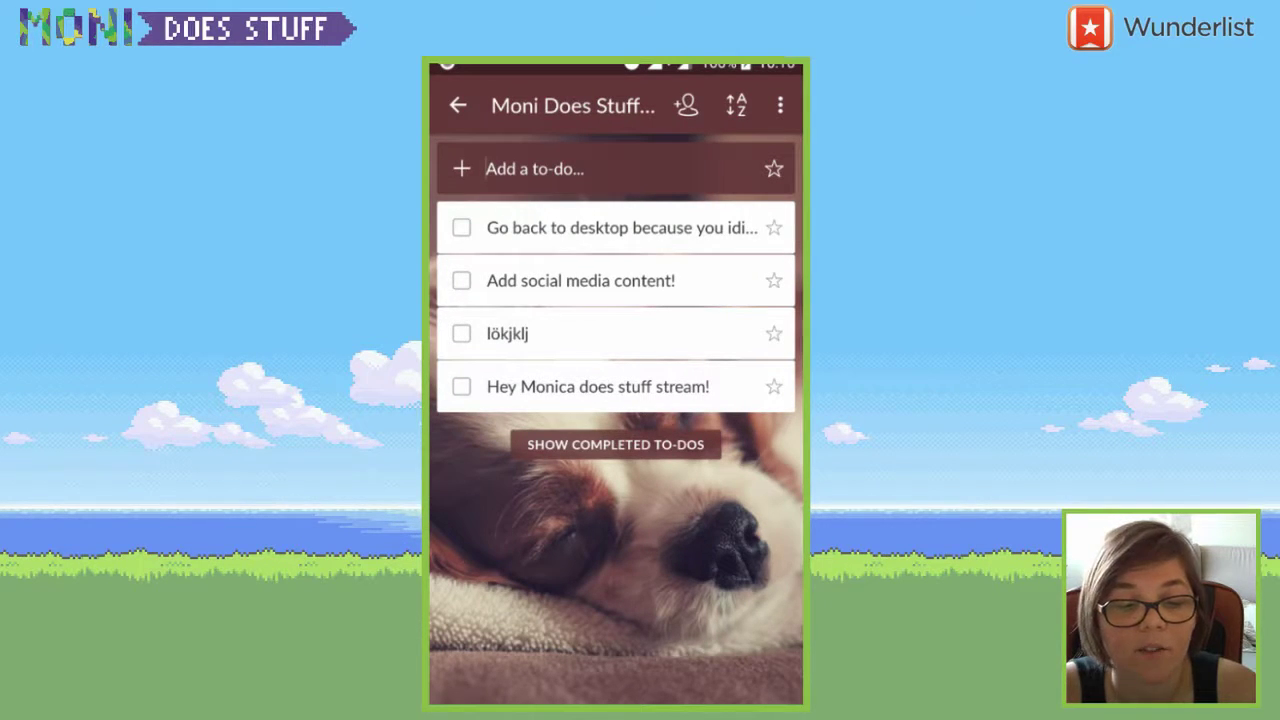
click(461, 333)
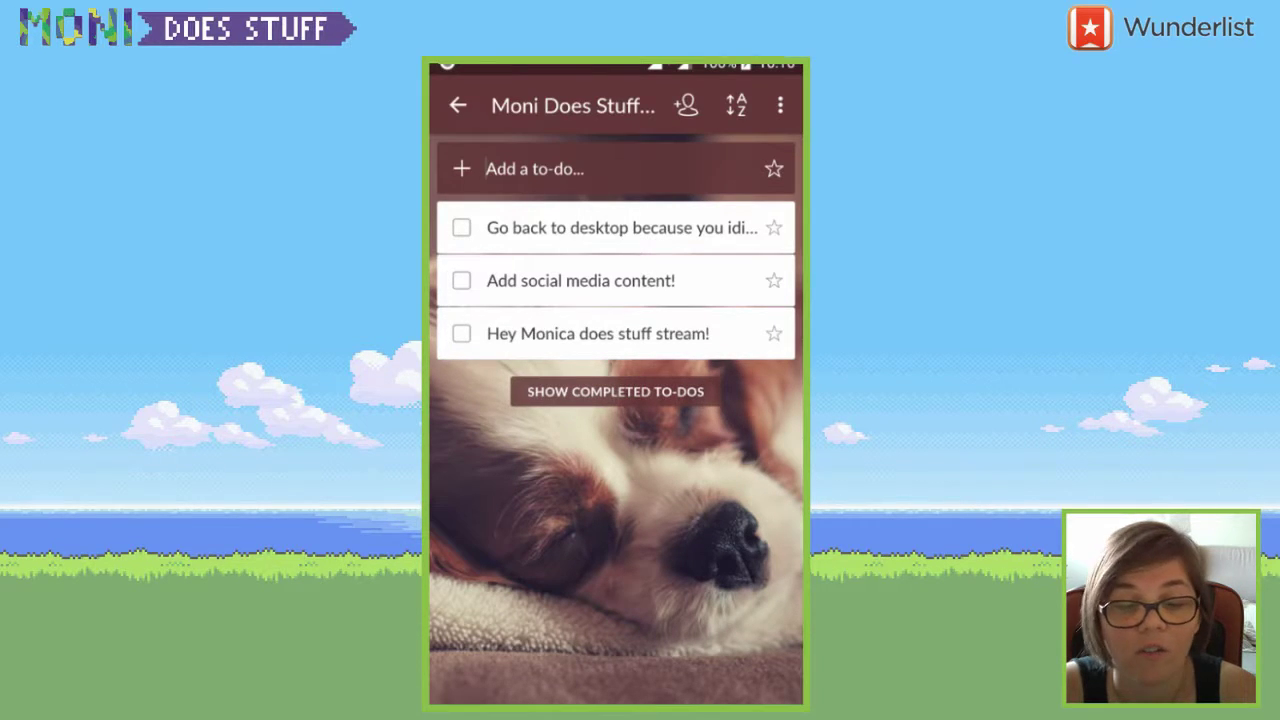
click(461, 333)
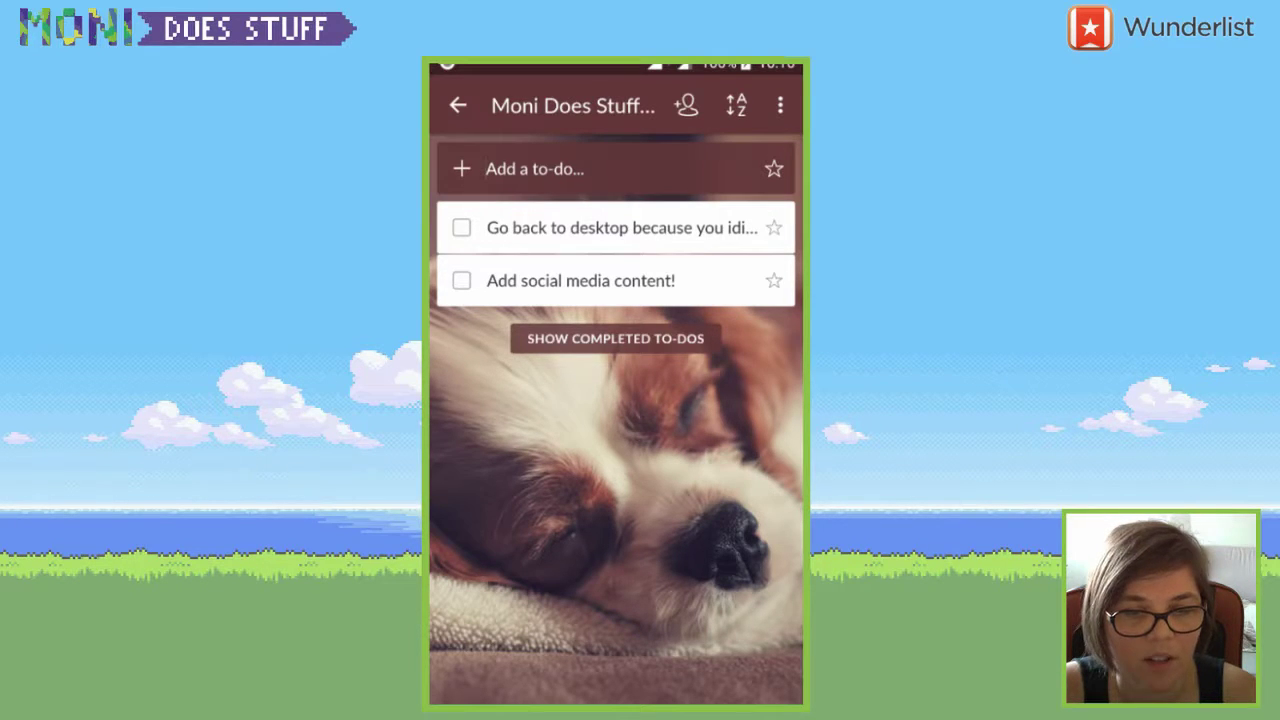
click(780, 105)
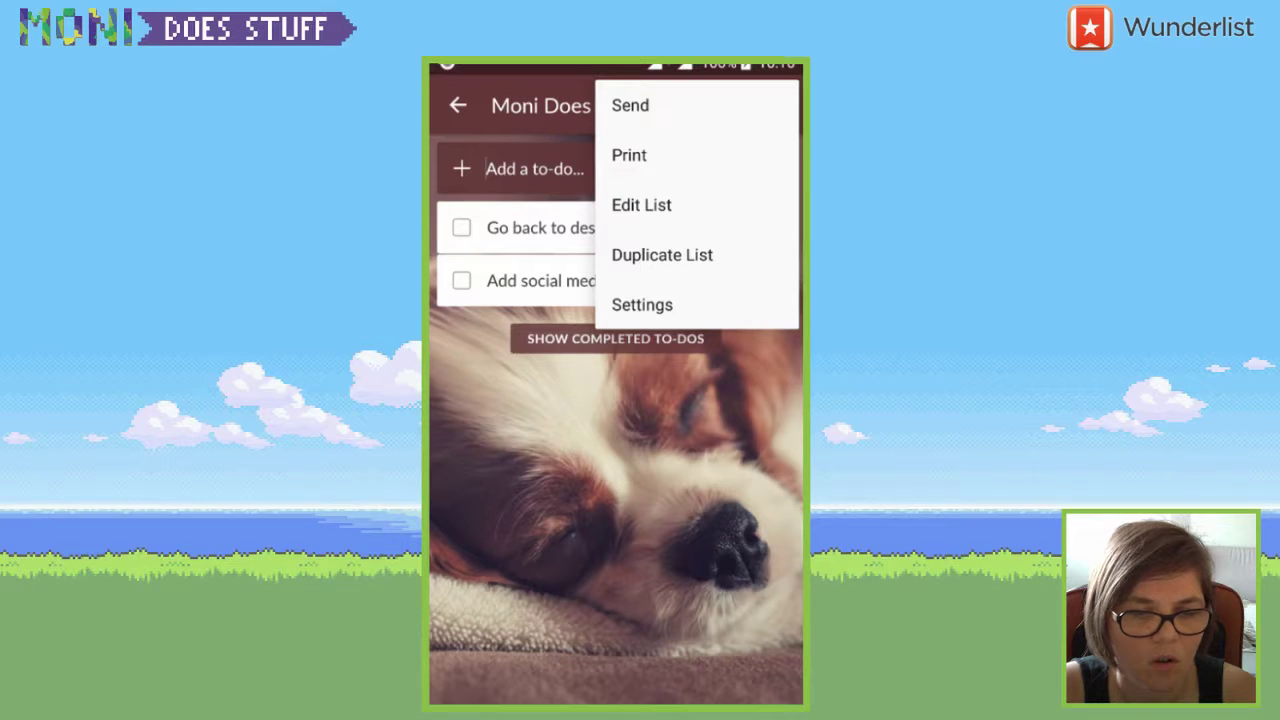
key(Escape)
key(Escape)
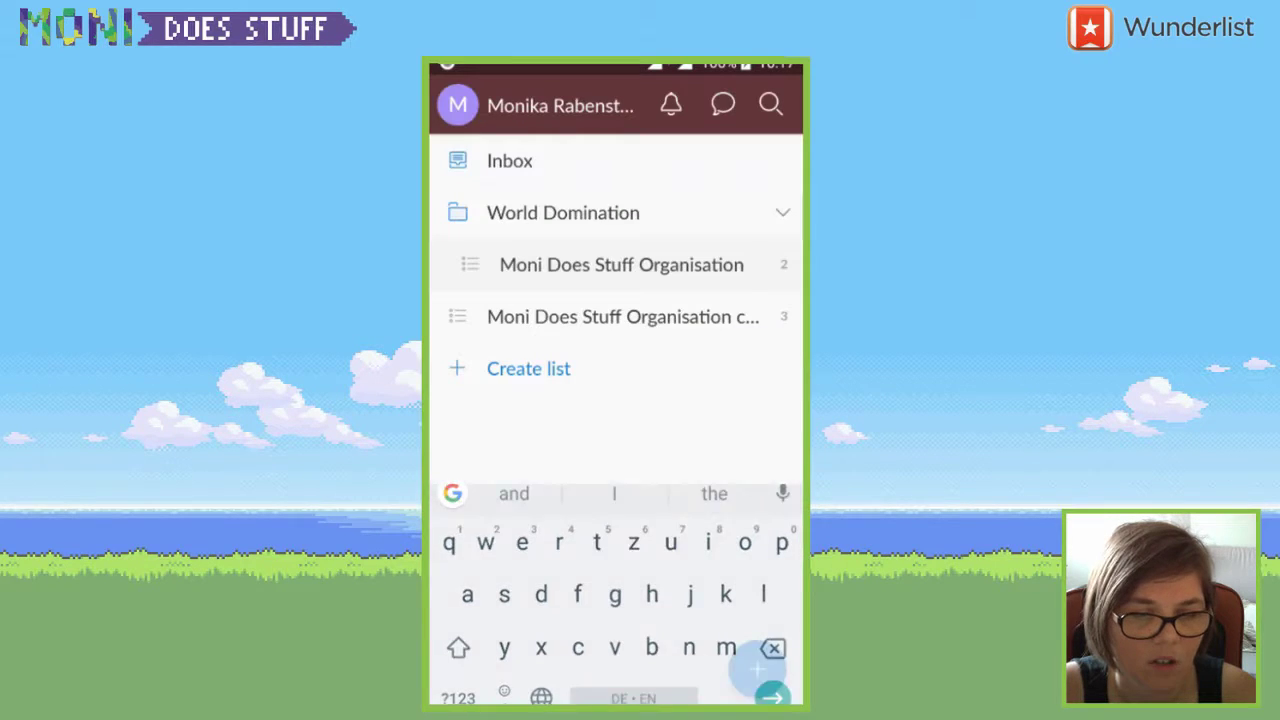
key(Escape)
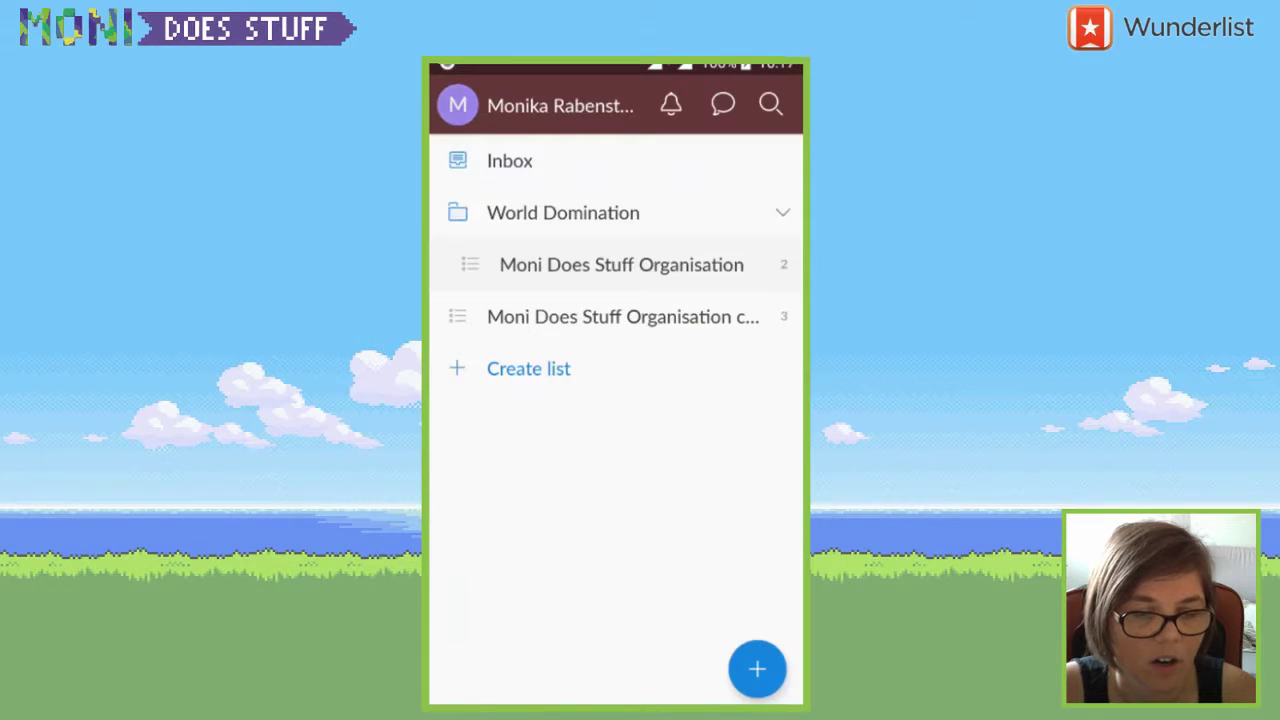
click(540, 105)
click(616, 314)
scroll(616, 500, down, 3)
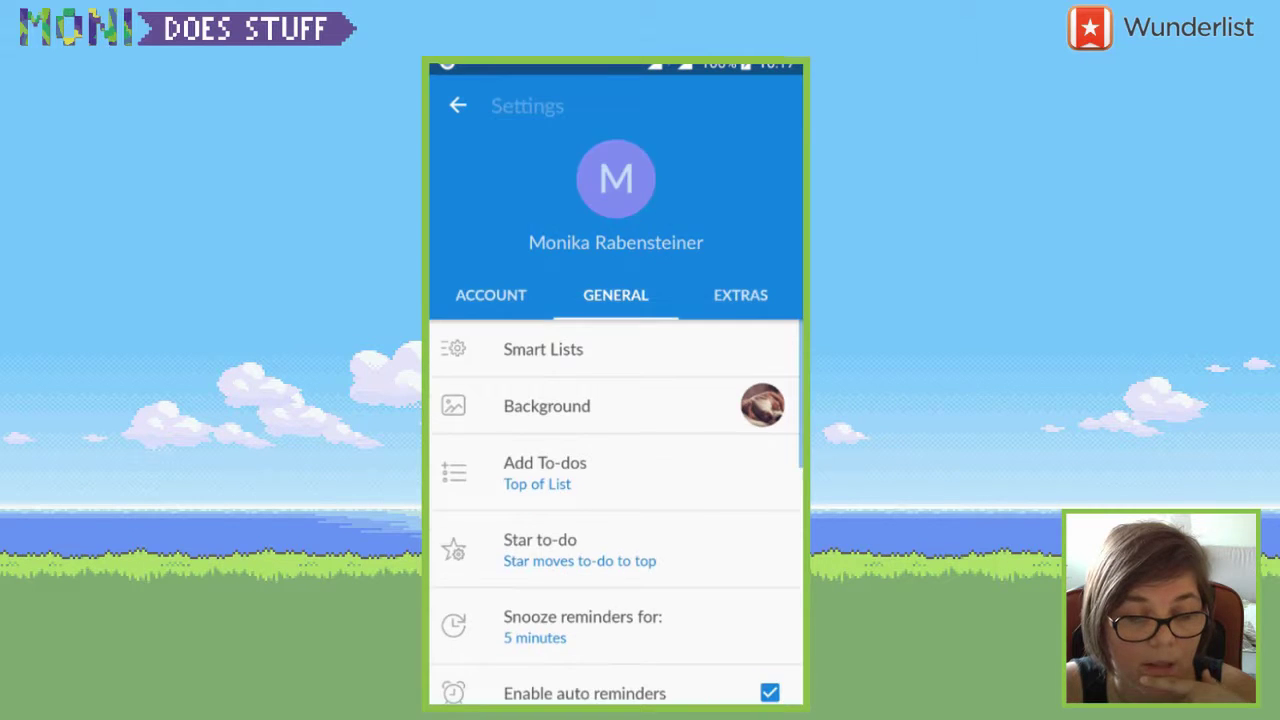
scroll(616, 450, down, 2)
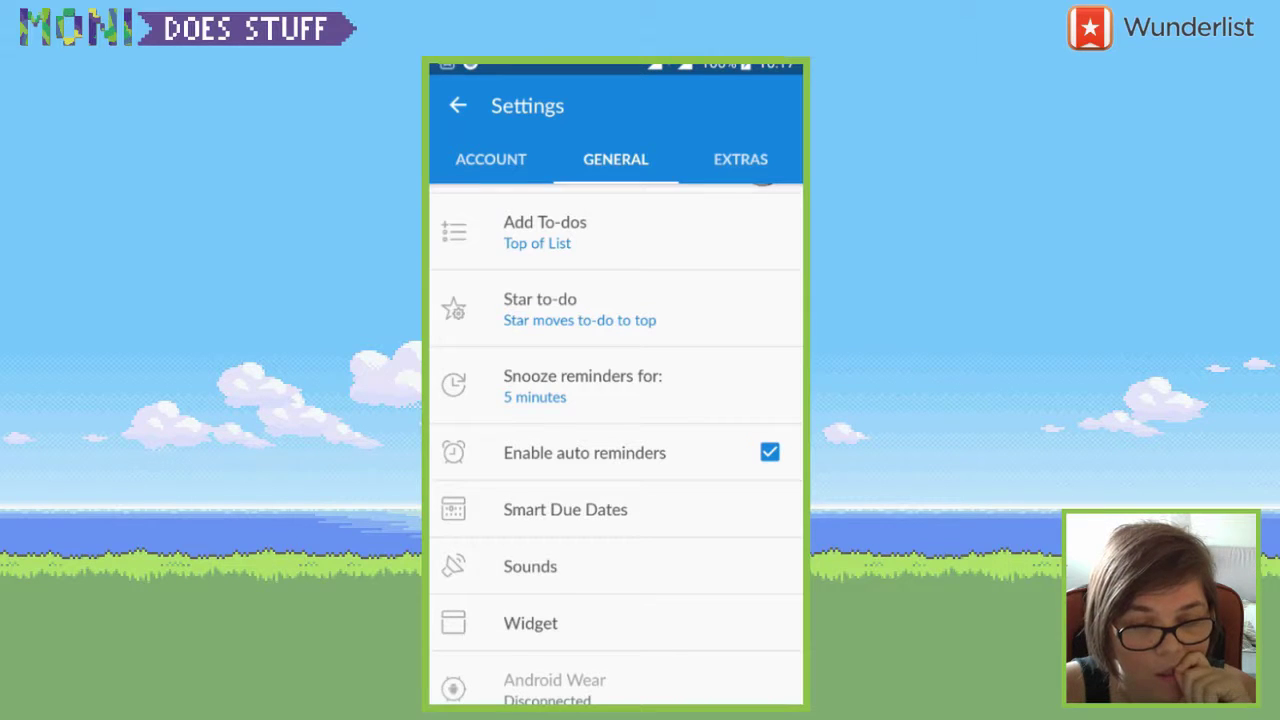
scroll(616, 450, down, 1)
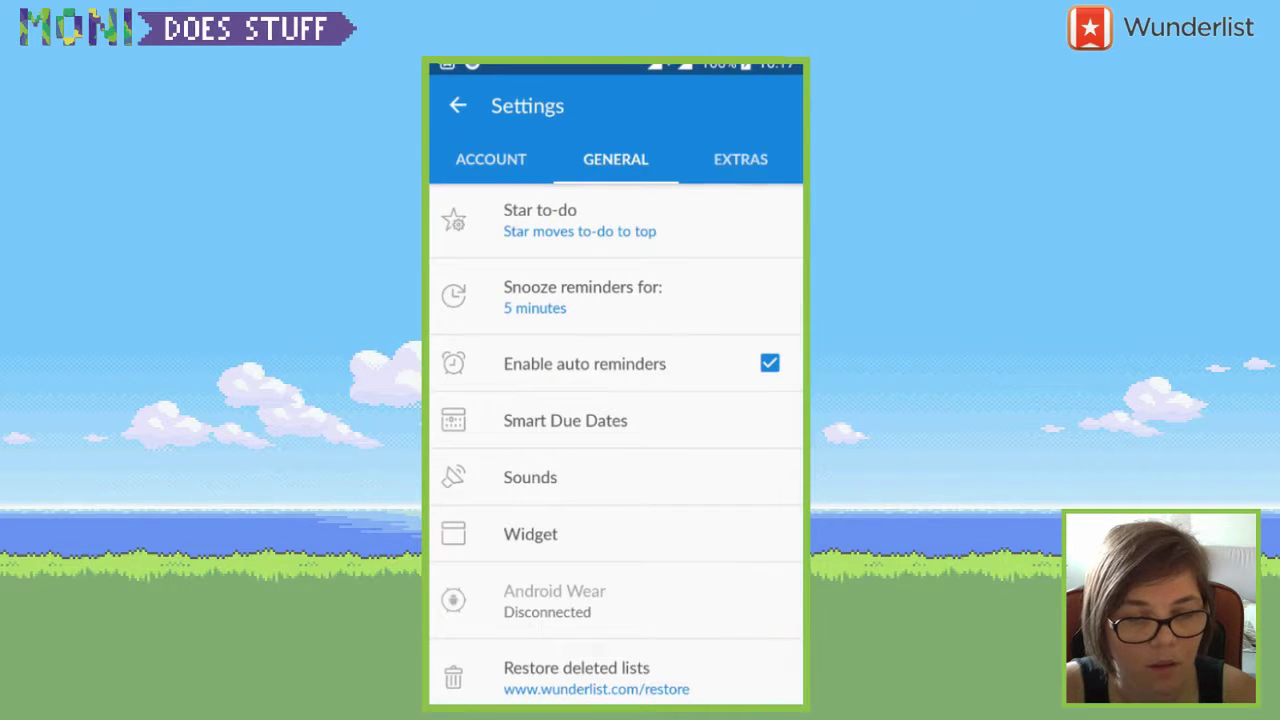
drag(616, 64, 616, 410)
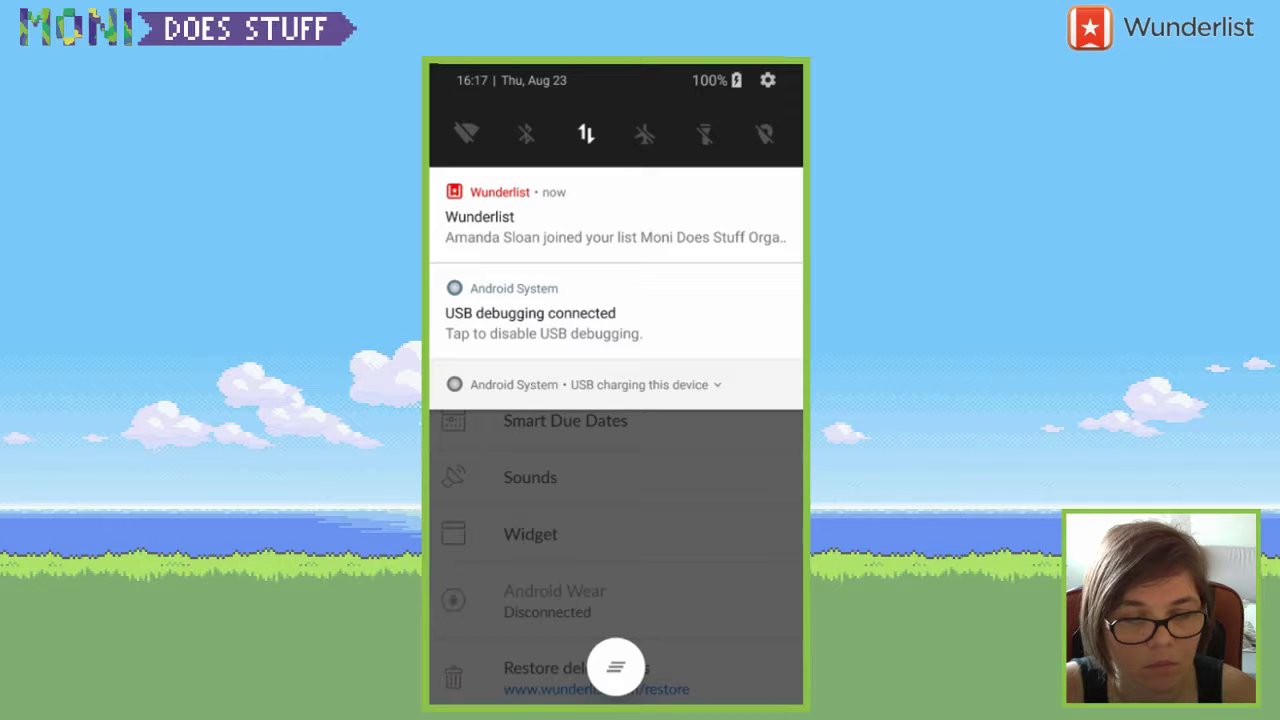
click(615, 215)
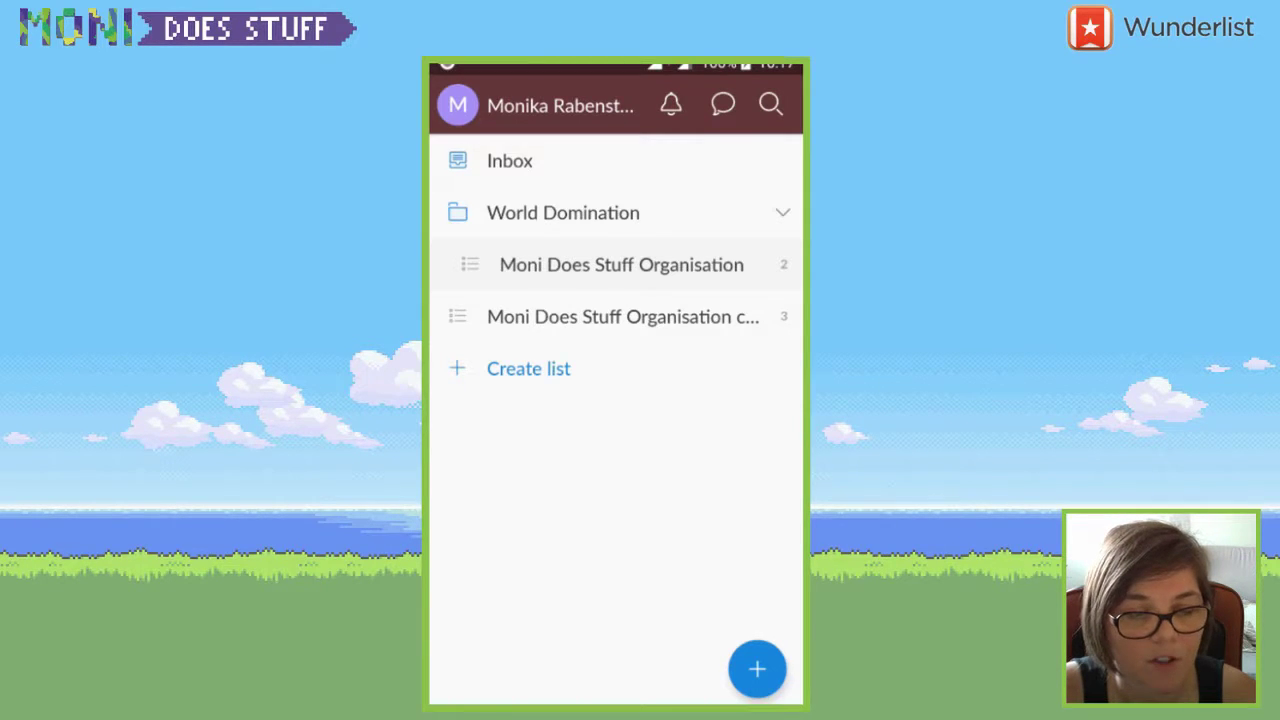
click(458, 105)
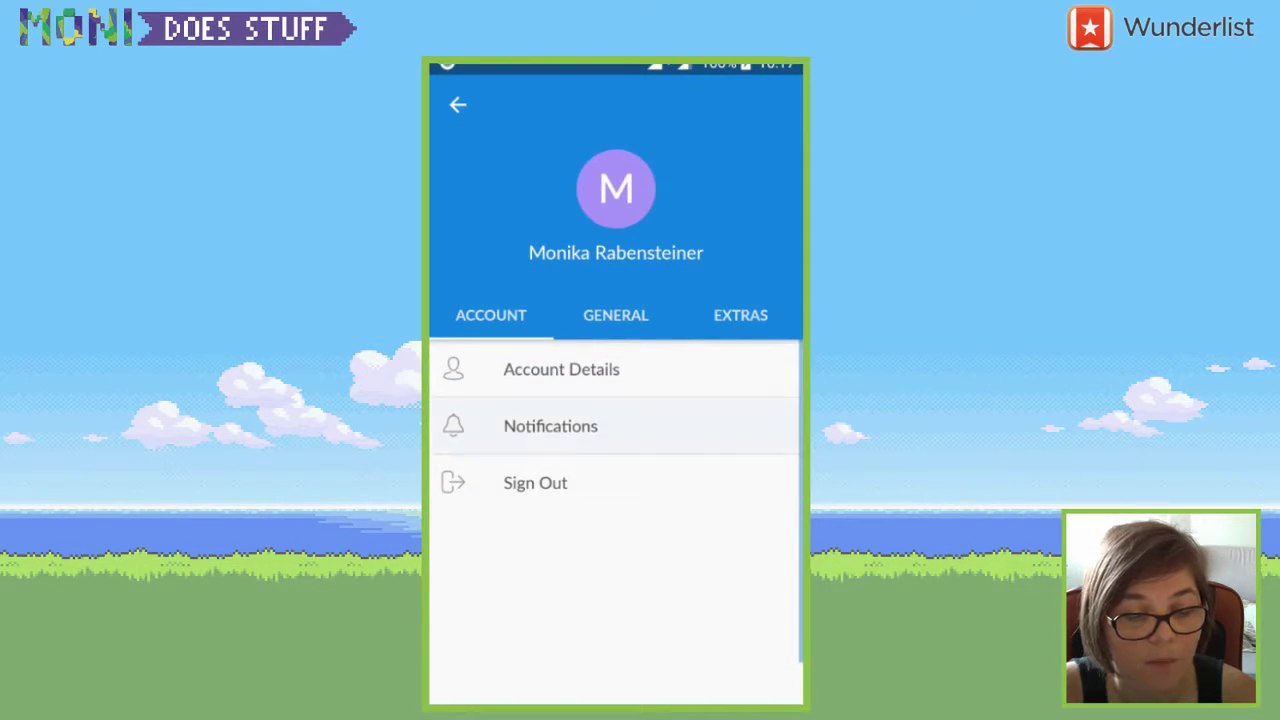
click(550, 426)
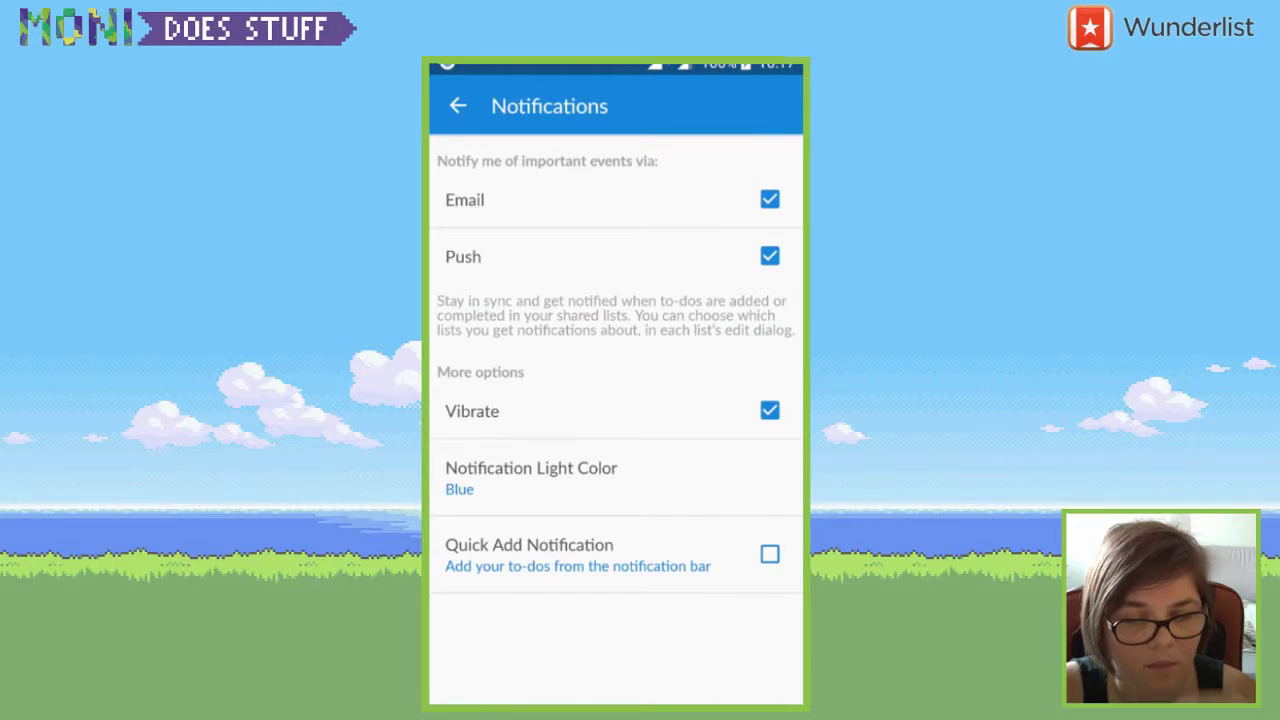
click(458, 105)
click(616, 307)
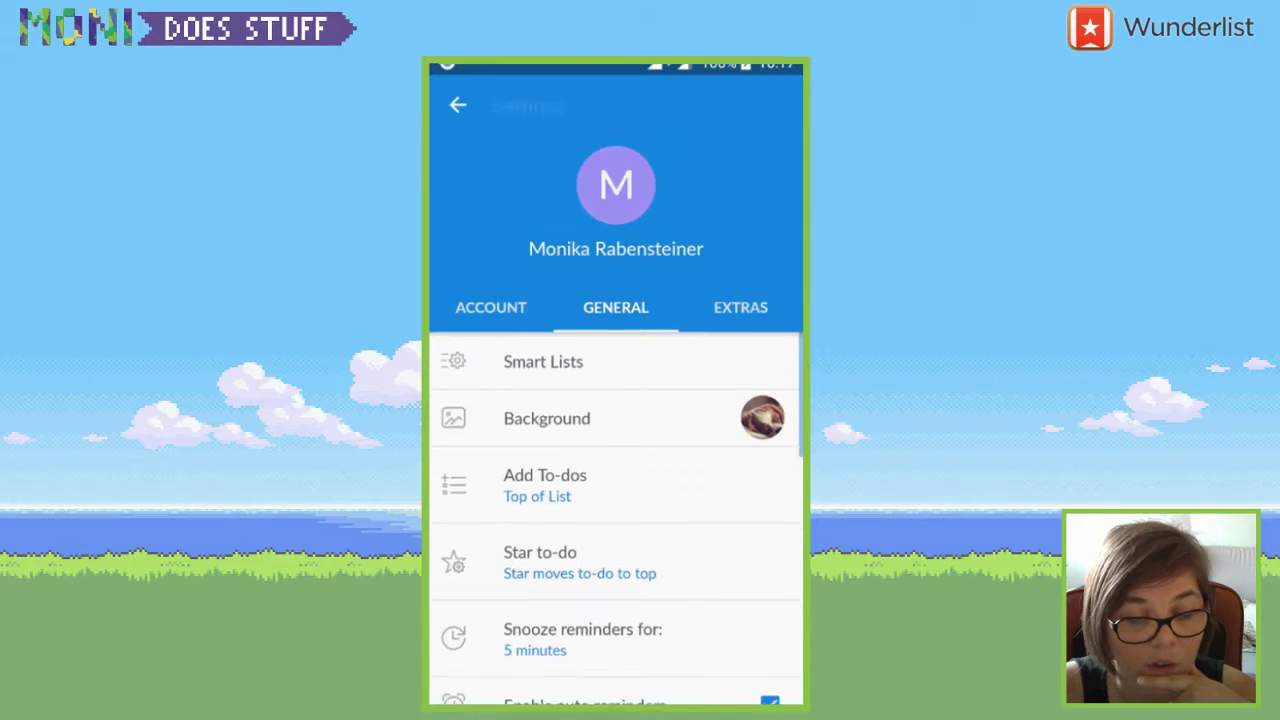
scroll(616, 520, down, 3)
scroll(616, 520, up, 5)
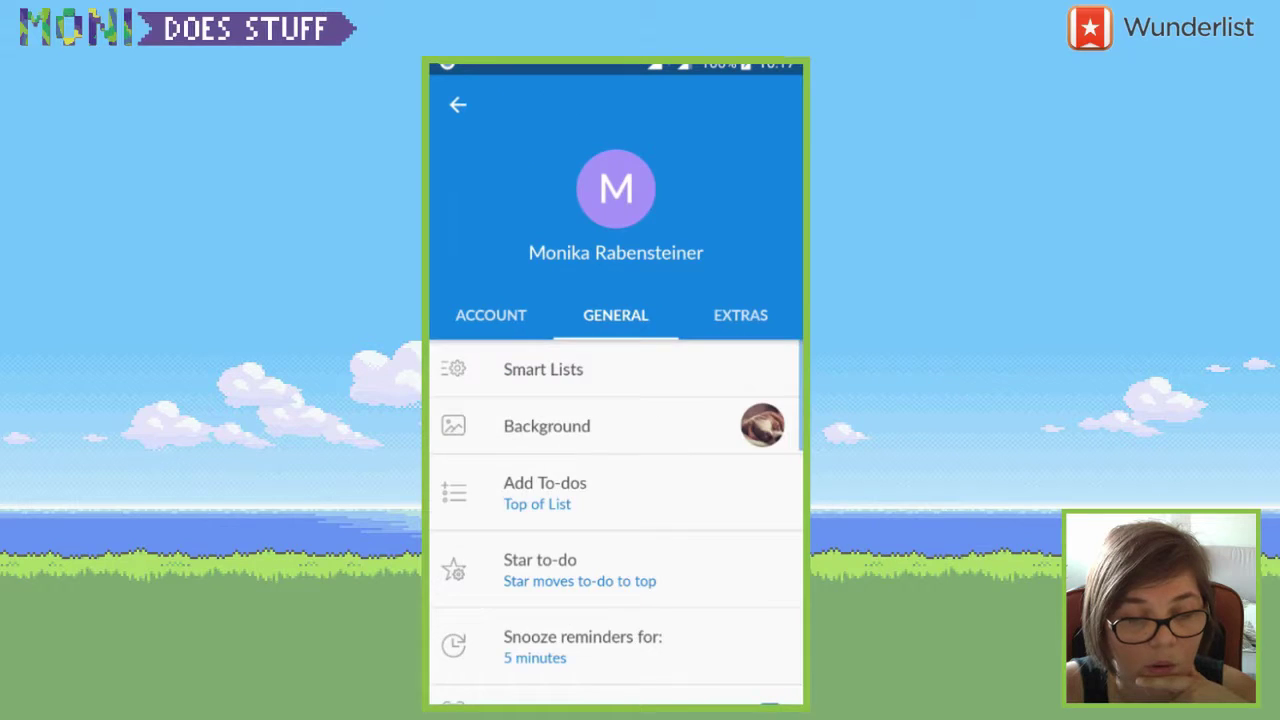
drag(700, 520, 480, 520)
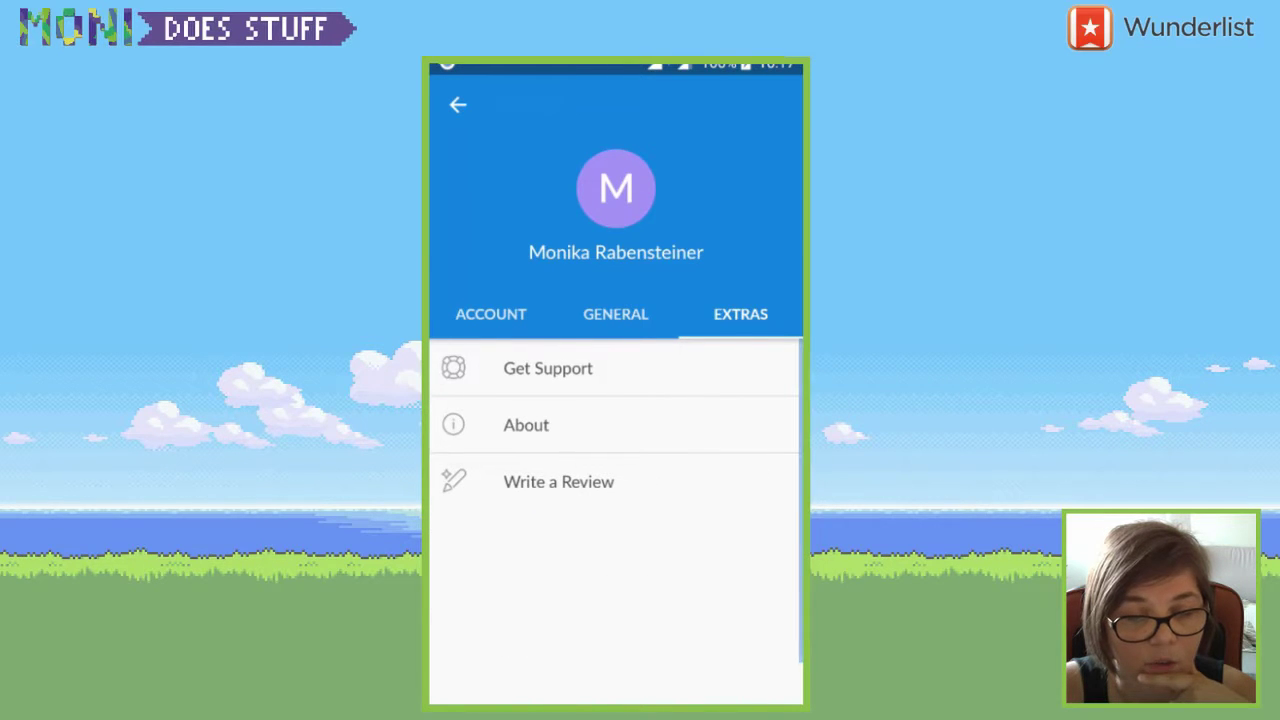
- Leave settings and open the activity feed, finding it empty
key(Escape)
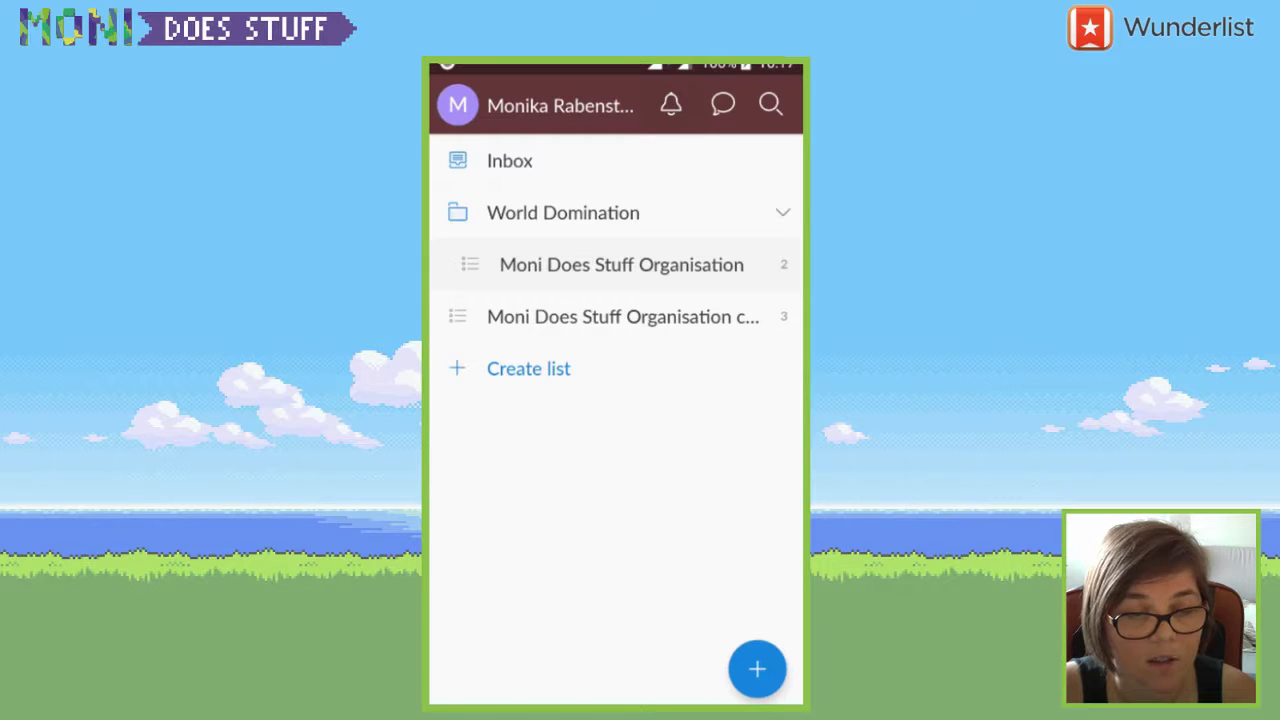
click(671, 104)
key(Escape)
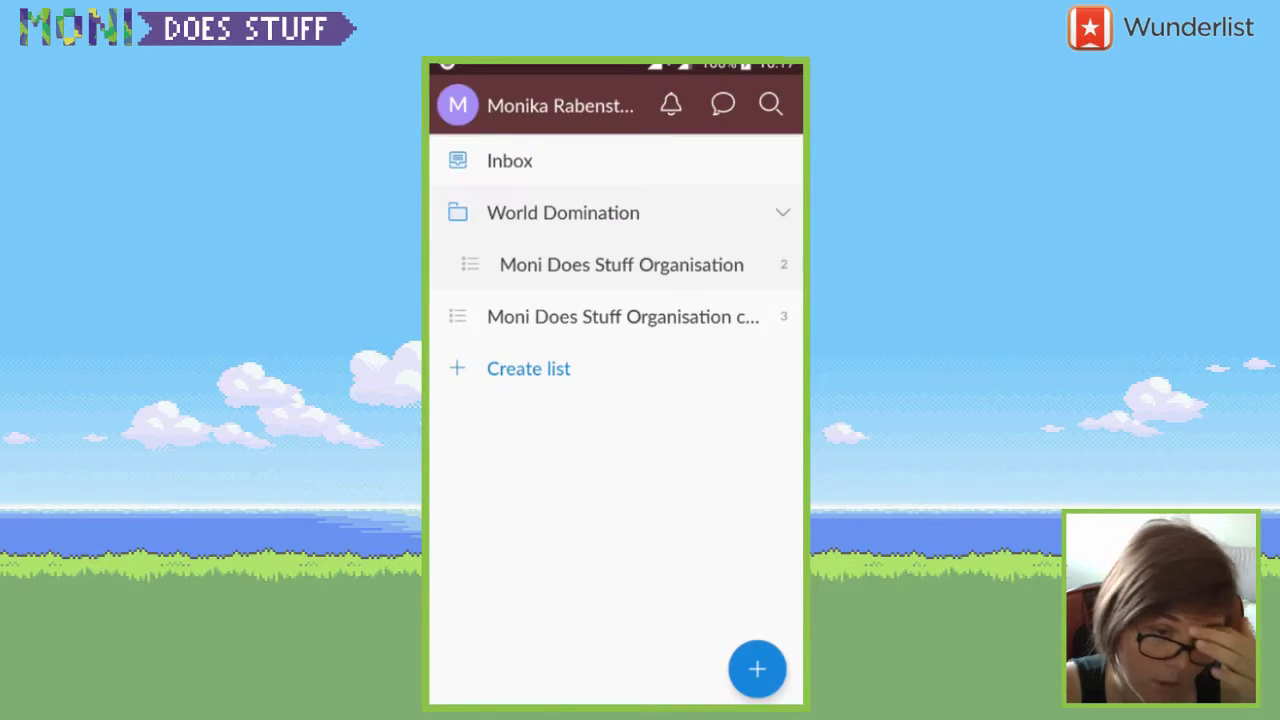
click(671, 104)
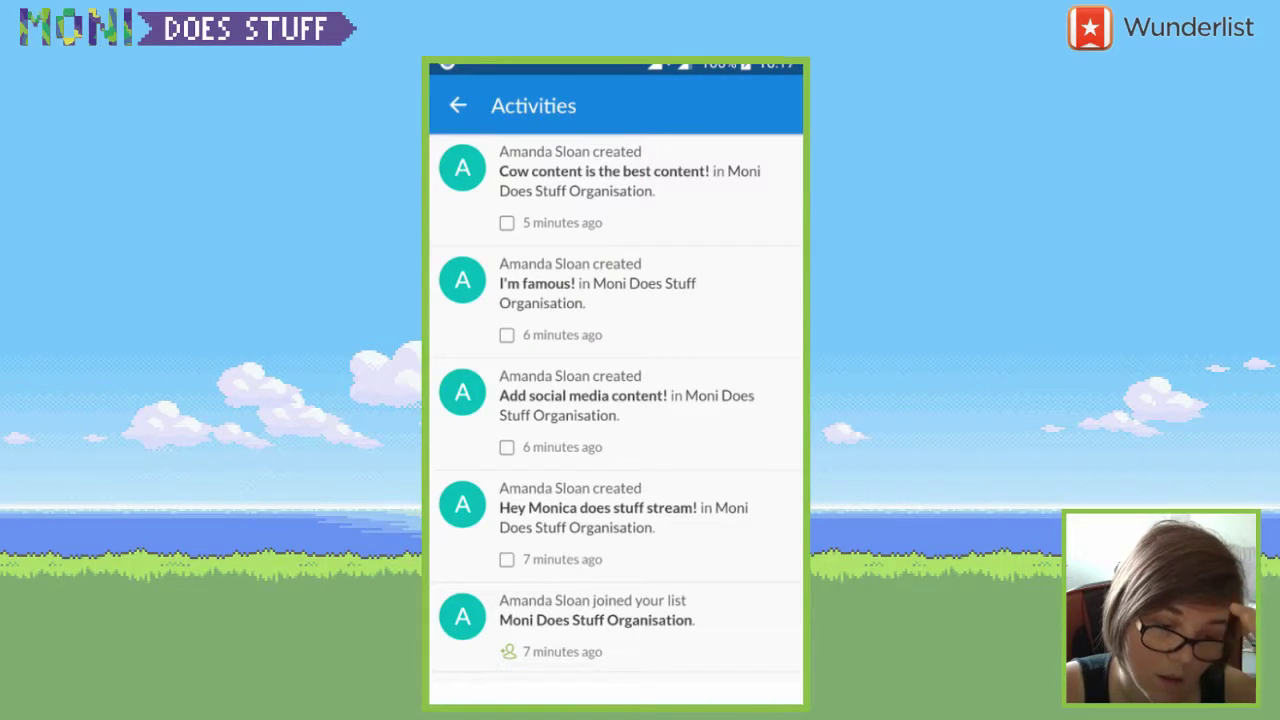
key(Escape)
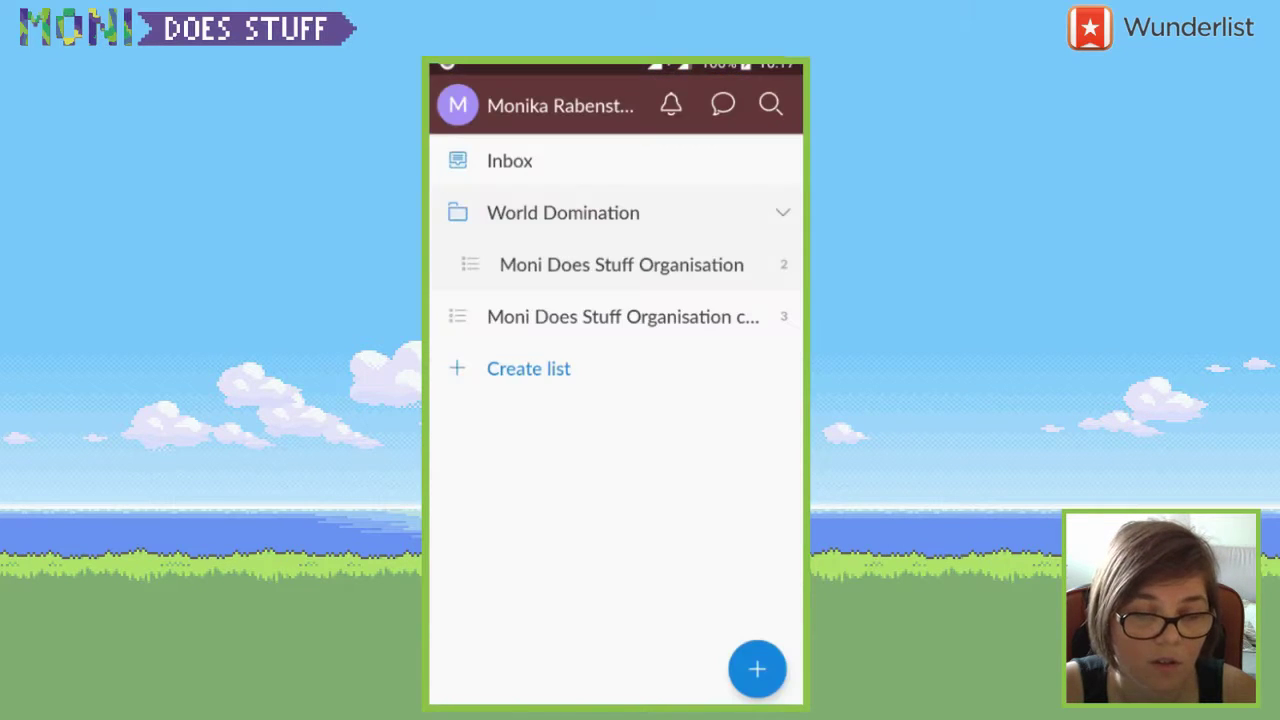
click(671, 104)
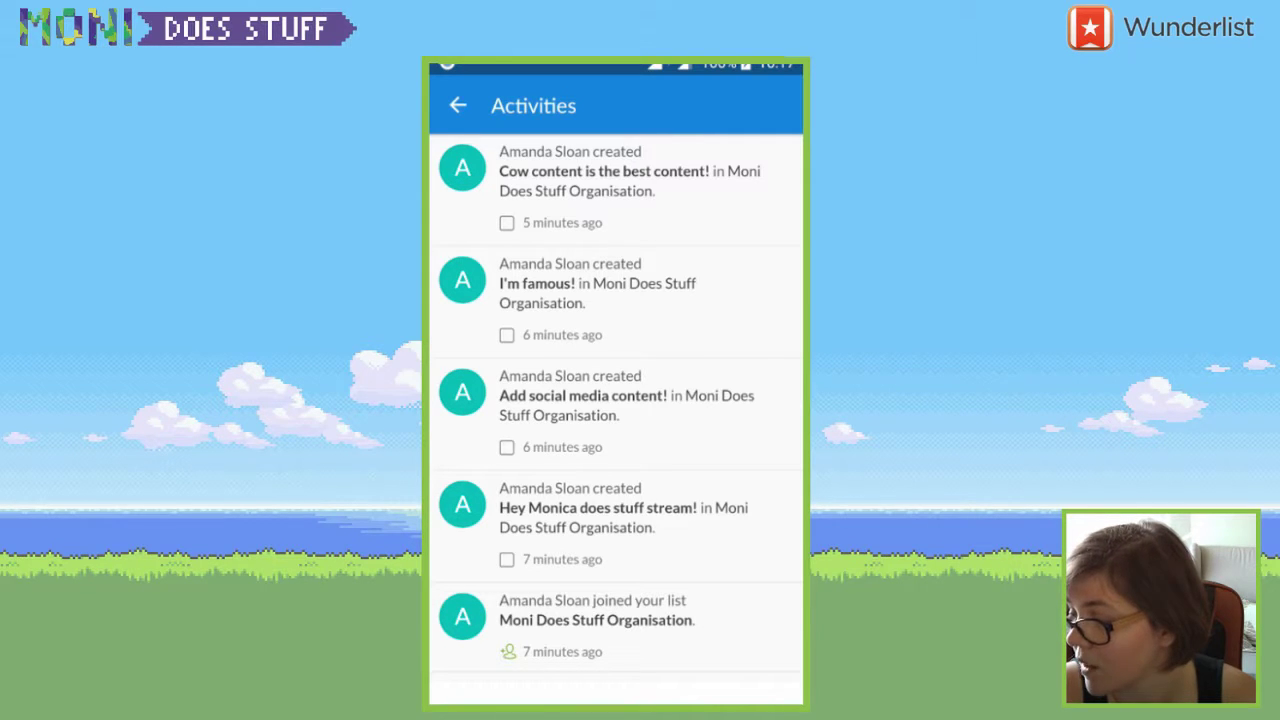
key(Escape)
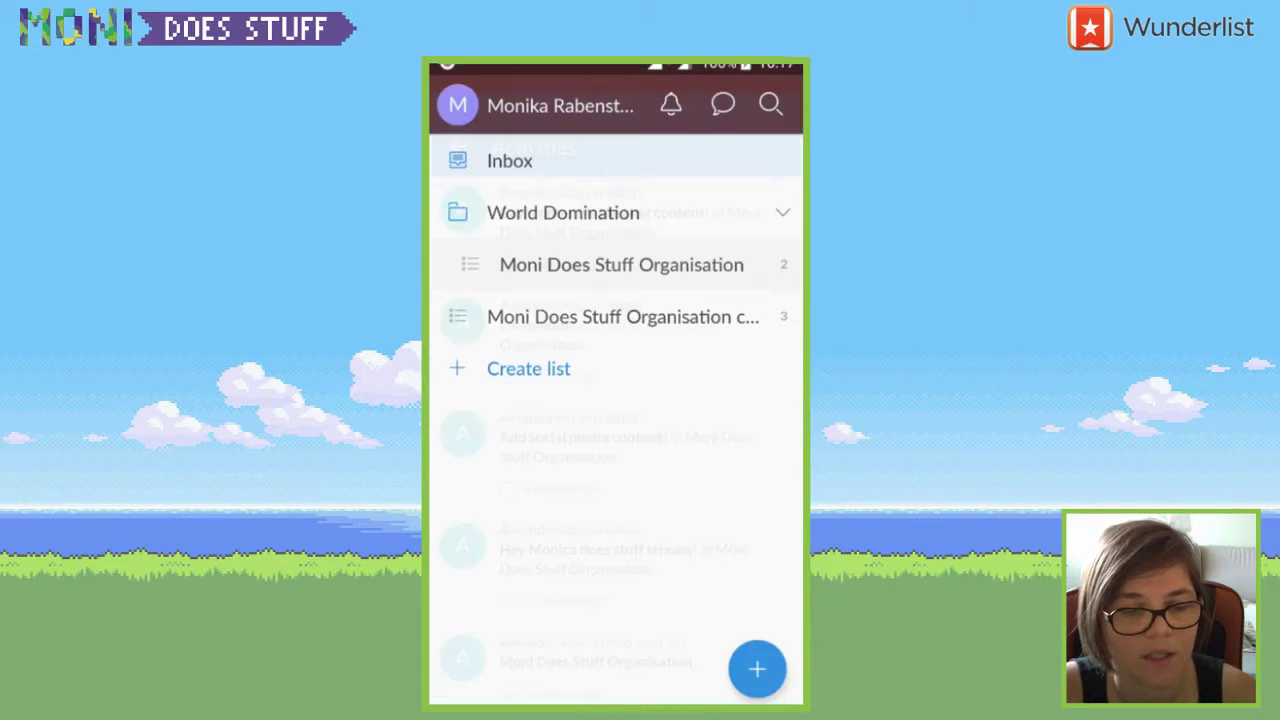
- Voice-search the to-dos for 'it again', which finds no matches
click(770, 104)
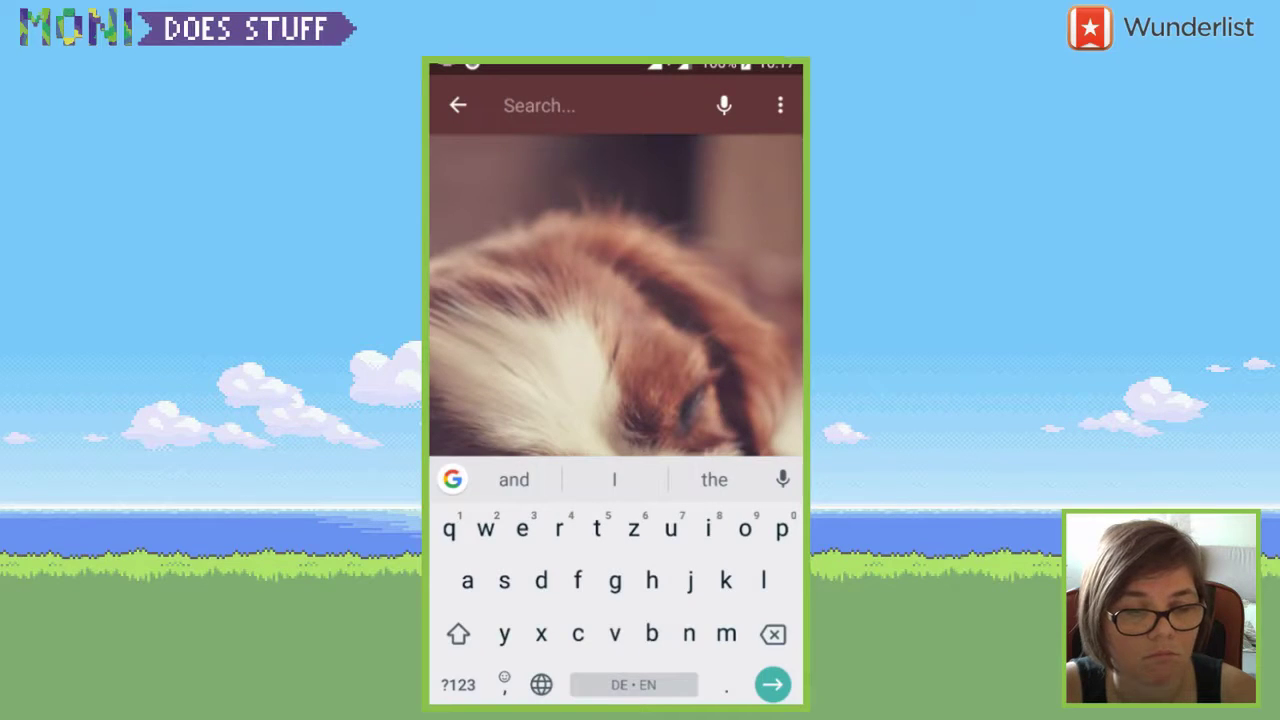
key(Escape)
click(621, 264)
click(723, 103)
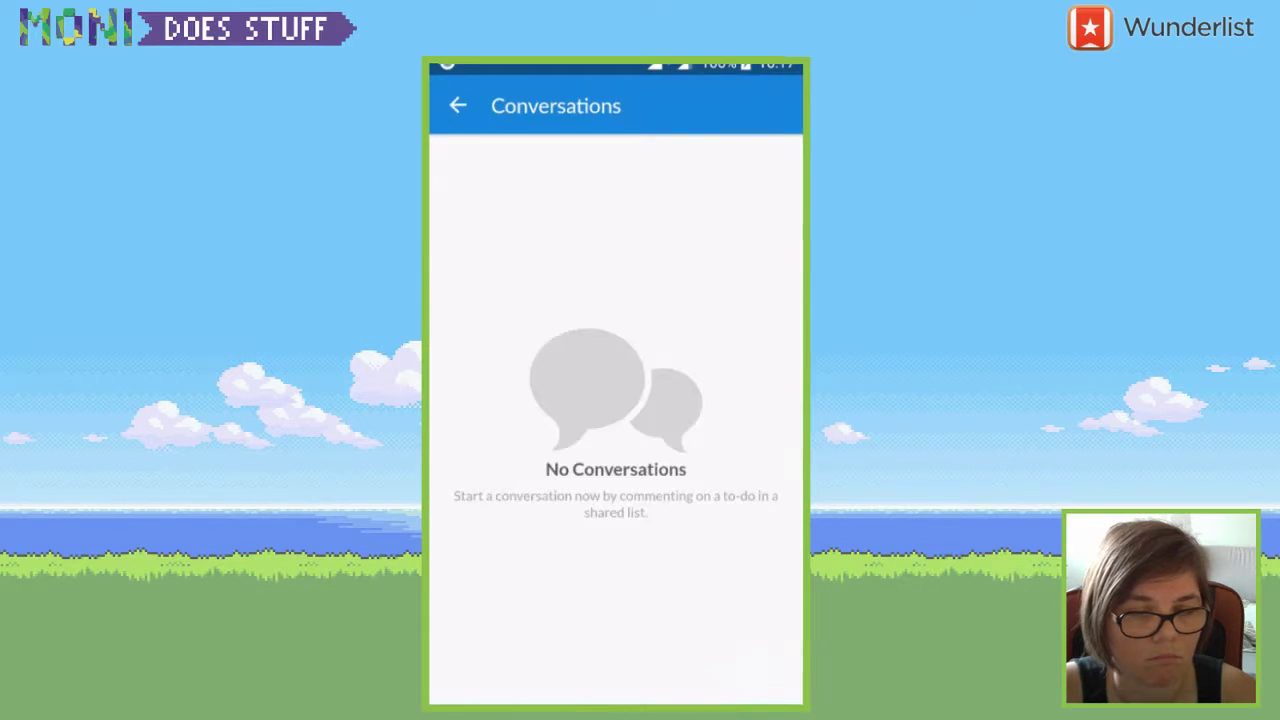
key(Escape)
click(768, 104)
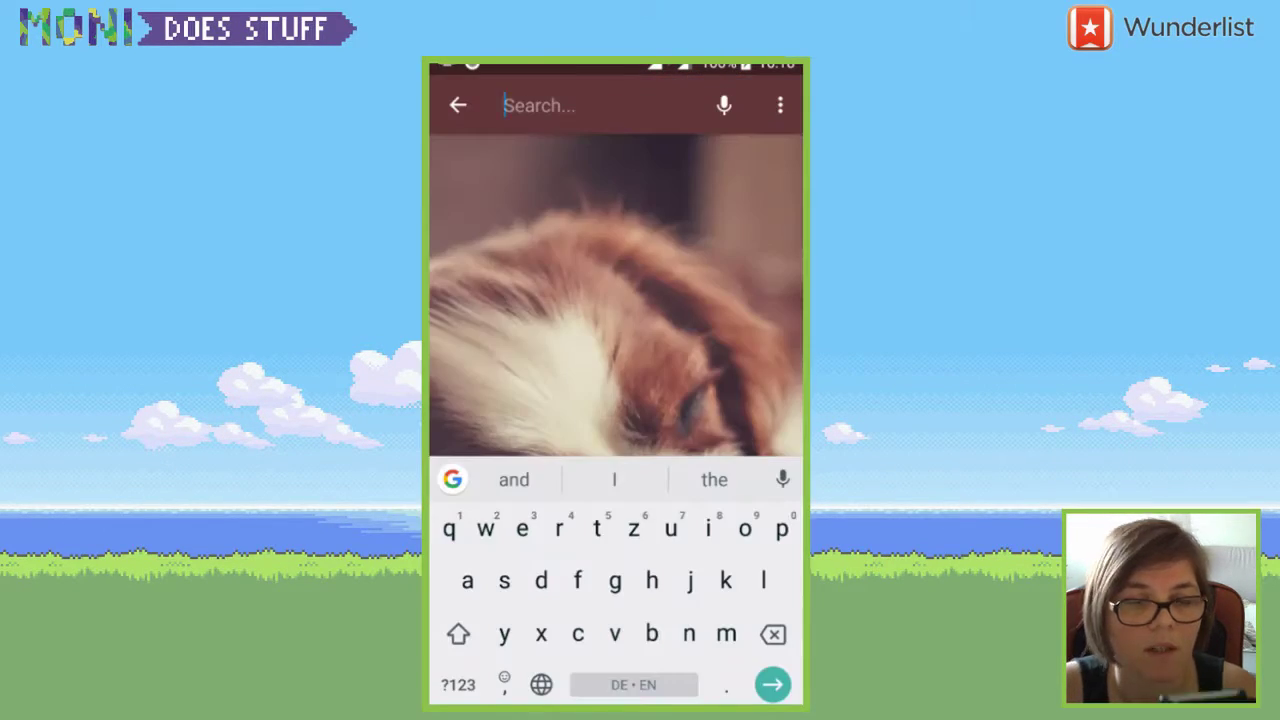
click(724, 105)
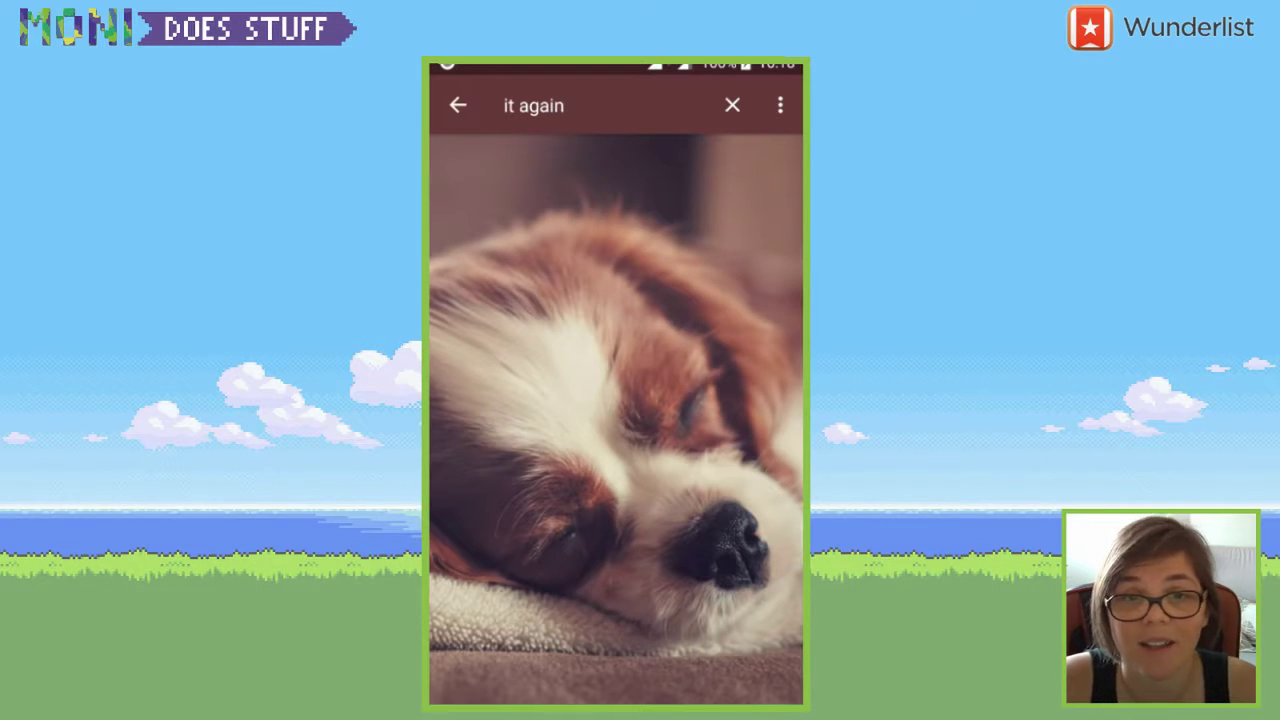
- Clear and close the to-do search, open Account settings, and browse the General settings
click(732, 105)
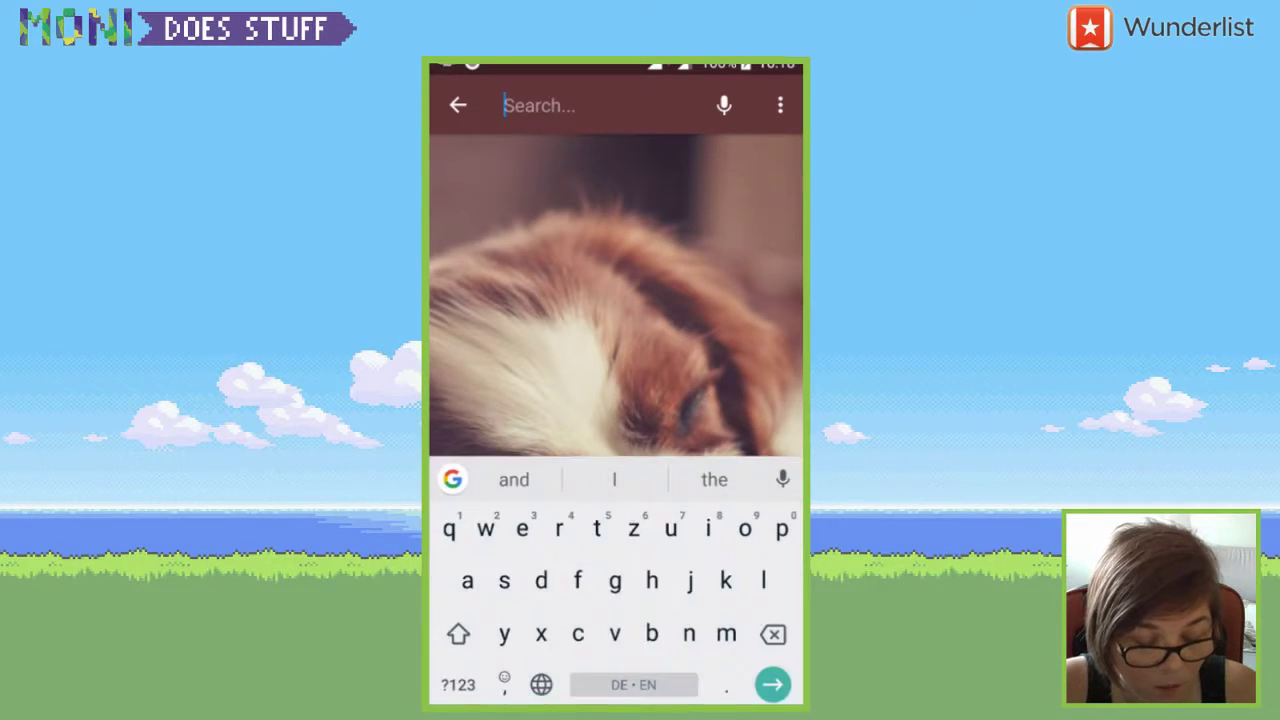
click(458, 105)
click(457, 103)
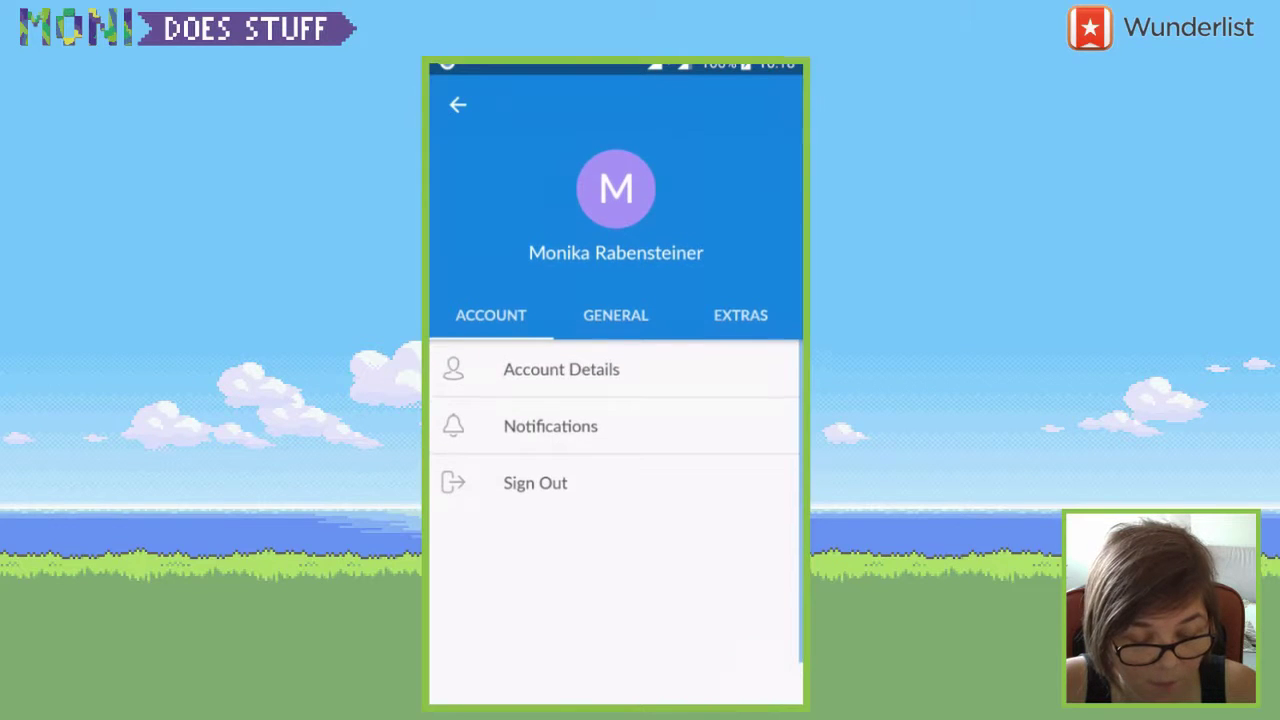
click(616, 314)
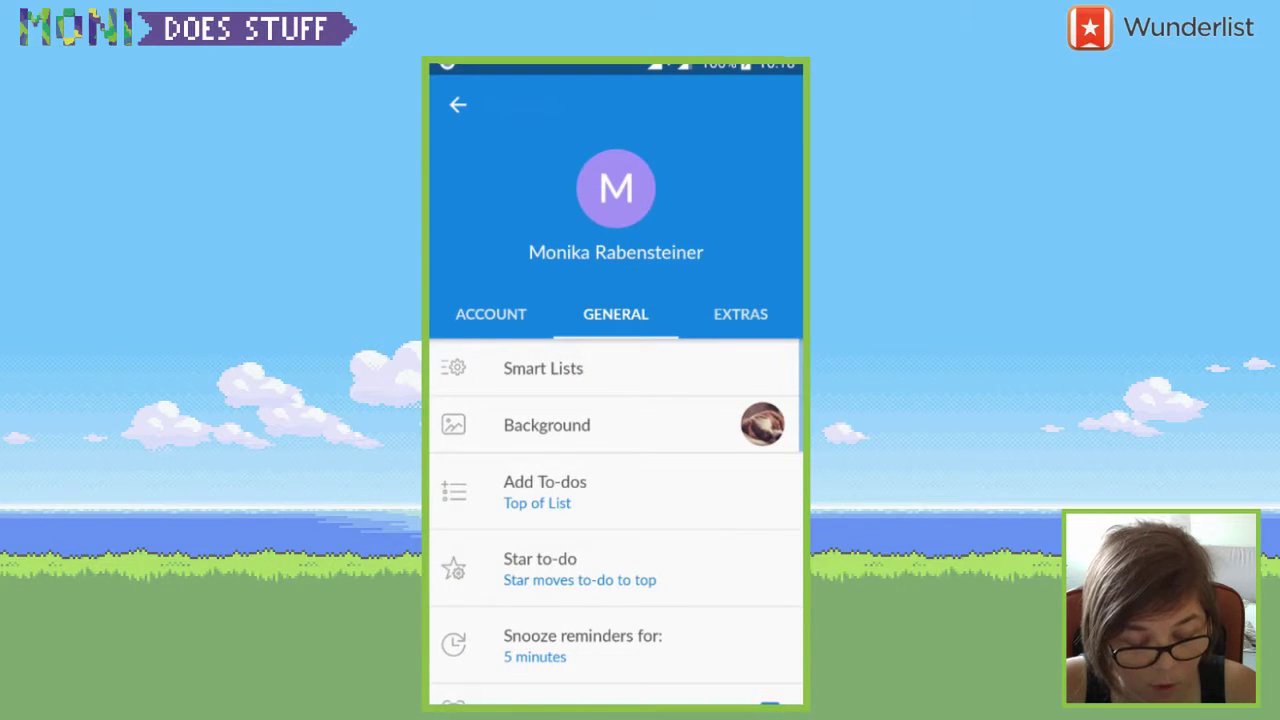
scroll(615, 450, down, 5)
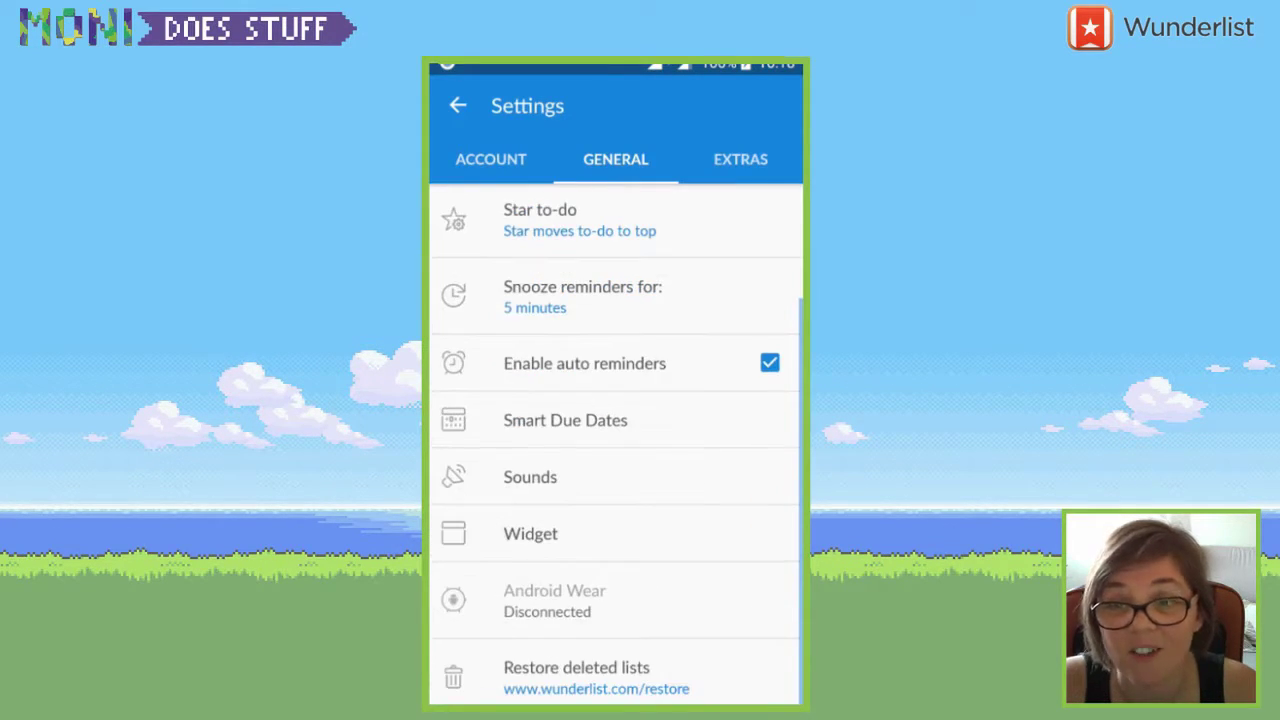
scroll(615, 450, up, 5)
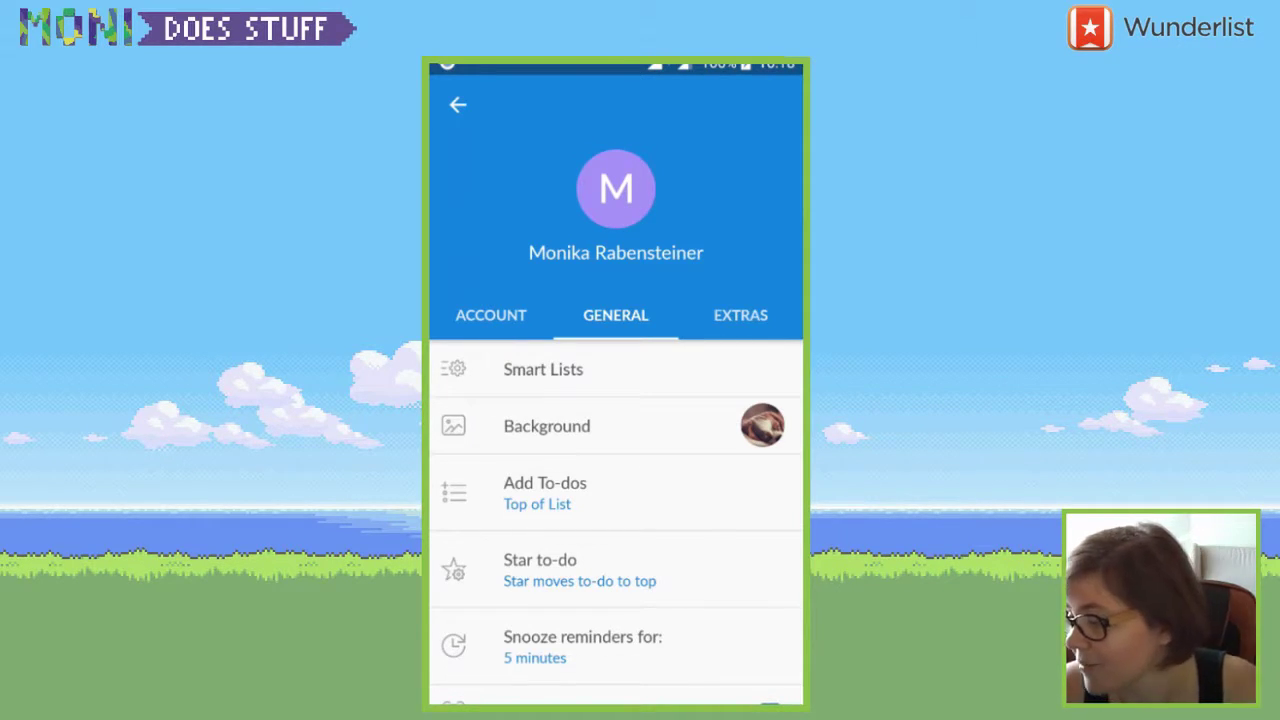
- View the Extras settings, then leave settings and accept the Google Play rating prompt
click(740, 314)
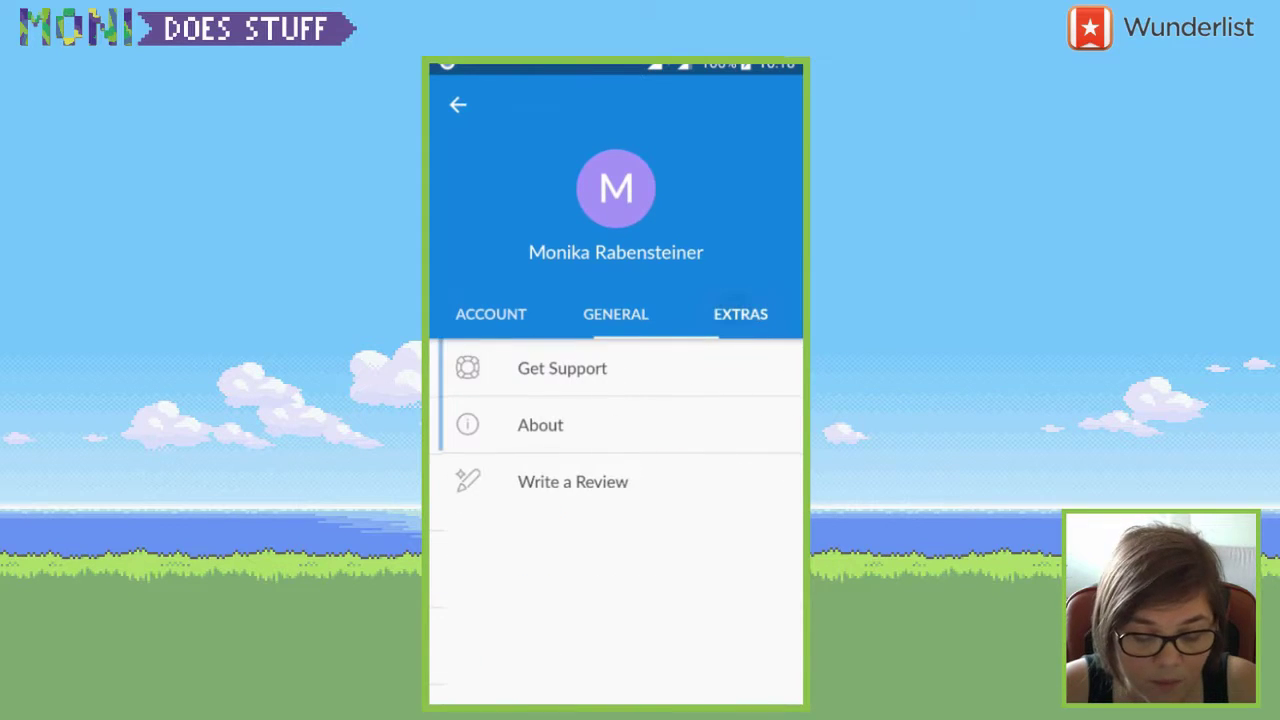
key(Escape)
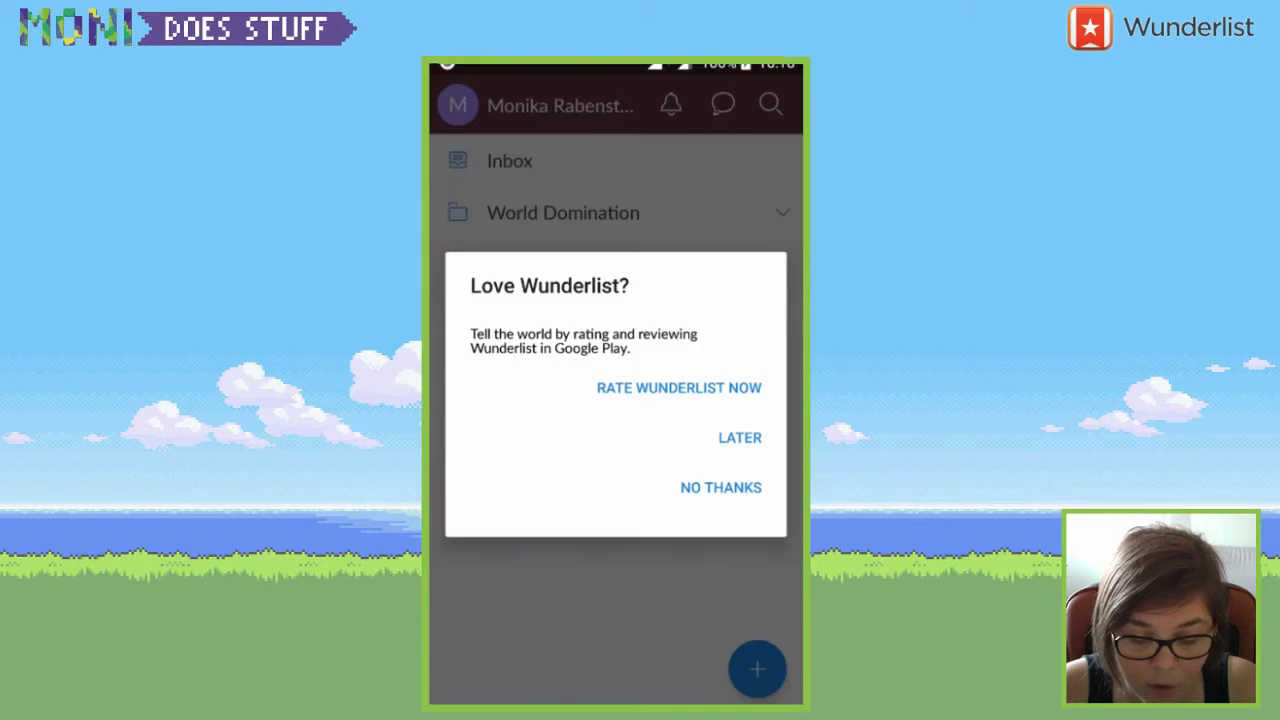
click(679, 388)
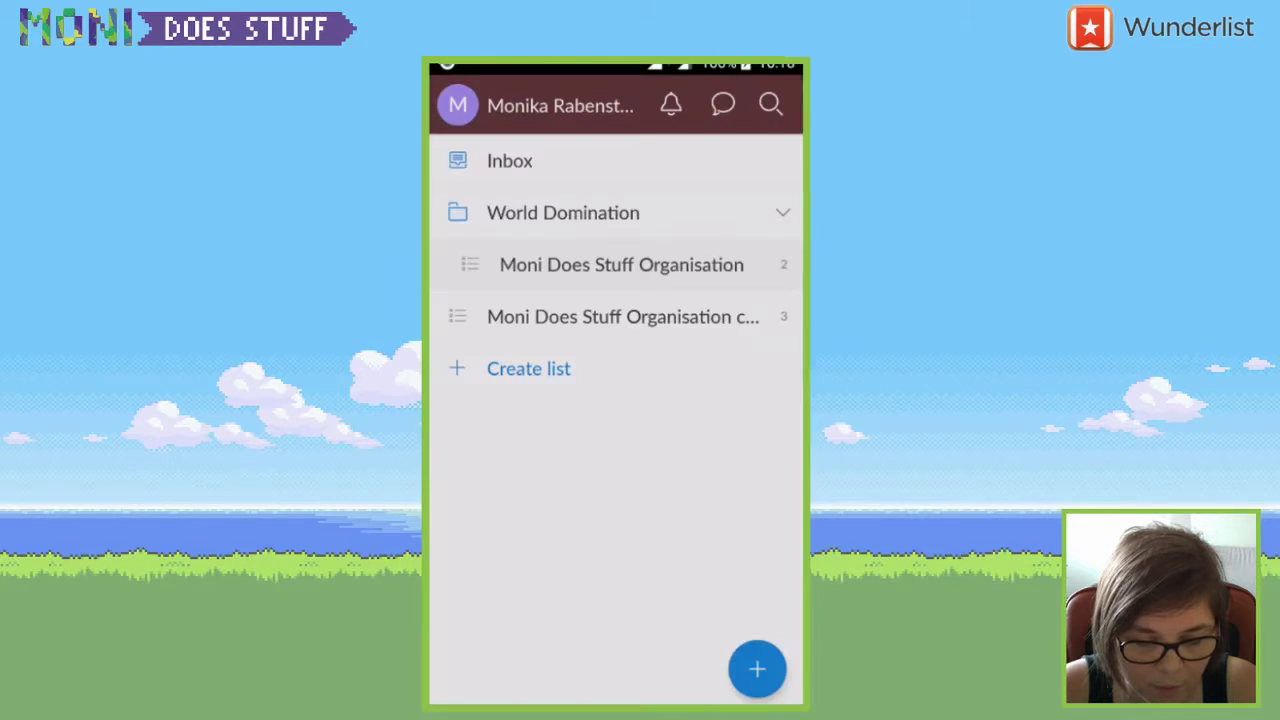
- Come back from Google Play, search 'mon', and view the stream greeting to-do
key(Escape)
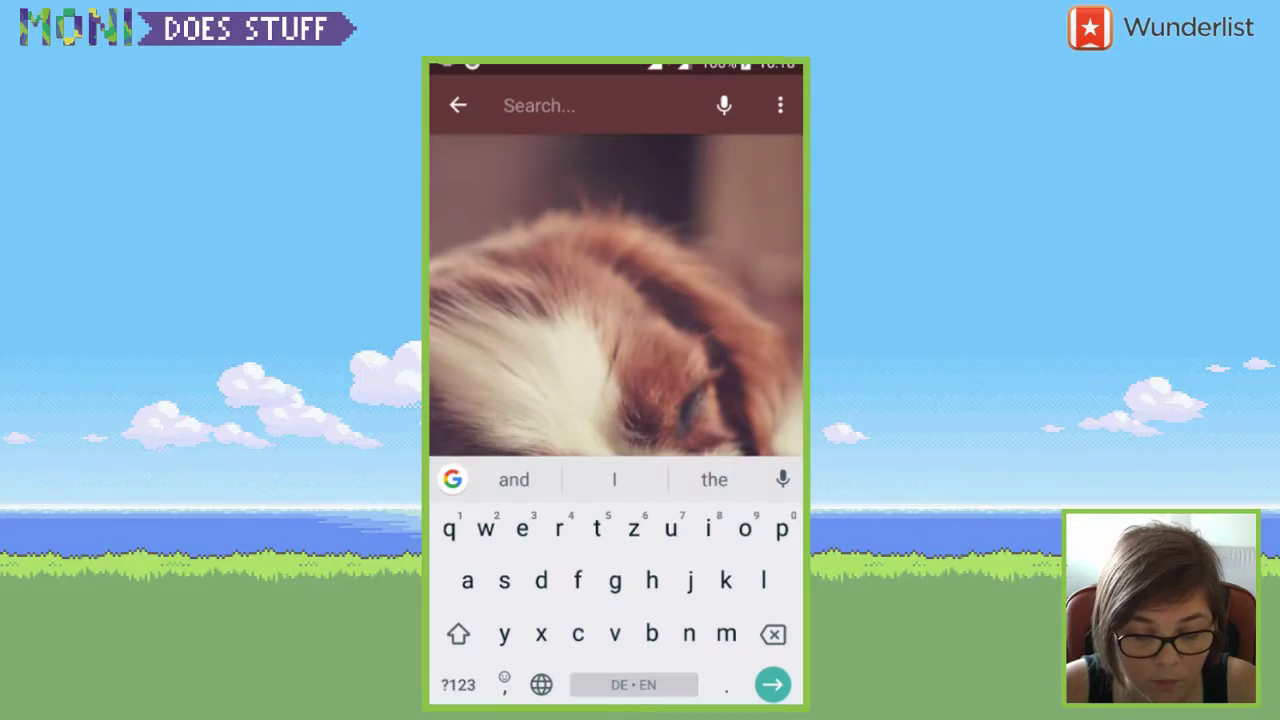
text(mon)
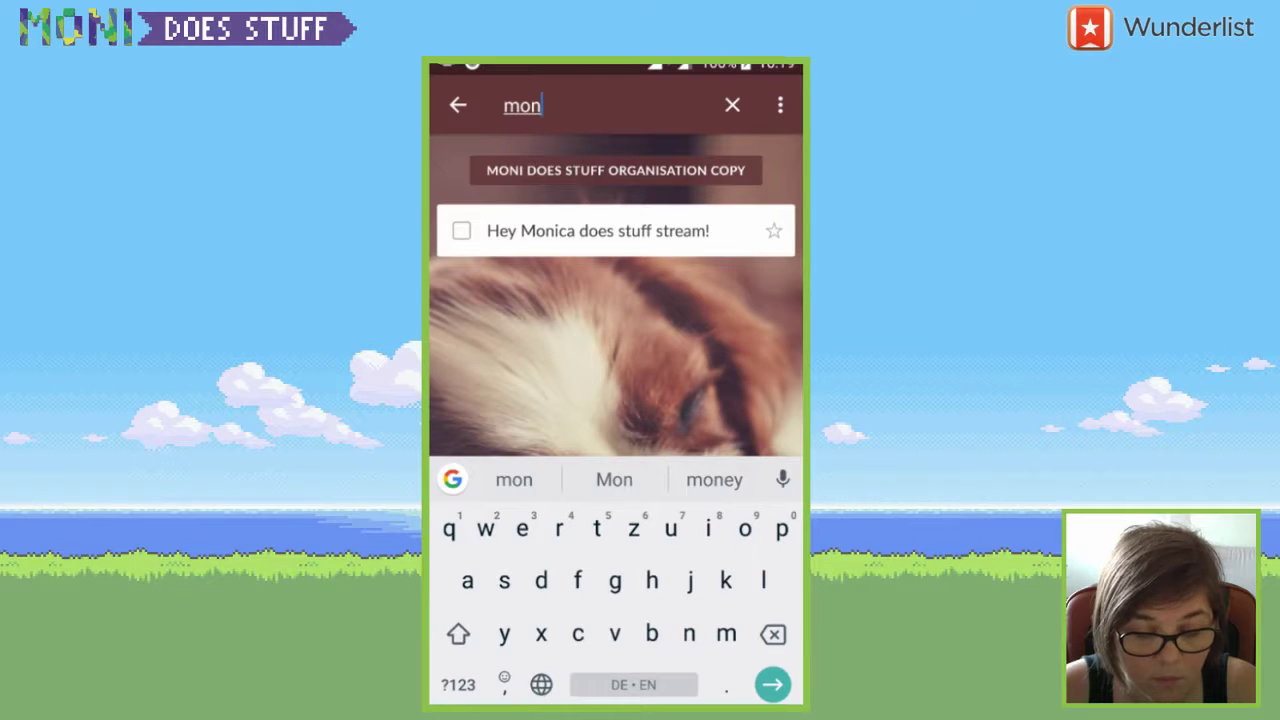
click(598, 231)
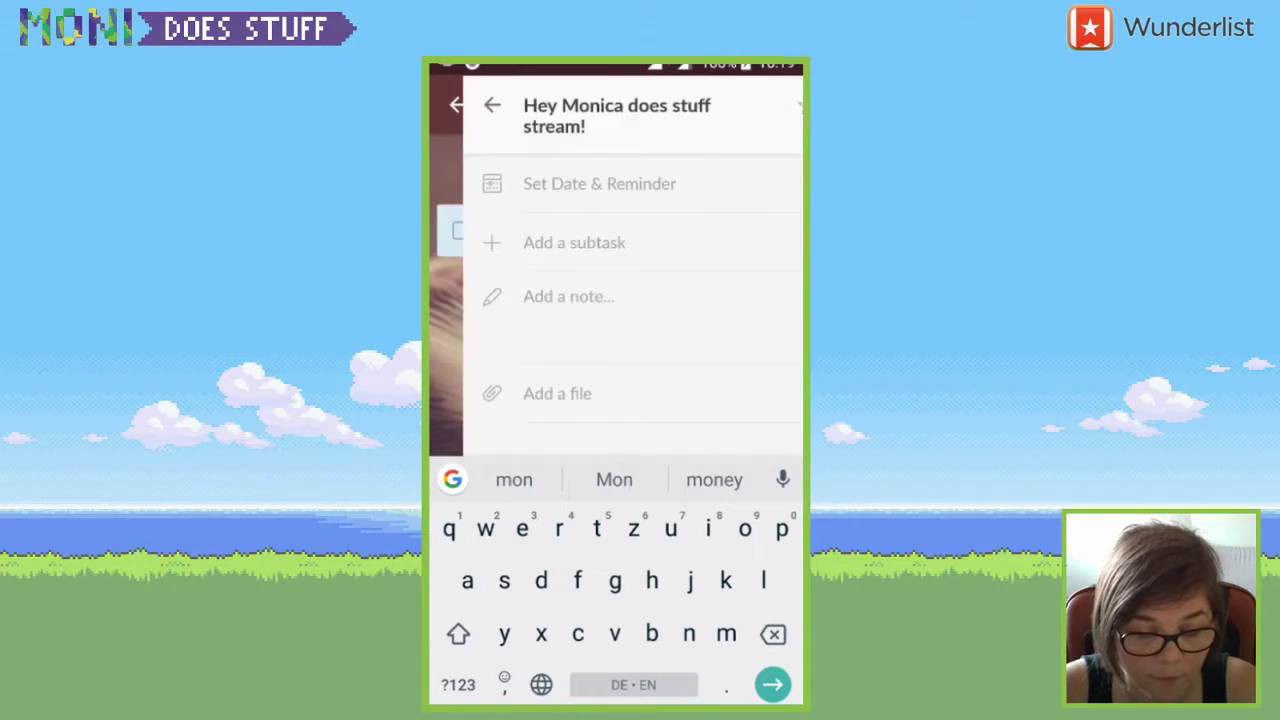
key(Escape)
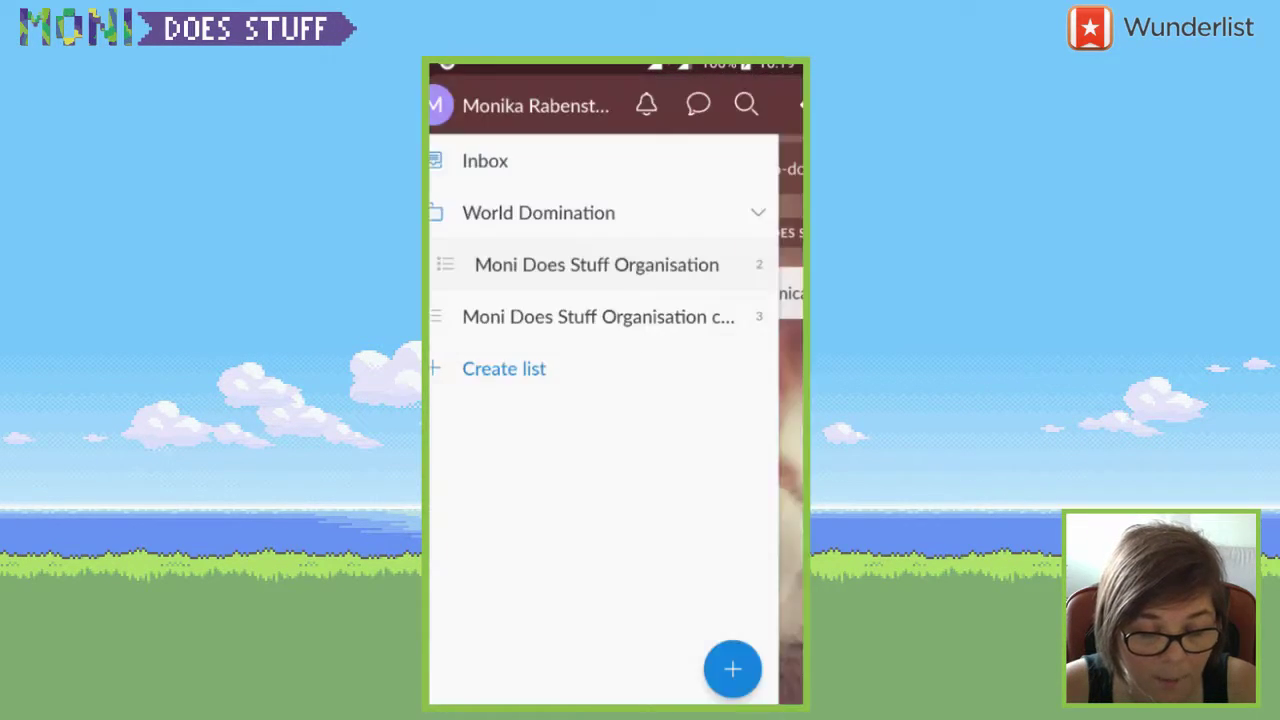
- Open the Moni Does Stuff Organisation list and read the 'Go back to desktop' to-do's comments
click(596, 264)
click(600, 227)
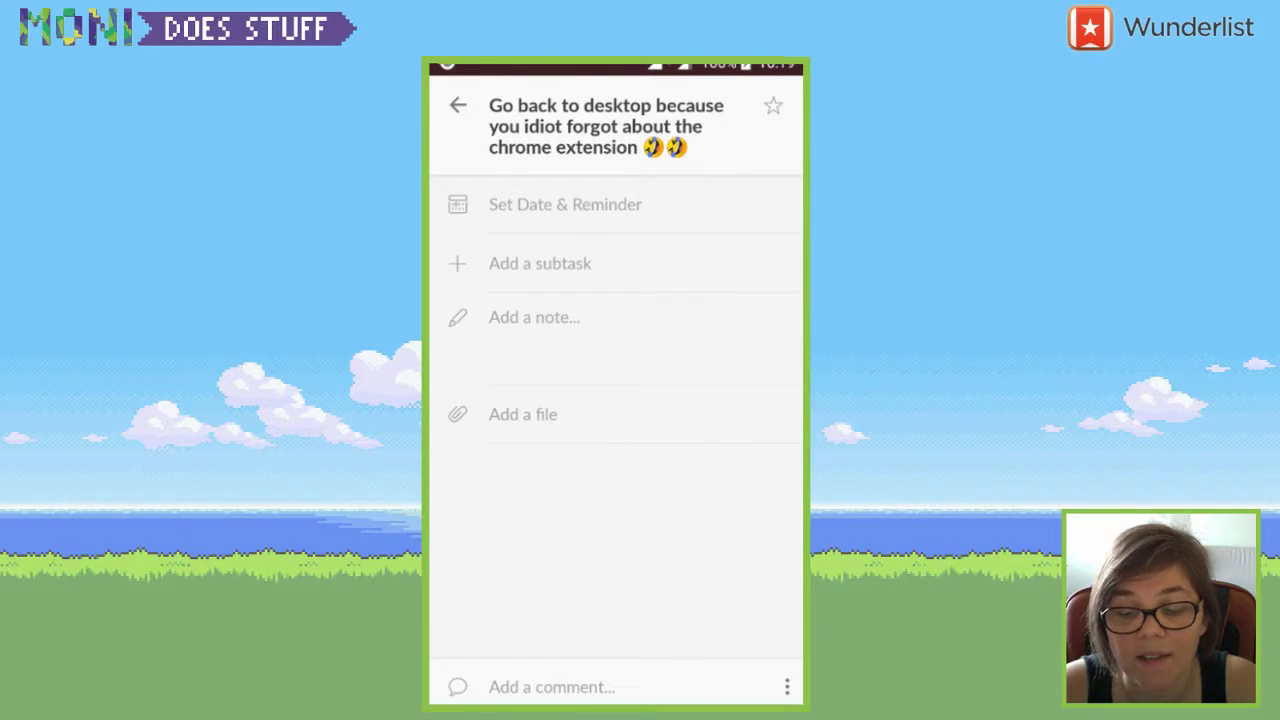
click(551, 687)
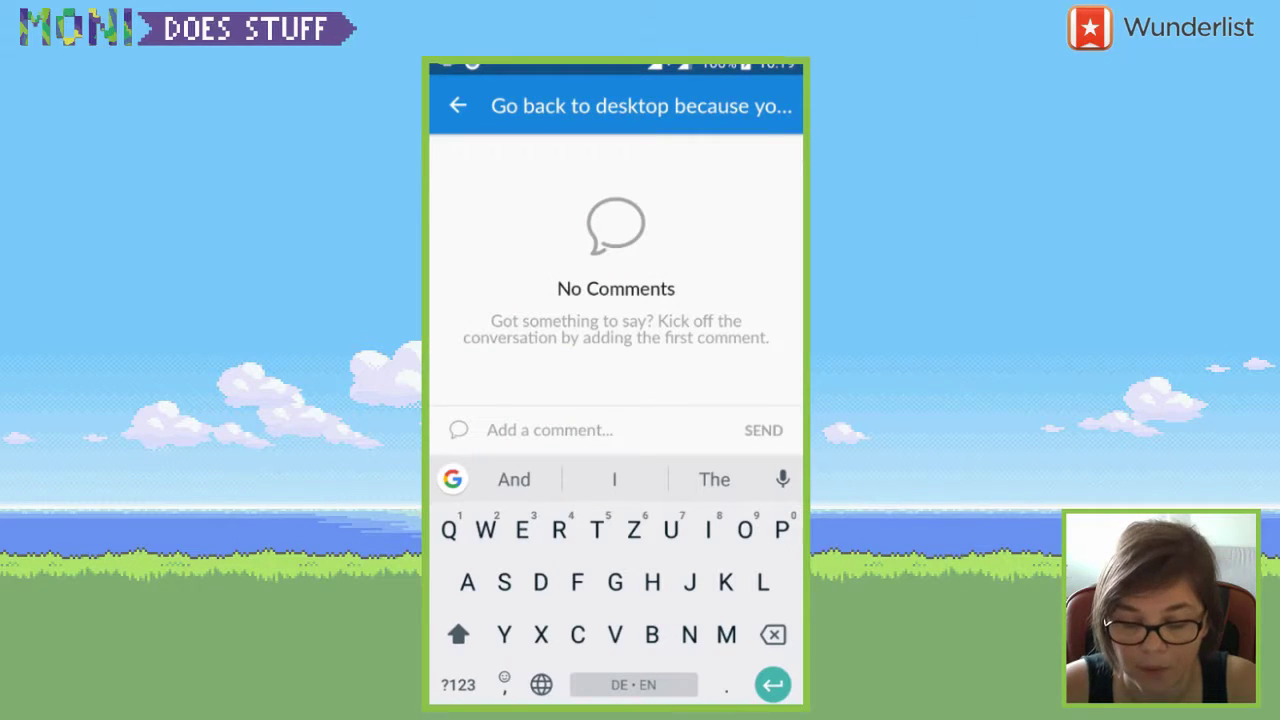
key(Escape)
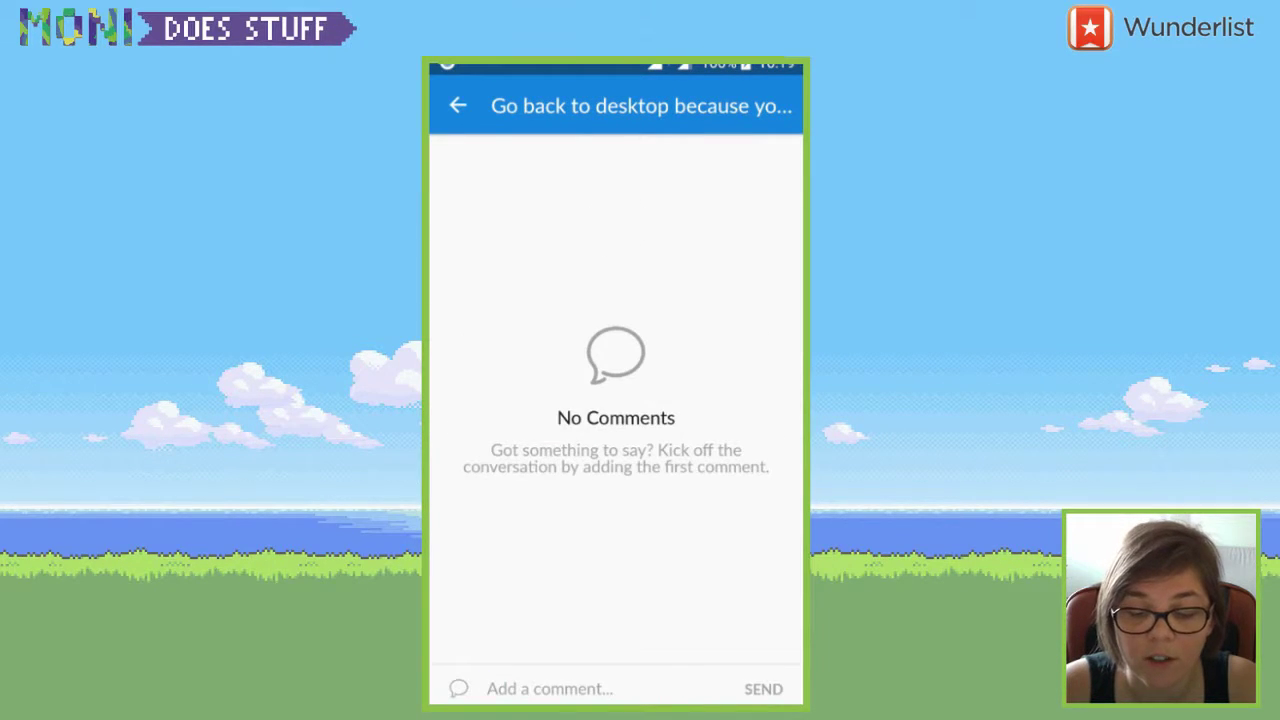
key(Escape)
key(Escape)
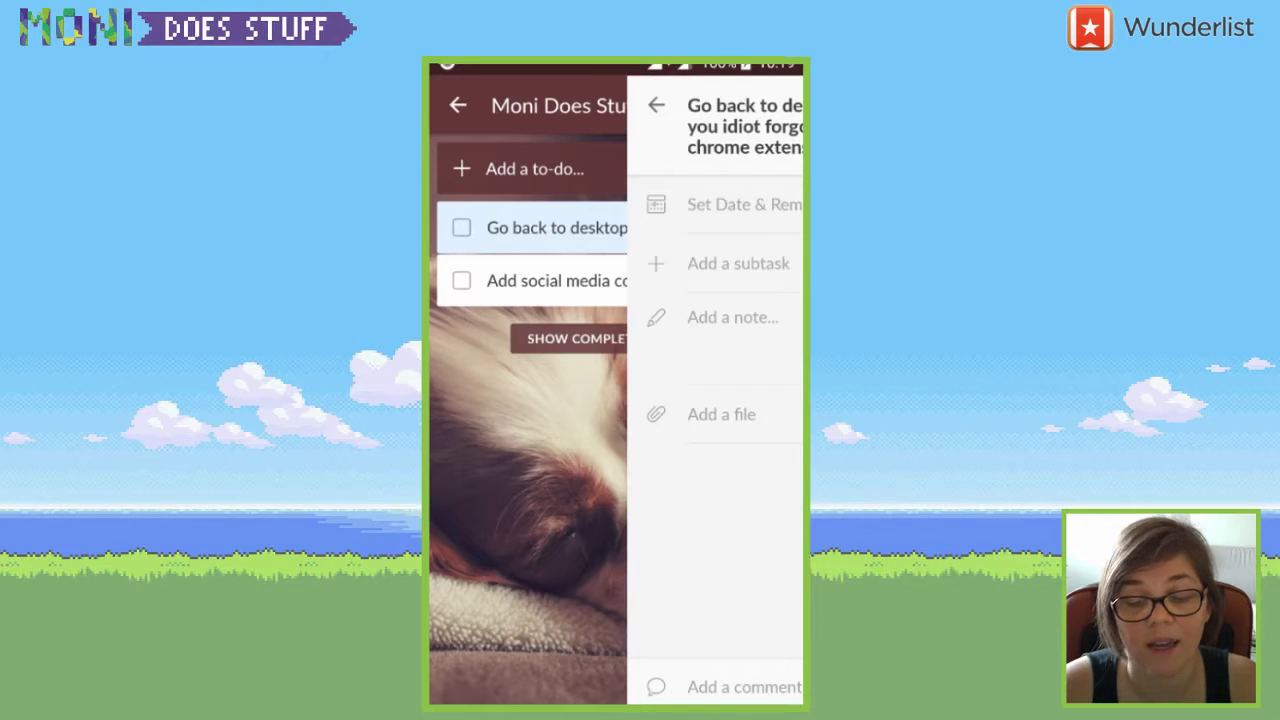
key(Escape)
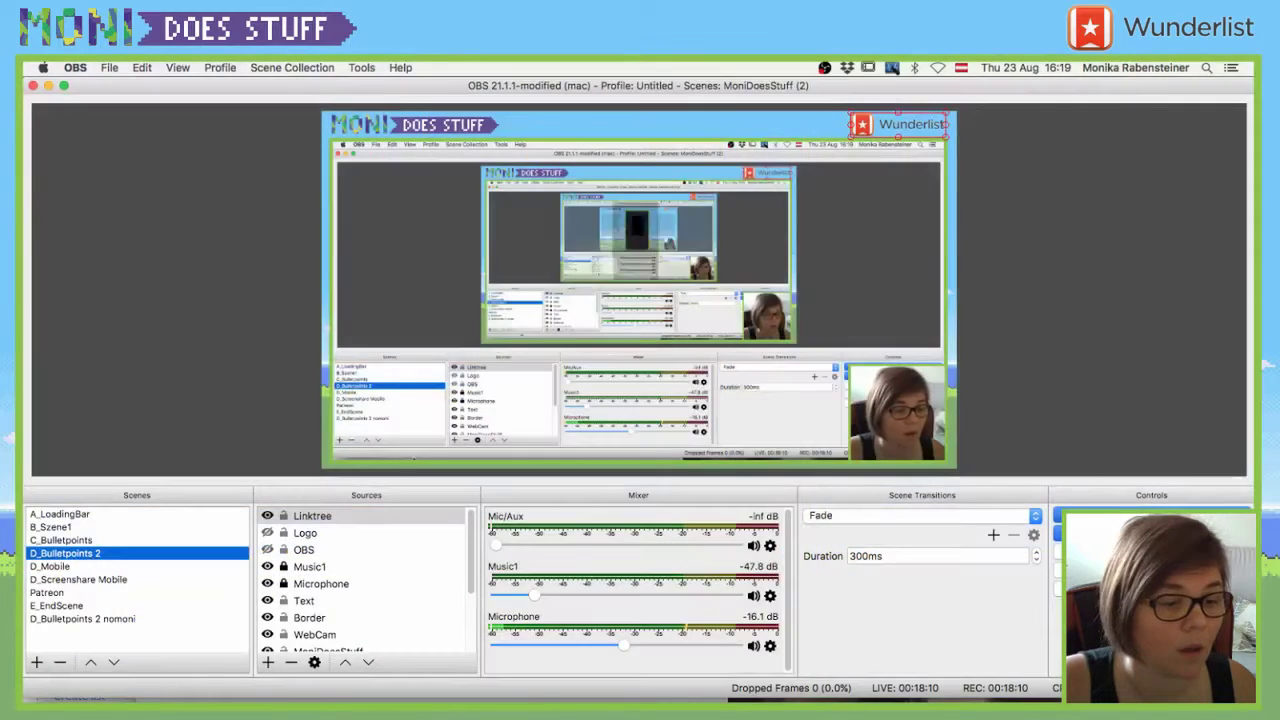
- On the desktop browser, view the Wunderlist New Tab extension's store page via its icon menu
key(super+Tab)
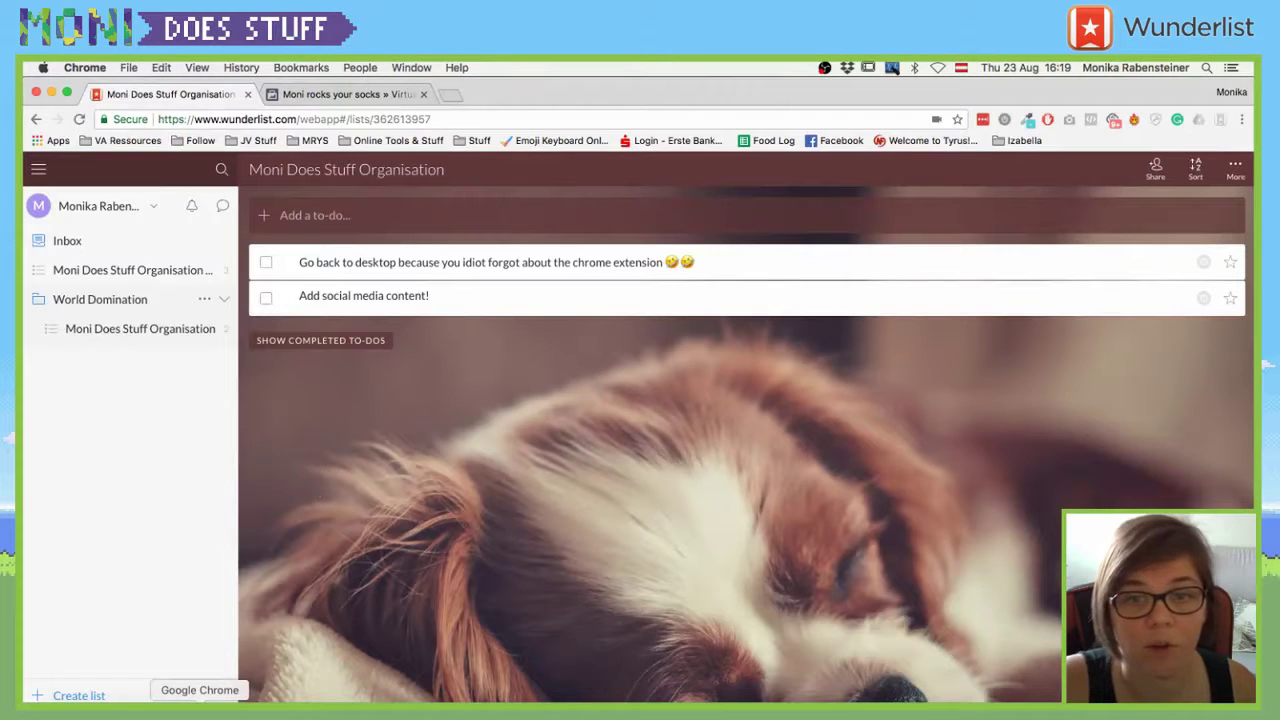
right_click(1220, 120)
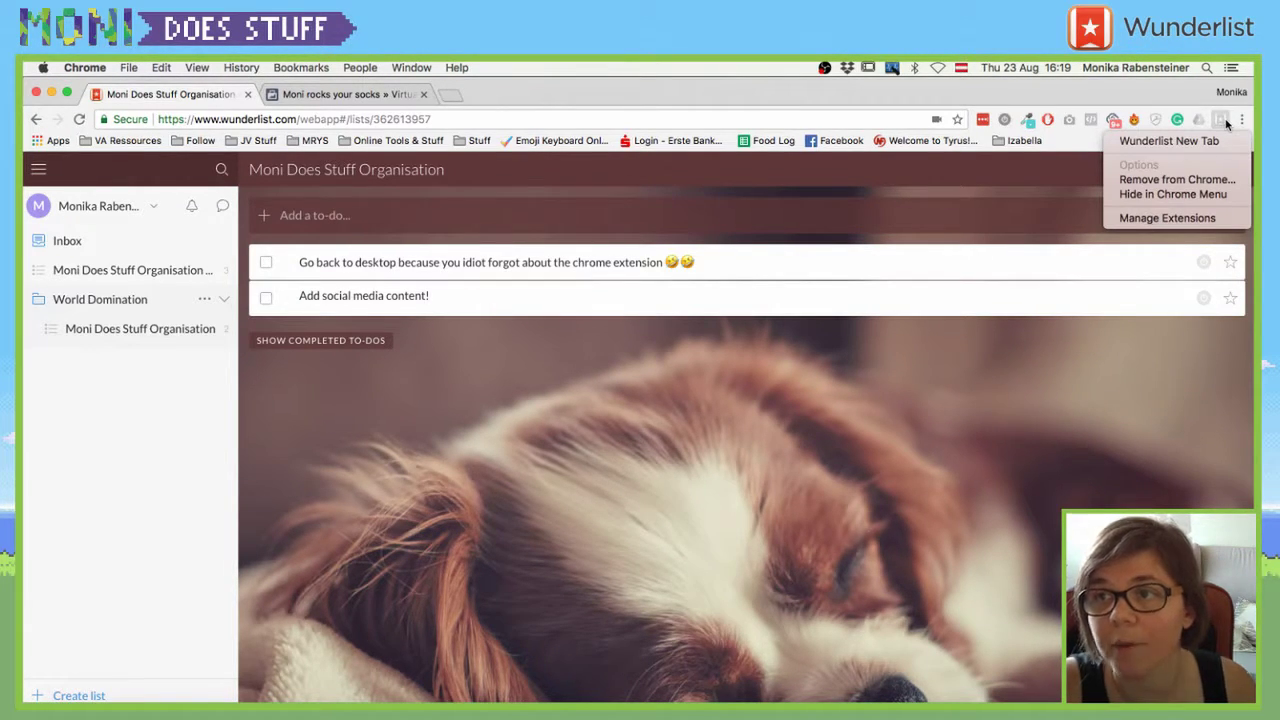
click(1207, 141)
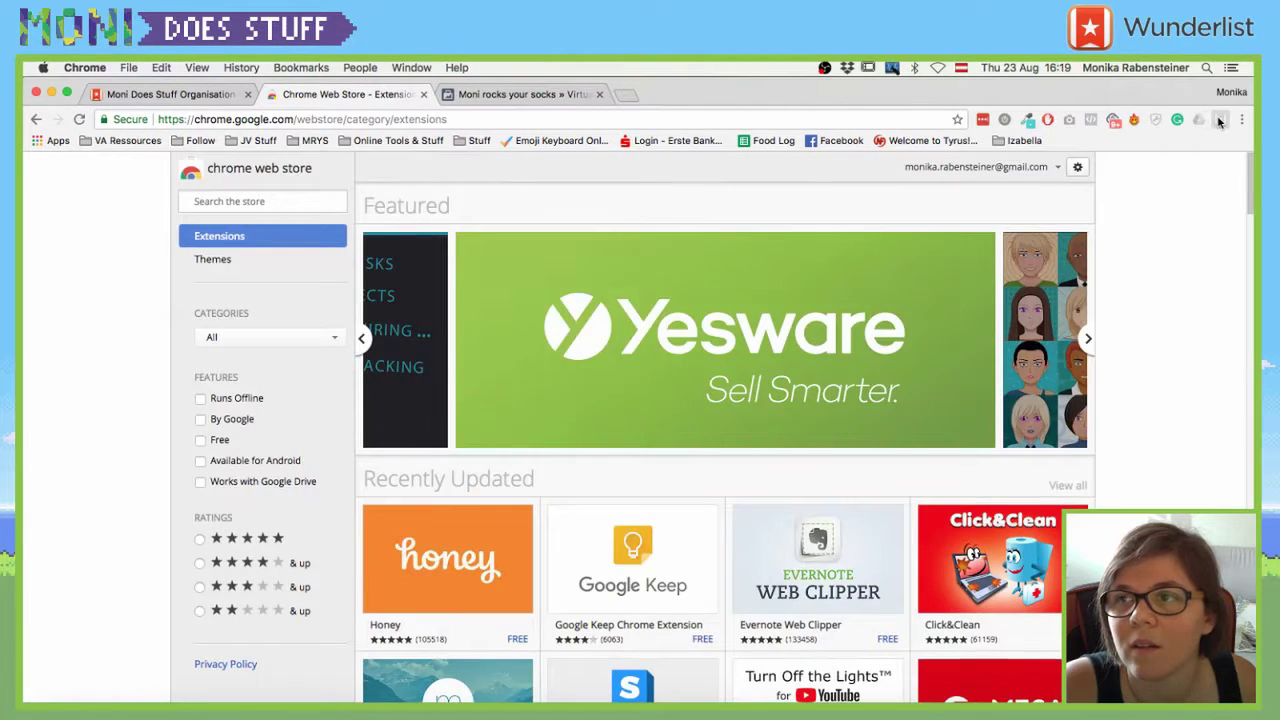
right_click(1219, 119)
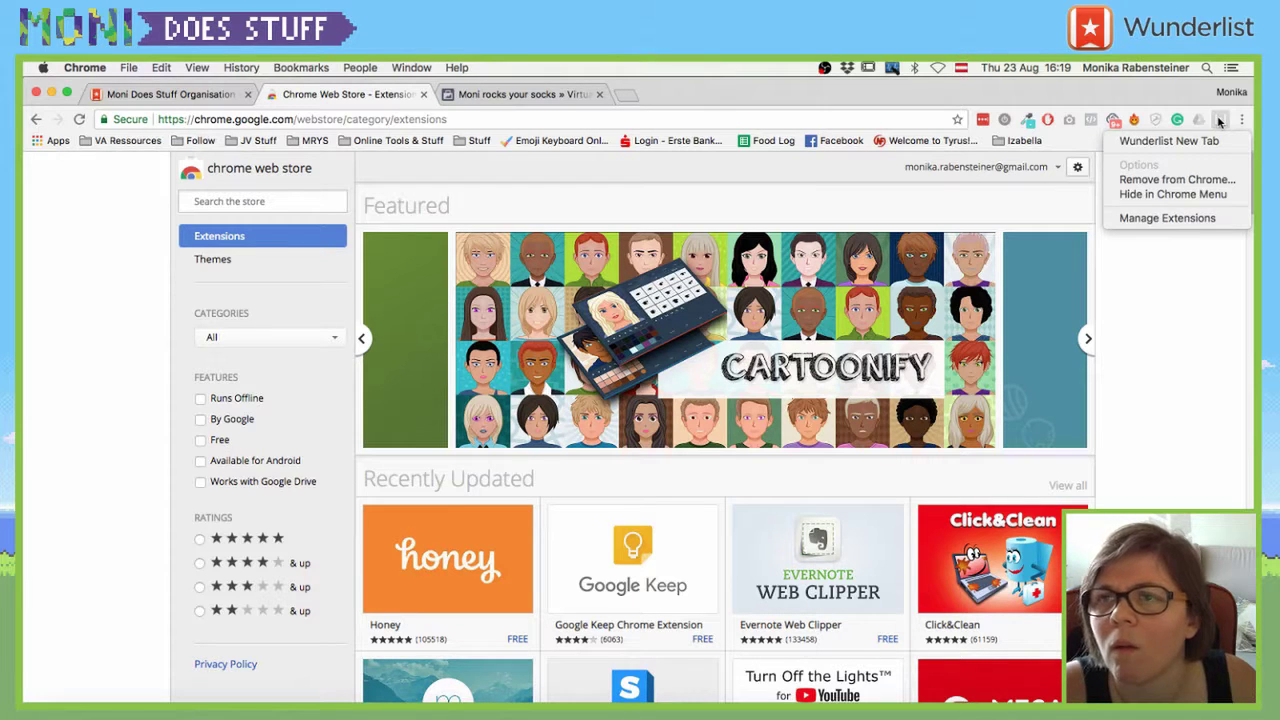
click(151, 100)
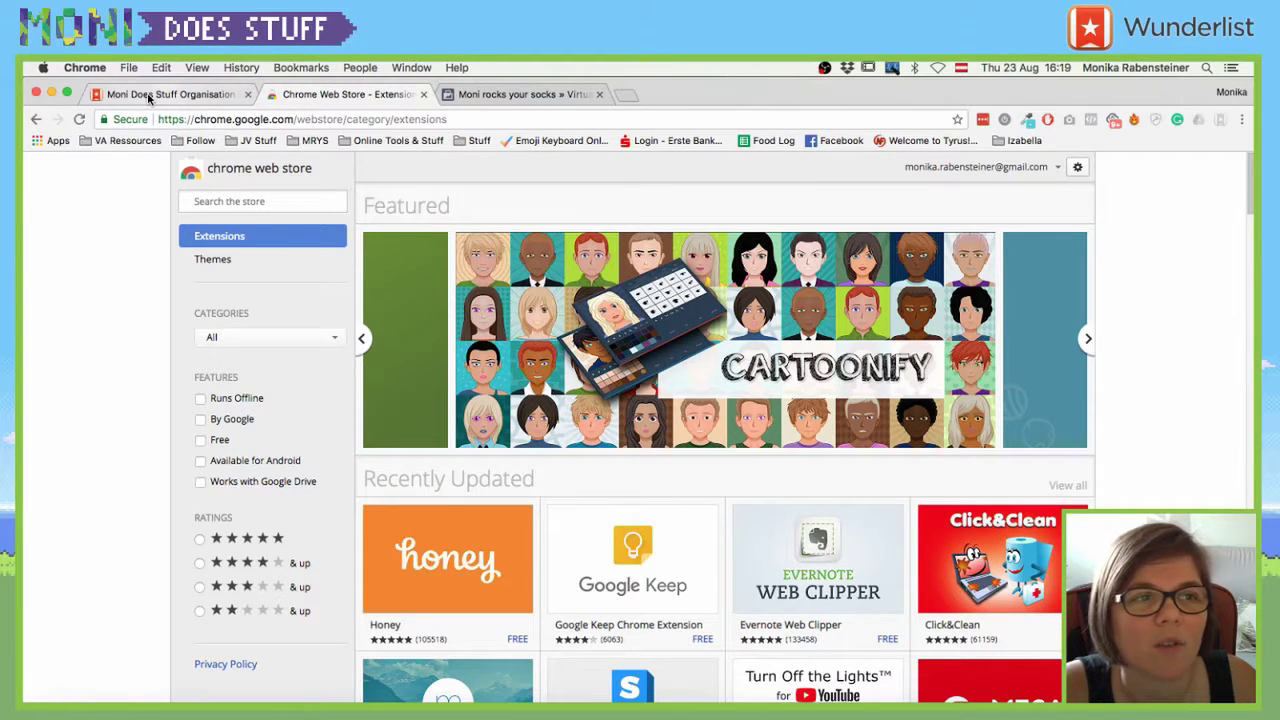
- In the Wunderlist web app's account menu, choose Install the Browser Extension
click(156, 97)
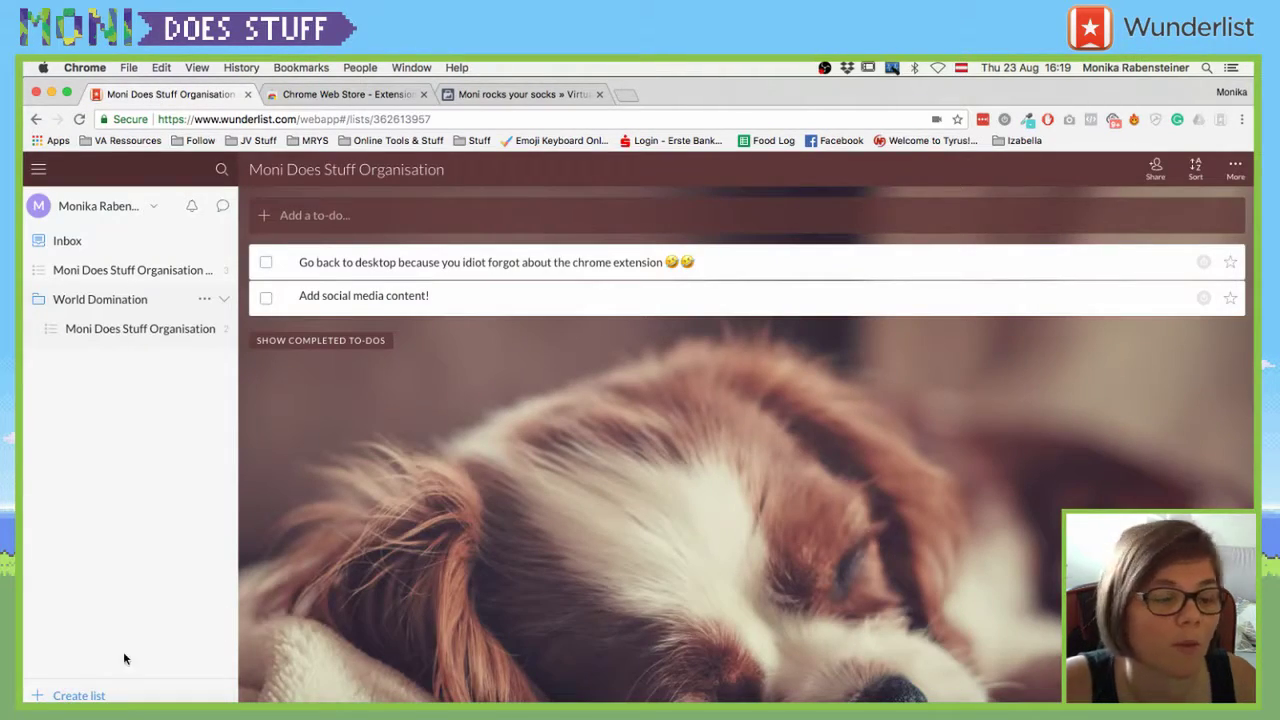
click(84, 205)
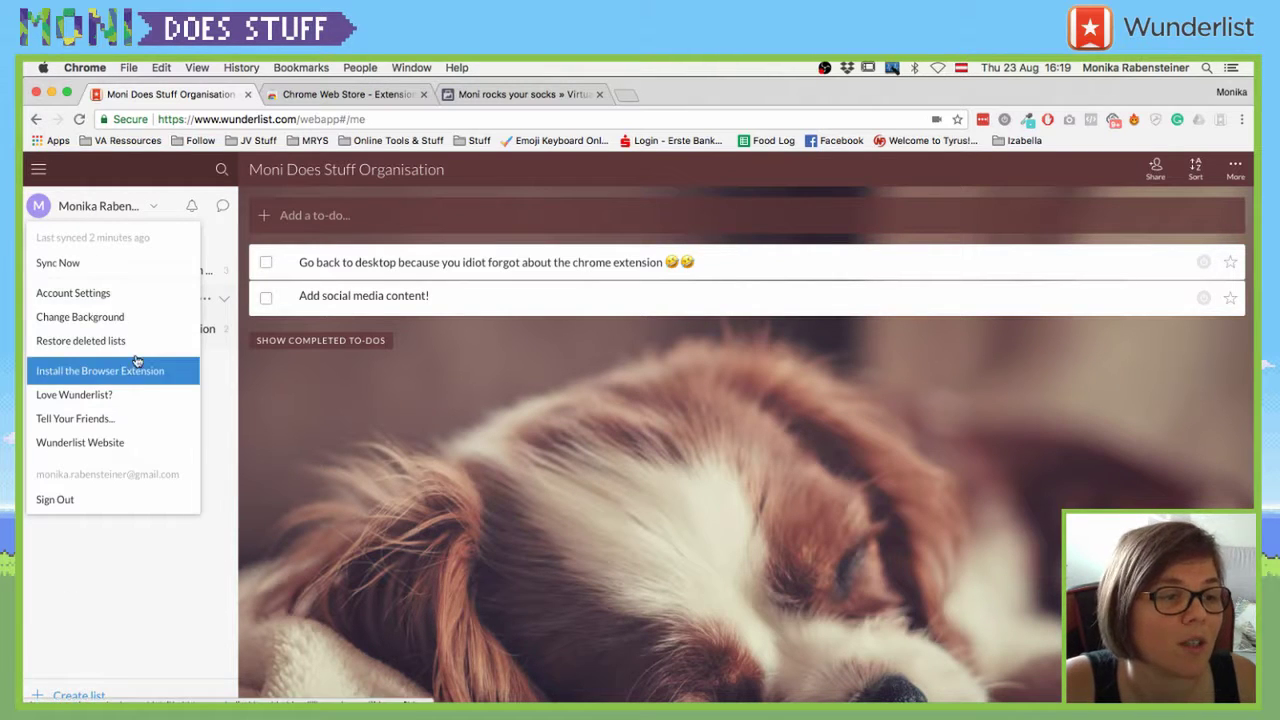
click(130, 370)
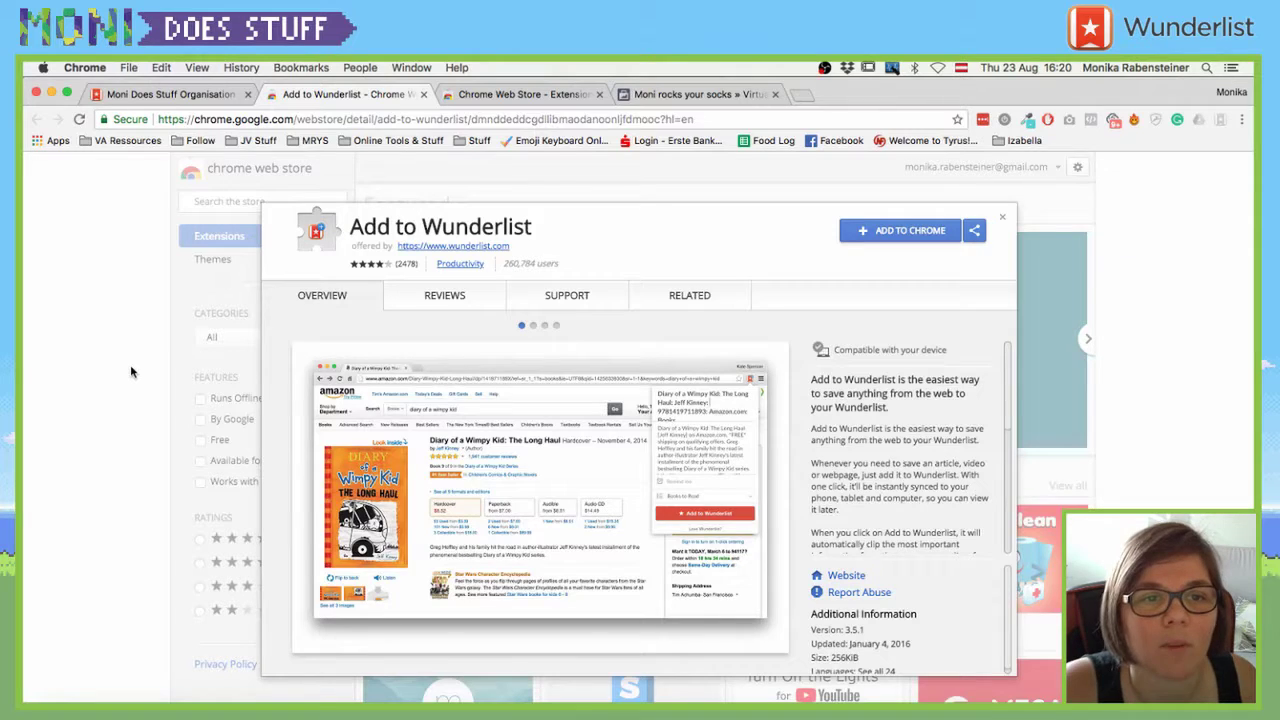
- Install the Add to Wunderlist extension and close its detail view
click(872, 231)
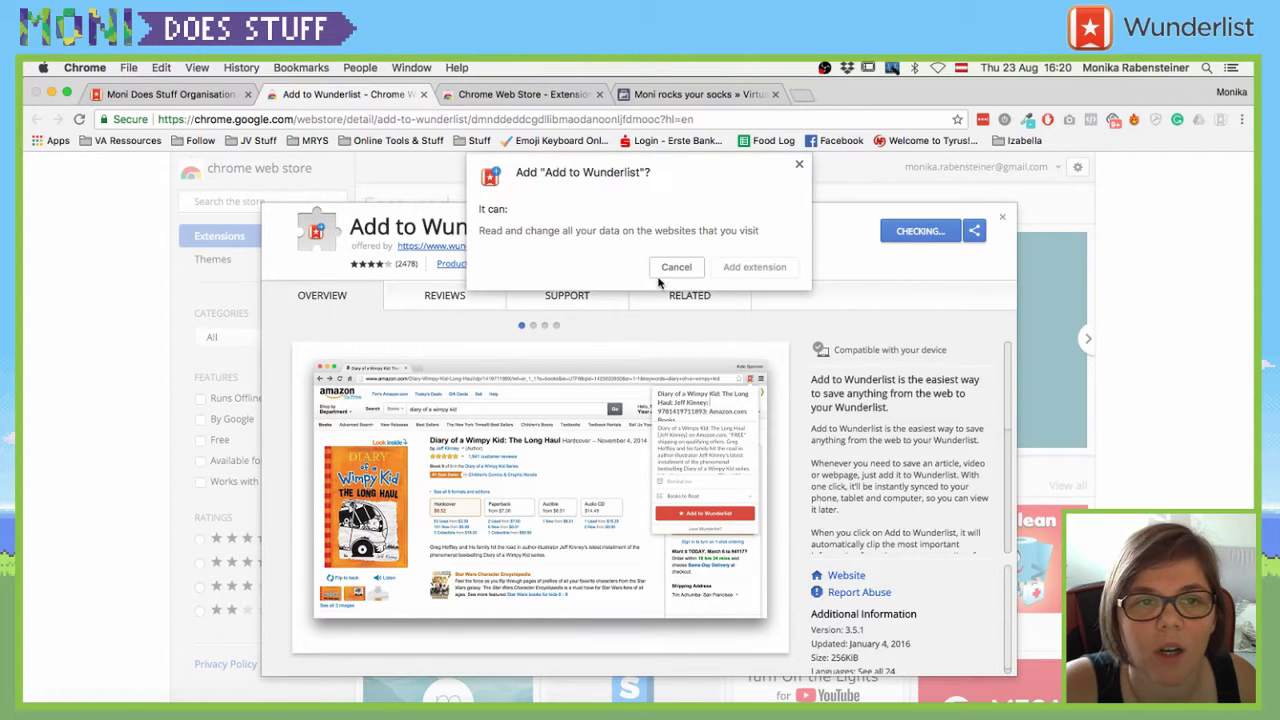
click(750, 267)
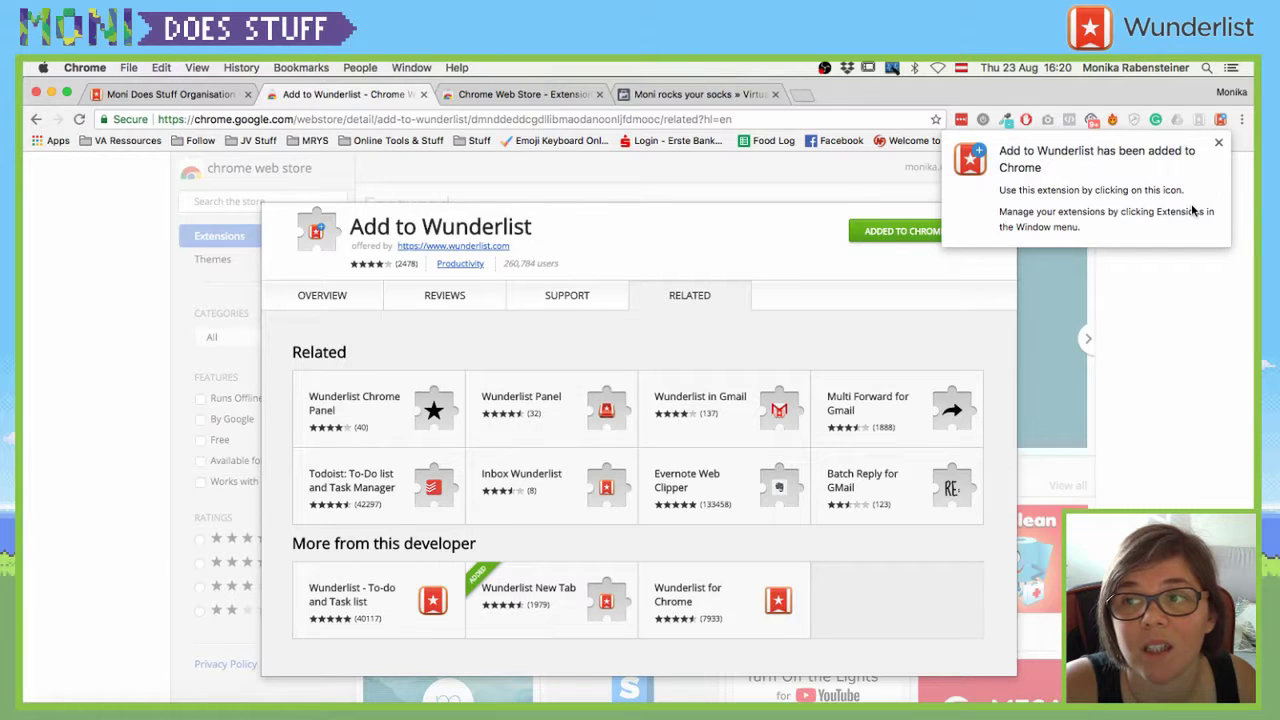
click(1174, 266)
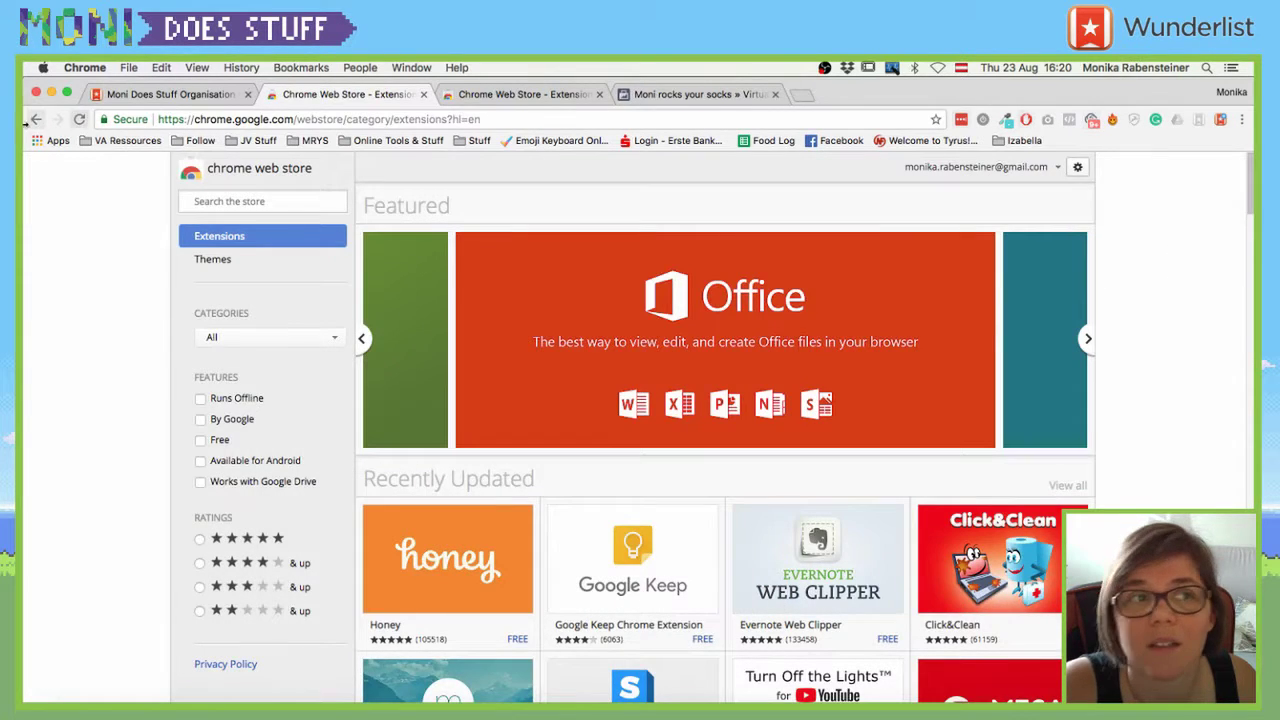
- Close the extra Wunderlist tab, check the Wunderlist New Tab listing, and launch Add to Wunderlist
click(160, 94)
click(248, 94)
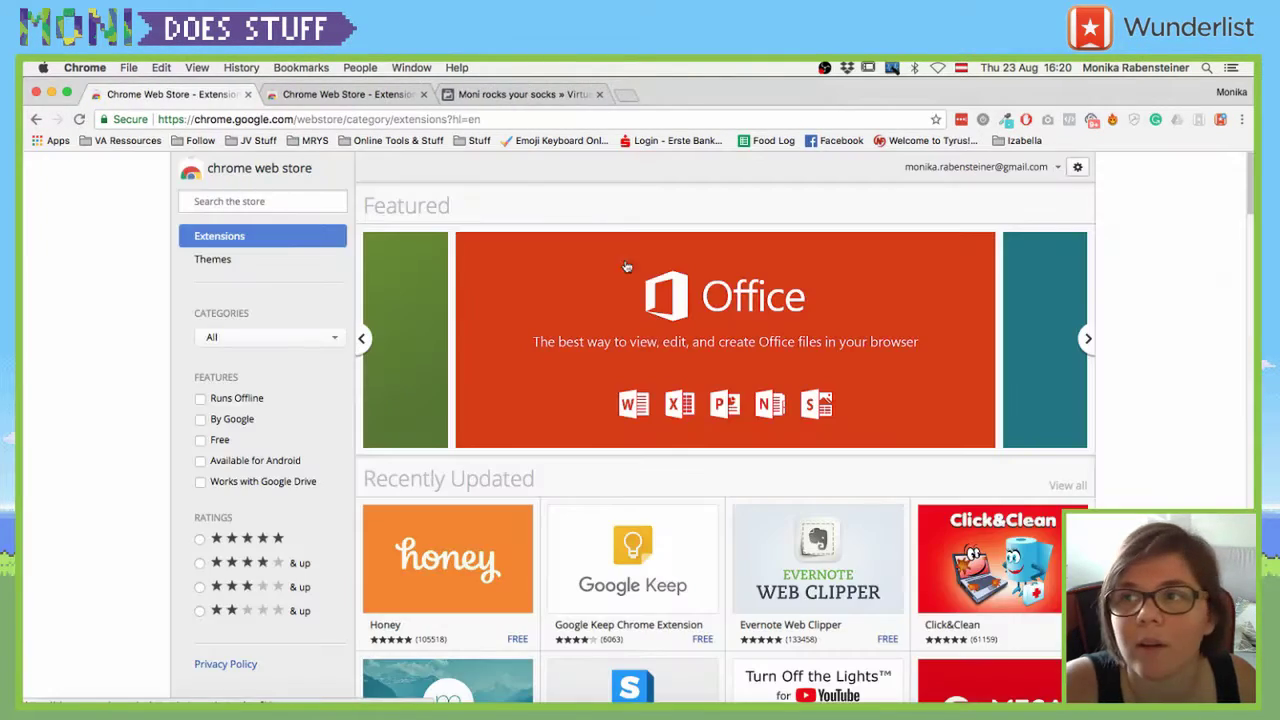
right_click(1199, 119)
click(1170, 141)
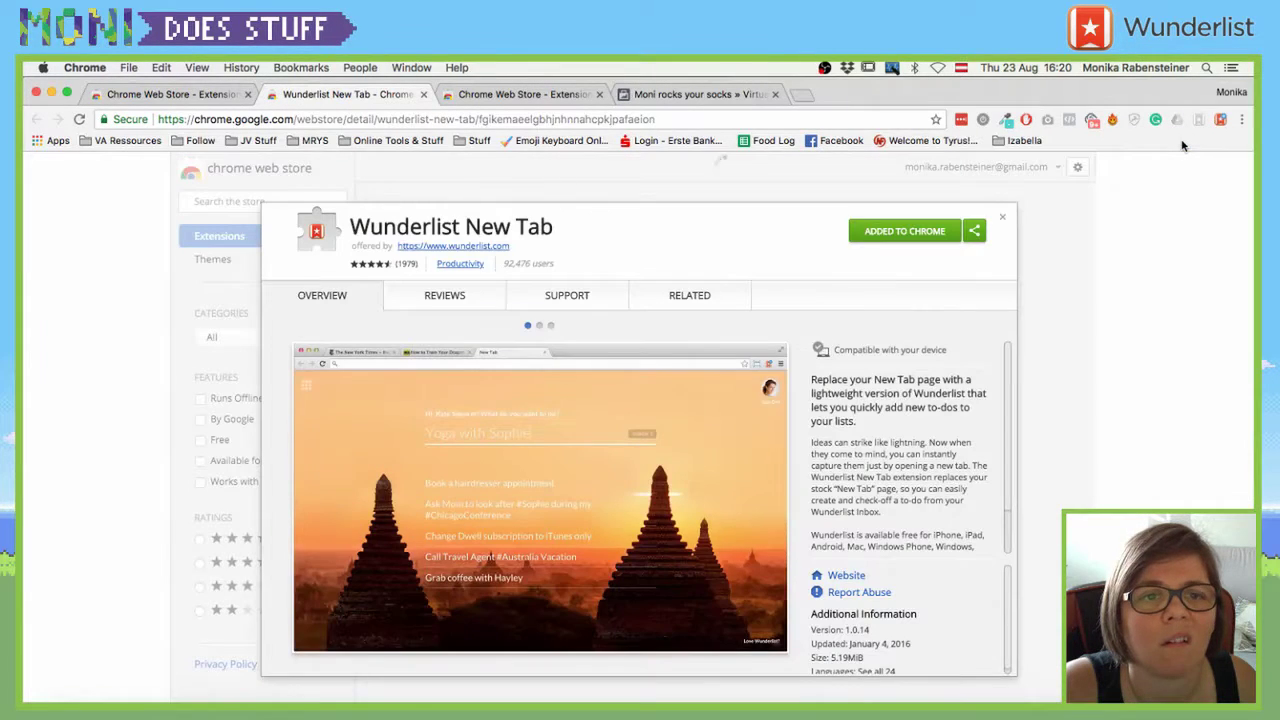
click(1004, 219)
click(1219, 121)
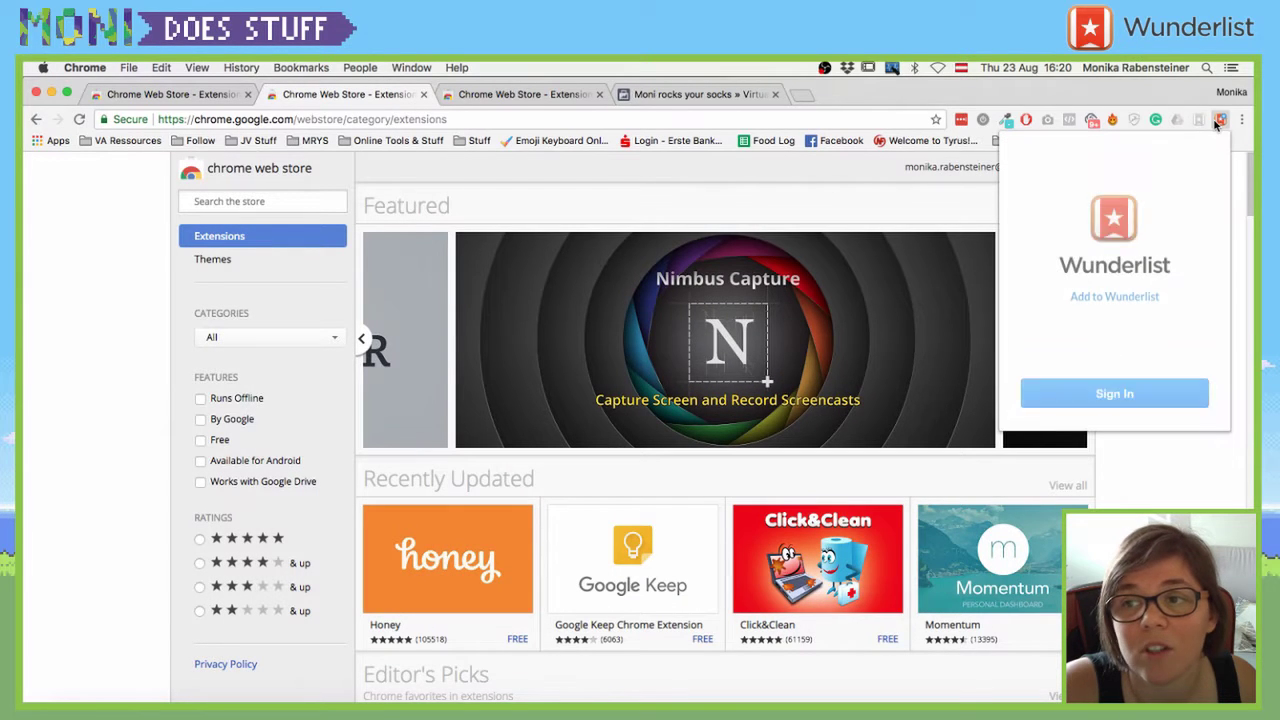
- Begin Google sign-in for Add to Wunderlist and submit the account e-mail
click(1101, 396)
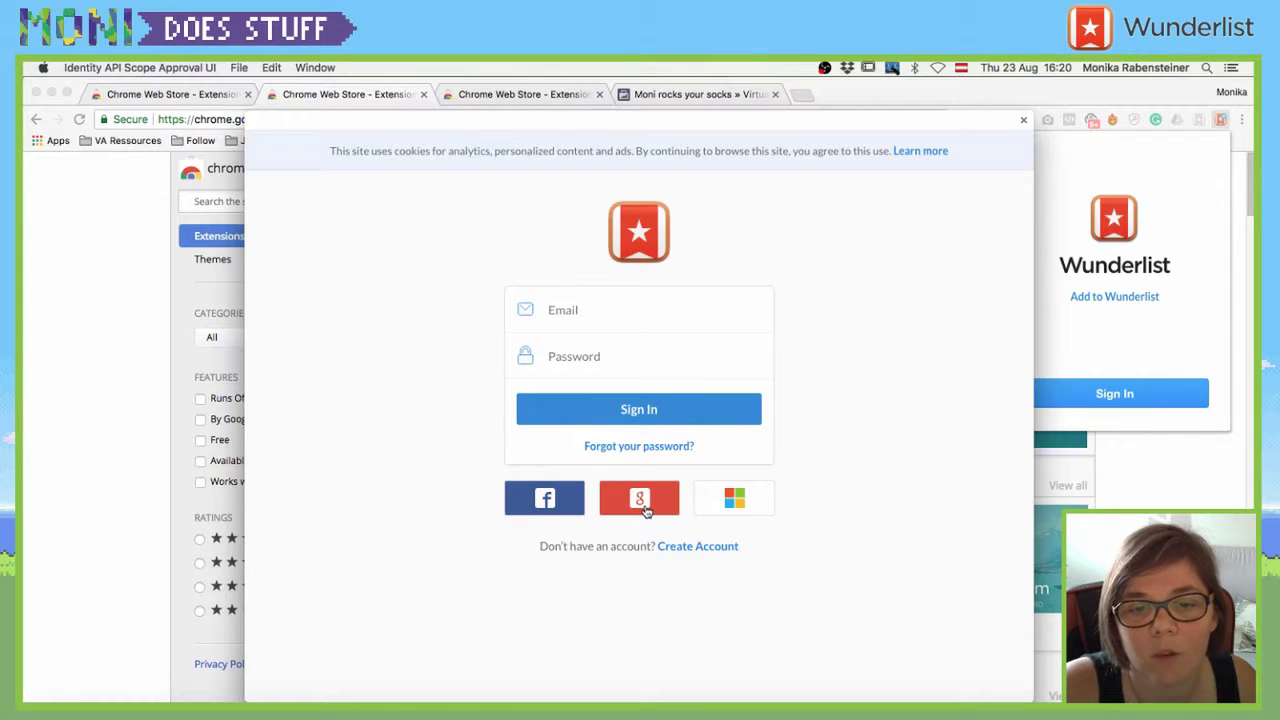
click(640, 498)
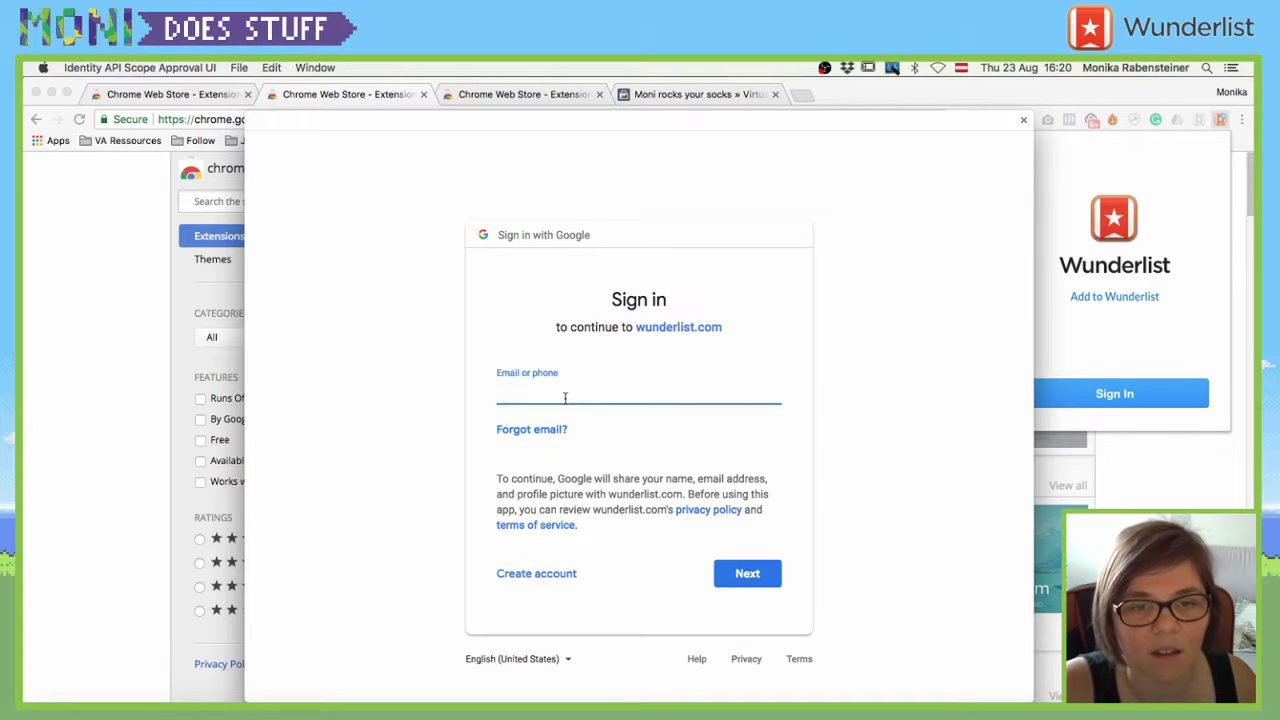
key(Return)
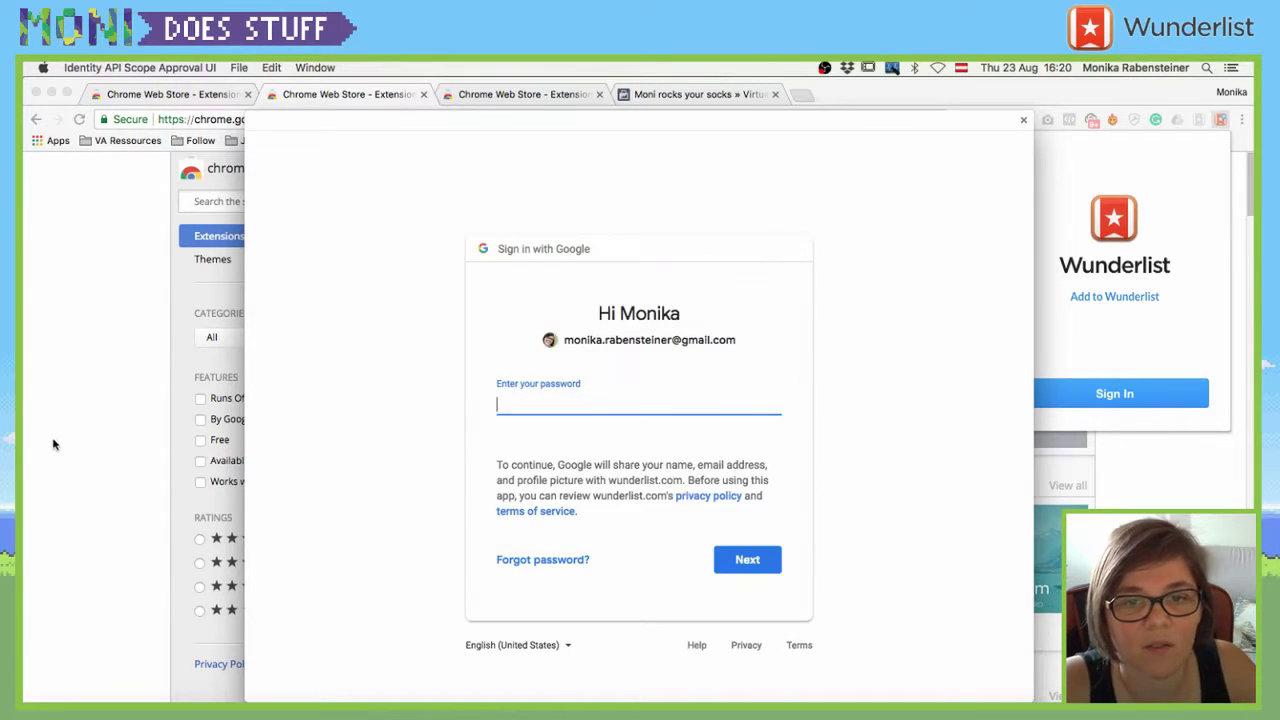
- Look up the Google login in LastPass and copy its password
click(52, 443)
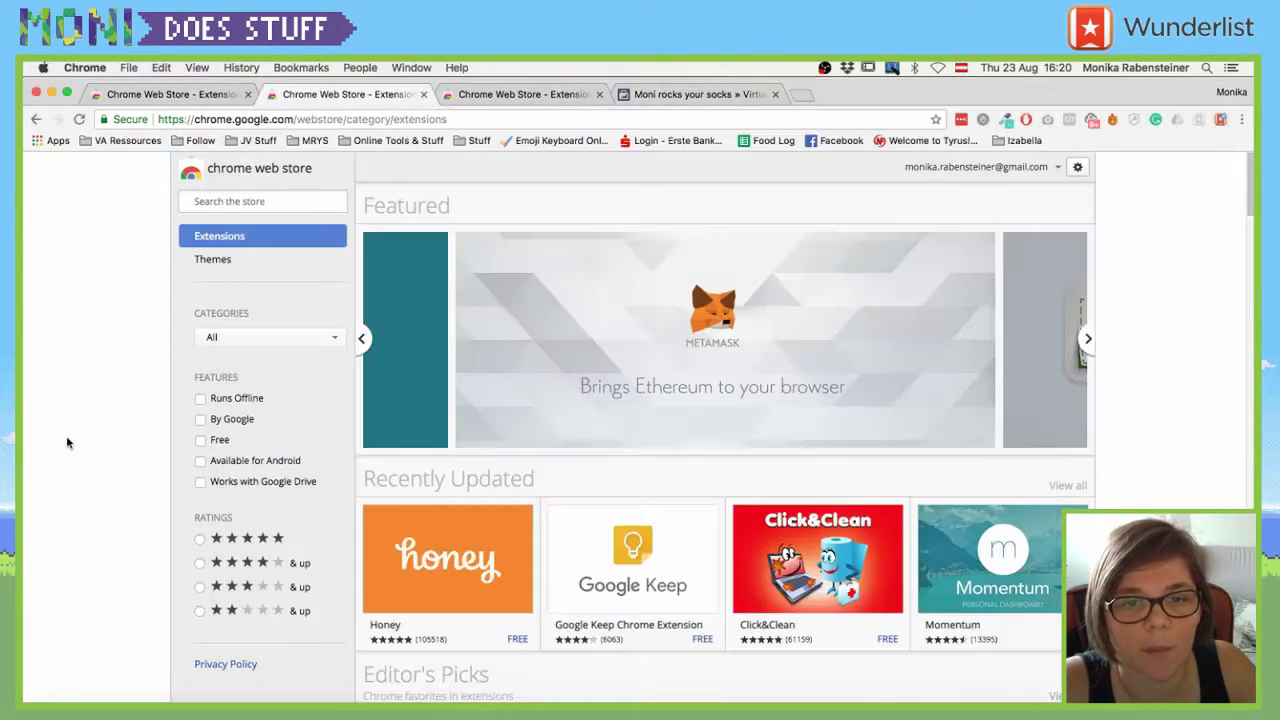
click(961, 119)
text(lastpass)
key(super+a)
text(google)
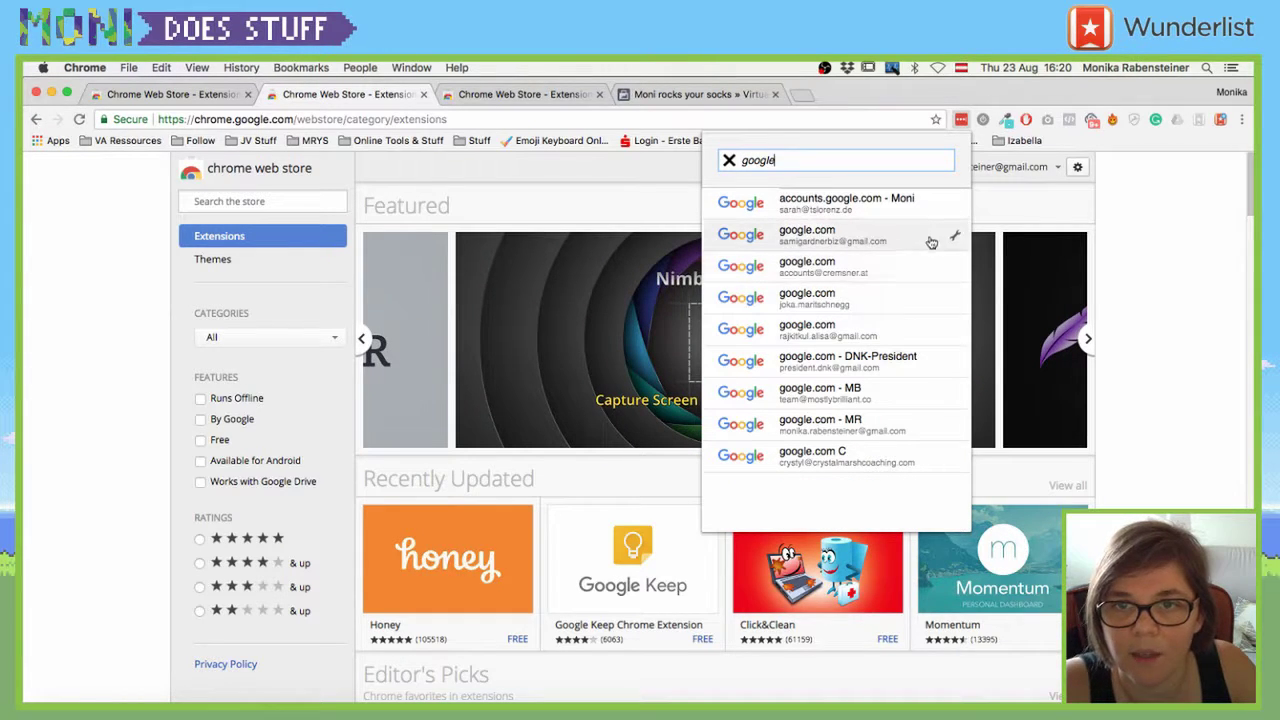
click(953, 425)
click(775, 282)
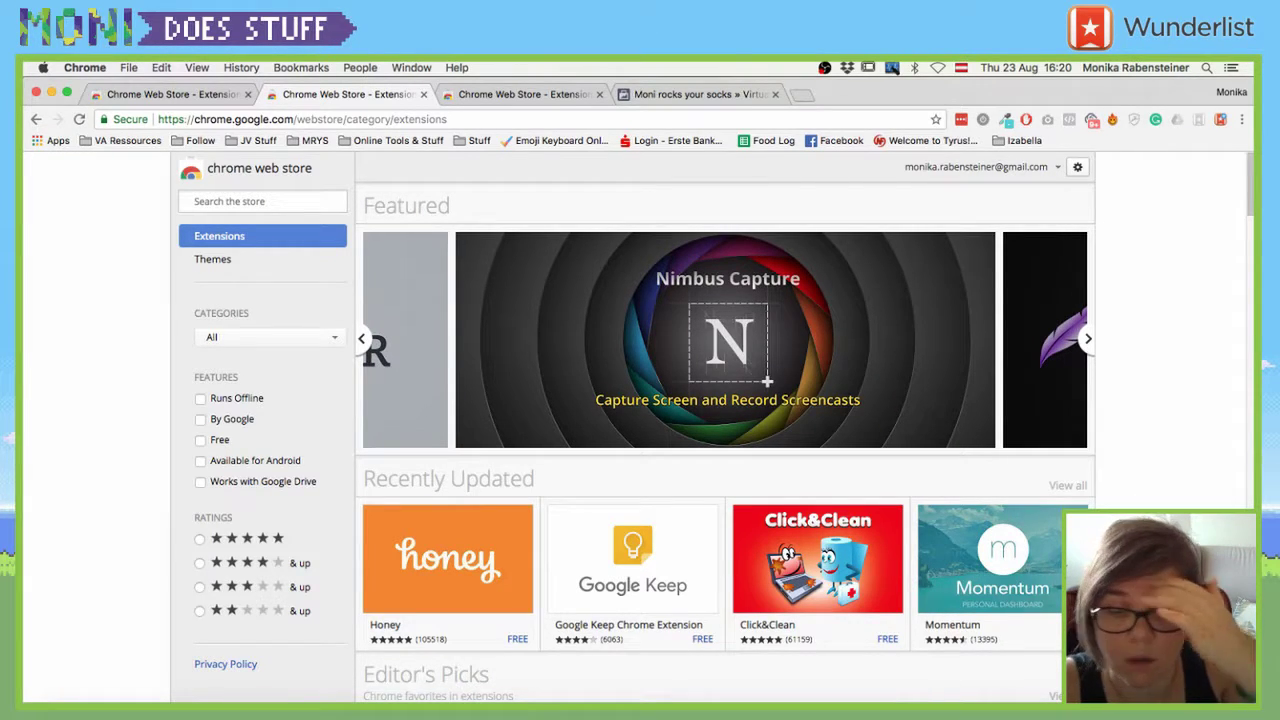
- Sign in with Google using the account e-mail and pasted password, completing verification
click(1221, 120)
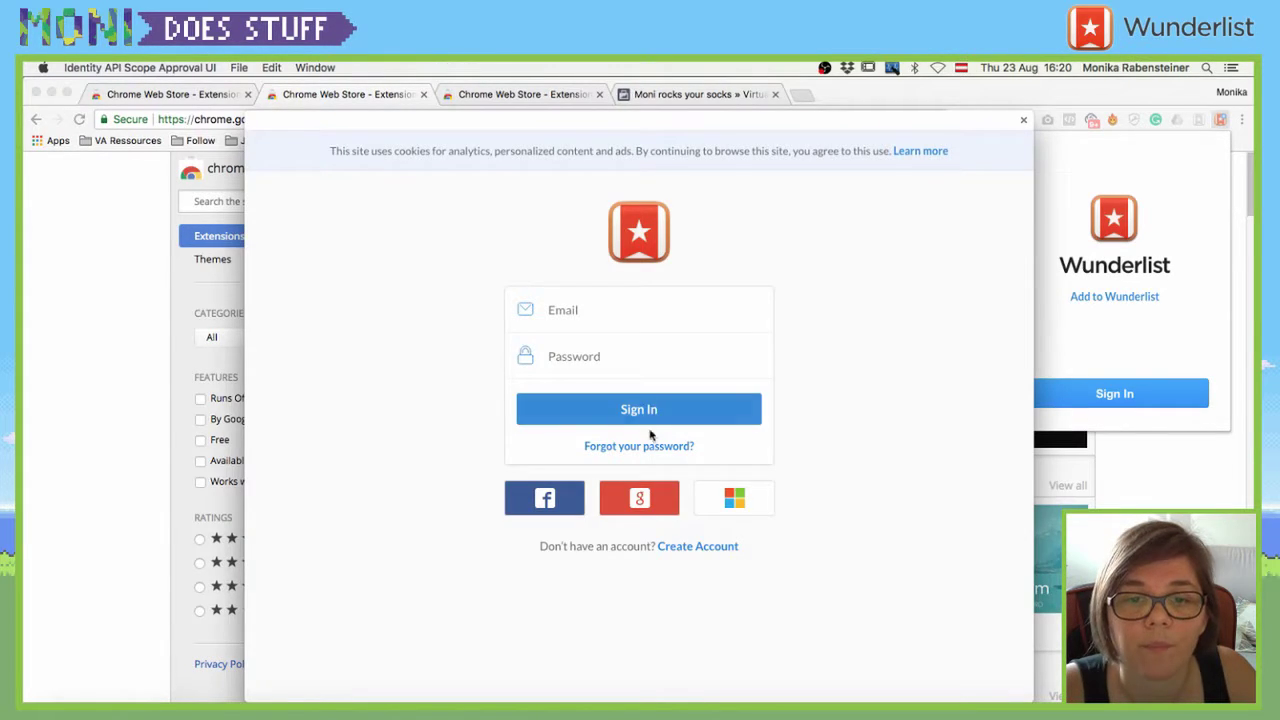
click(648, 407)
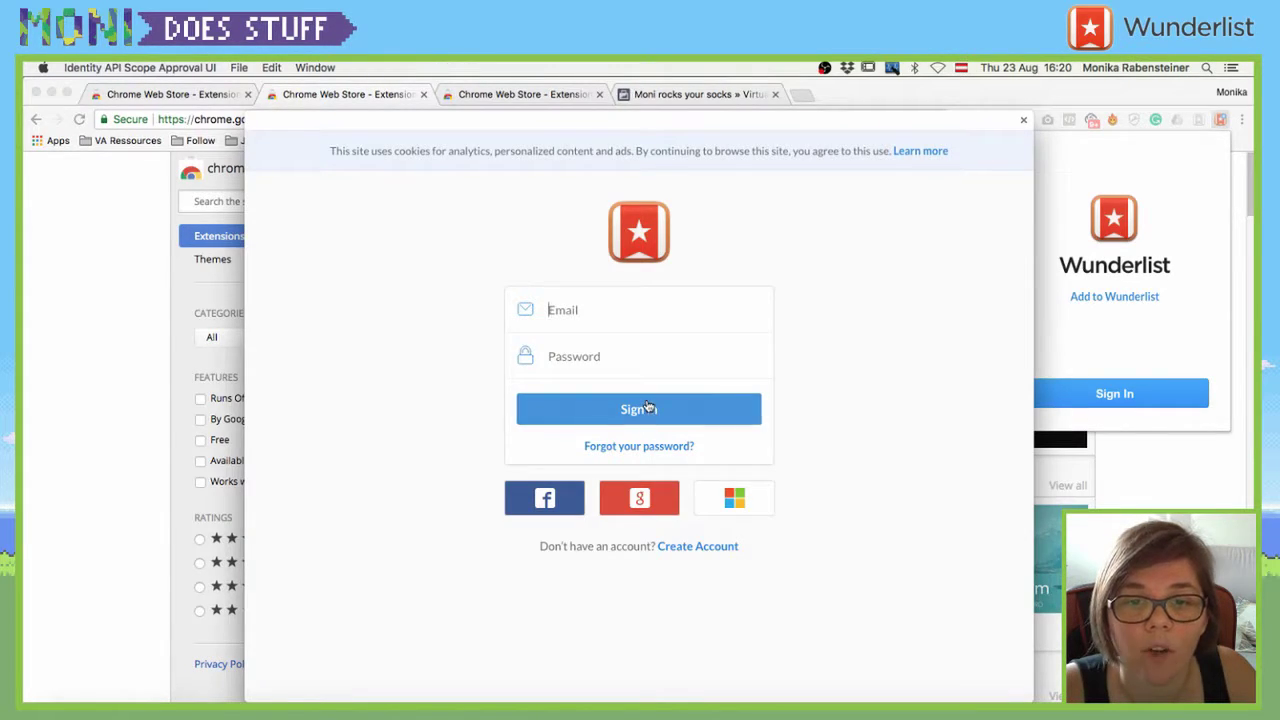
click(648, 508)
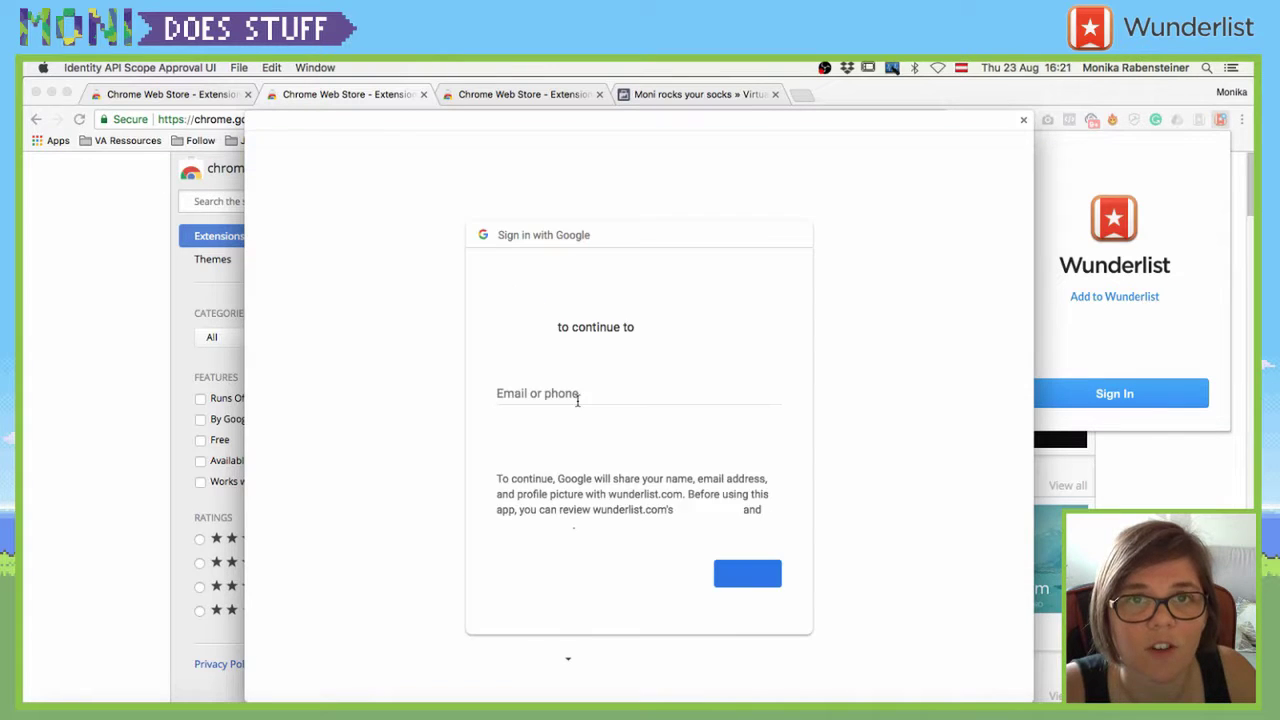
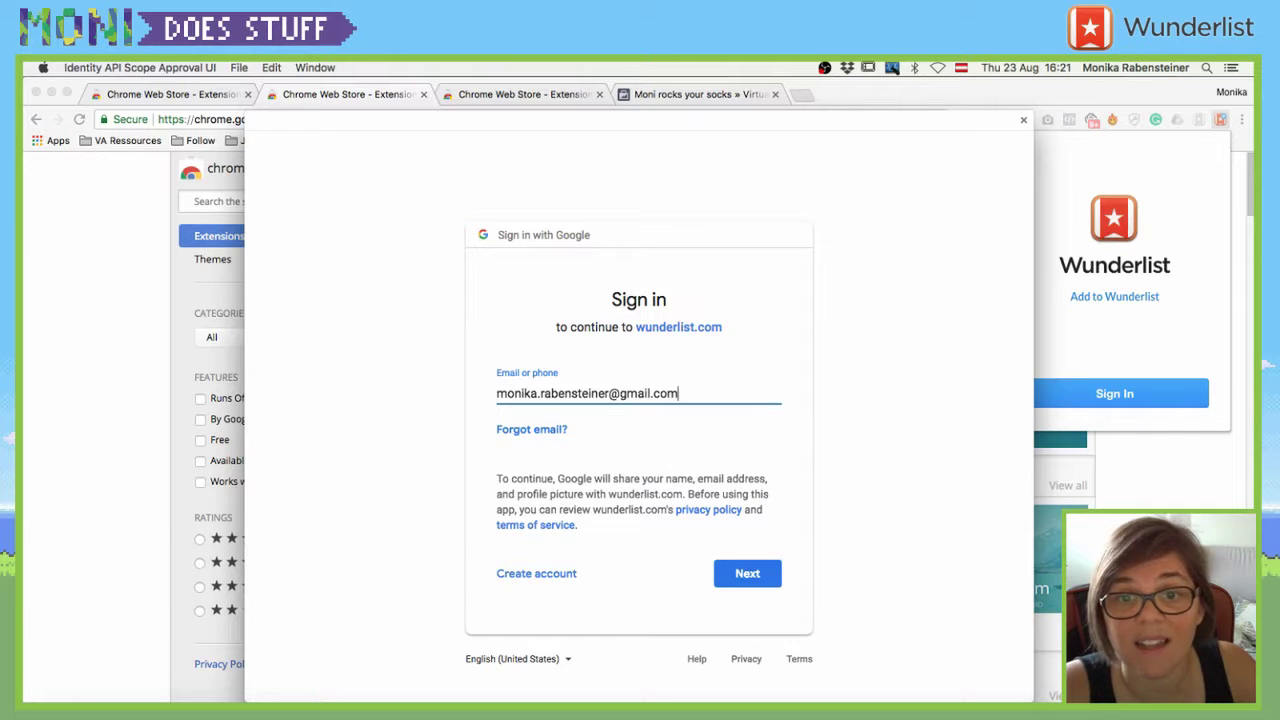
key(Return)
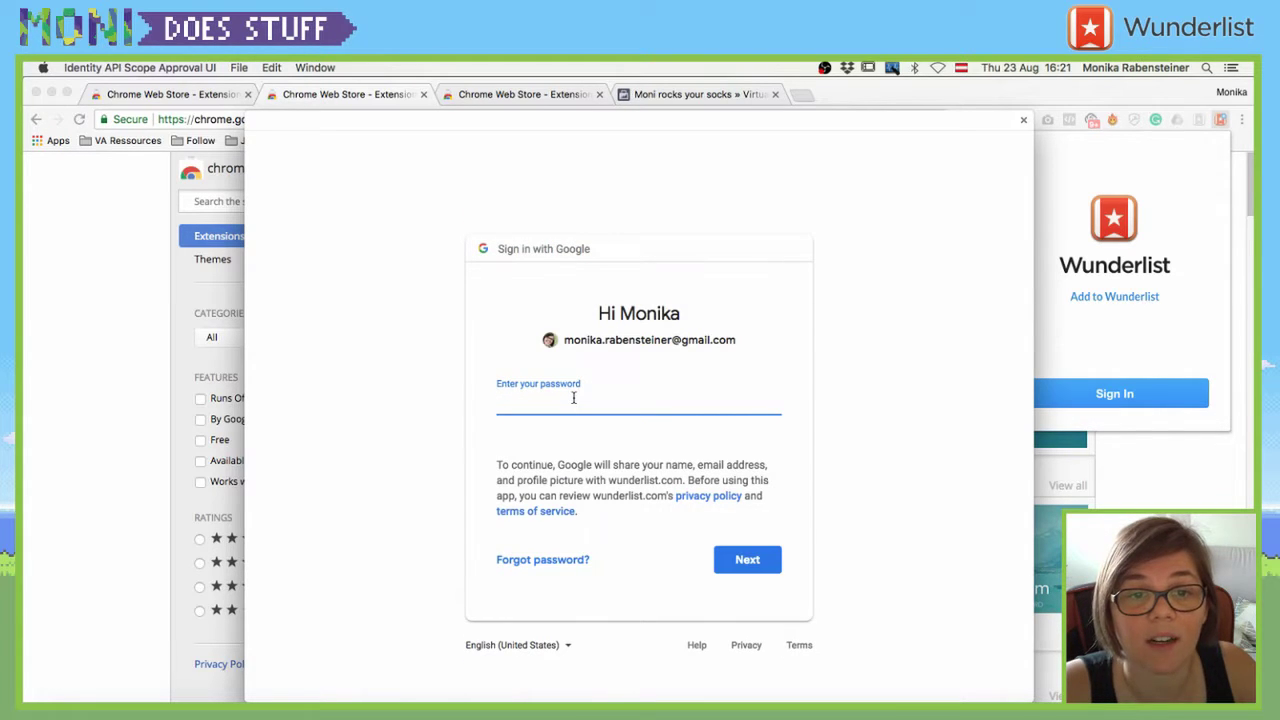
key(super+v)
key(Return)
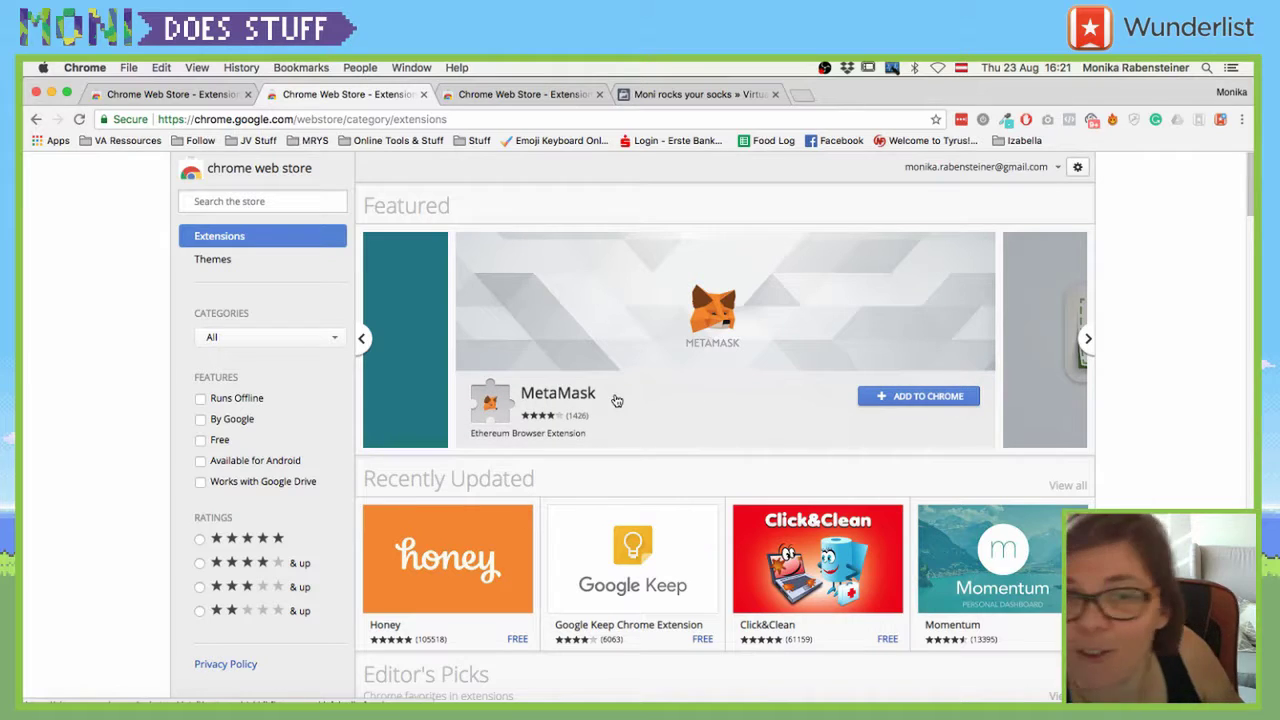
click(1220, 120)
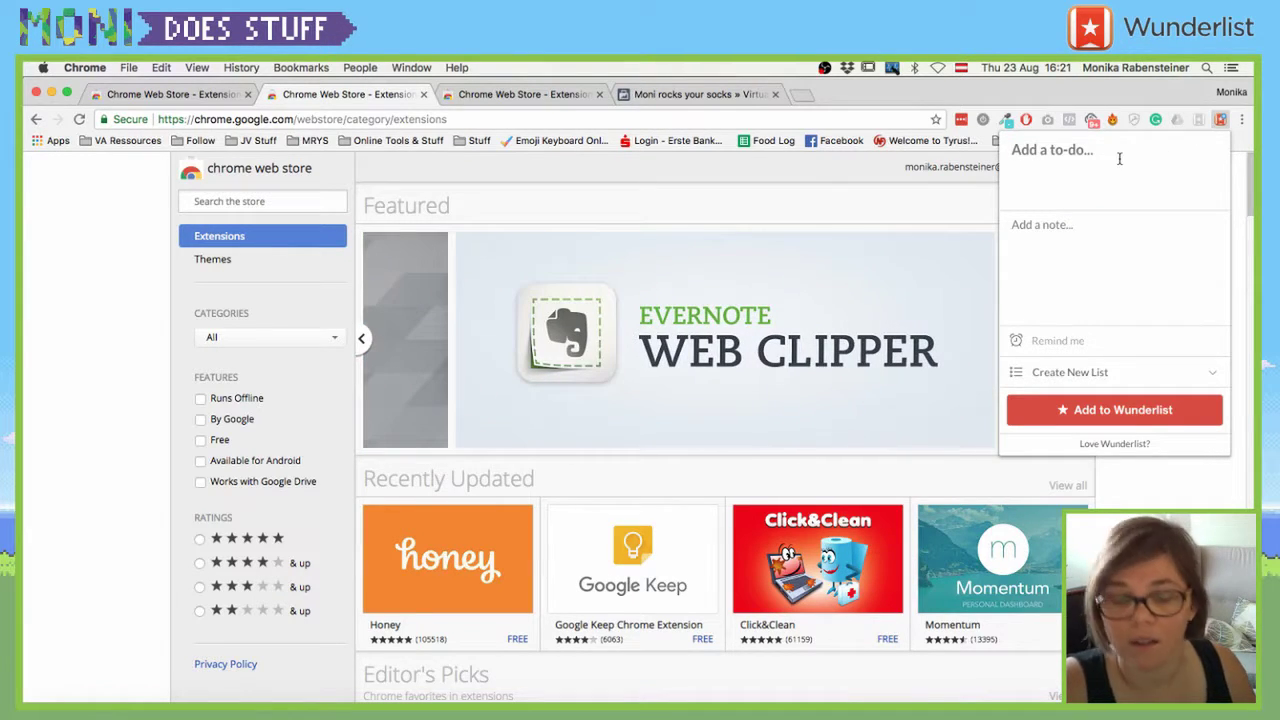
- Add the to-do 'Yay Add task' to the Moni Does Stuff Organisation copy list via the extension
text(Yay A)
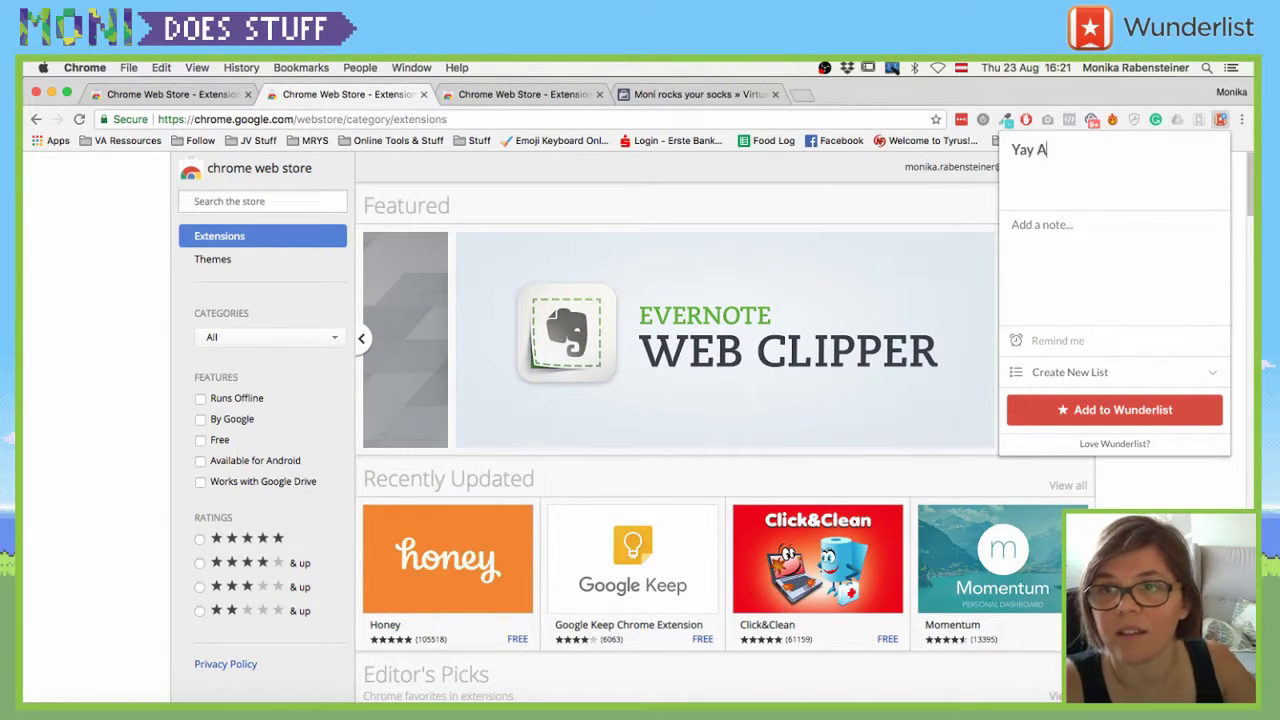
text(dd task)
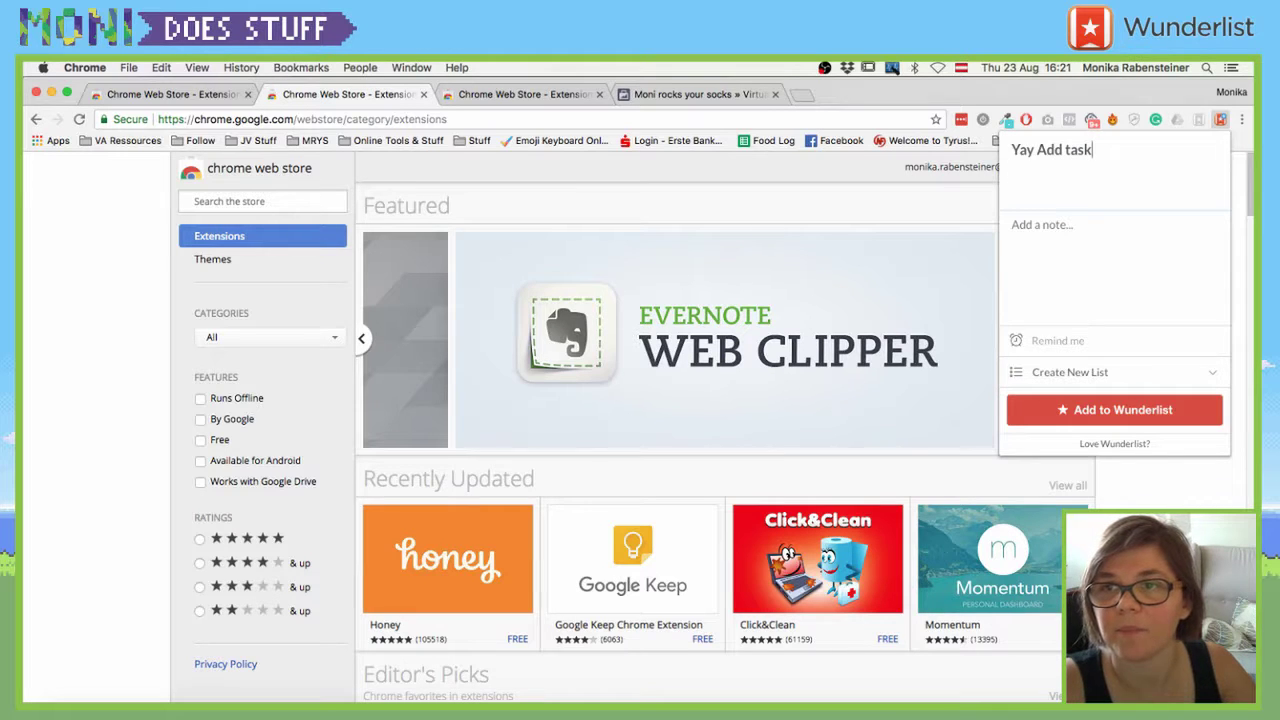
click(1128, 376)
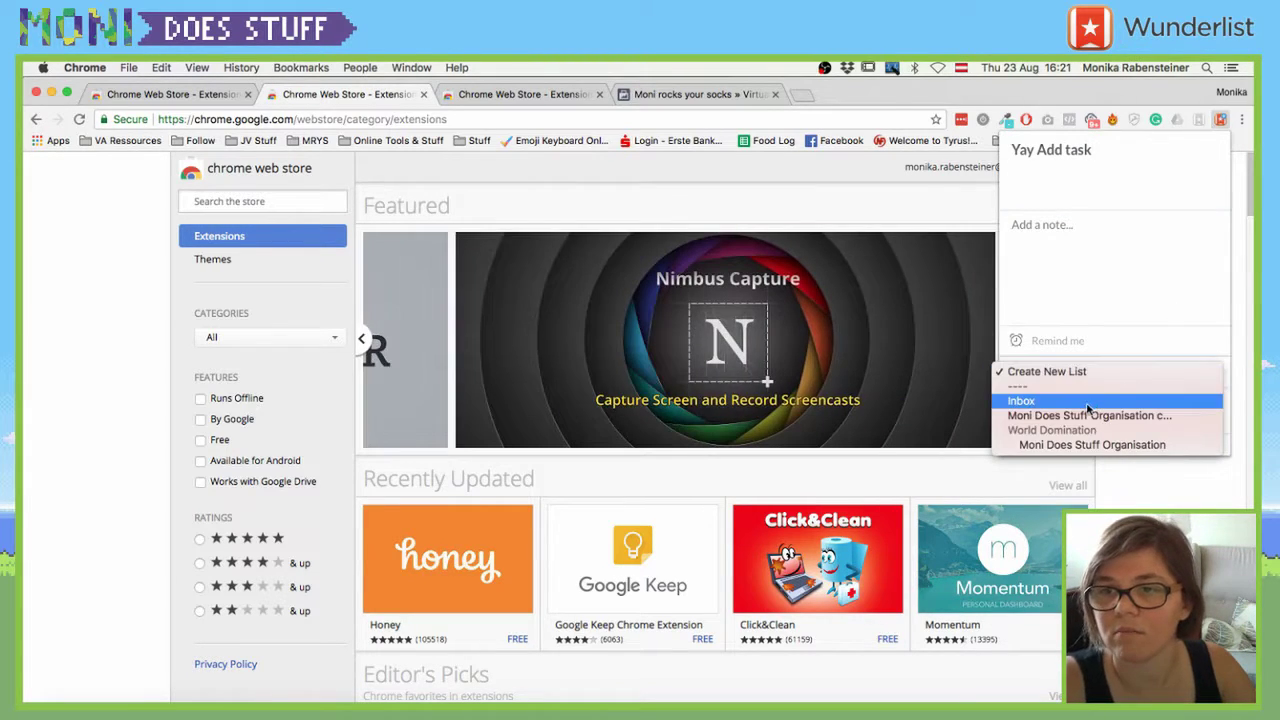
click(1092, 415)
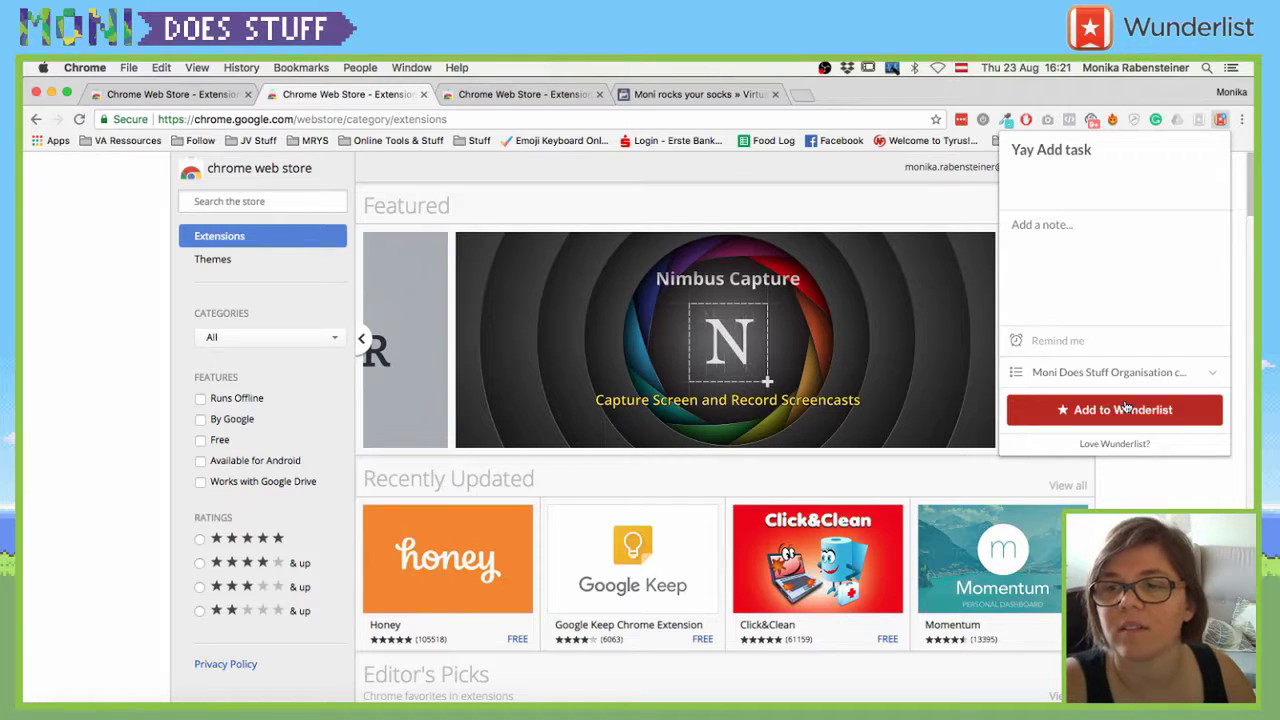
click(1125, 408)
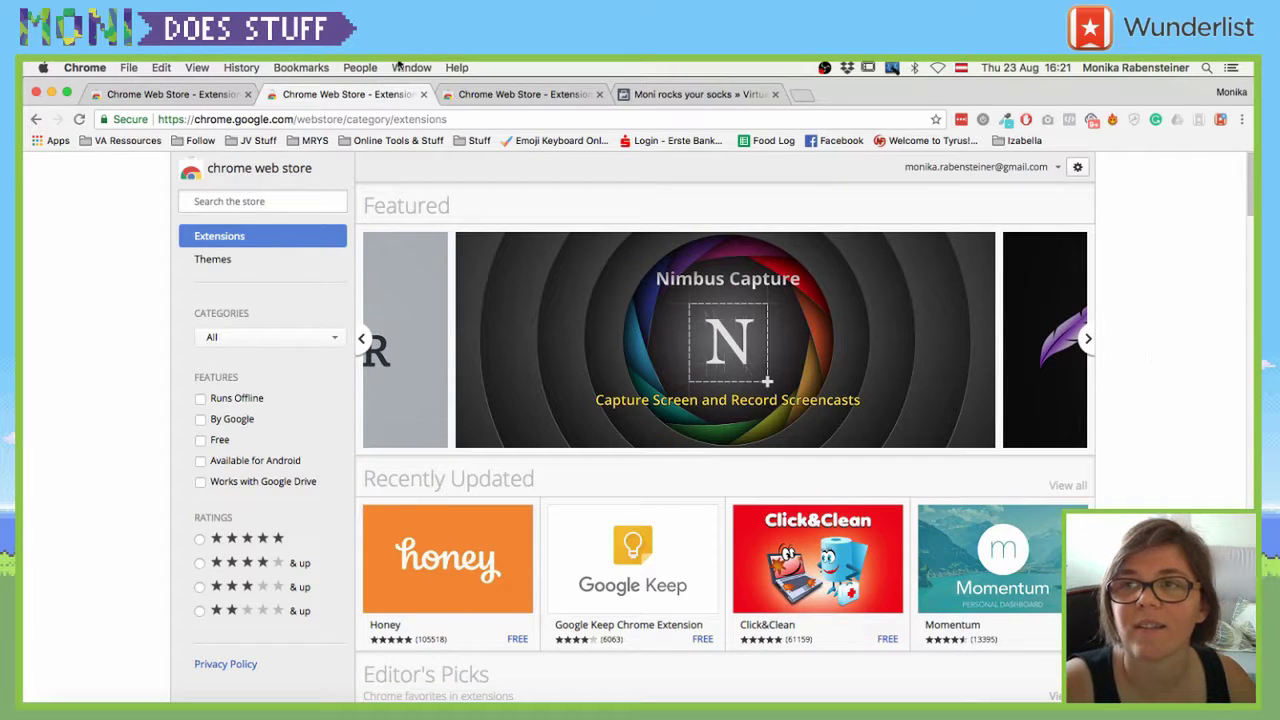
click(183, 97)
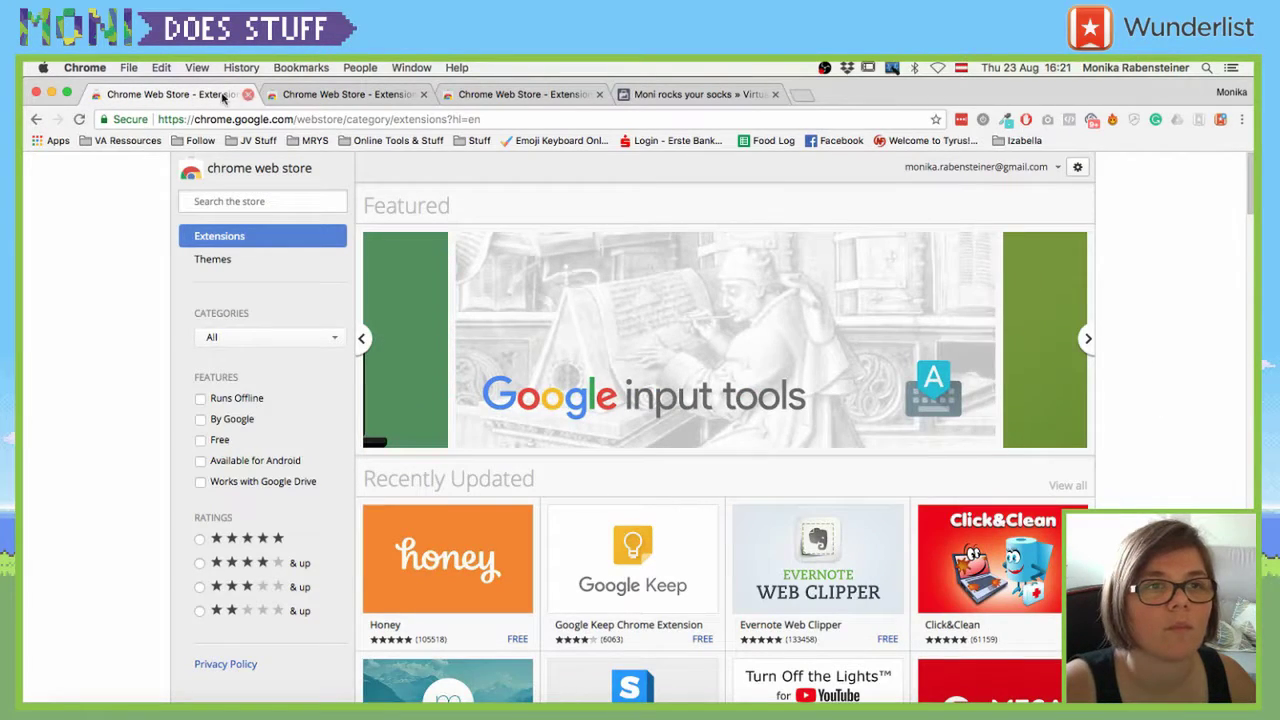
- Navigate the tab to the wunderlist.com web app through the address bar
click(36, 119)
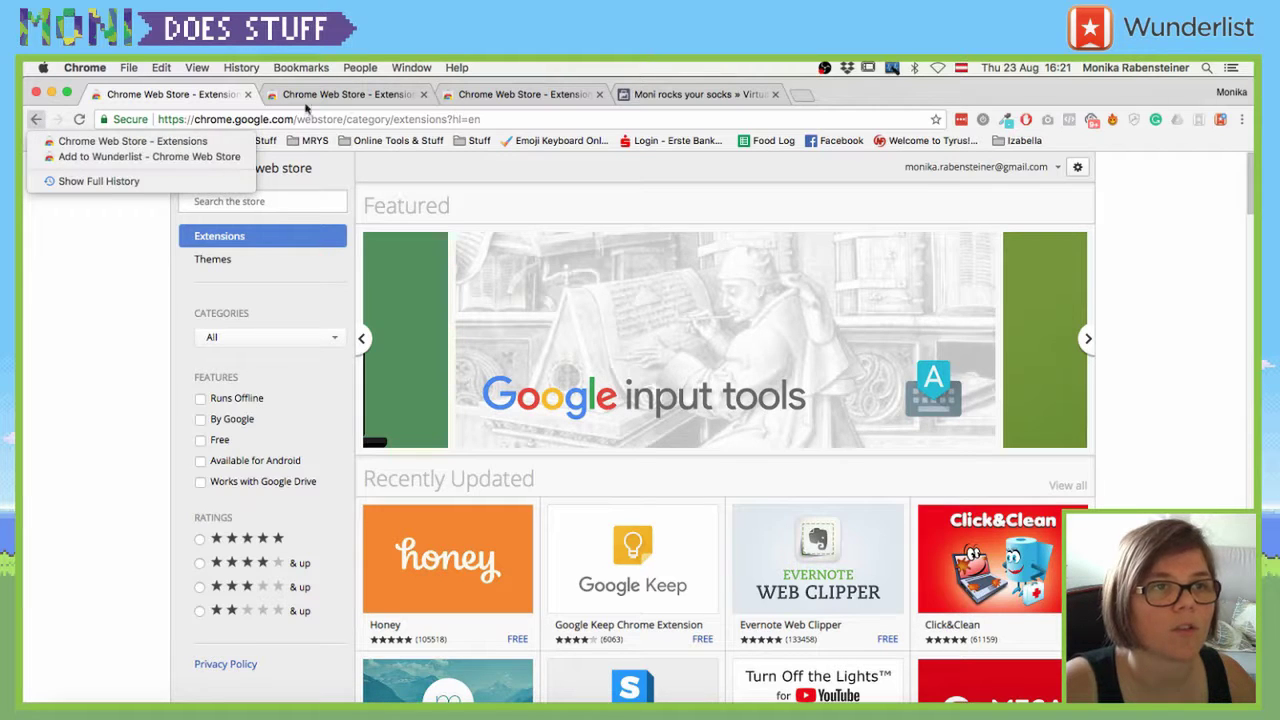
click(377, 97)
click(237, 119)
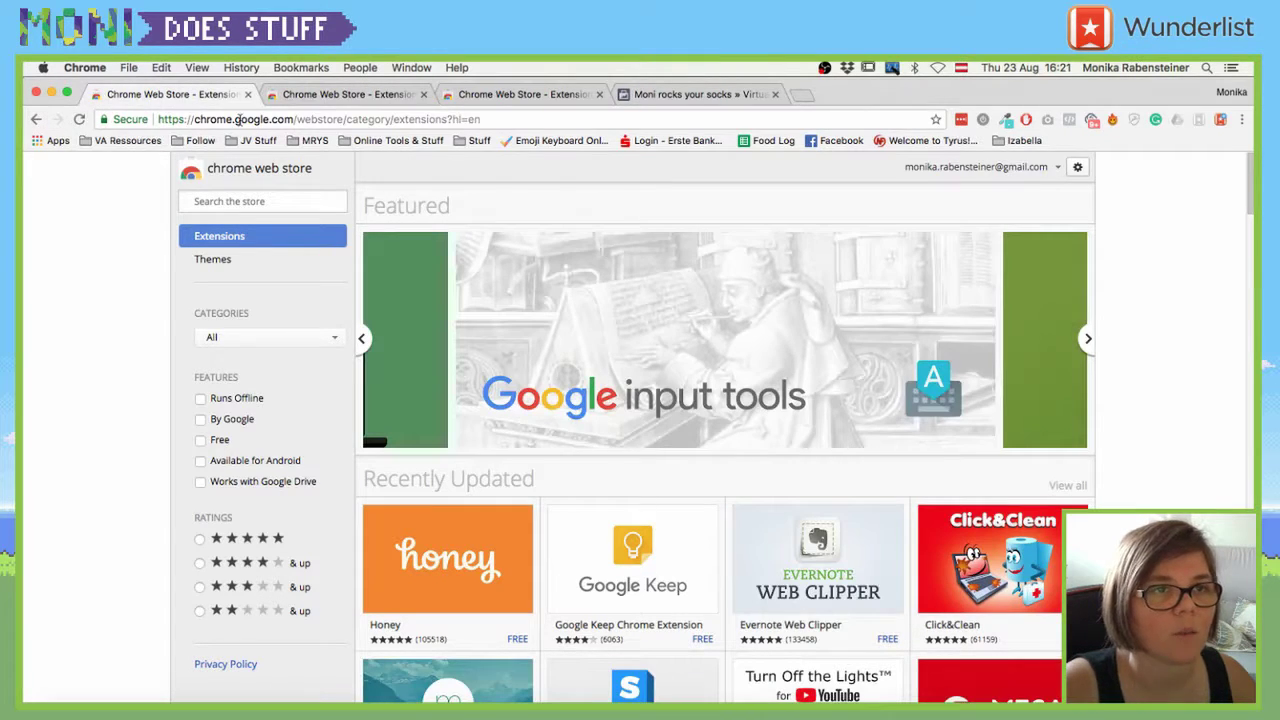
text(wunderlist)
key(Return)
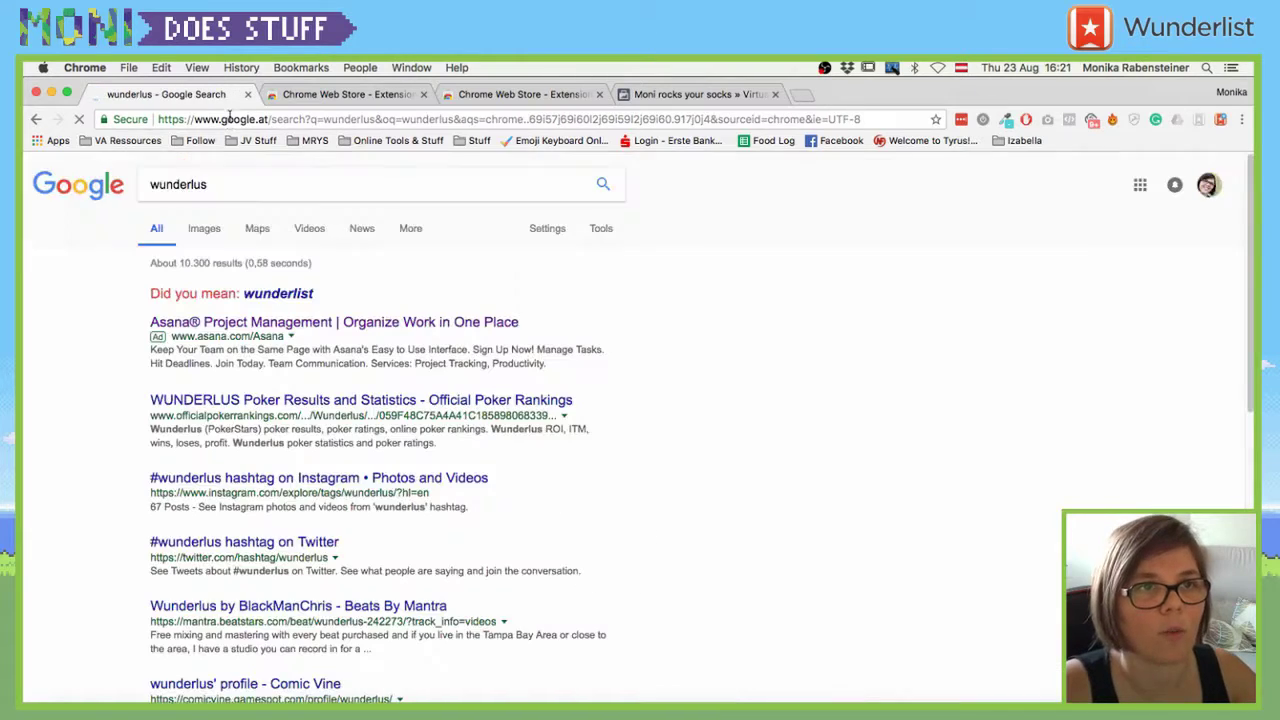
click(229, 124)
text(w)
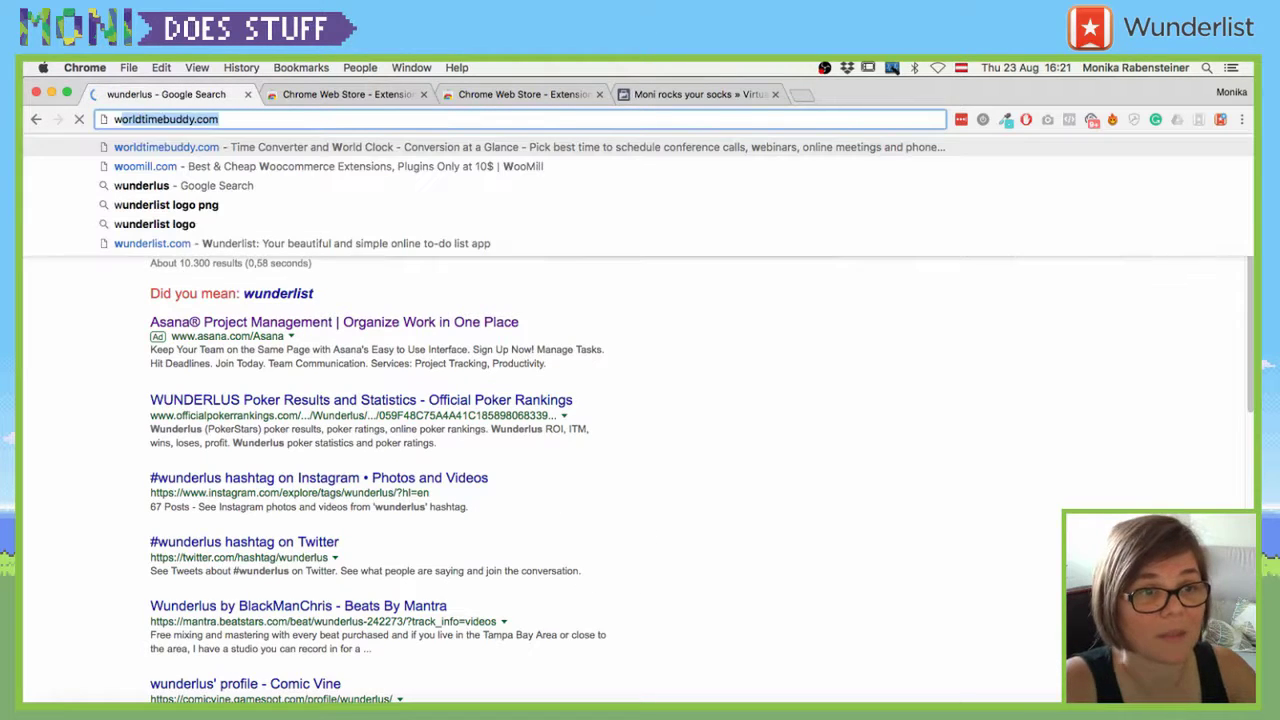
text(un)
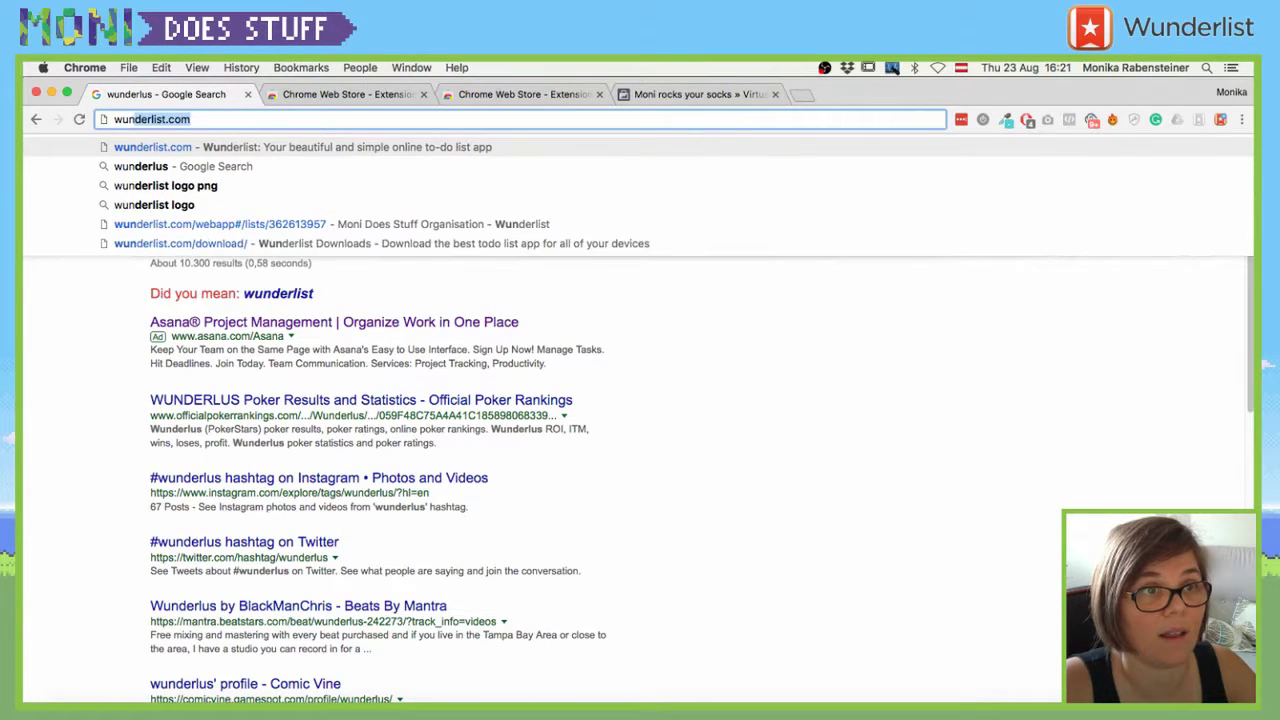
key(Return)
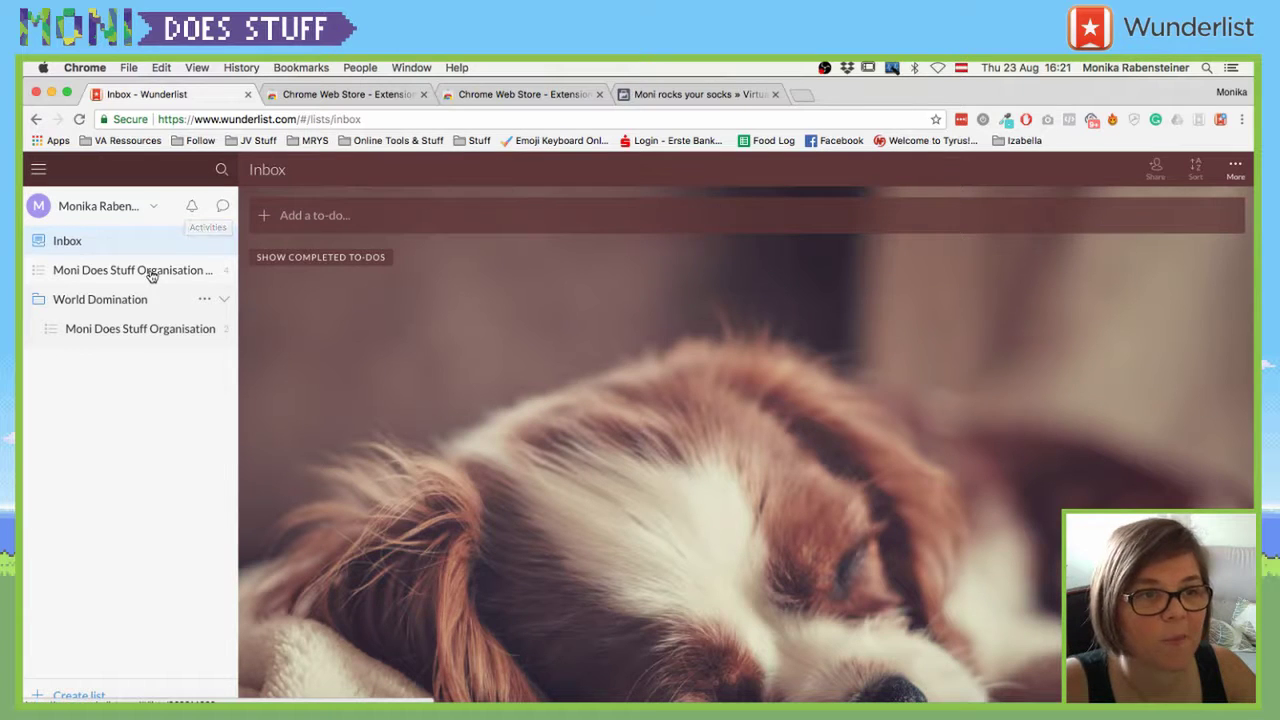
- Show the Moni Does Stuff Organisation copy list, then preview and dismiss the save-page popup
click(150, 275)
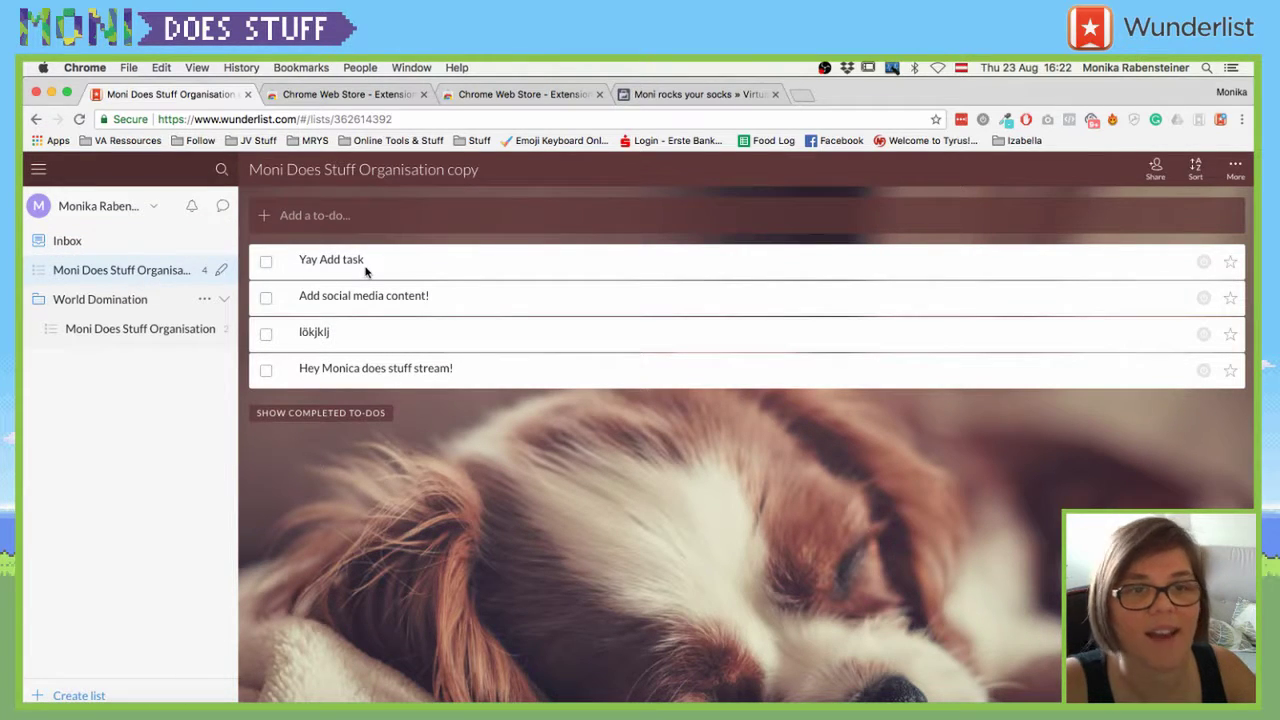
click(1220, 124)
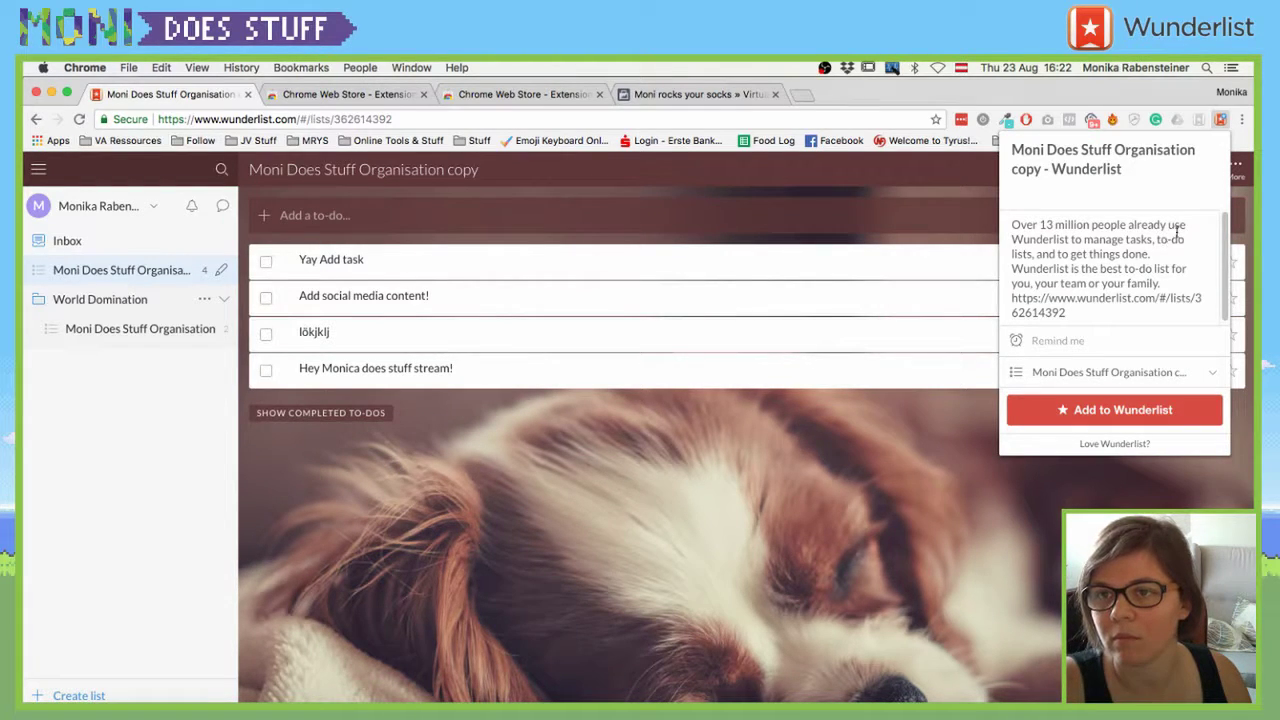
scroll(1179, 228, down, 1)
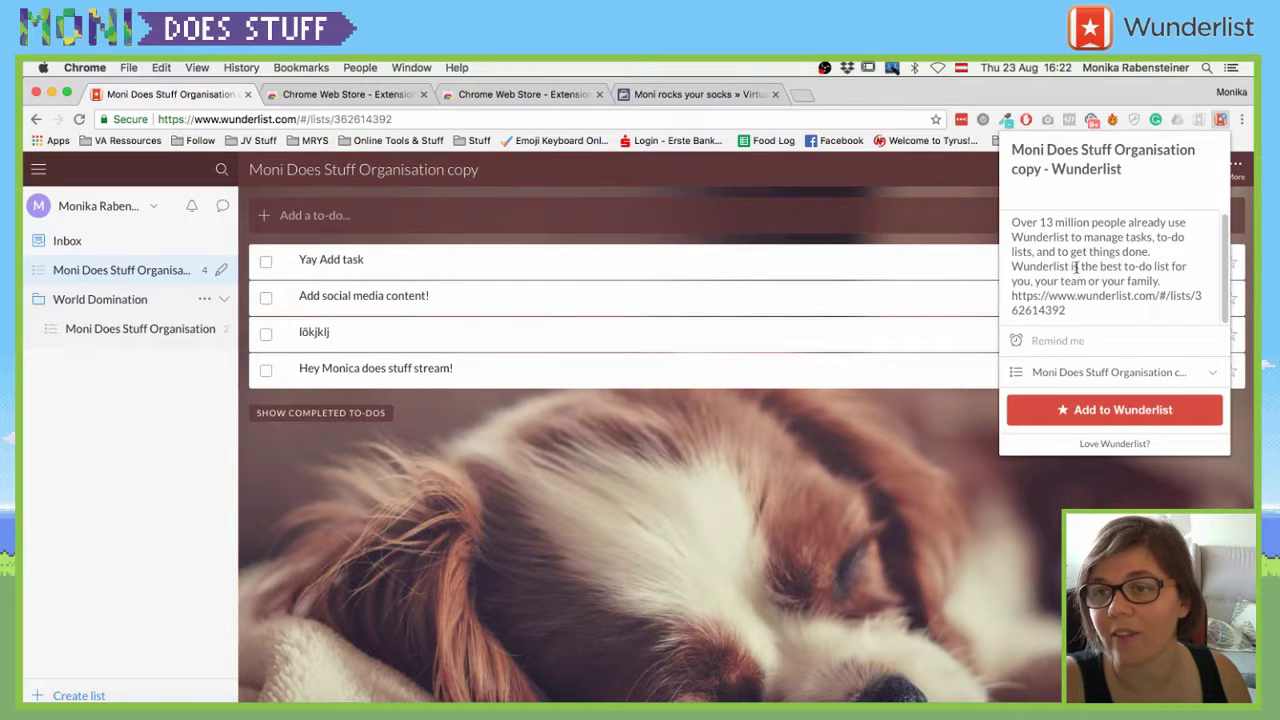
scroll(1076, 266, up, 1)
click(1116, 152)
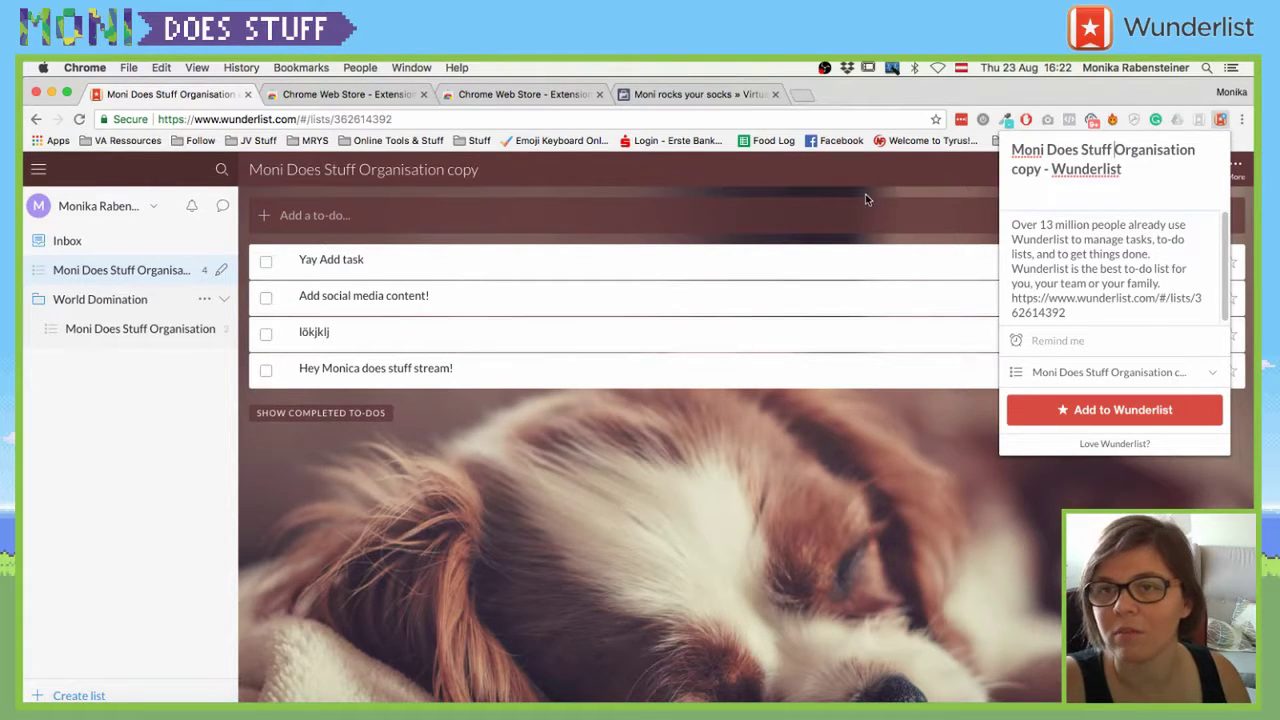
click(617, 212)
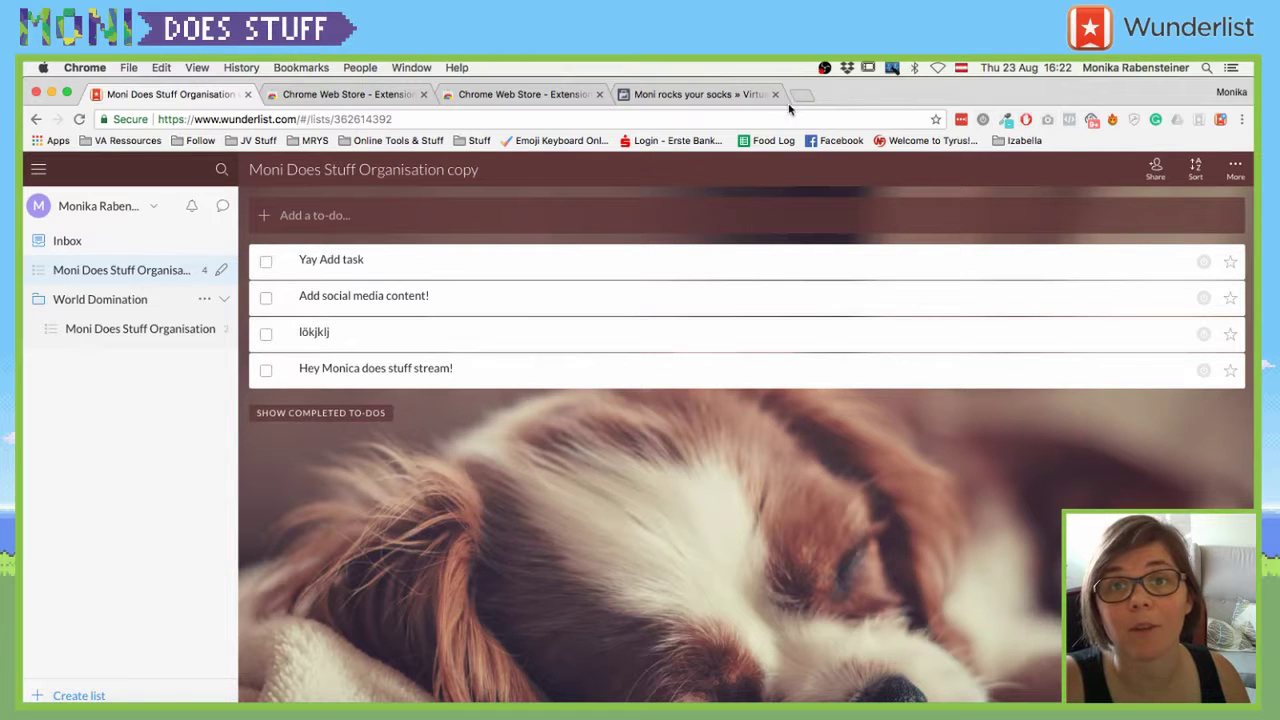
- Open a new tab and load the Emoji Keyboard bookmark's copy-and-paste page
click(738, 94)
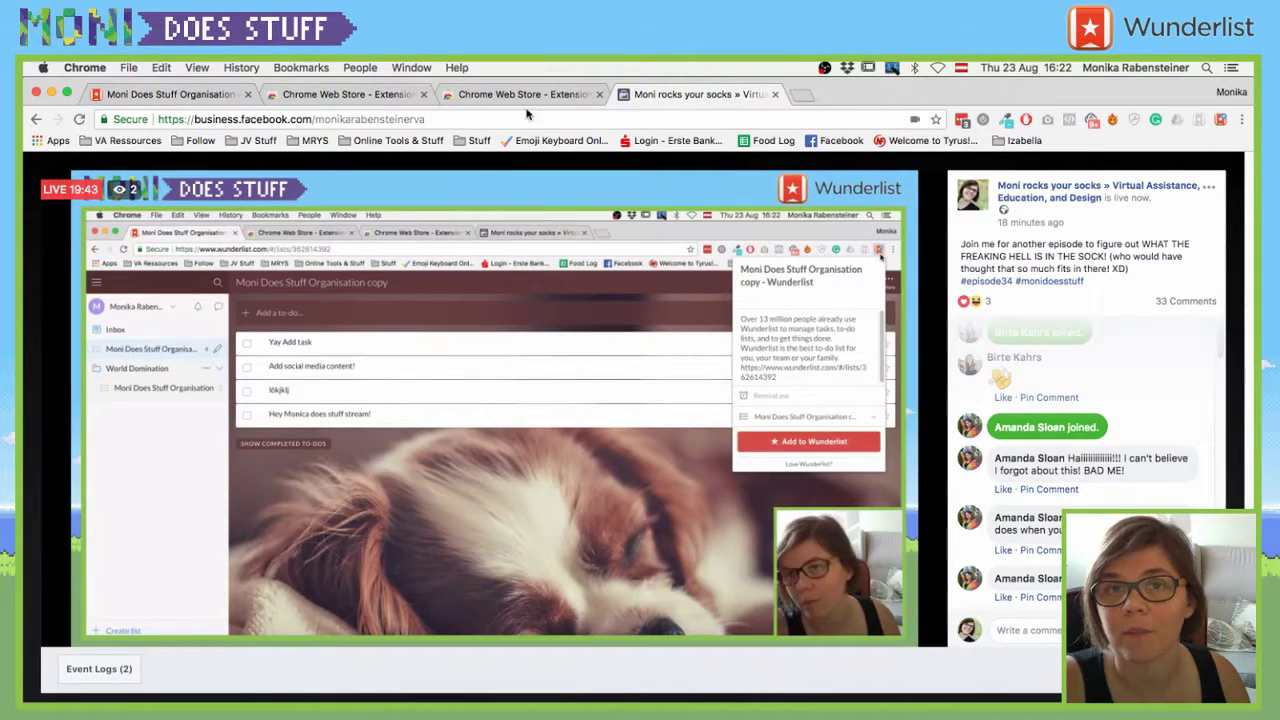
click(525, 94)
click(801, 96)
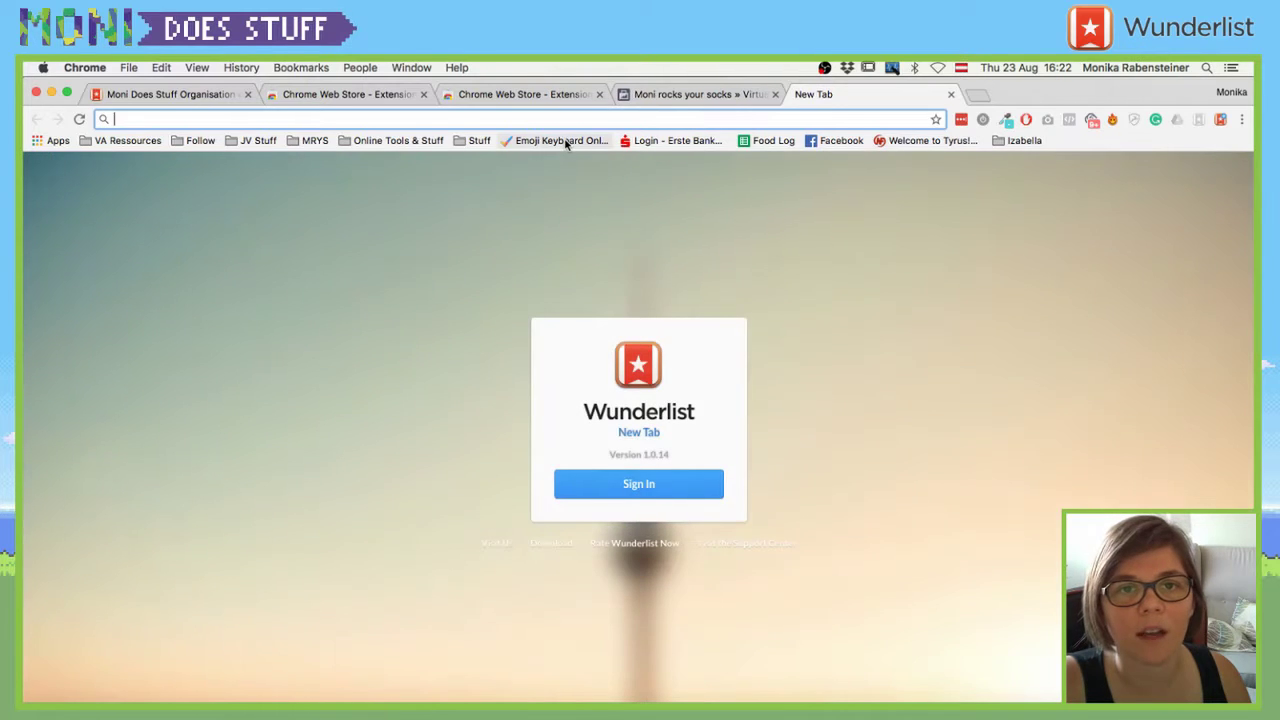
click(562, 140)
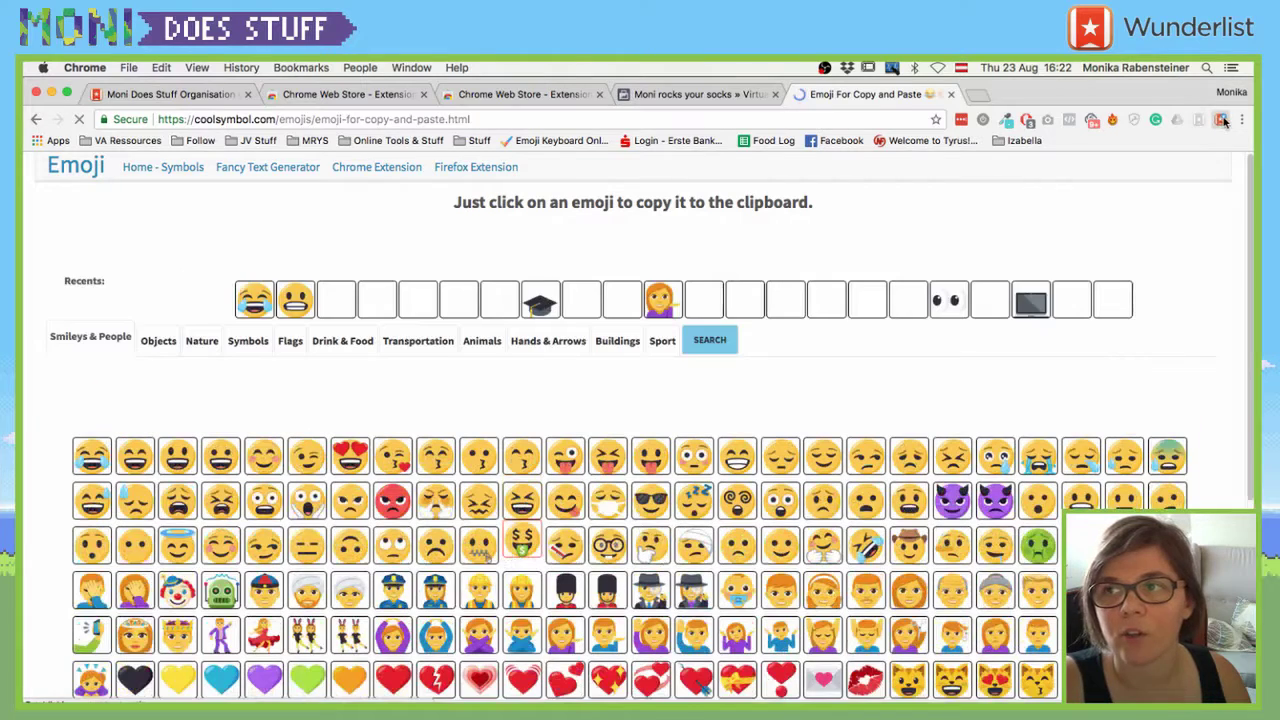
- Try saving the emoji page as a to-do, select 'Emoji' in its title, then close without saving
click(1221, 119)
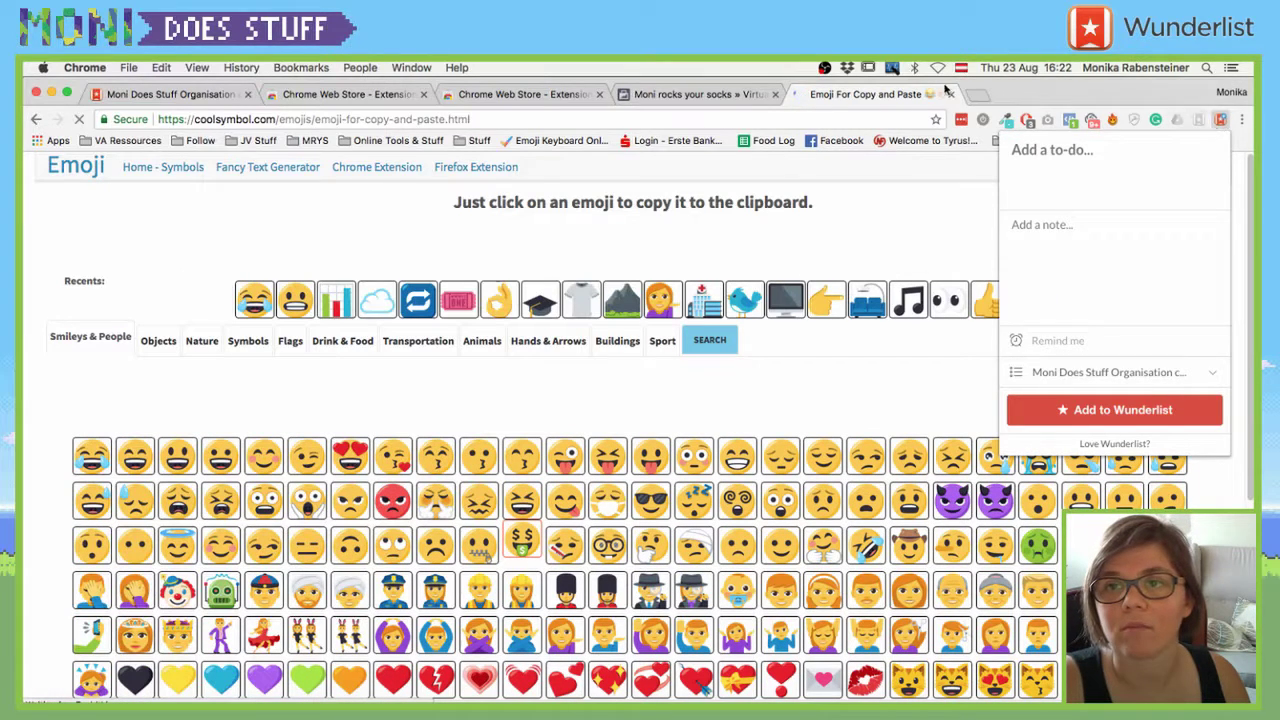
click(1222, 119)
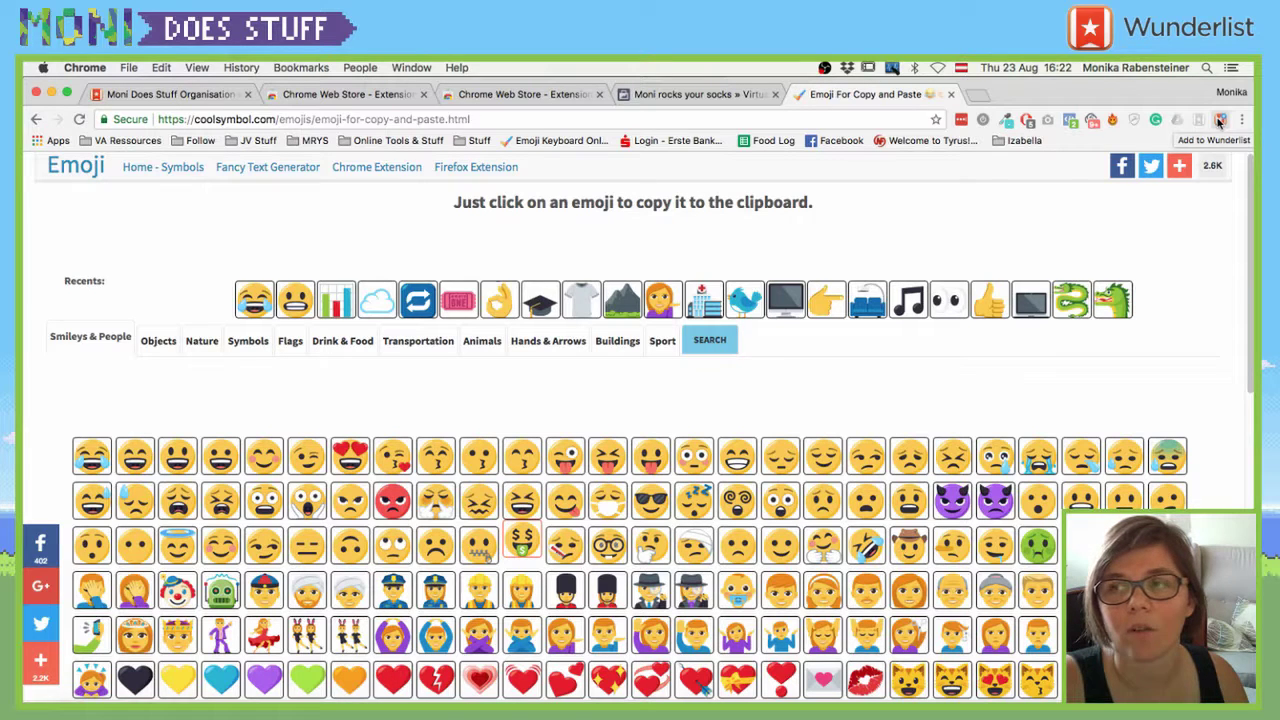
click(1219, 120)
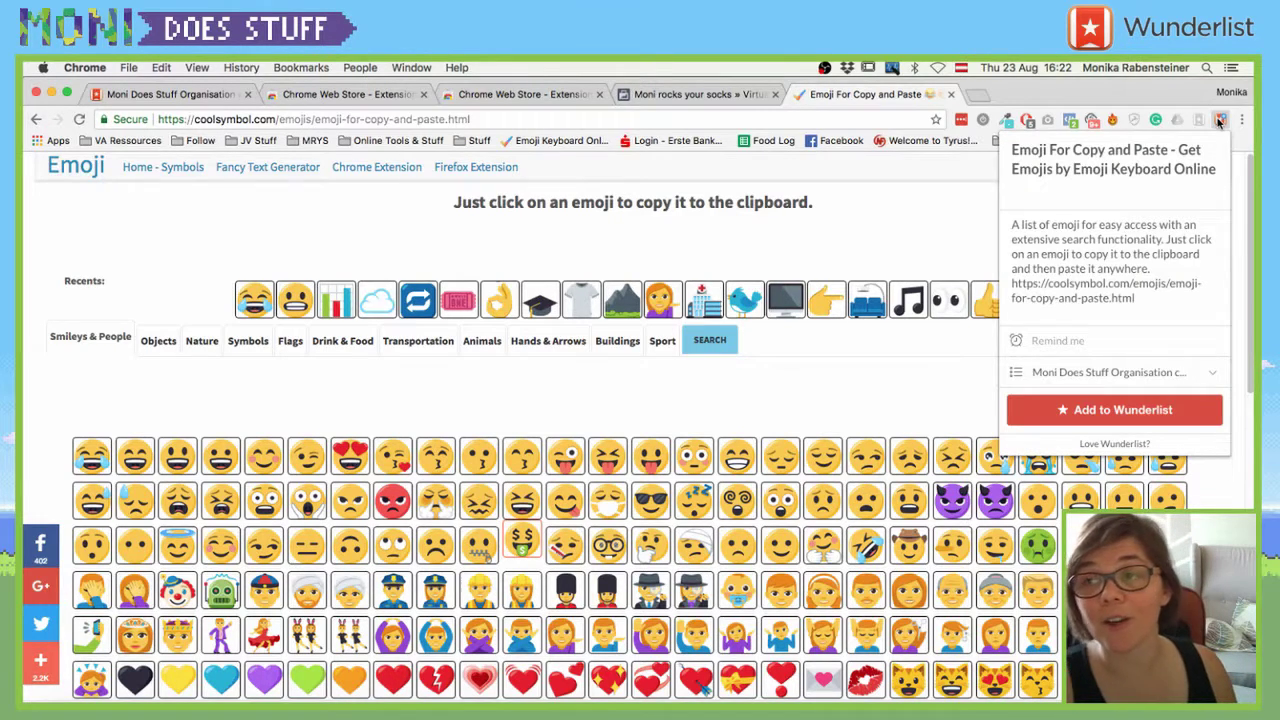
double_click(1073, 168)
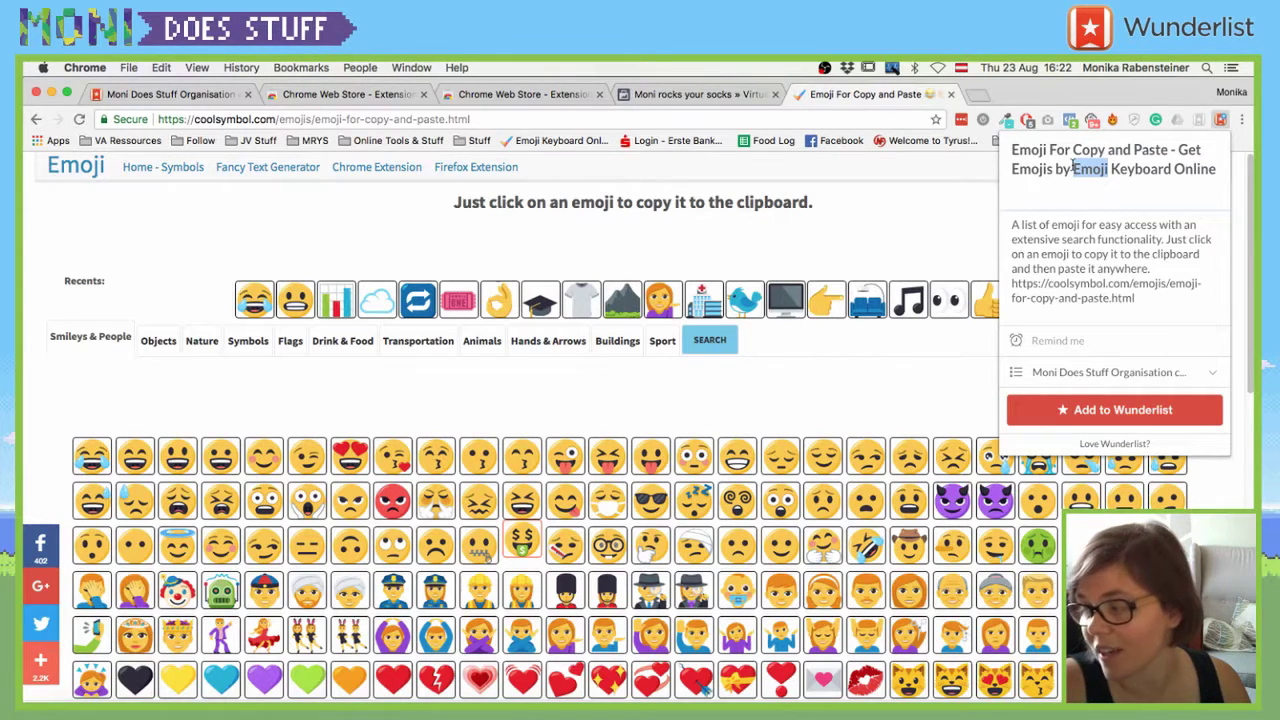
click(879, 100)
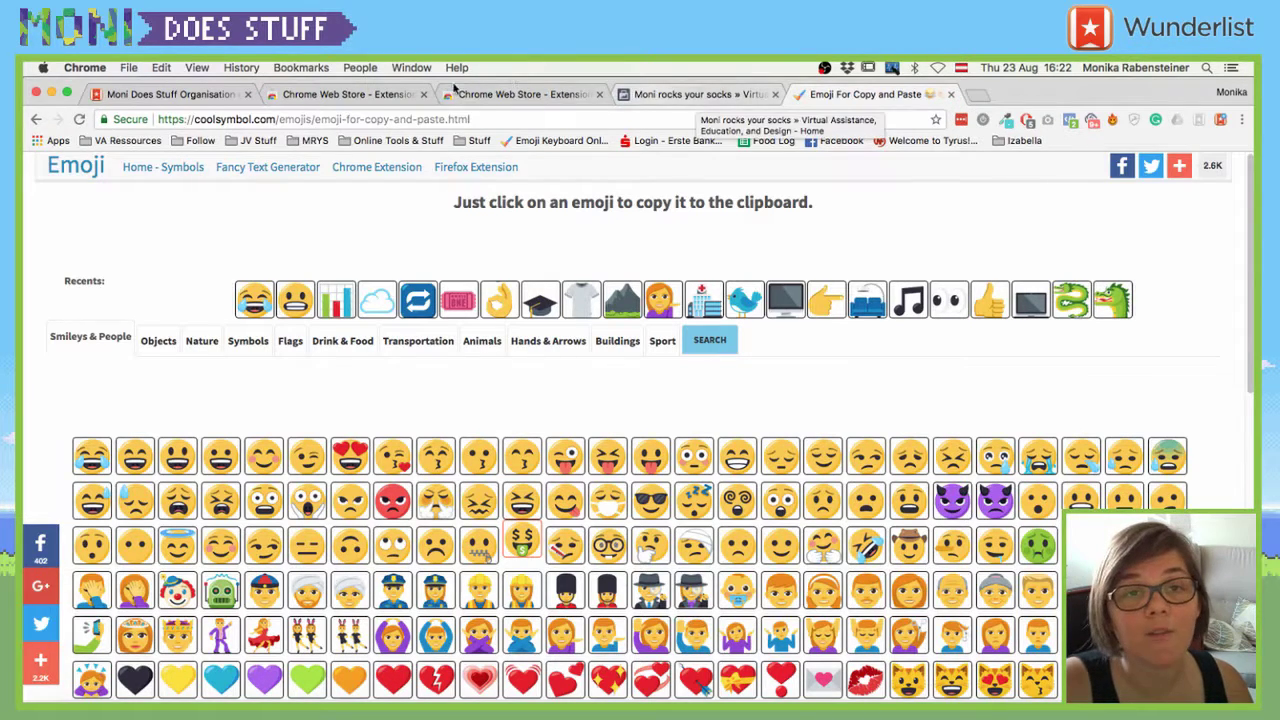
- View the Wunderlist New Tab store page from its extension icon, then start a fresh tab
click(475, 95)
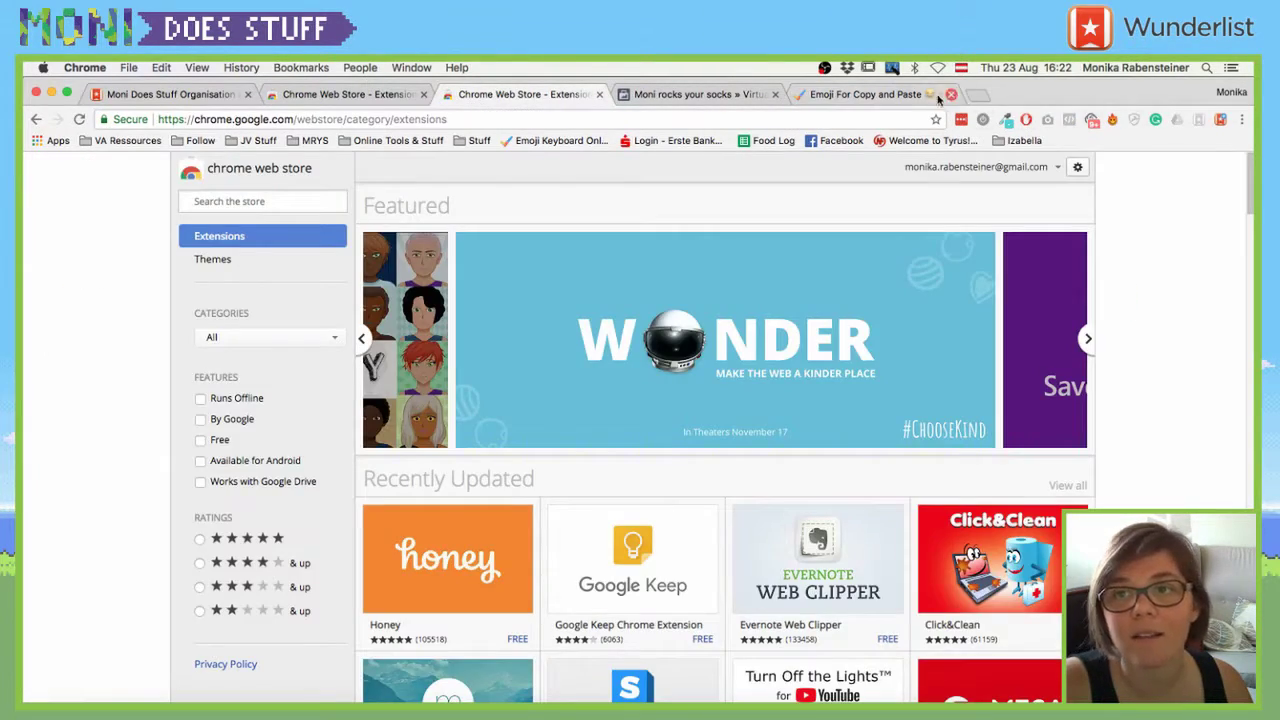
click(870, 94)
right_click(1201, 120)
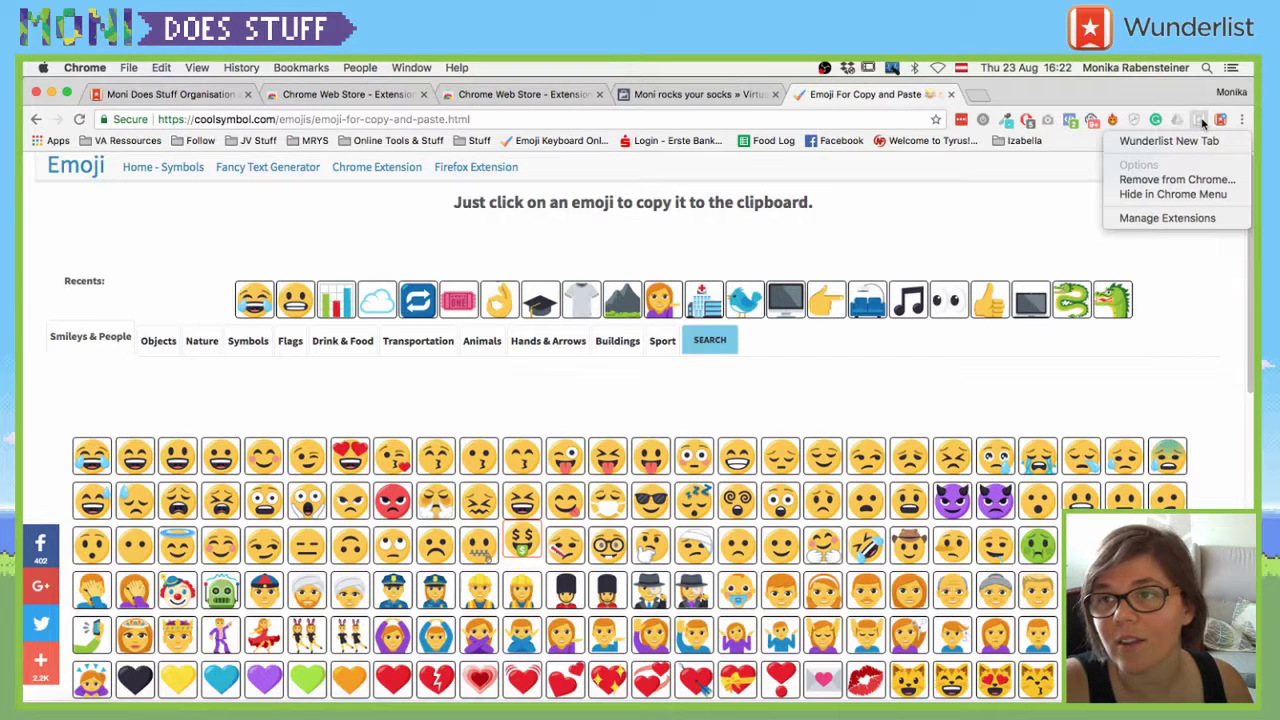
click(1185, 141)
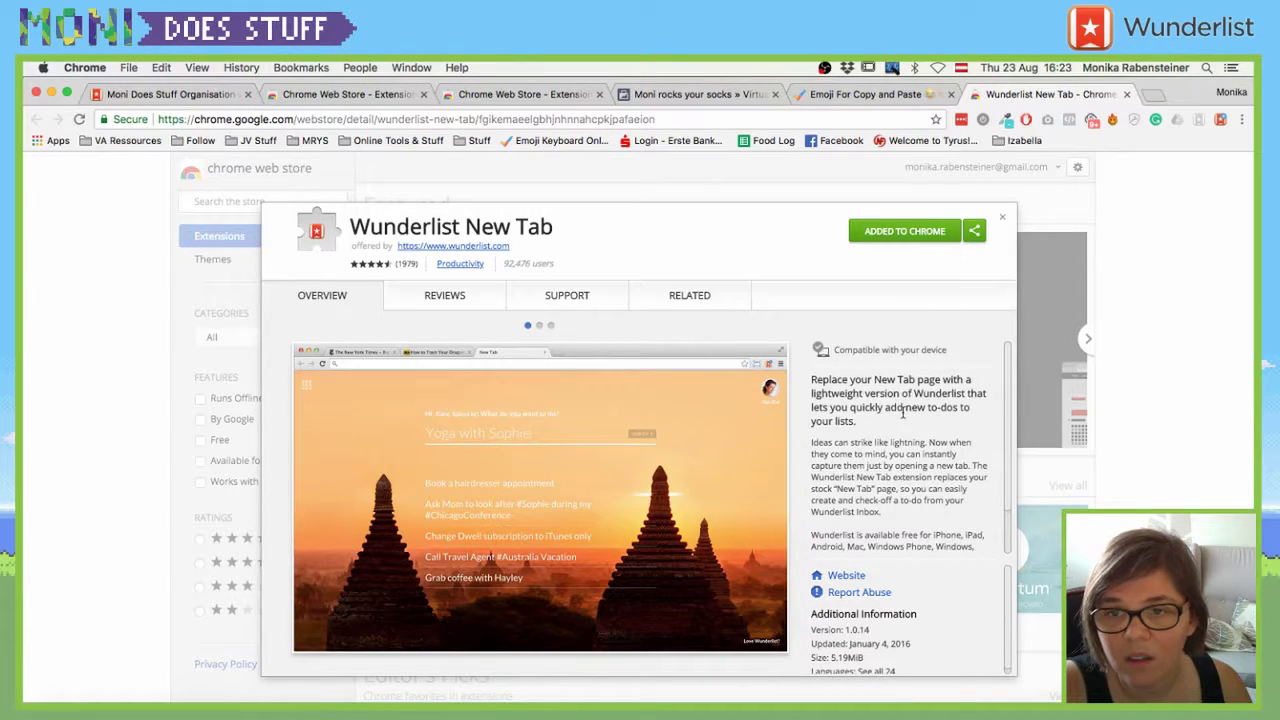
key(super+t)
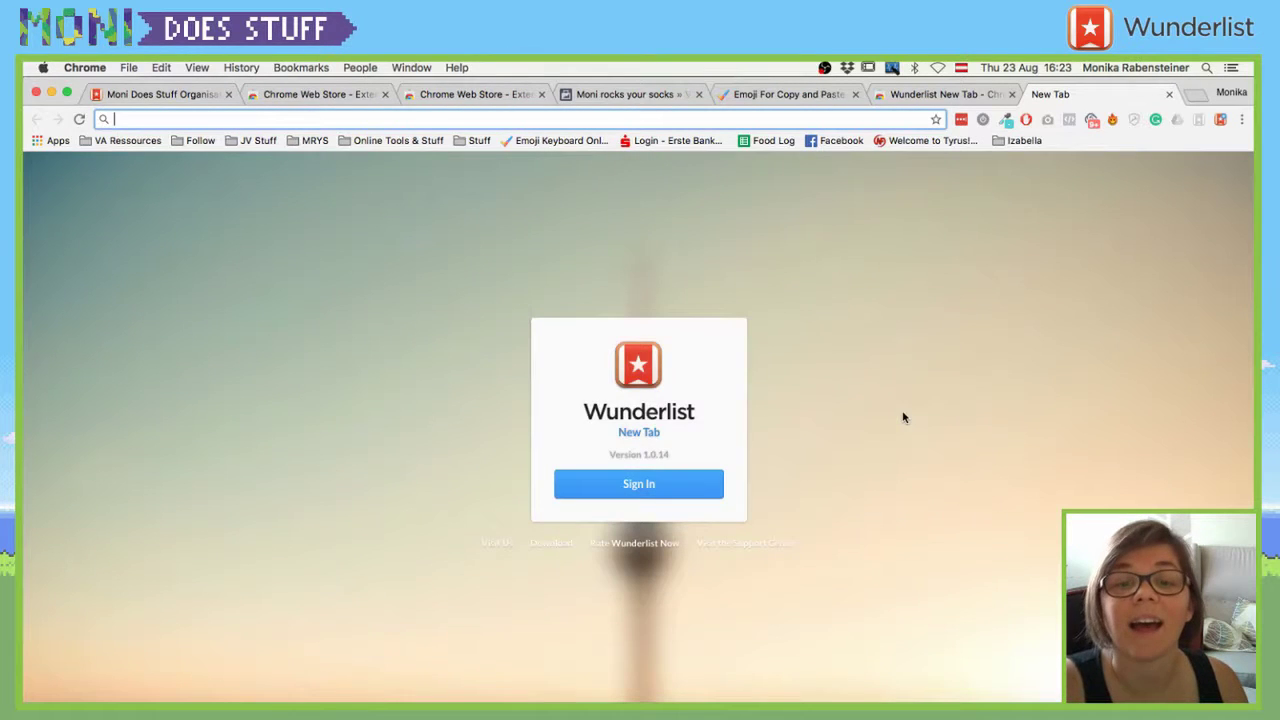
- Sign in to Wunderlist New Tab and return to its page
click(642, 485)
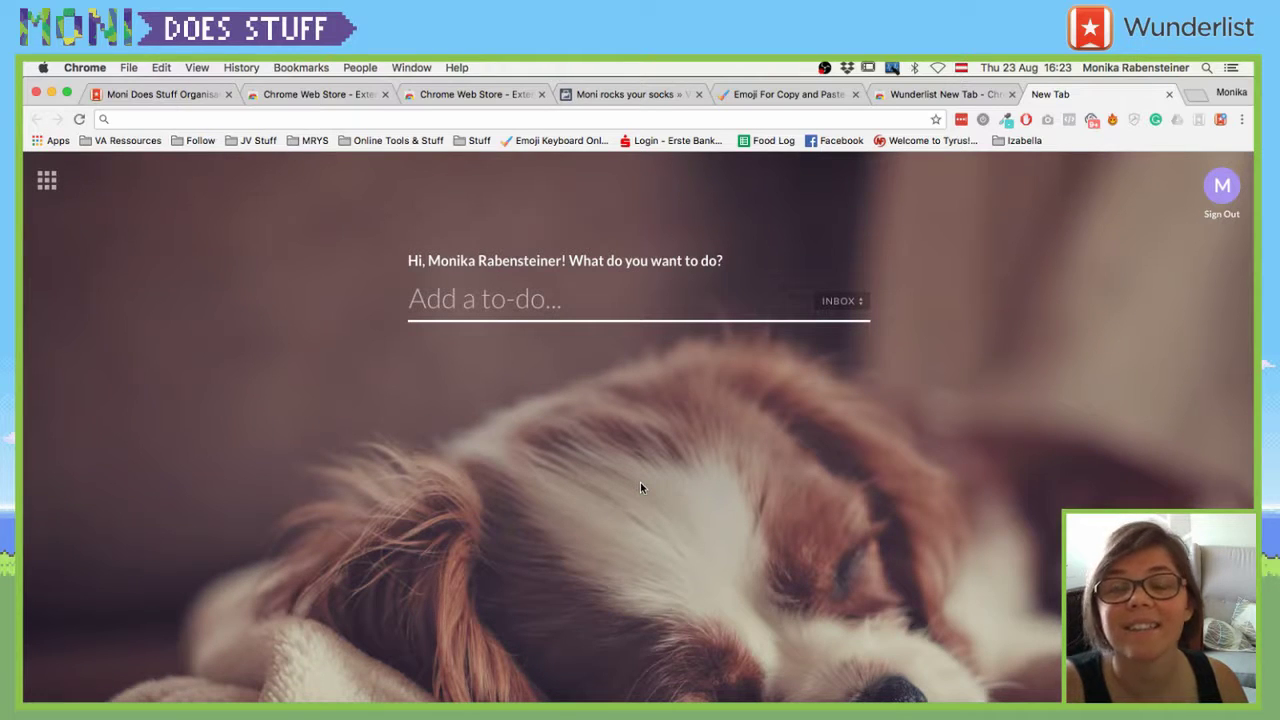
click(48, 181)
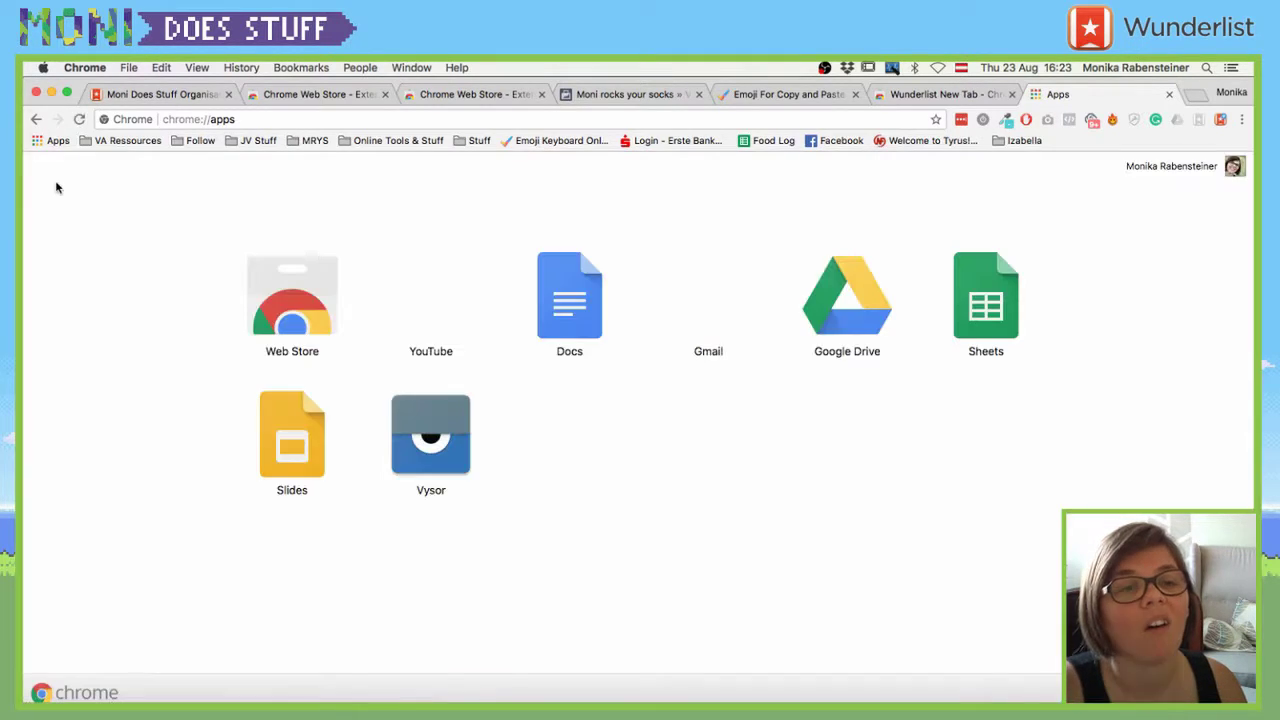
click(36, 119)
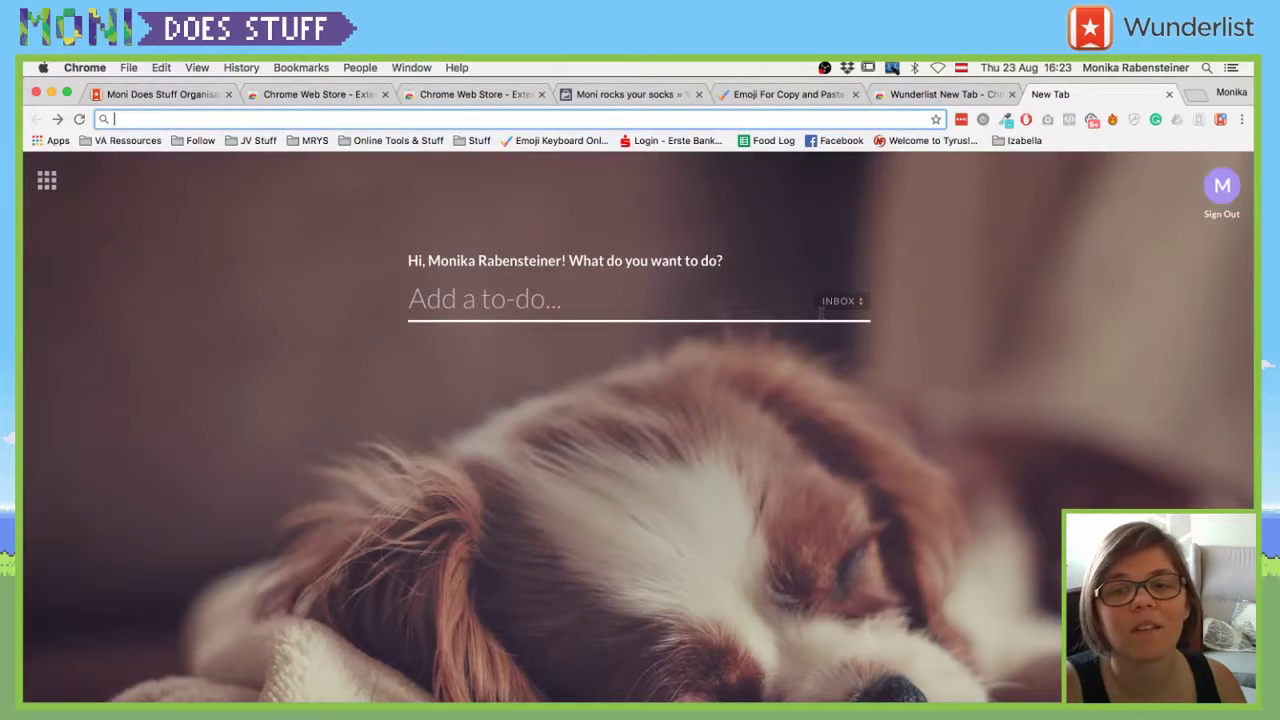
- Select the Moni Does Stuff Organisation copy list as the New Tab's list, then open another tab
click(828, 311)
click(845, 310)
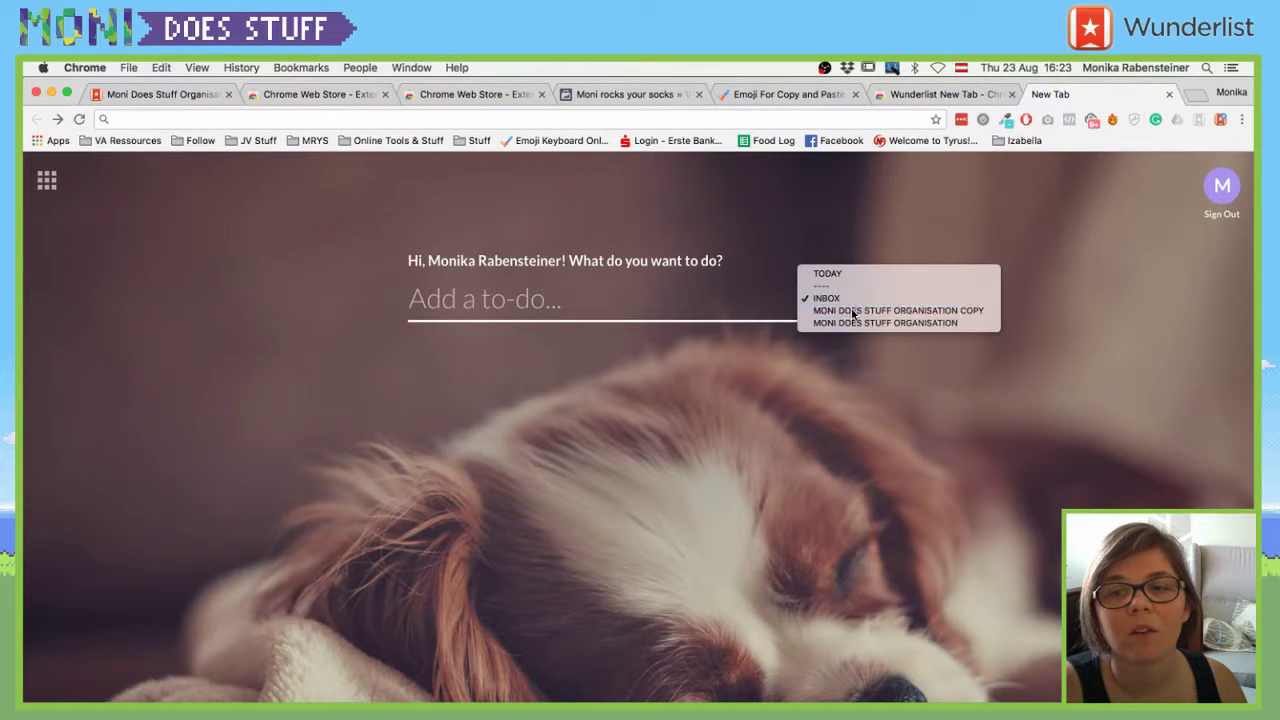
click(860, 309)
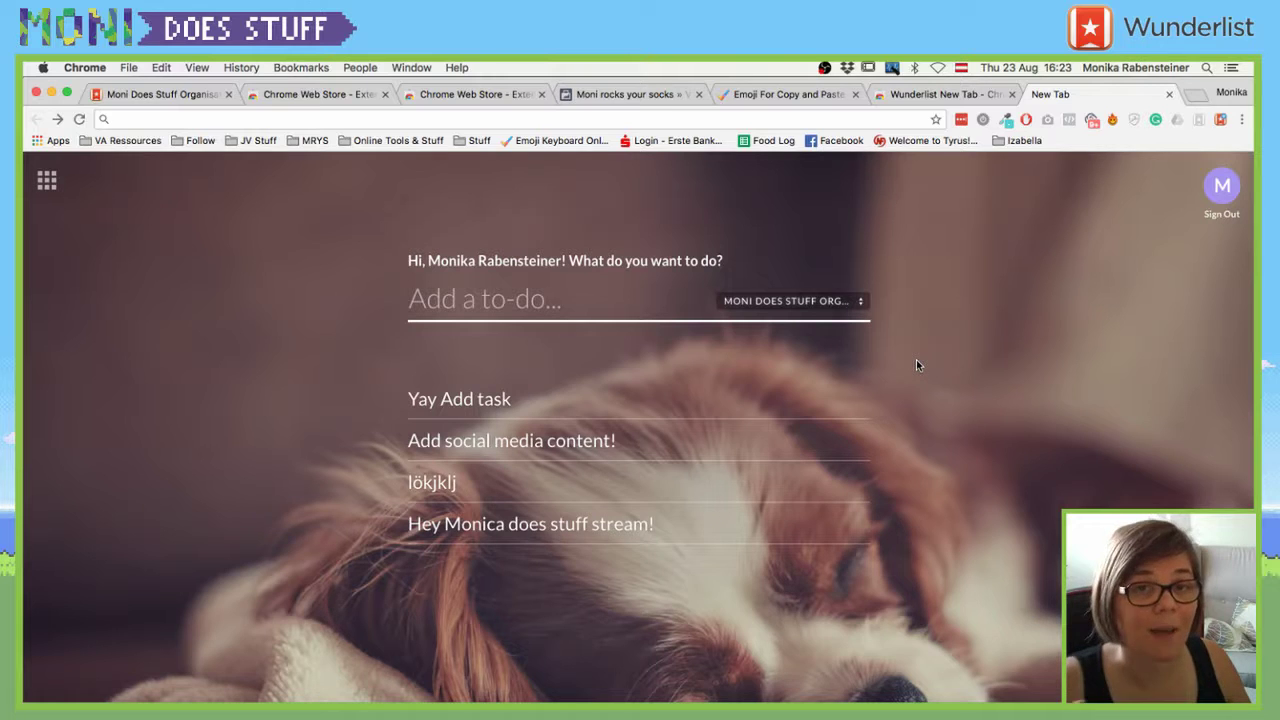
key(super+t)
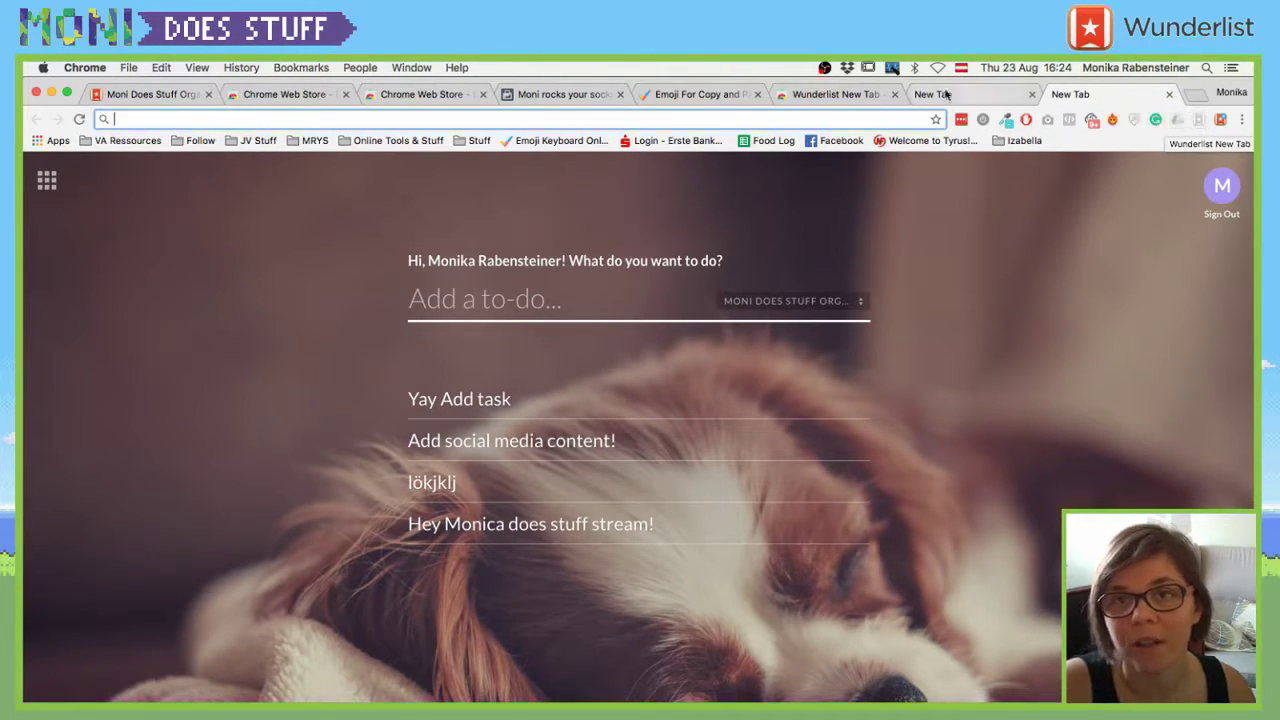
- Show the other Moni Does Stuff Organisation list and complete its 'Go back to desktop…' to-do
click(830, 304)
click(828, 310)
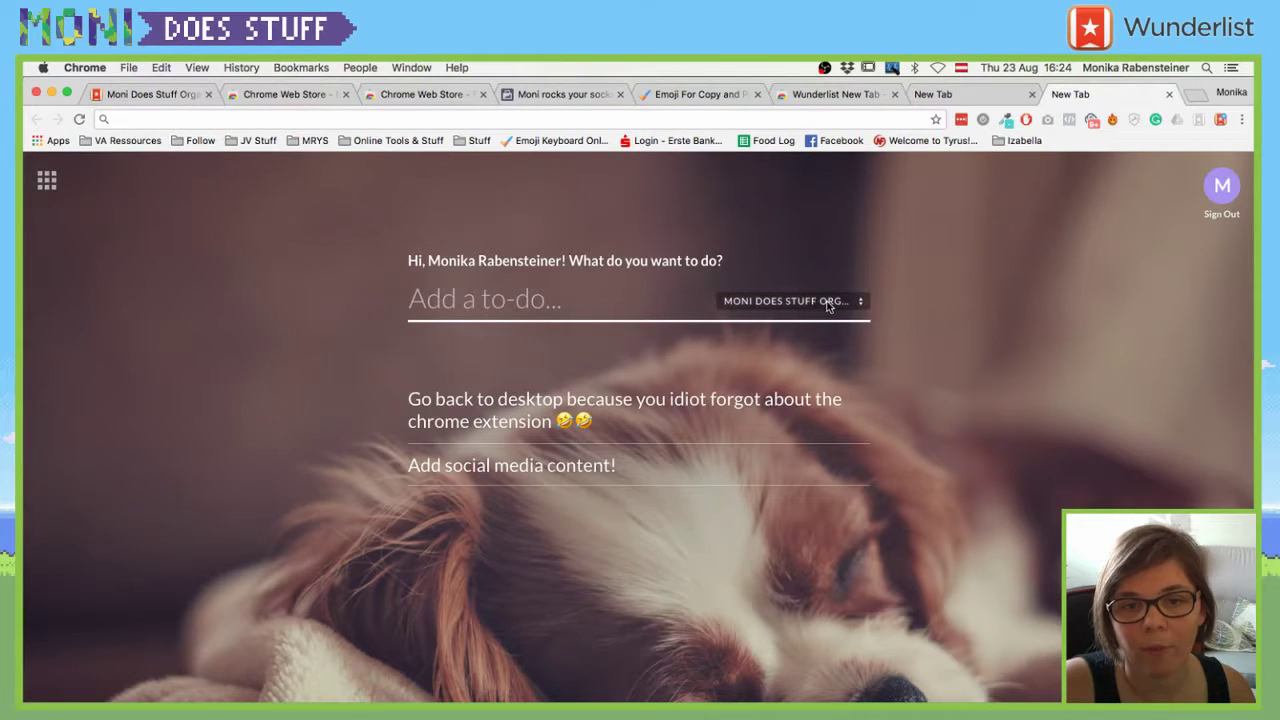
click(534, 405)
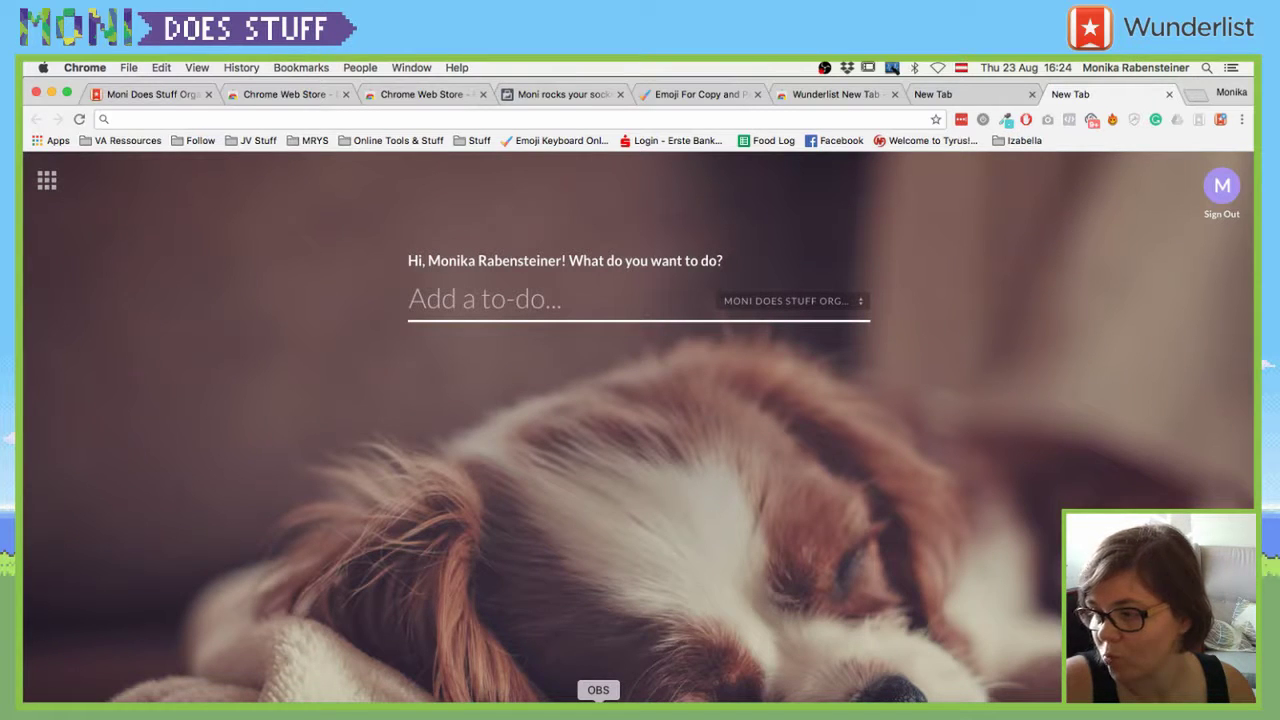
- Bring OBS Studio in front of the browser from the Dock
click(598, 708)
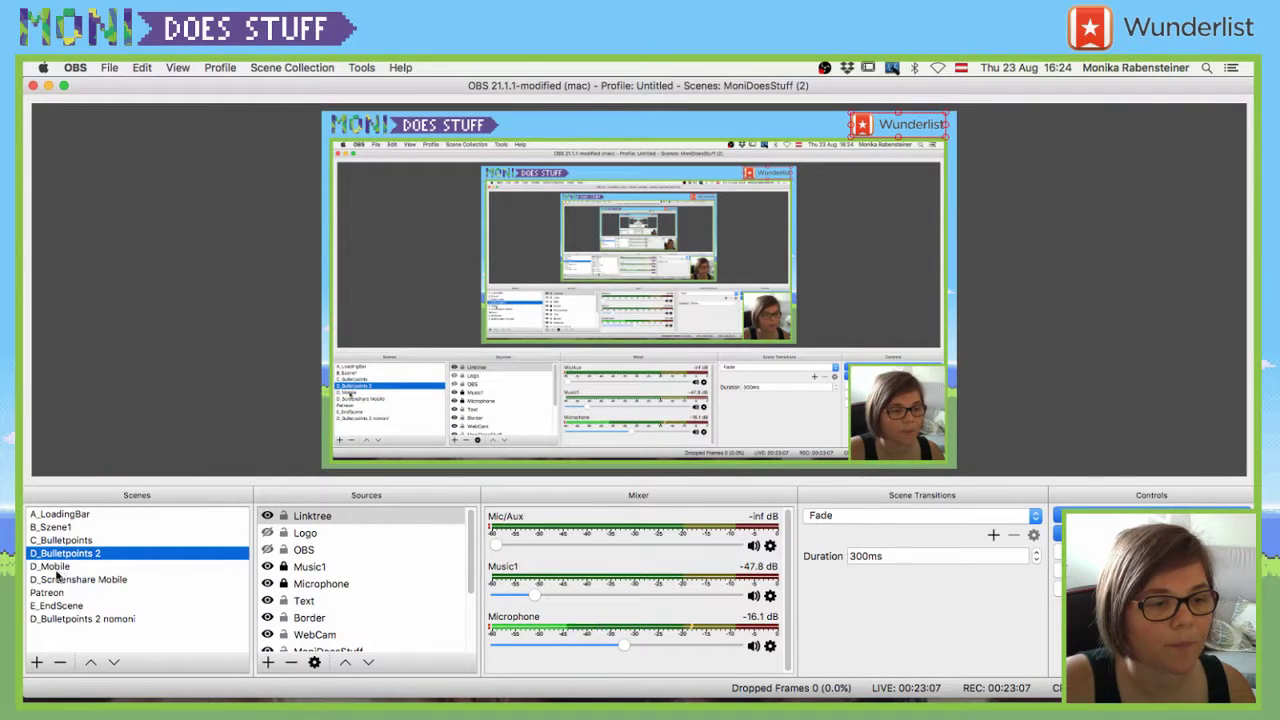